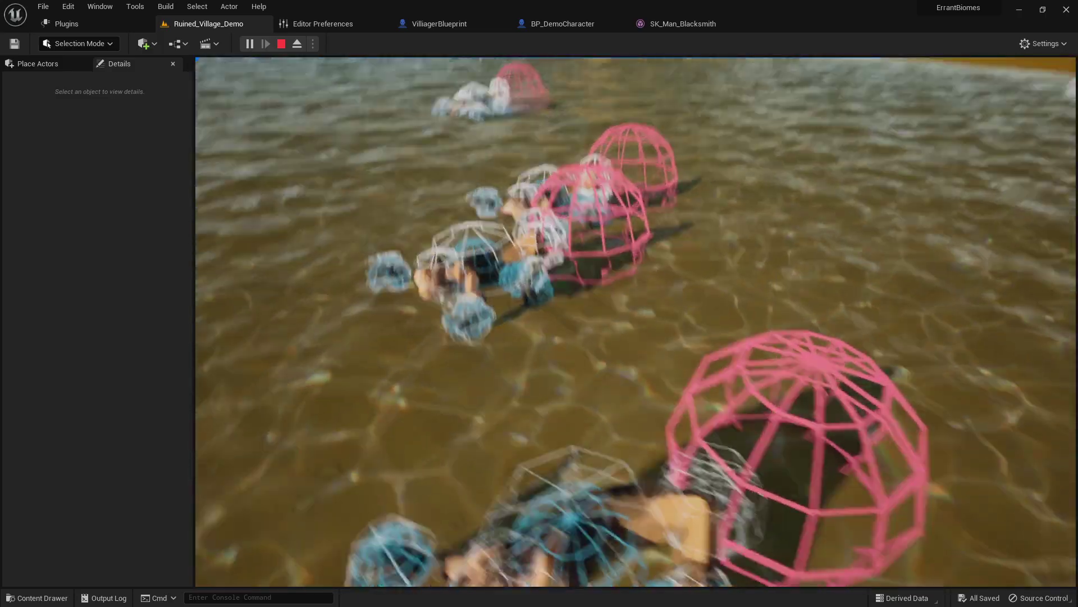
Stop the running preview, fly toward the characters, then replay and stop the buoyancy test.
key("Escape")
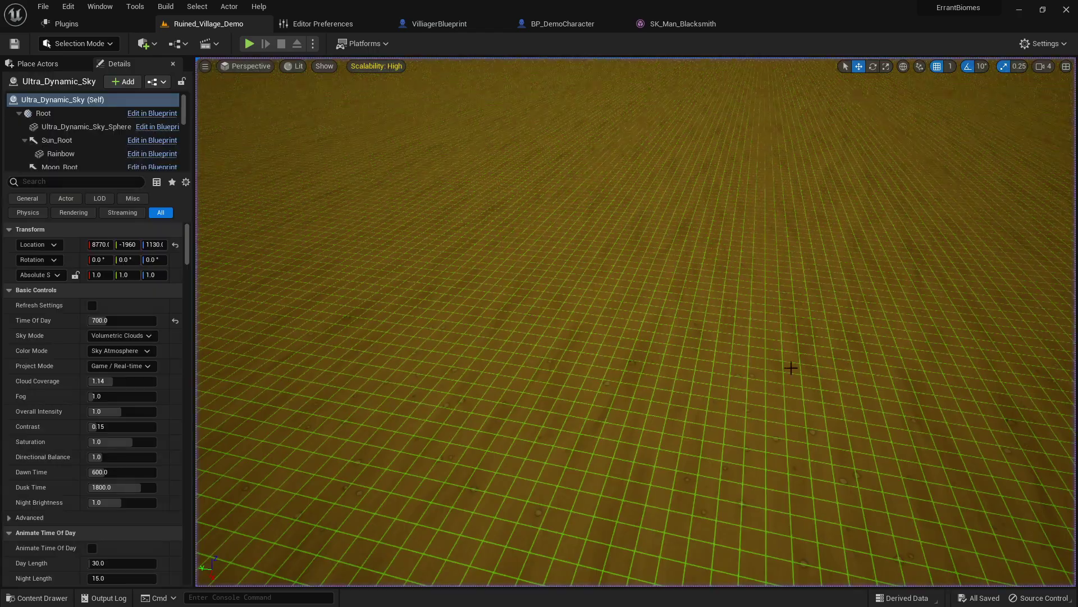
key("w")
right_click_drag(745, 354, 745, 353)
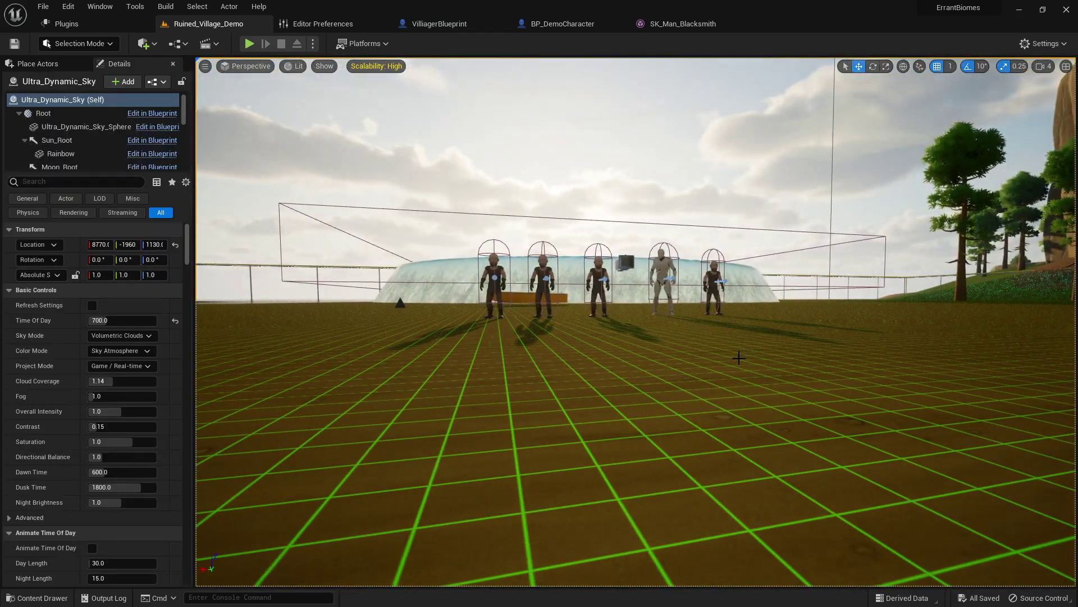
key("alt+p")
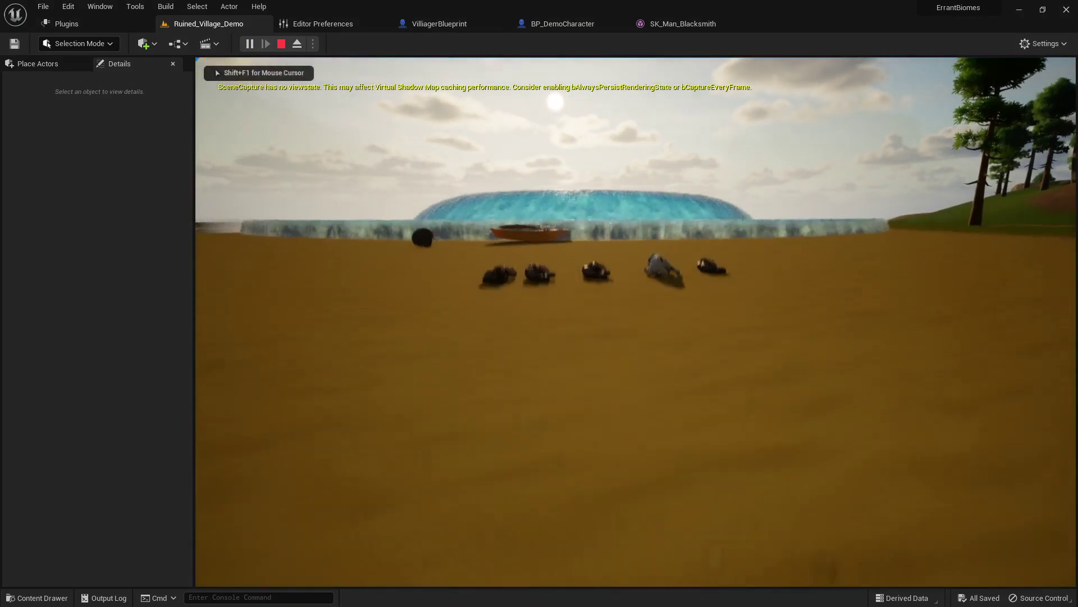
key("s")
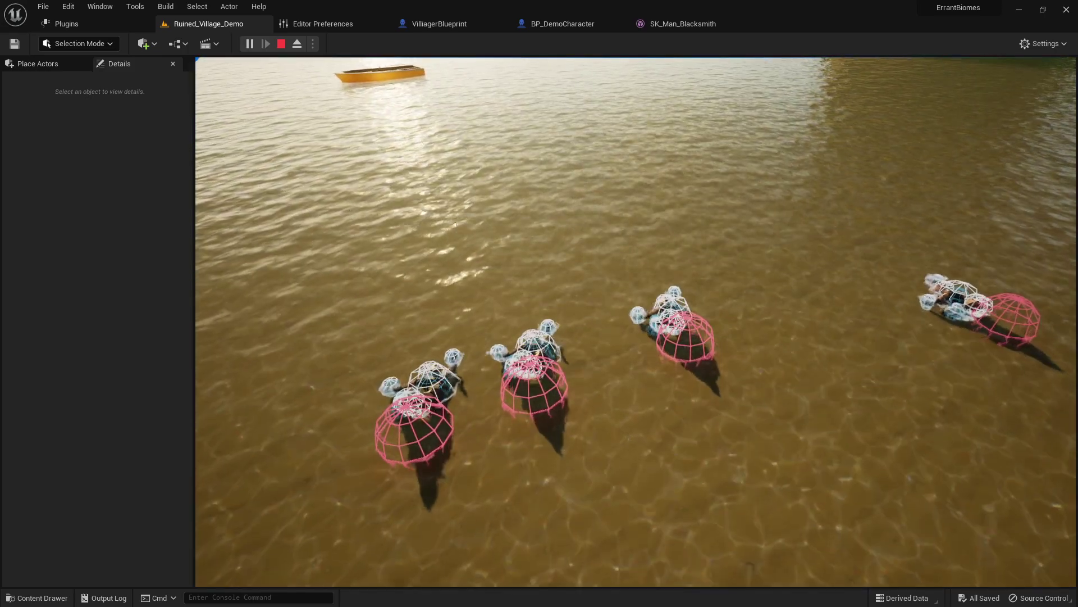
key("Escape")
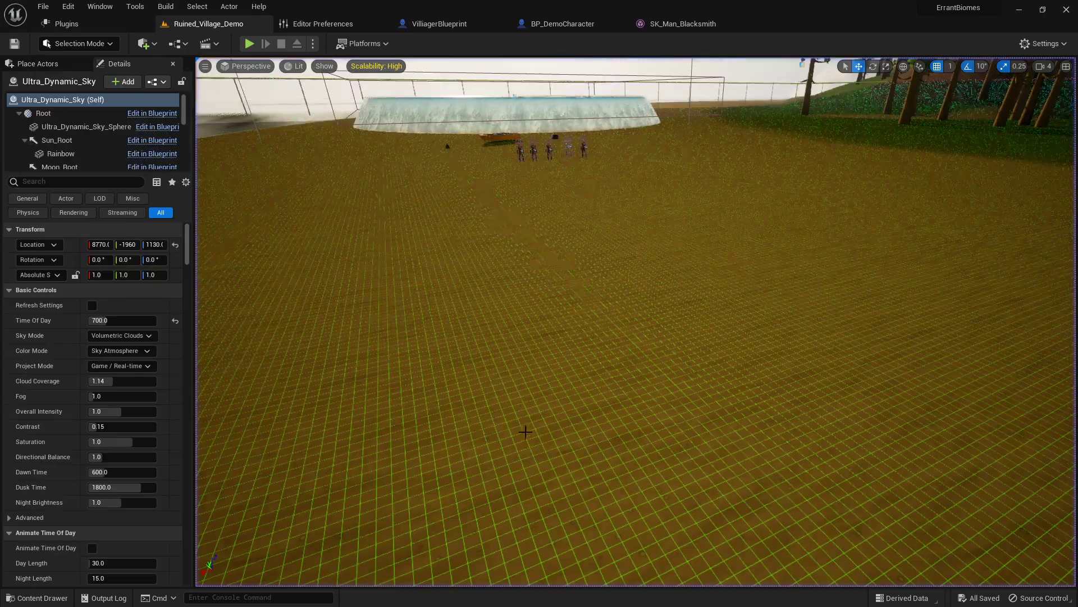
Fly the view toward the characters and waterfall, then bring up the Content Drawer.
right_click_drag(532, 386, 528, 381)
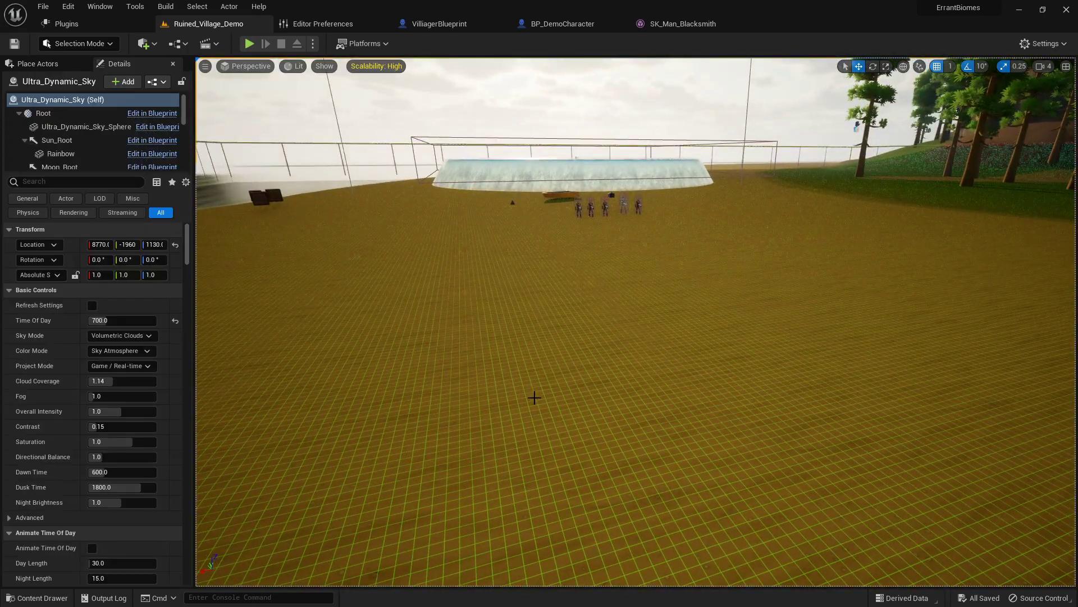
key("w")
mouse_move(553, 344)
right_mouse_down()
mouse_move(553, 316)
mouse_move(564, 313)
mouse_move(567, 332)
mouse_move(552, 343)
right_mouse_up()
key("a")
key("s")
key("w")
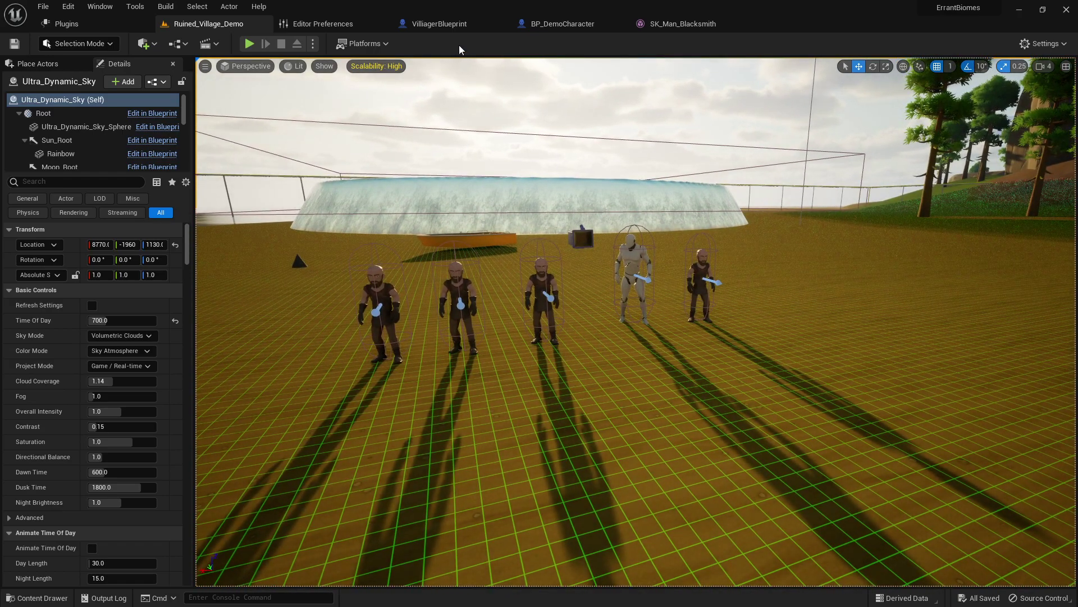
scroll(598, 160, "up", 3)
key("ctrl+space")
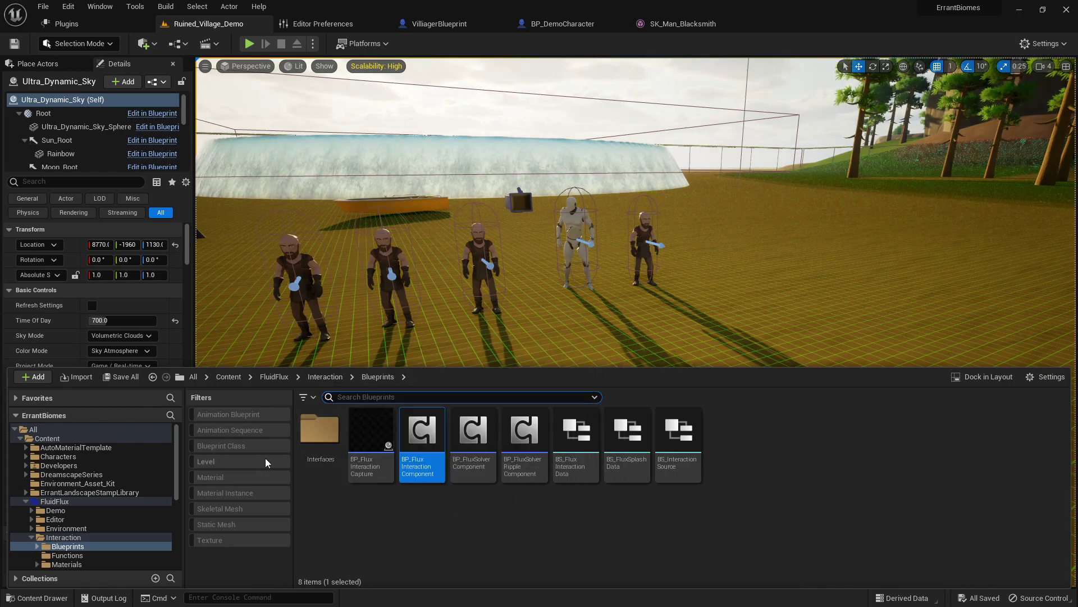
Browse the Content Drawer to Content > LowPoly_Medieval_Peasant > Characters.
left_click(228, 377)
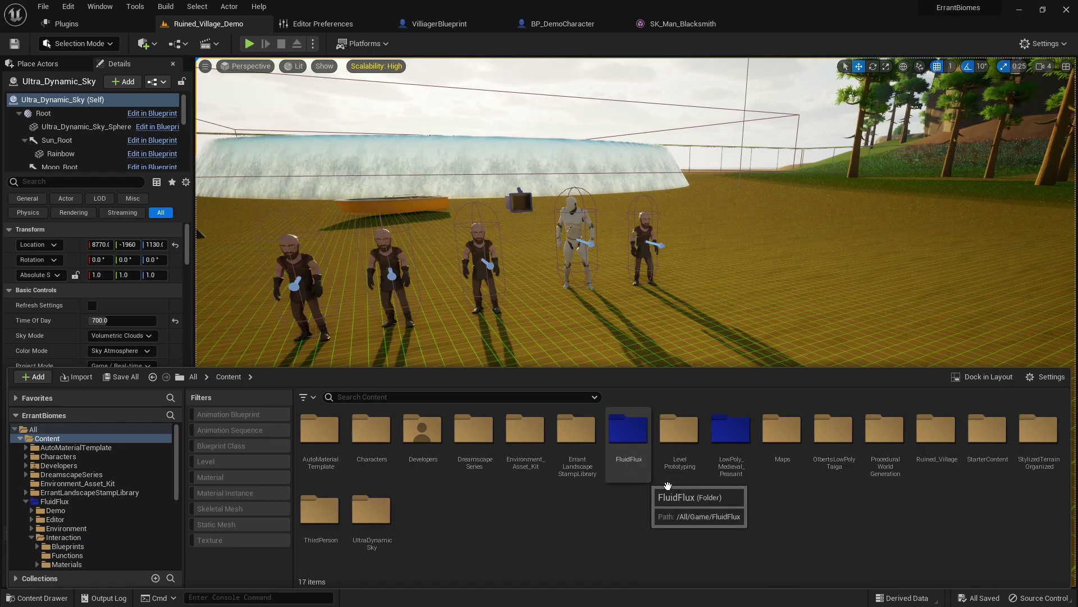
double_click(726, 445)
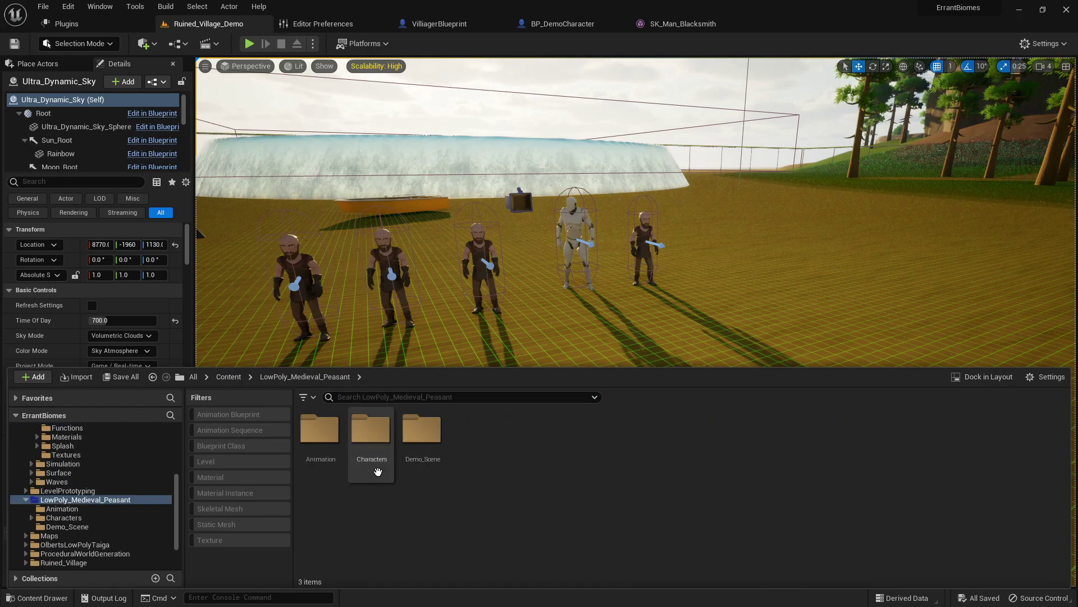
double_click(367, 444)
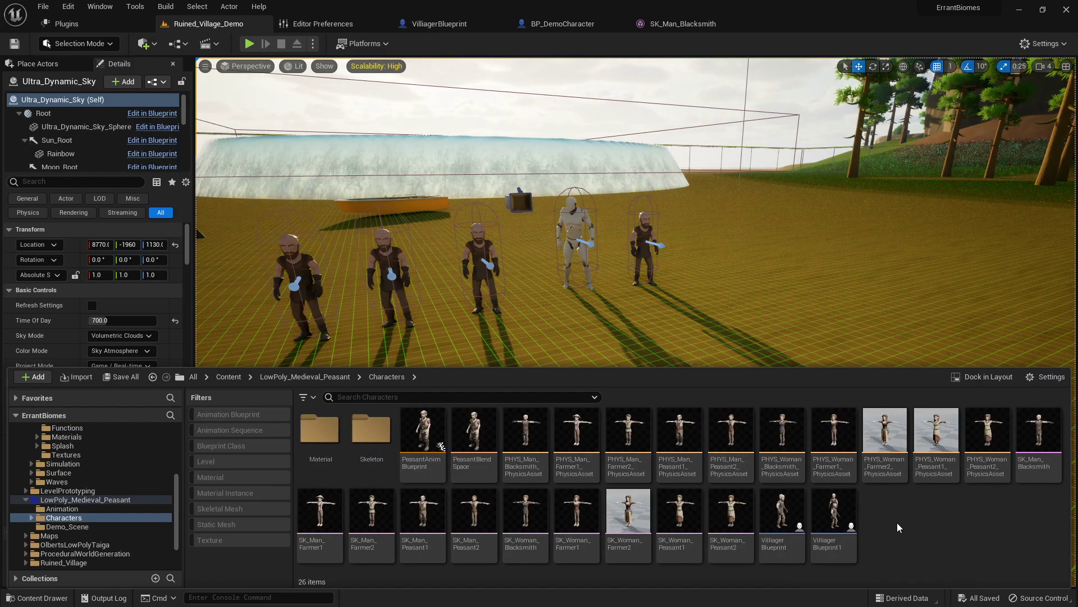
right_click_drag(725, 315, 696, 331)
right_click_drag(697, 282, 744, 256)
key("ctrl+space")
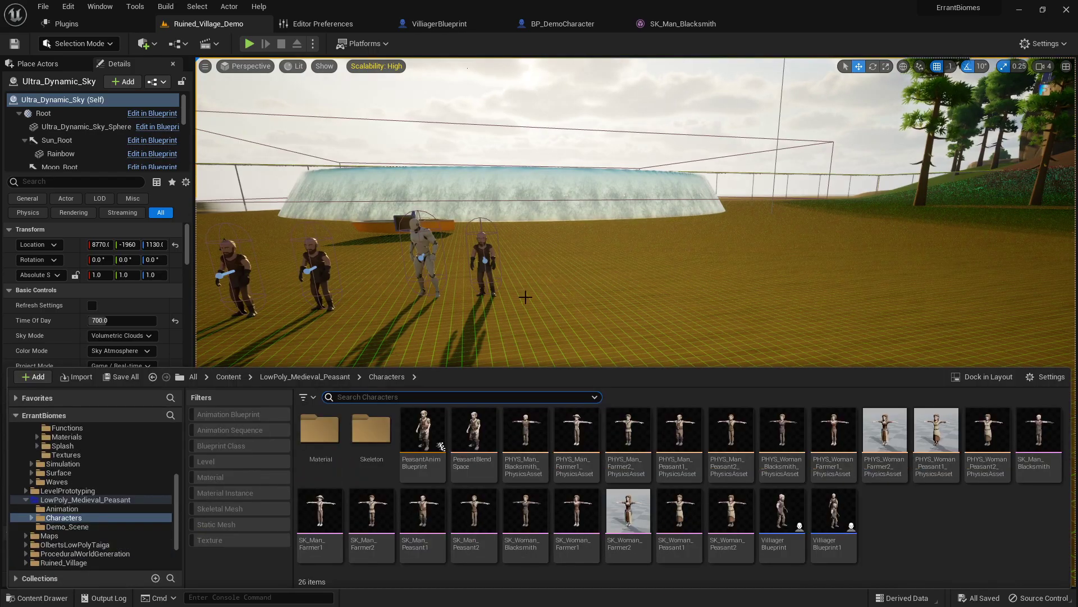
mouse_move(561, 298)
right_mouse_down()
mouse_move(554, 351)
mouse_move(527, 294)
mouse_move(496, 310)
mouse_move(542, 342)
mouse_move(559, 296)
right_mouse_up()
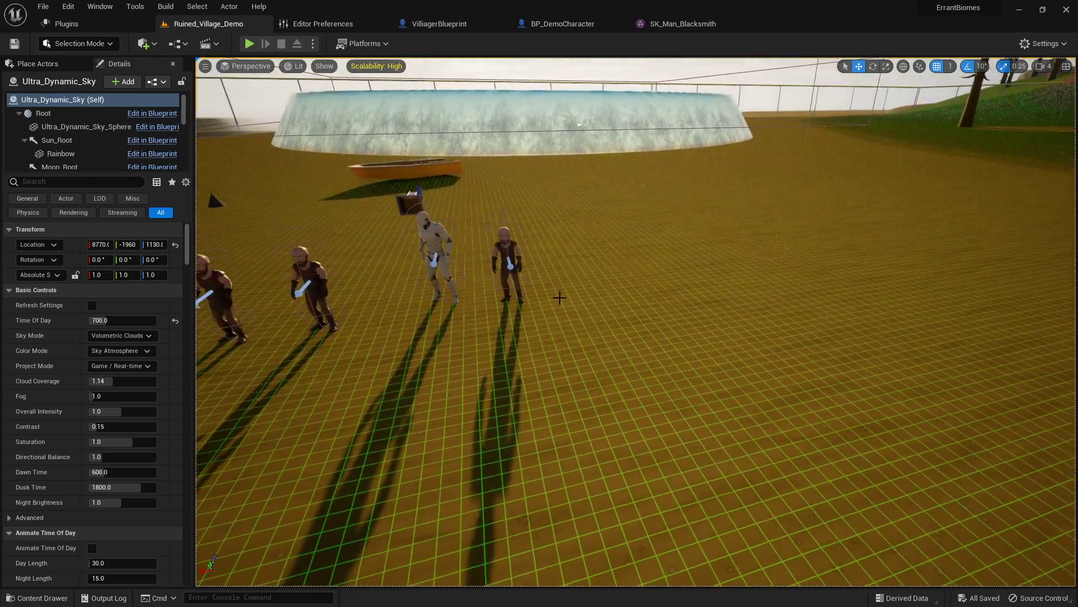
key("ctrl+space")
Create a Character-based Blueprint Class there named TutorialChar.
right_click(888, 515)
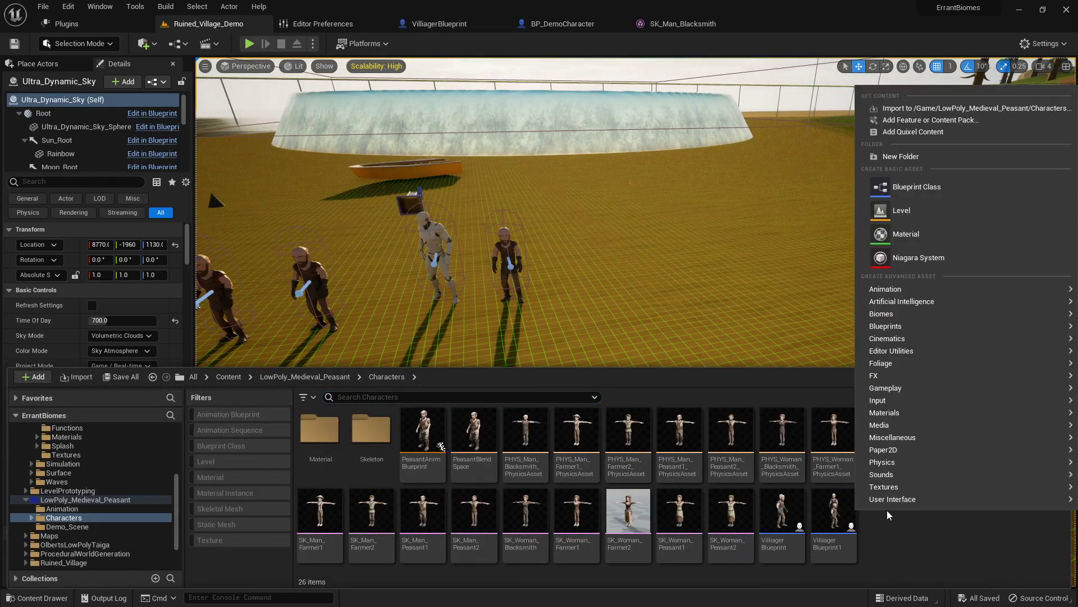
left_click(908, 553)
right_click(903, 538)
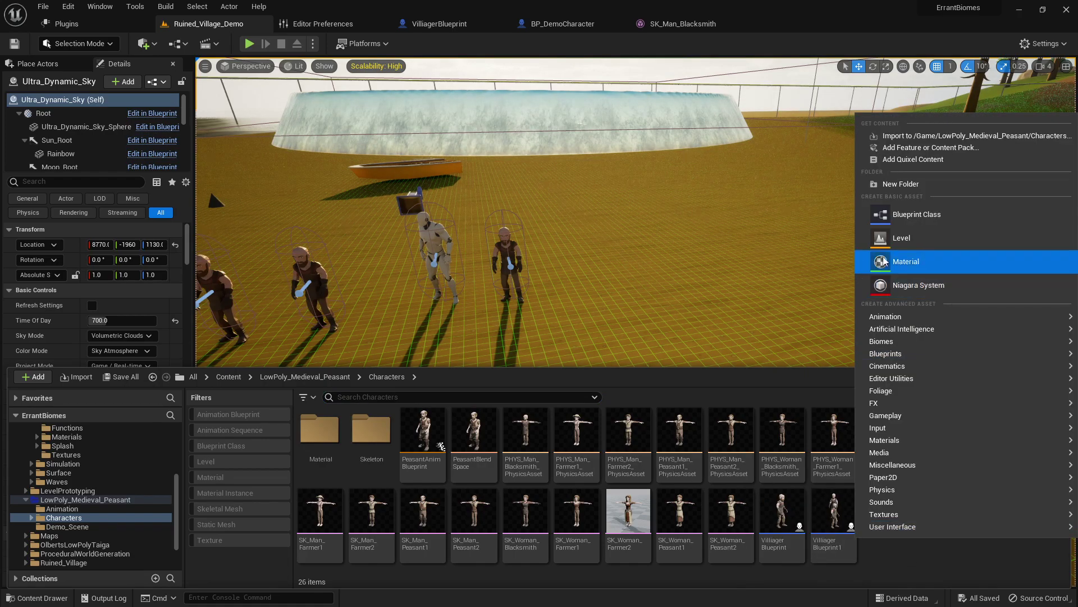
left_click(904, 228)
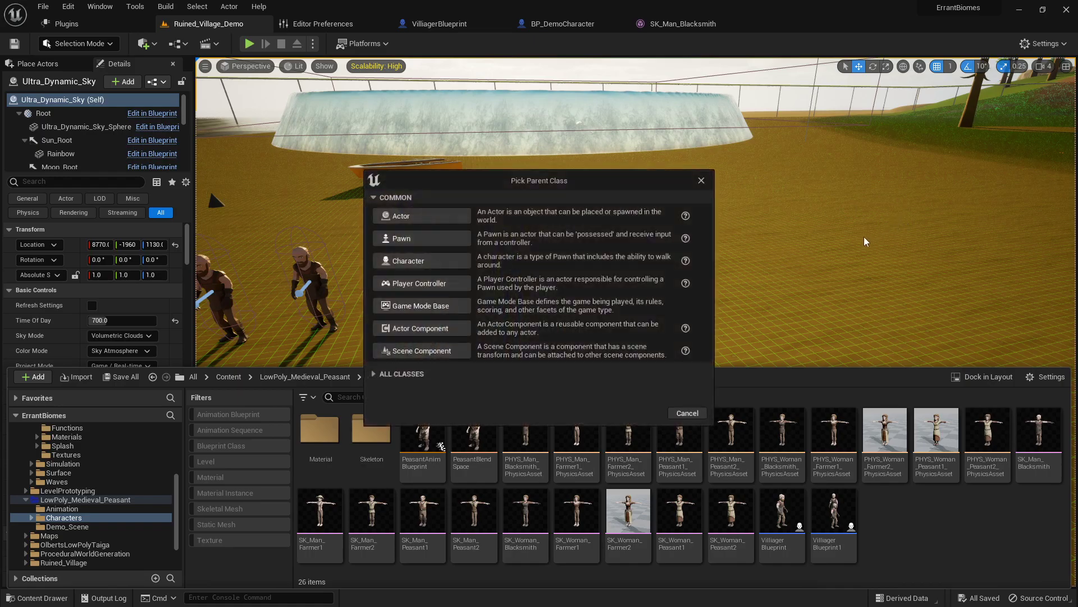
left_click(414, 260)
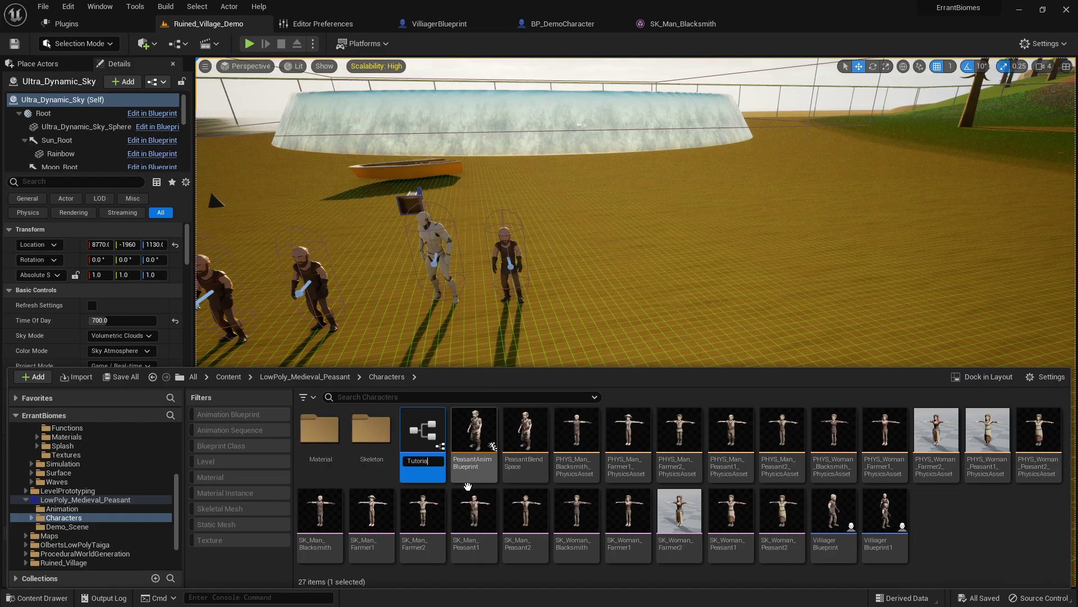
key("Return")
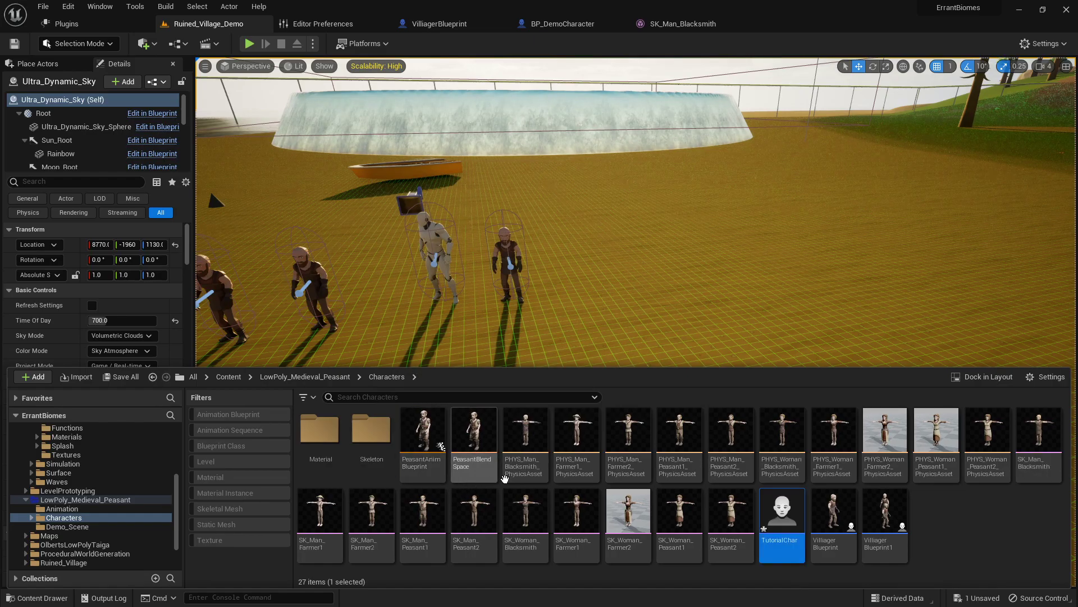
In TutorialChar, set the Mesh to SK_Man_Blacksmith and its Anim Class to PeasantAnimBlueprint.
double_click(782, 517)
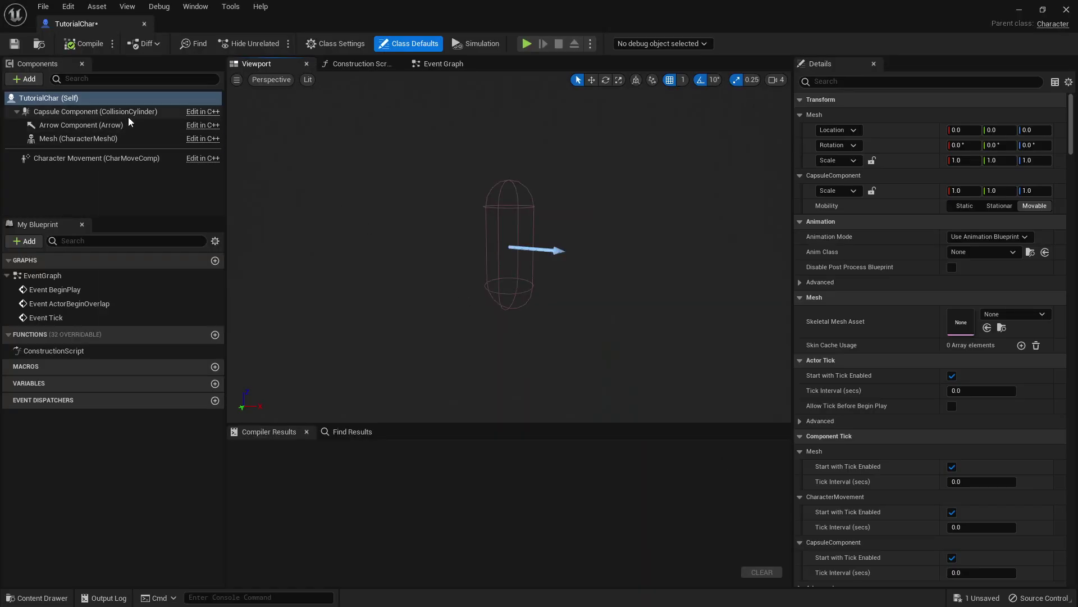
left_click(80, 139)
right_click_drag(374, 234, 379, 234)
key("w")
key("s")
key("s")
left_click(160, 138)
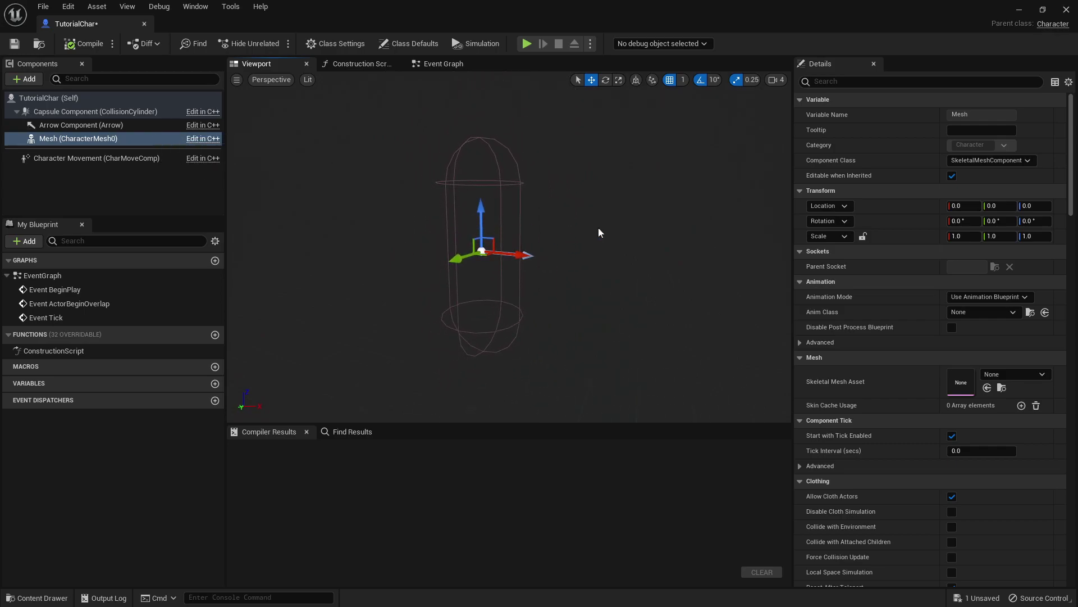
left_click(1013, 374)
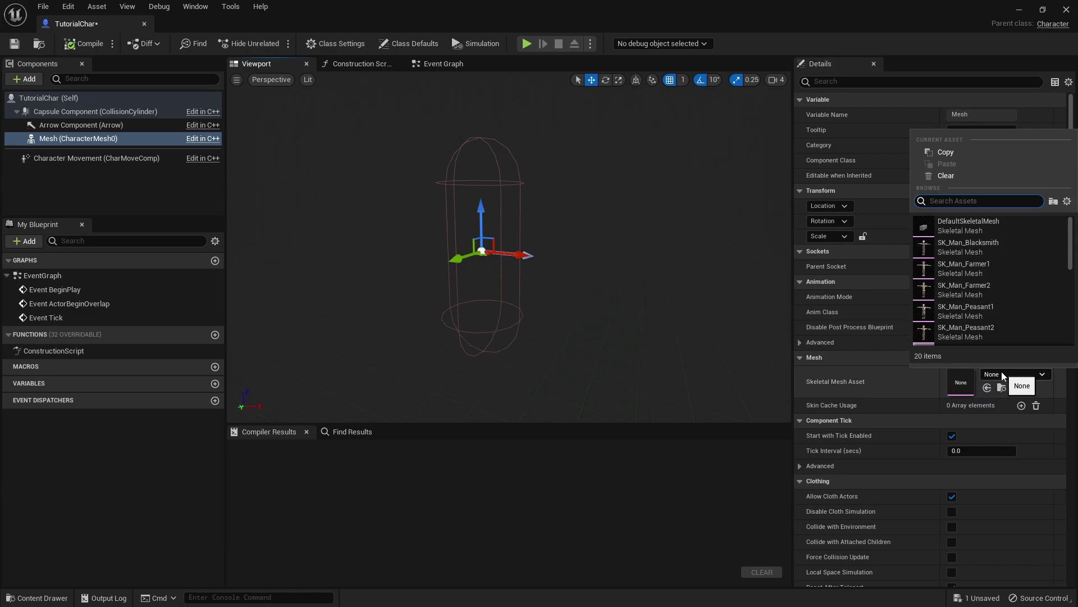
left_click(979, 246)
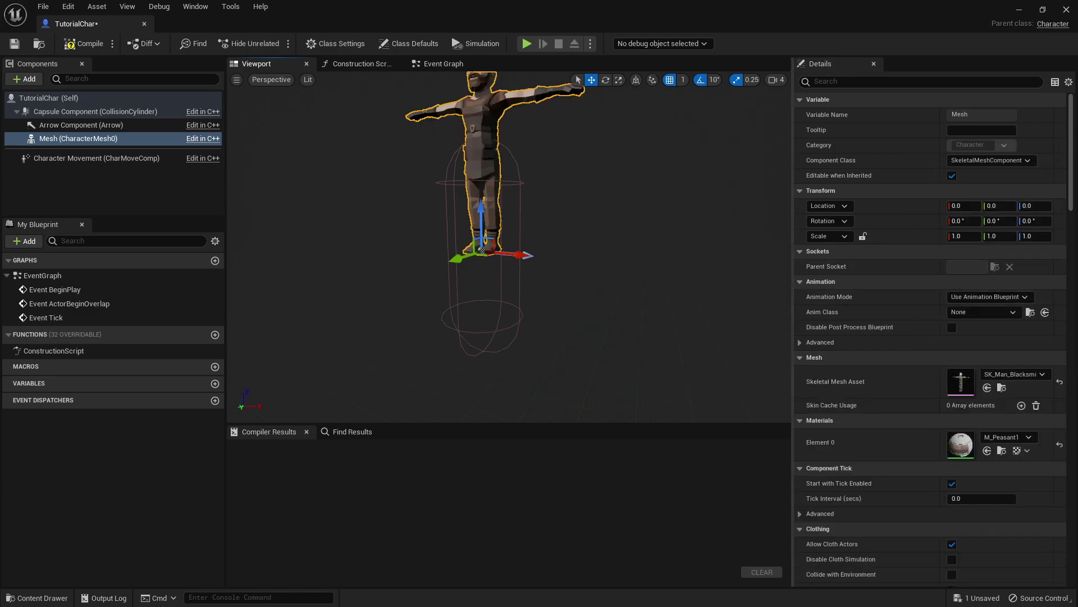
left_click(977, 312)
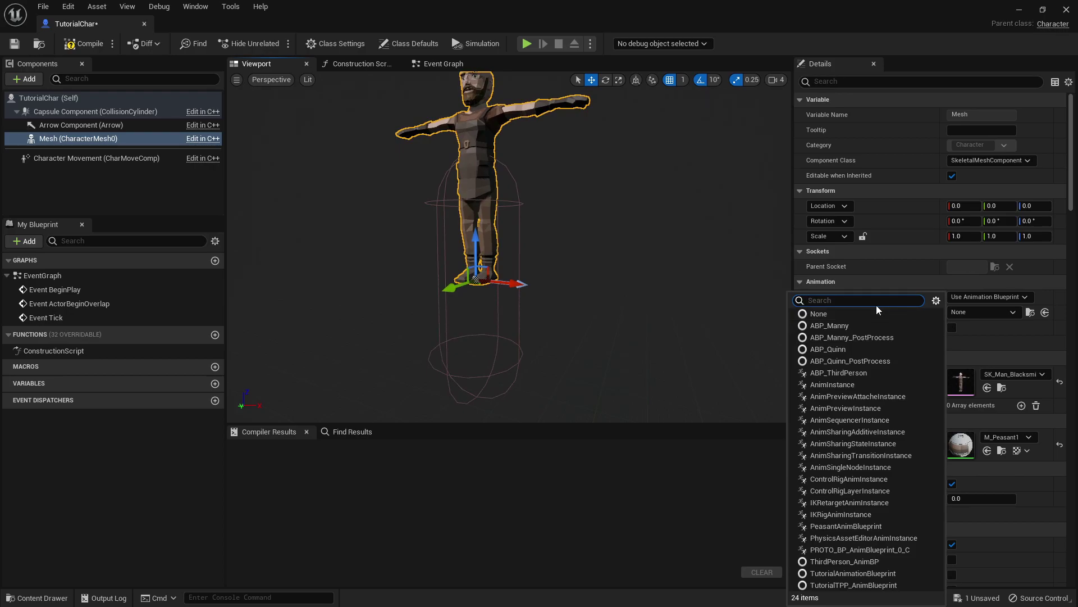
type("pe")
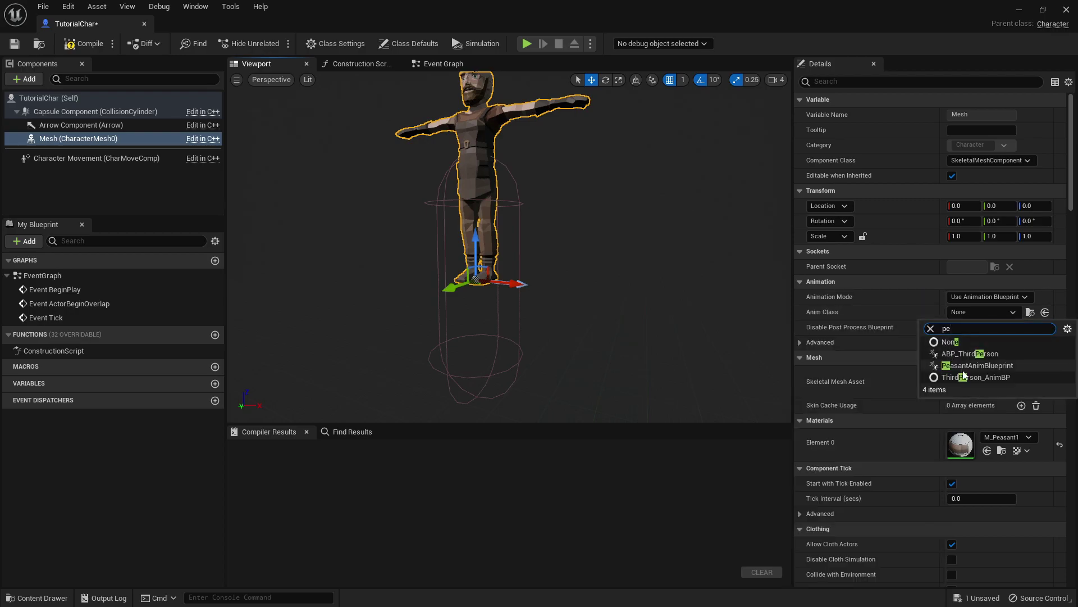
left_click(977, 366)
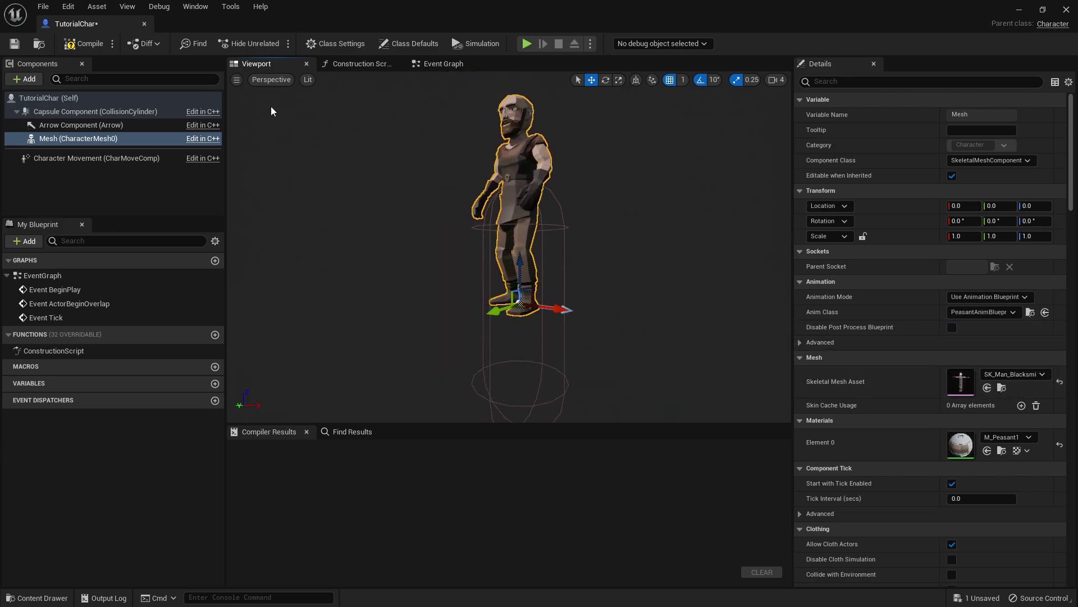
Frame the character and rotate the mesh -90 degrees around Z.
right_click_drag(393, 225, 407, 247)
right_click_drag(508, 258, 519, 271)
middle_click_drag(508, 258, 508, 208)
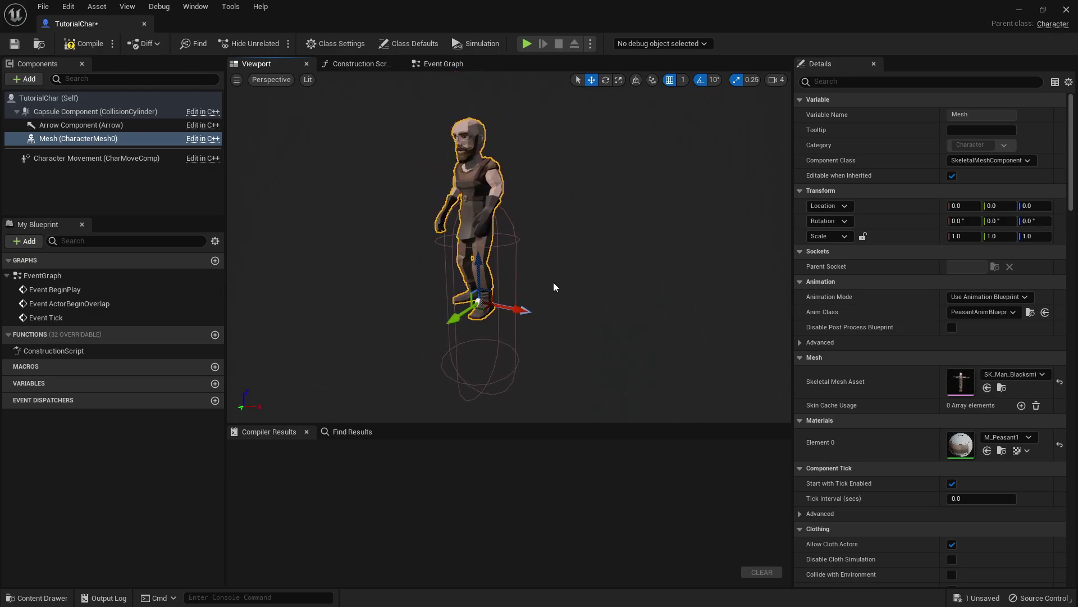
mouse_move(494, 329)
left_mouse_down()
mouse_move(544, 313)
mouse_move(503, 331)
left_mouse_up()
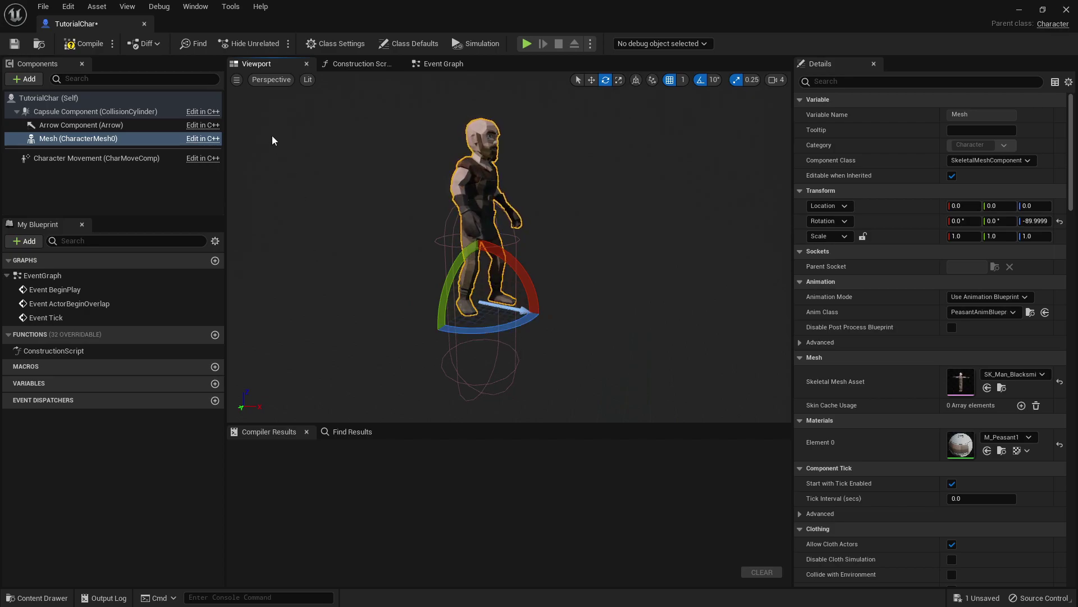
In the left side view, lower the mesh into the capsule at Z -87.
left_click(270, 83)
left_click(271, 145)
key("w")
scroll(416, 284, "up", 7)
right_click_drag(625, 237, 501, 293)
scroll(535, 238, "up", 2)
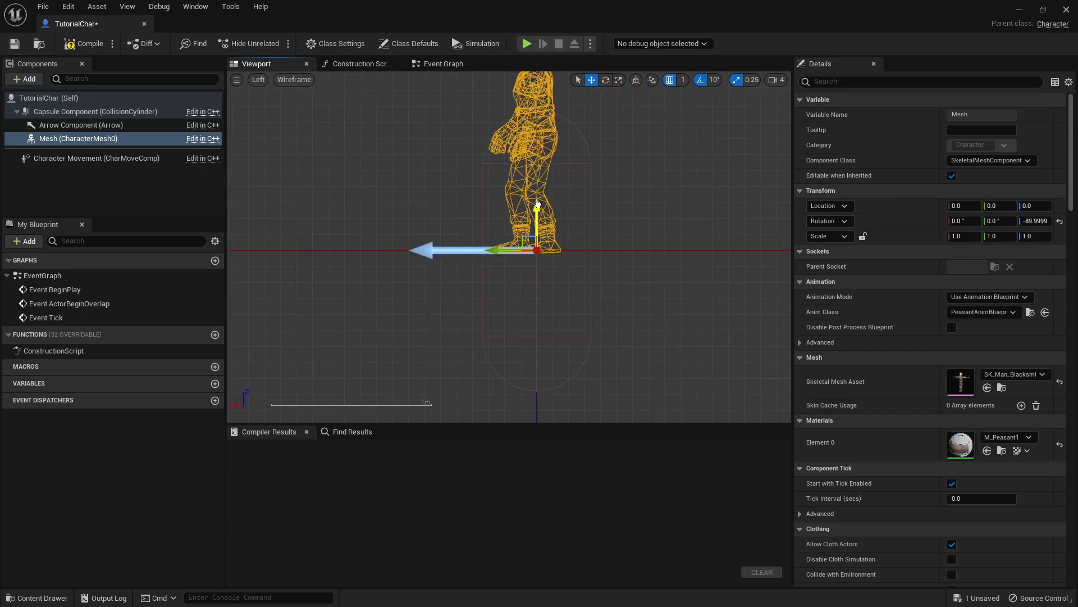
left_click_drag(538, 208, 552, 328)
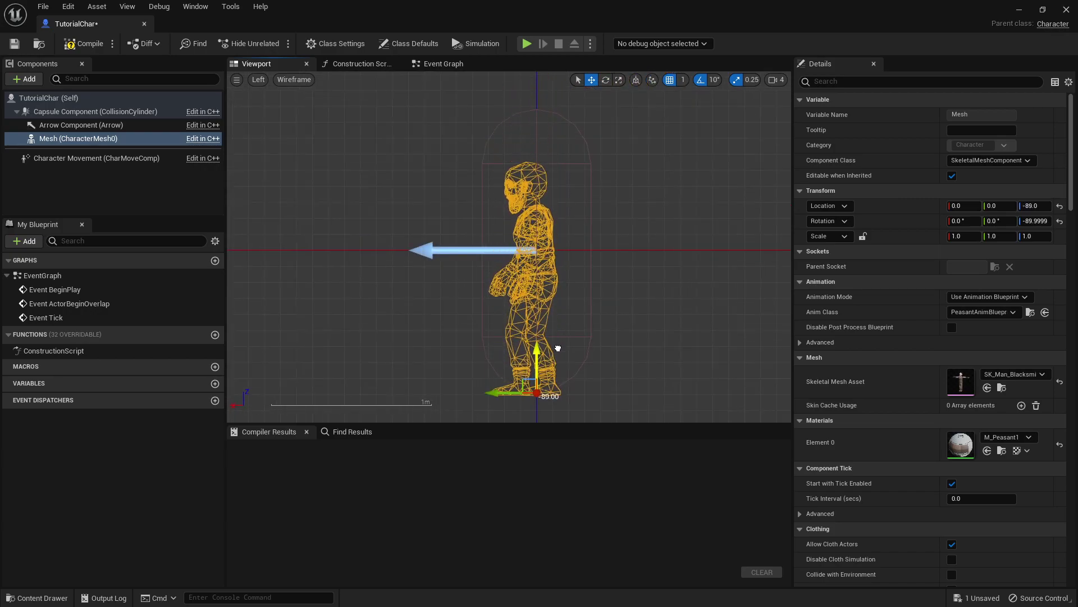
left_click_drag(556, 345, 560, 343)
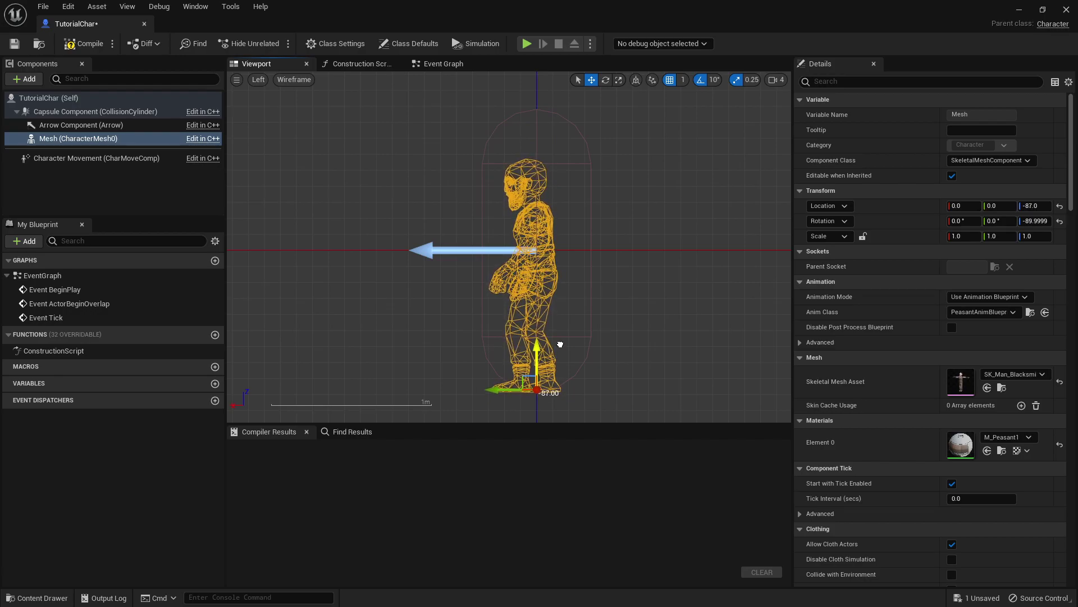
Return to the lit perspective view and dock the TutorialChar editor into the main window.
left_click(258, 79)
left_click(289, 97)
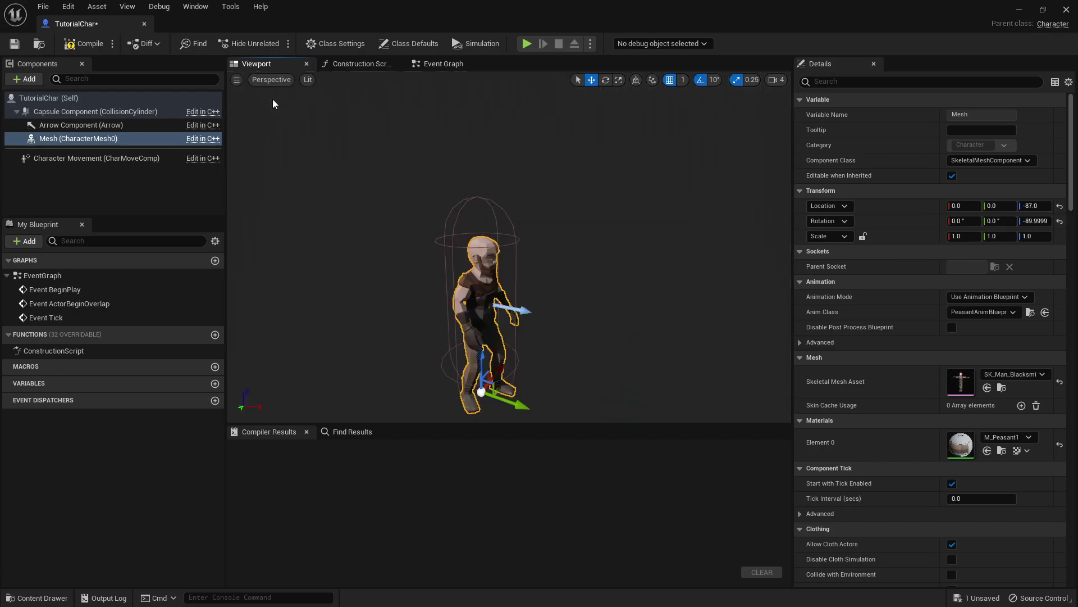
mouse_move(579, 267)
right_mouse_down()
mouse_move(582, 309)
mouse_move(578, 268)
right_mouse_up()
key("w")
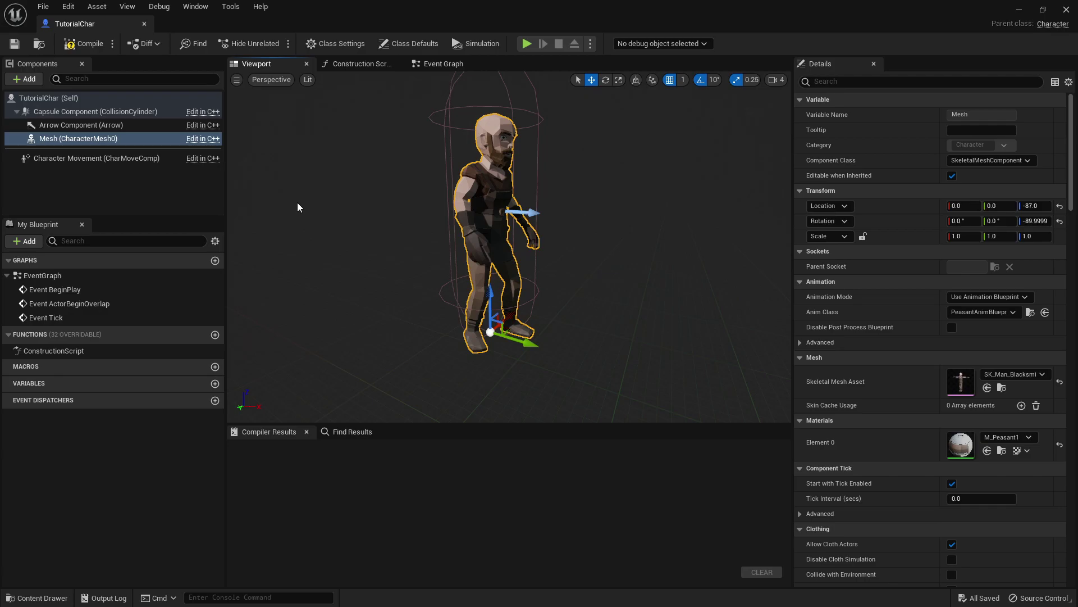
left_click_drag(74, 24, 450, 25)
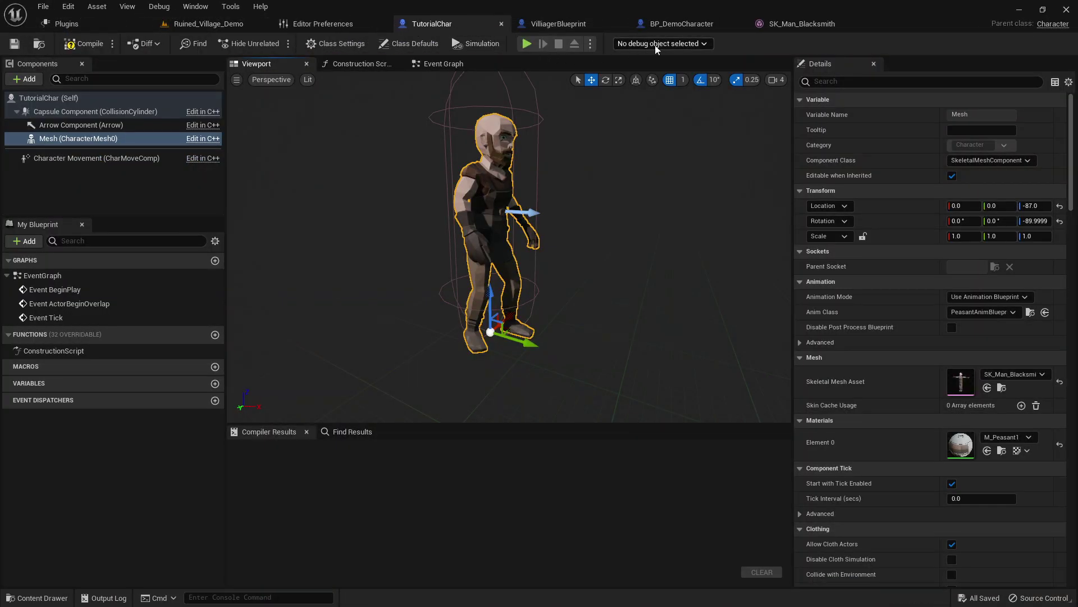
Look over the open blueprint tabs, then filter FluidFlux by Blueprint Class to locate BP_DemoCharacter.
left_click(596, 22)
left_click(433, 24)
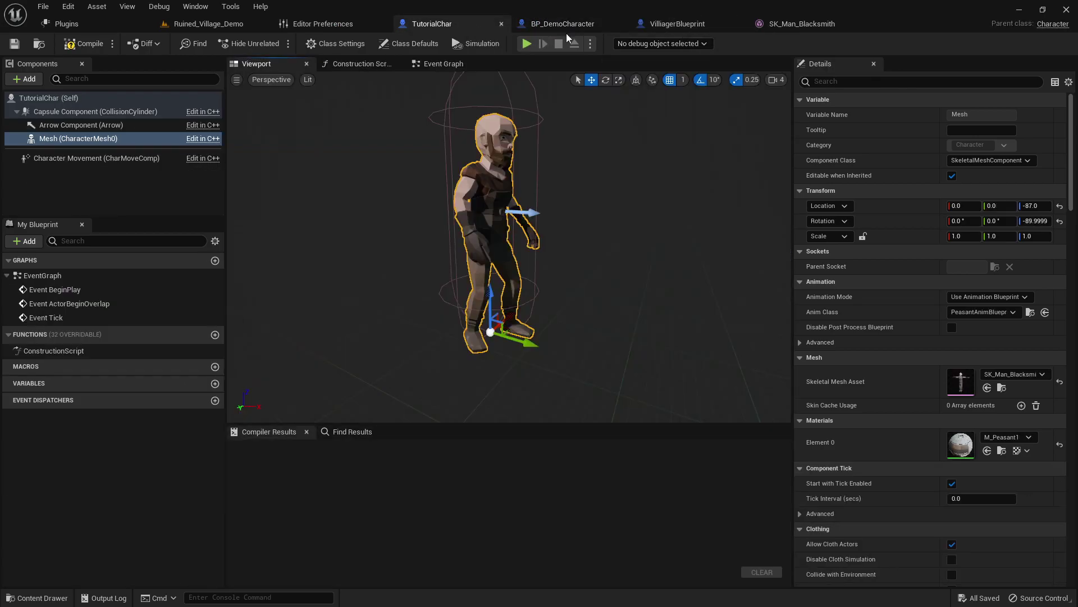
left_click(565, 26)
left_click(208, 24)
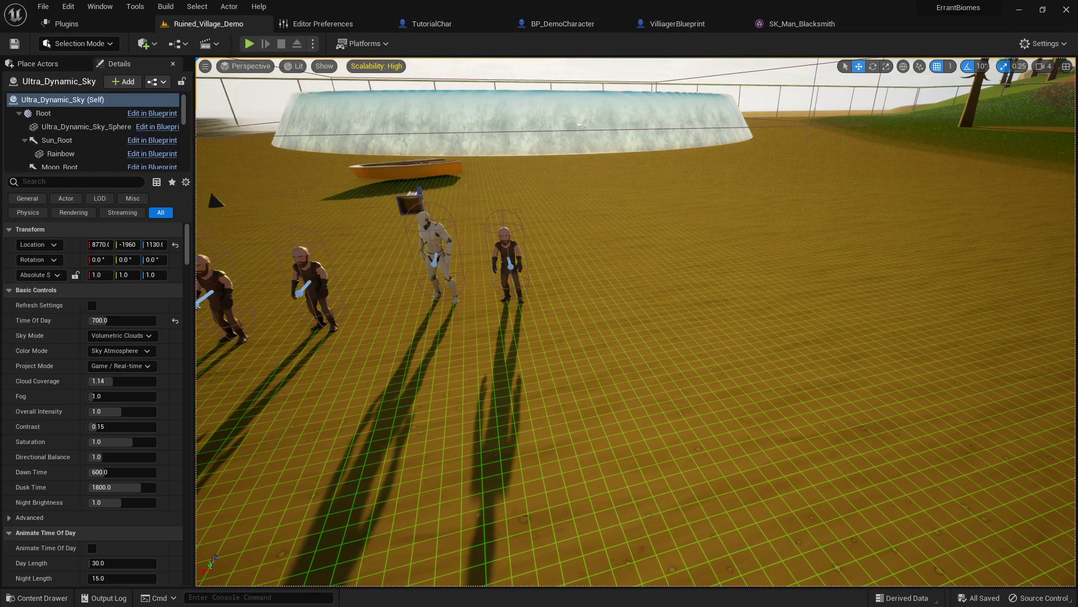
key("ctrl+space")
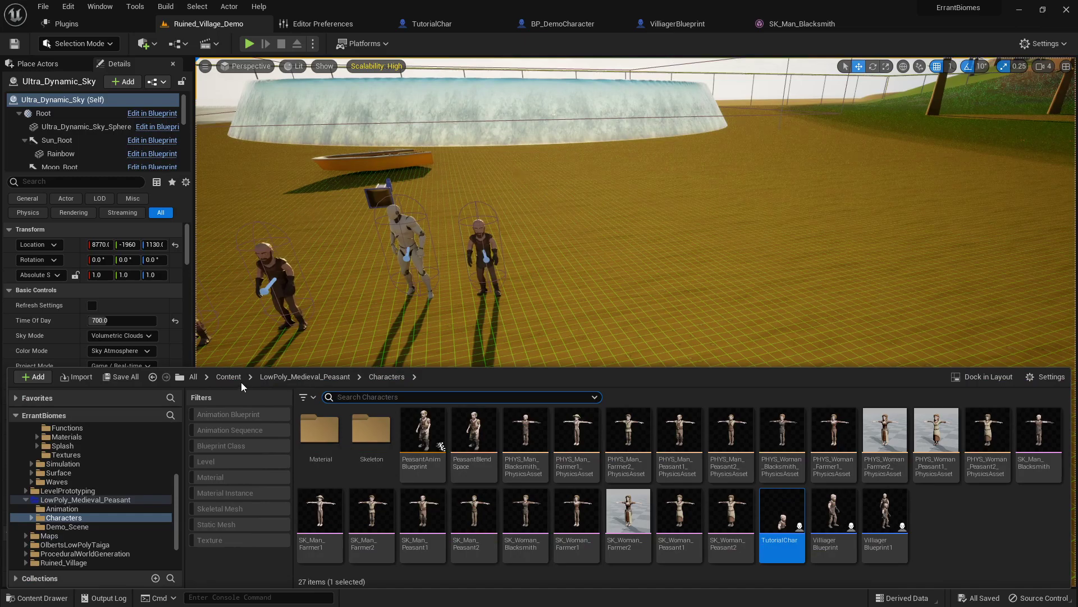
left_click(237, 378)
double_click(628, 442)
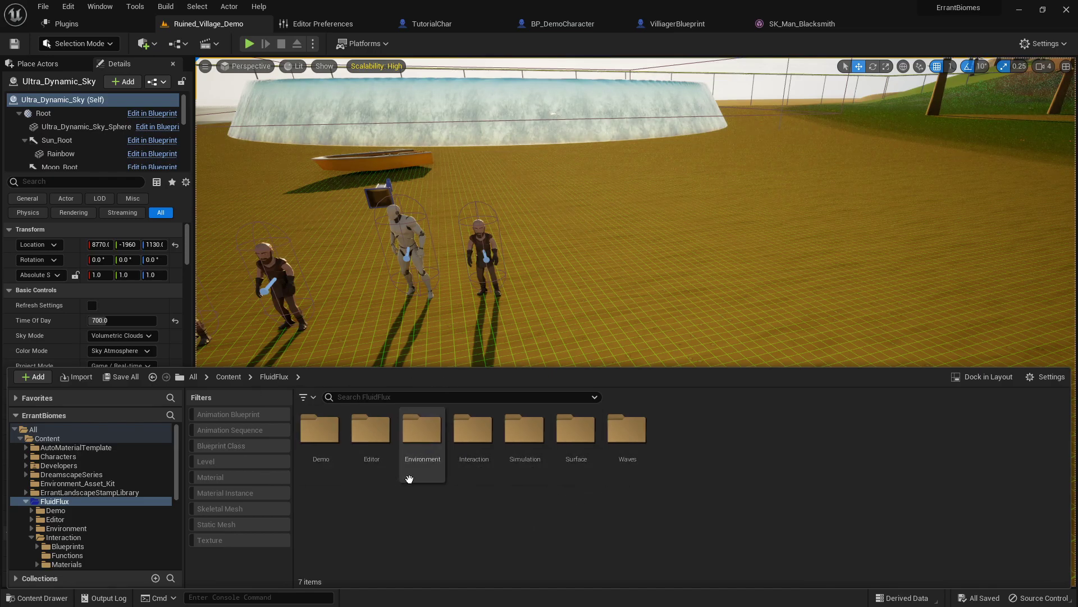
left_click(224, 446)
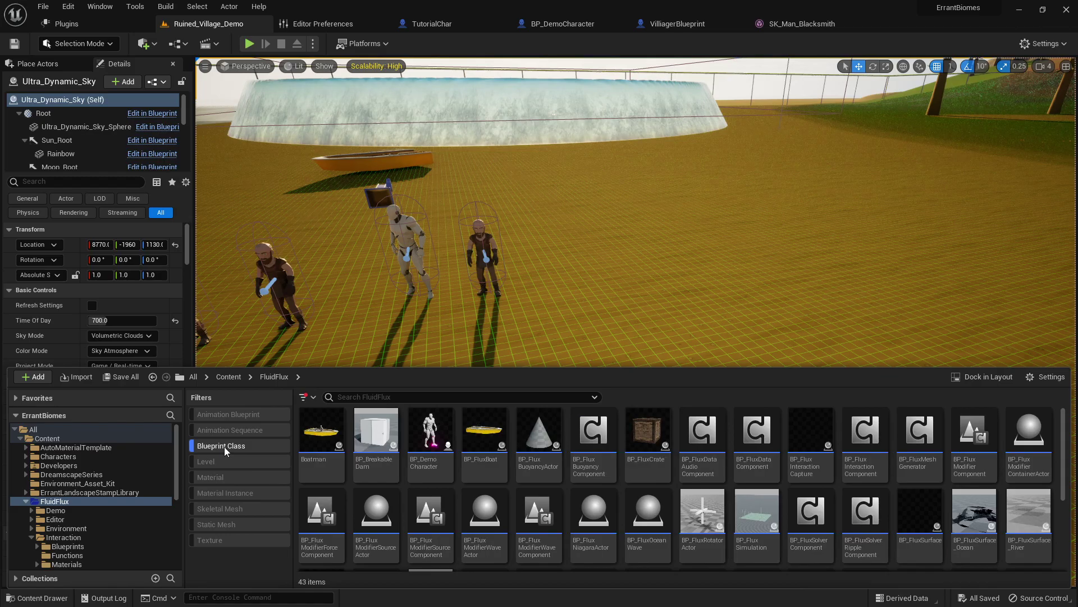
left_click(432, 437)
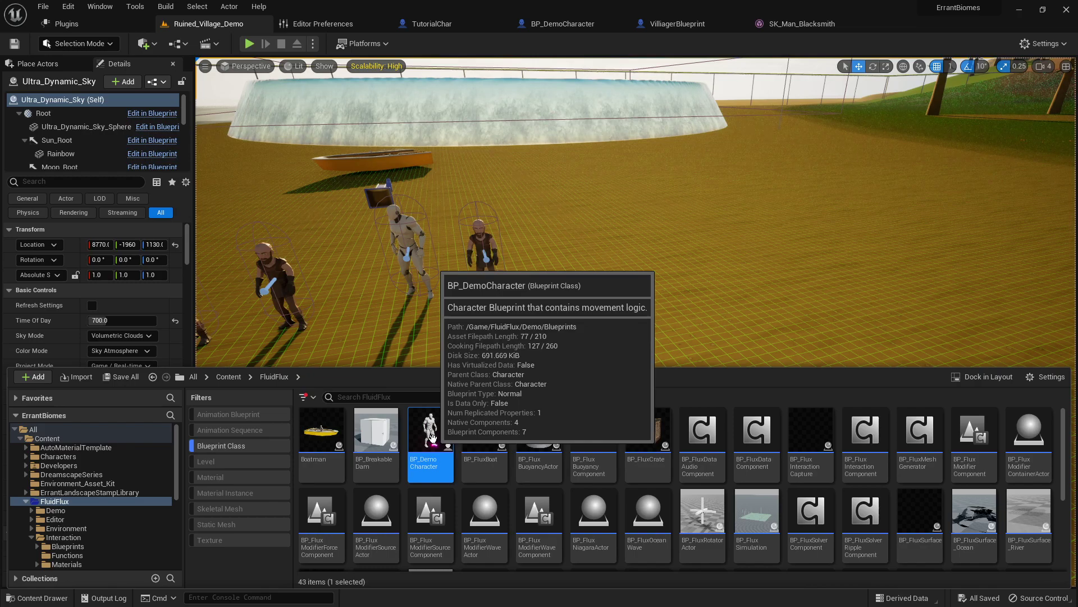
left_click(228, 445)
Open BP_DemoCharacter from FluidFlux/Demo/Blueprints, view its Viewport, then return to Ruined_Village_Demo.
double_click(320, 429)
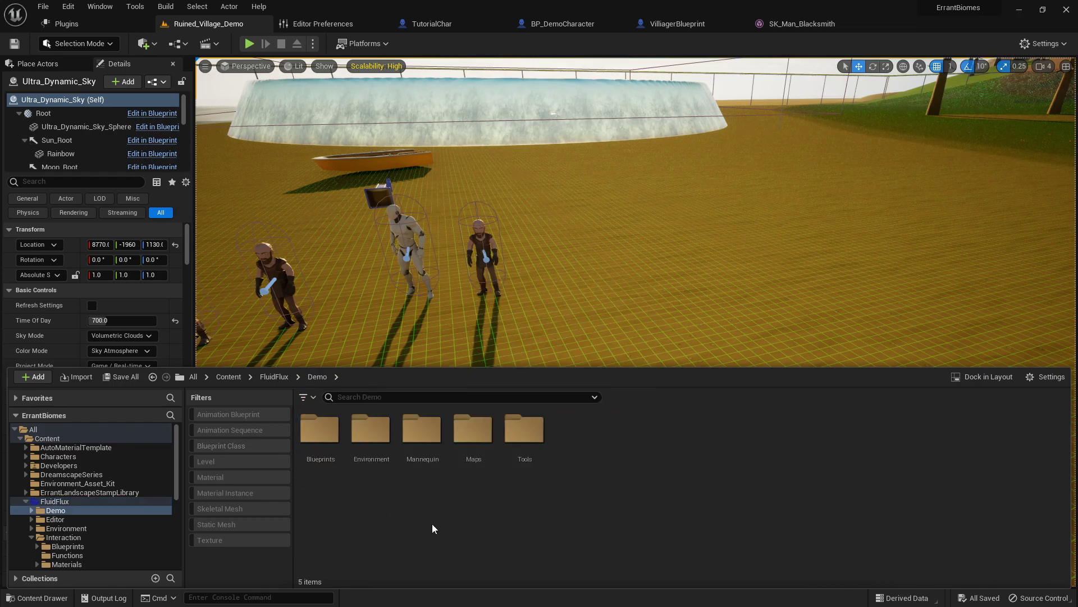
double_click(318, 438)
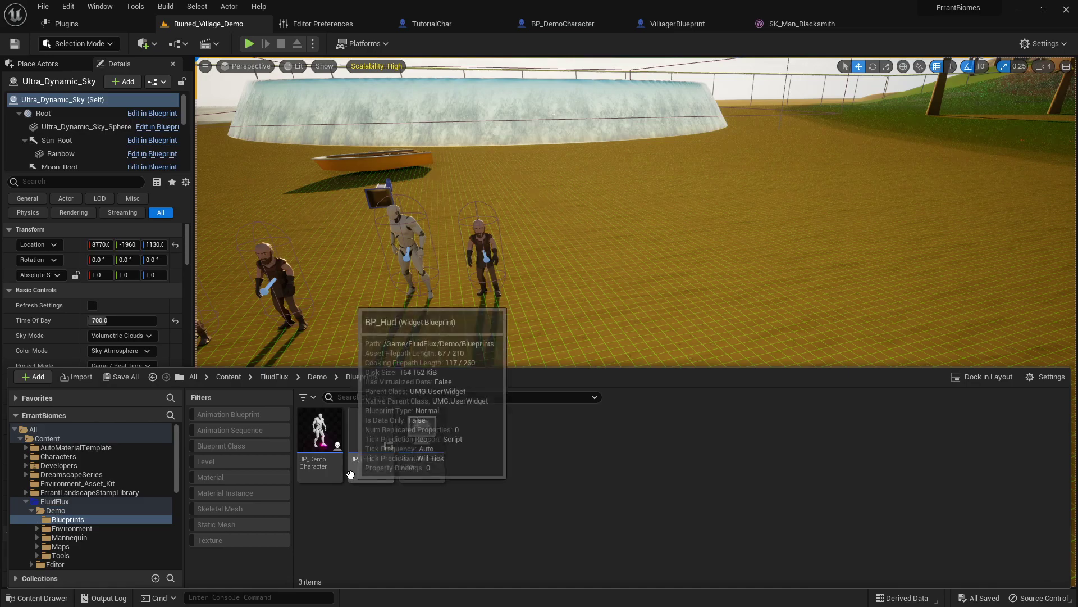
double_click(319, 432)
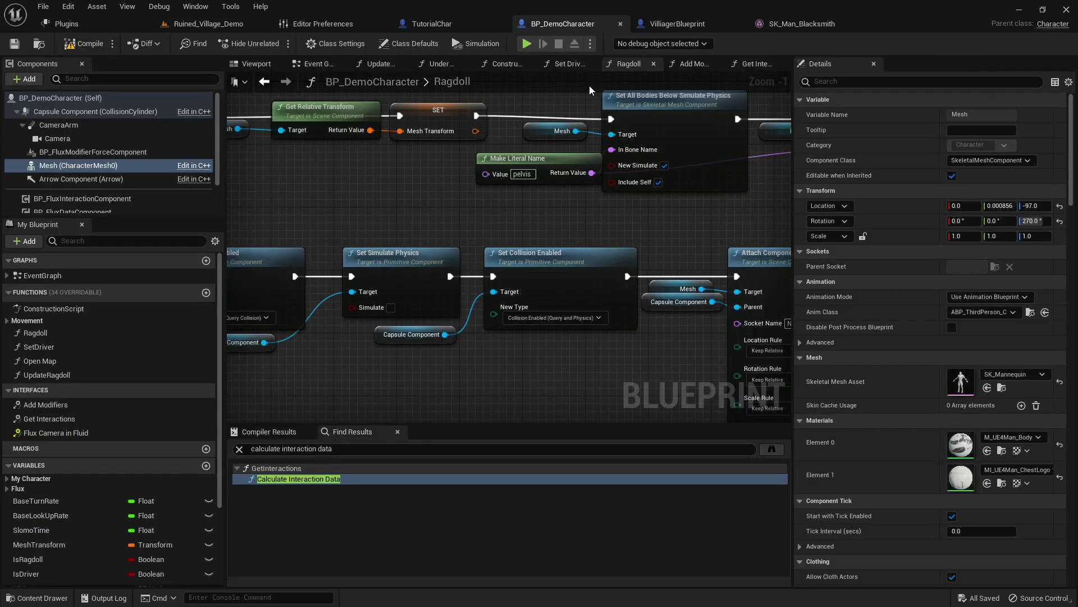
left_click(256, 64)
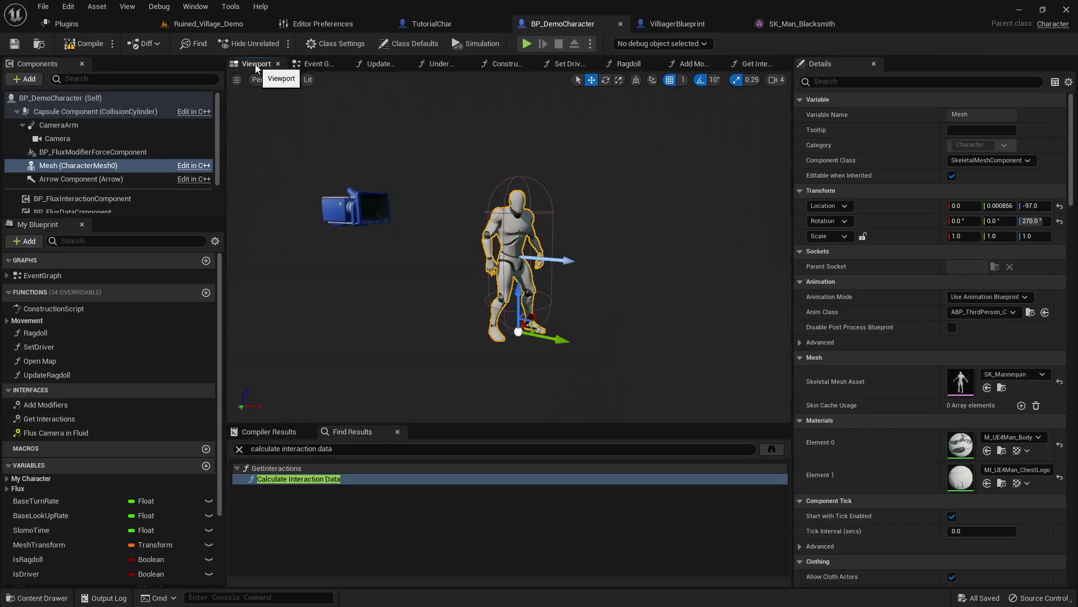
left_click(221, 26)
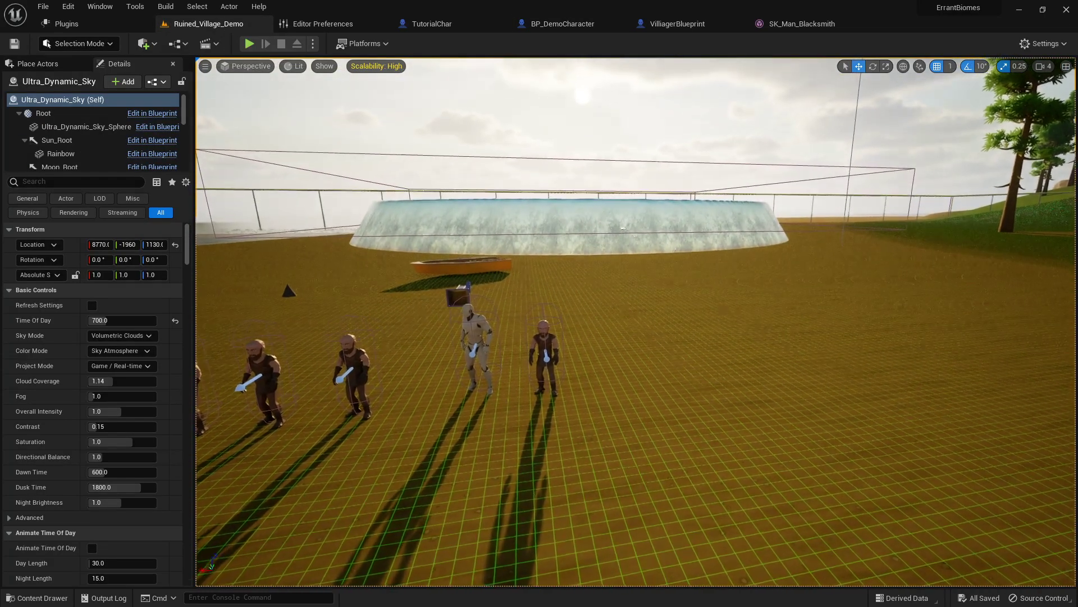
key("w")
right_click_drag(487, 322, 511, 318)
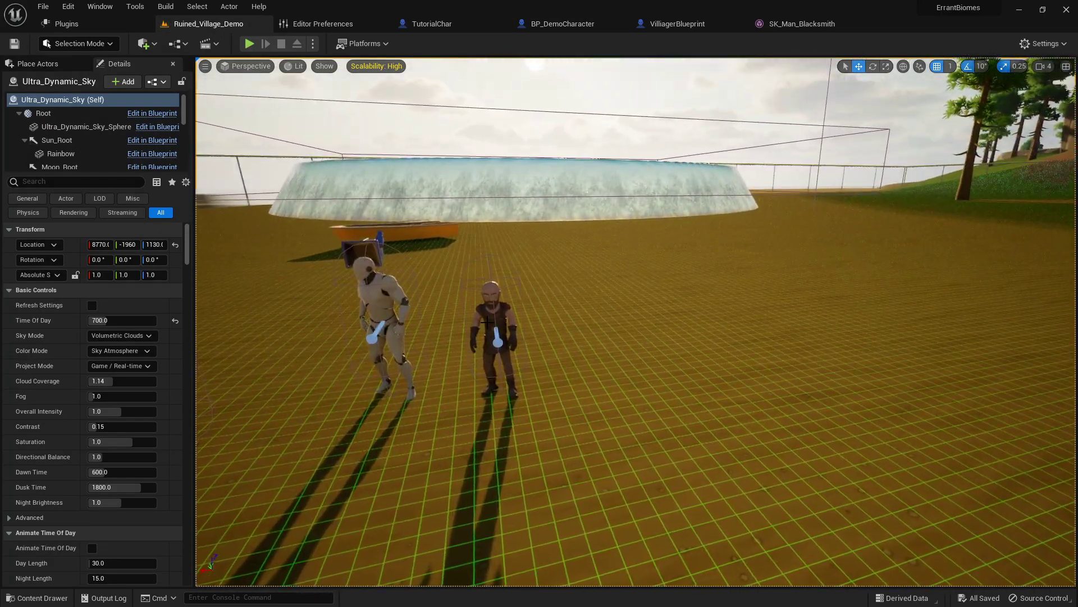
key("alt+p")
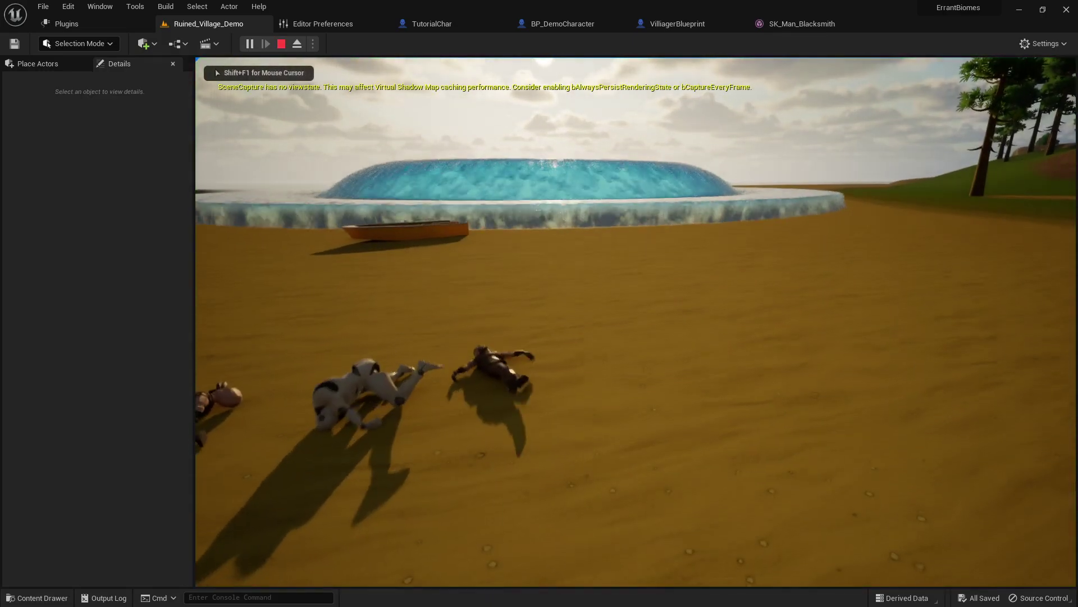
key("s")
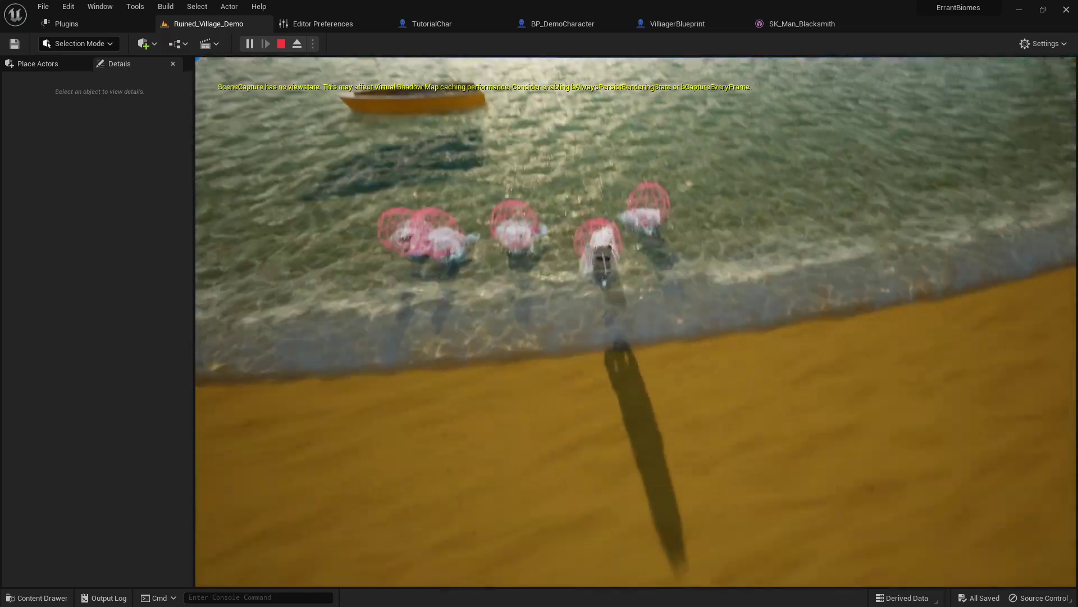
key("w")
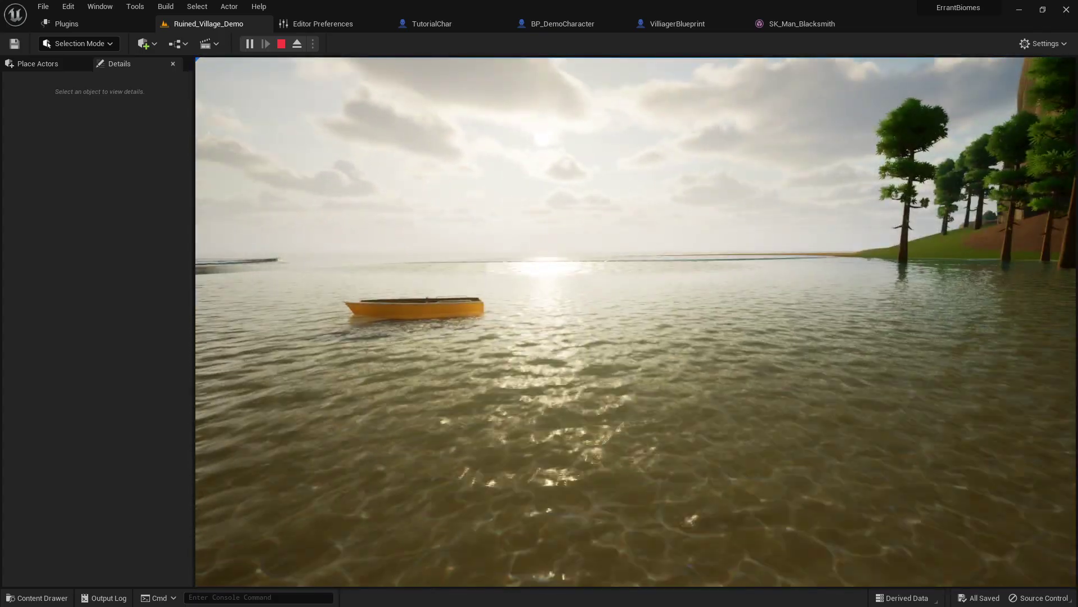
key("Escape")
mouse_move(617, 319)
right_mouse_down()
mouse_move(609, 328)
mouse_move(646, 298)
mouse_move(632, 315)
right_mouse_up()
key("w")
key("w")
right_click_drag(642, 277, 620, 293)
right_click_drag(518, 355, 495, 375)
key("w")
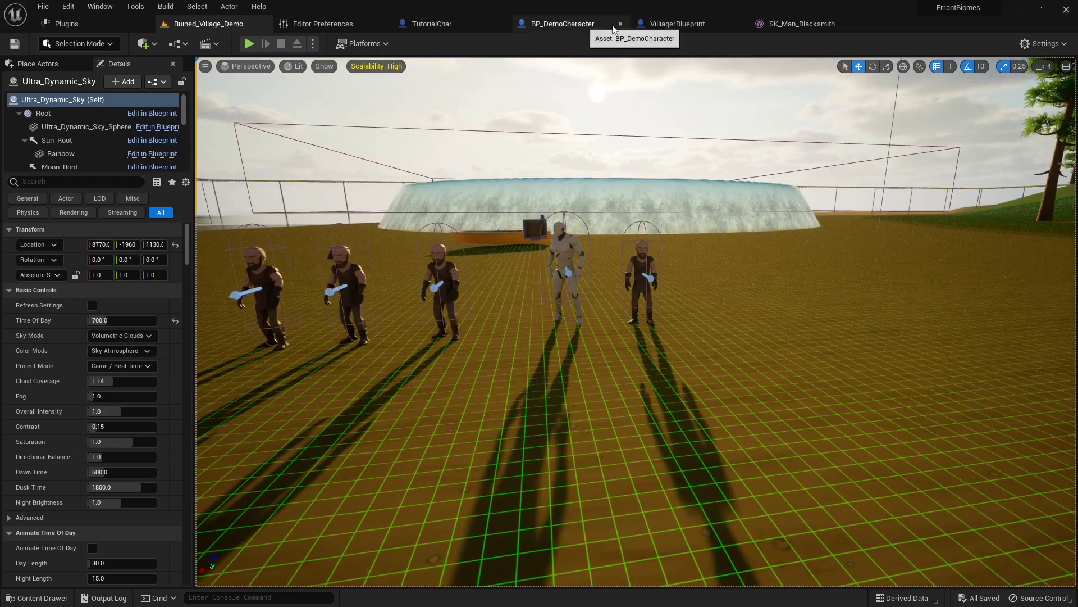
Swap TutorialChar's skeletal mesh to the hatted SK_Man_Farmer1 and compile it.
left_click(645, 28)
left_click(574, 26)
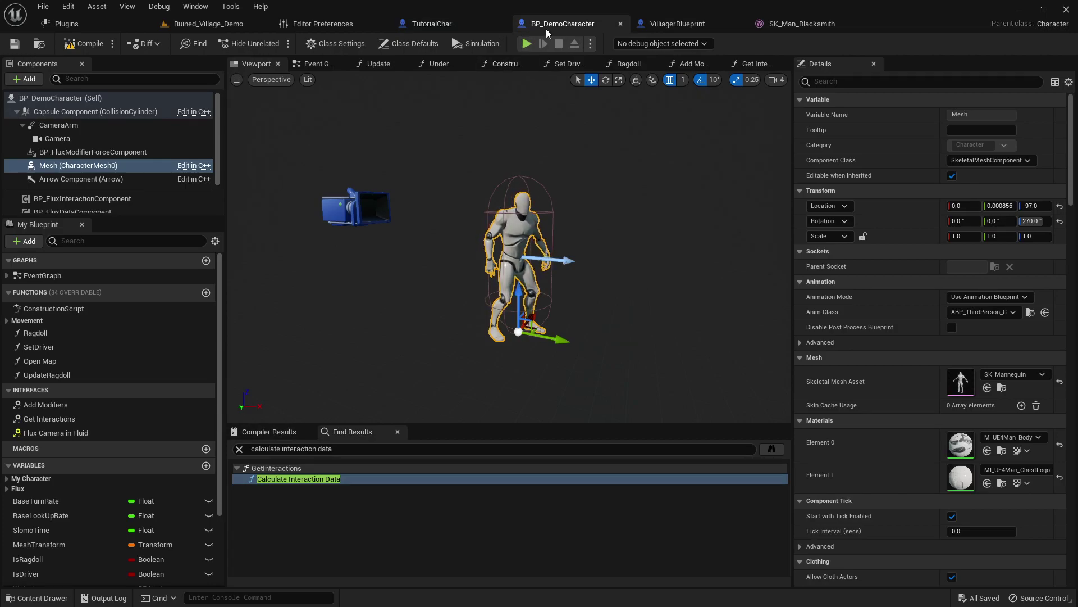
left_click(432, 29)
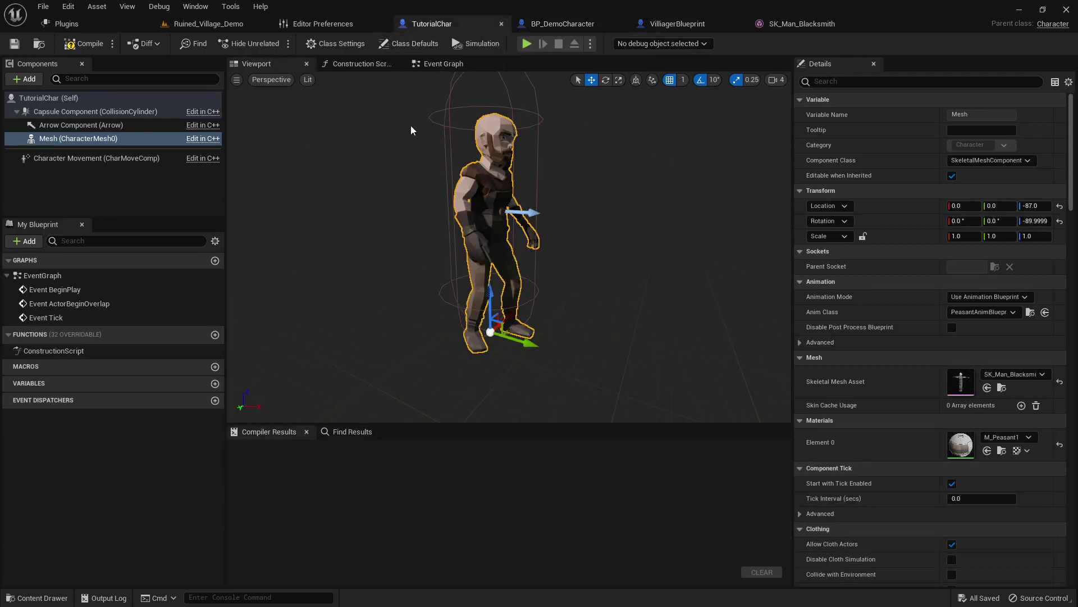
left_click(1004, 373)
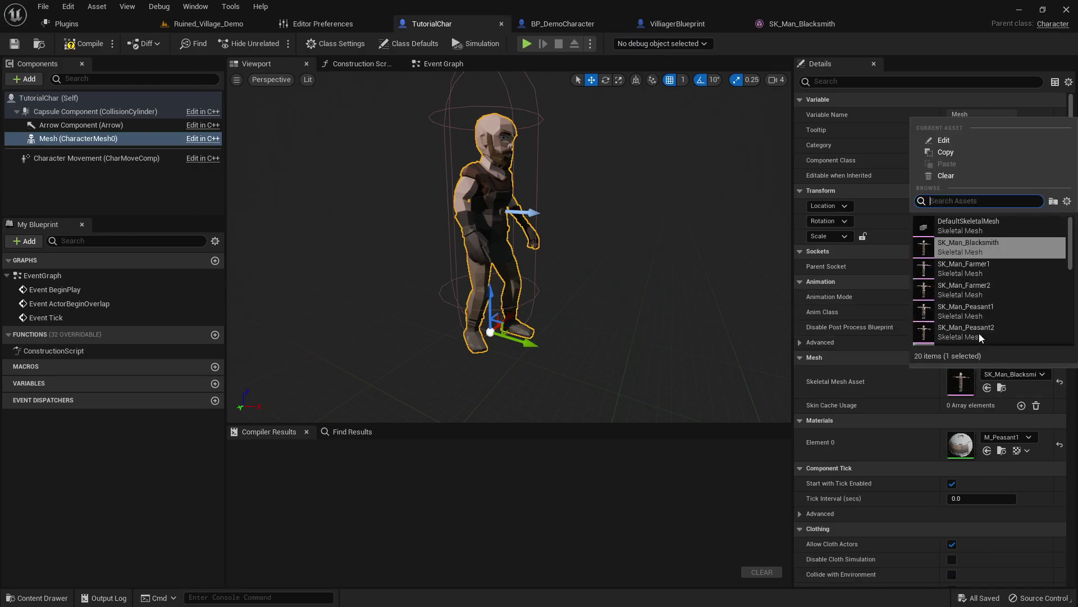
left_click(963, 269)
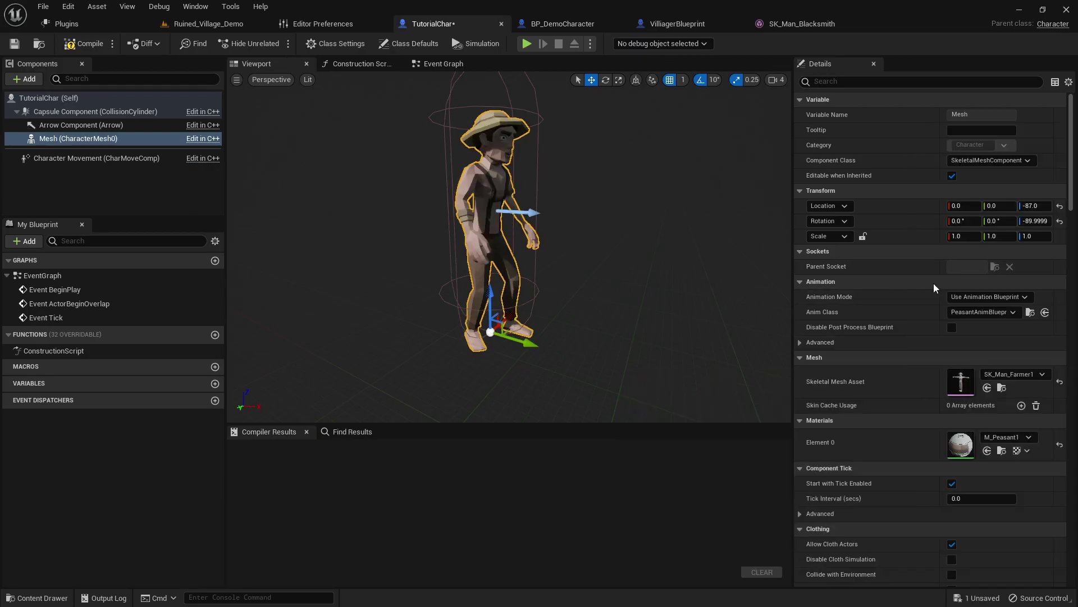
left_click(97, 45)
From the village level, browse to LowPoly_Medieval_Peasant/Characters and select the TutorialChar asset.
left_click(186, 28)
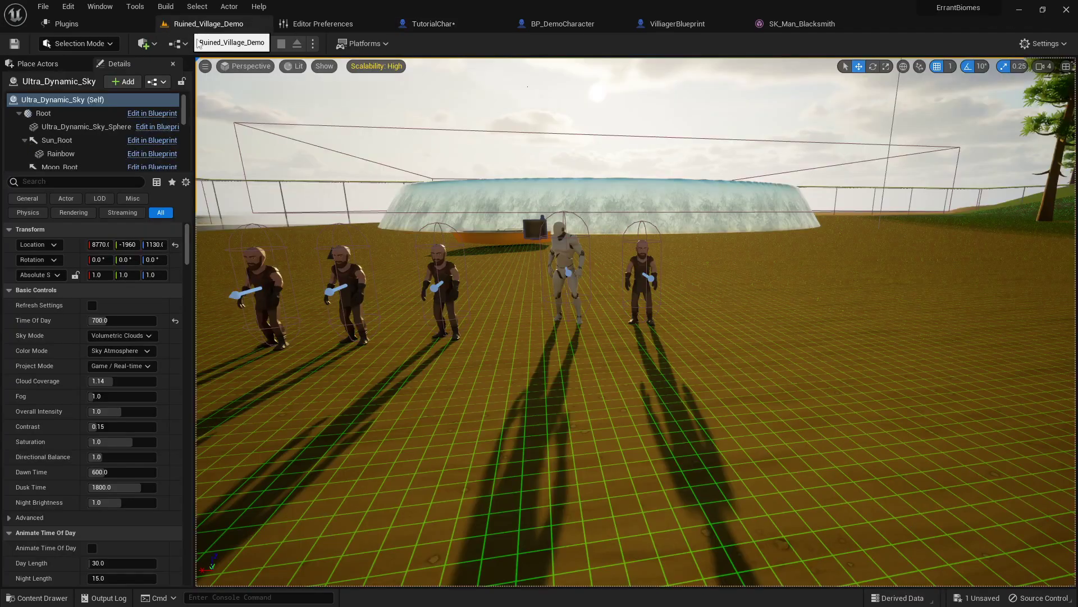
right_click_drag(422, 441, 423, 500)
key("ctrl+space")
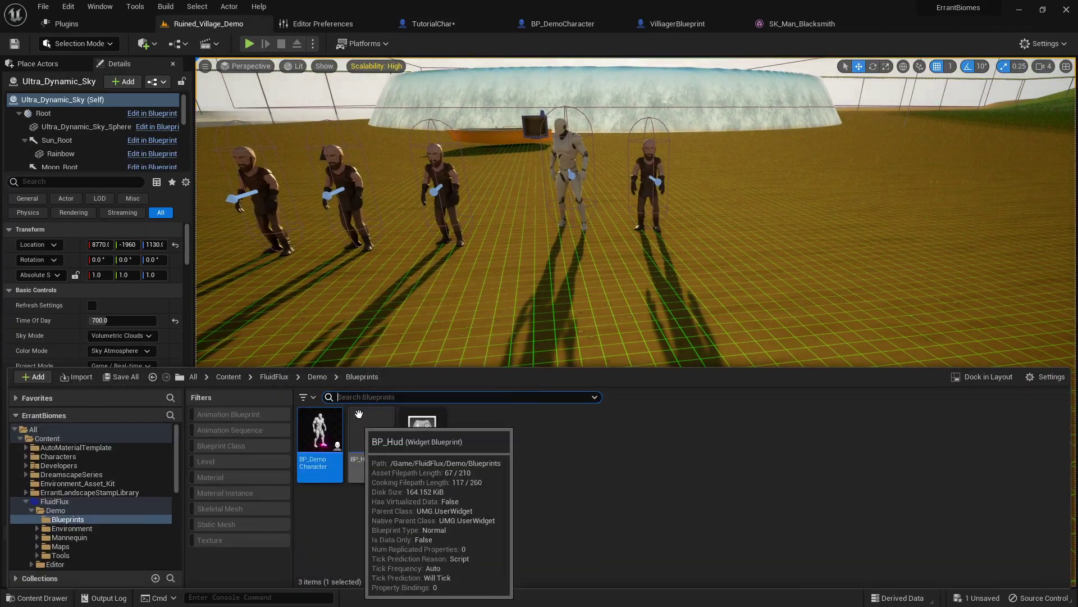
left_click(283, 377)
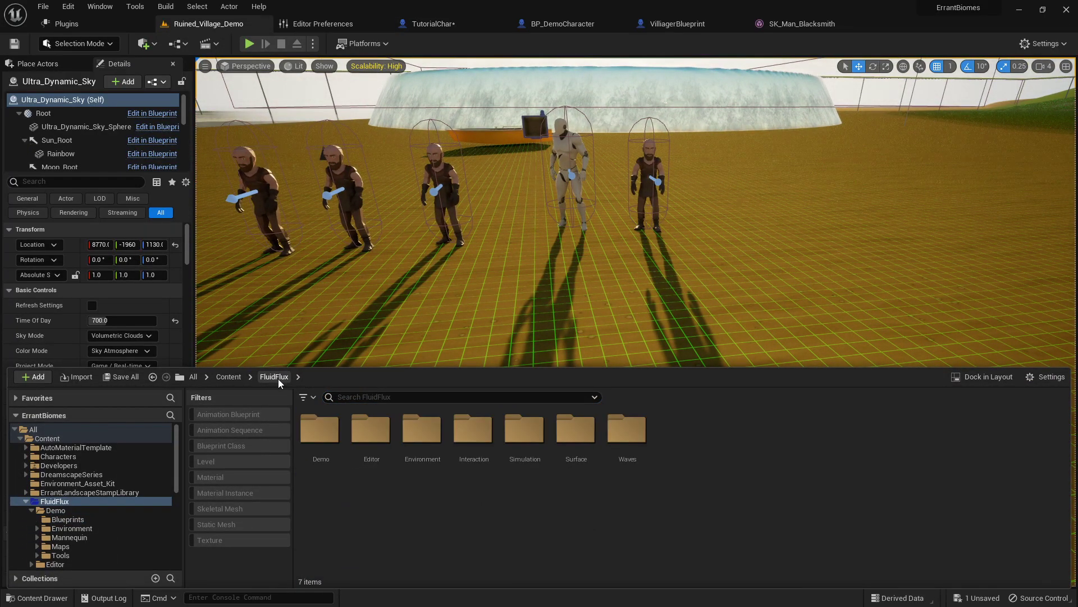
left_click(230, 376)
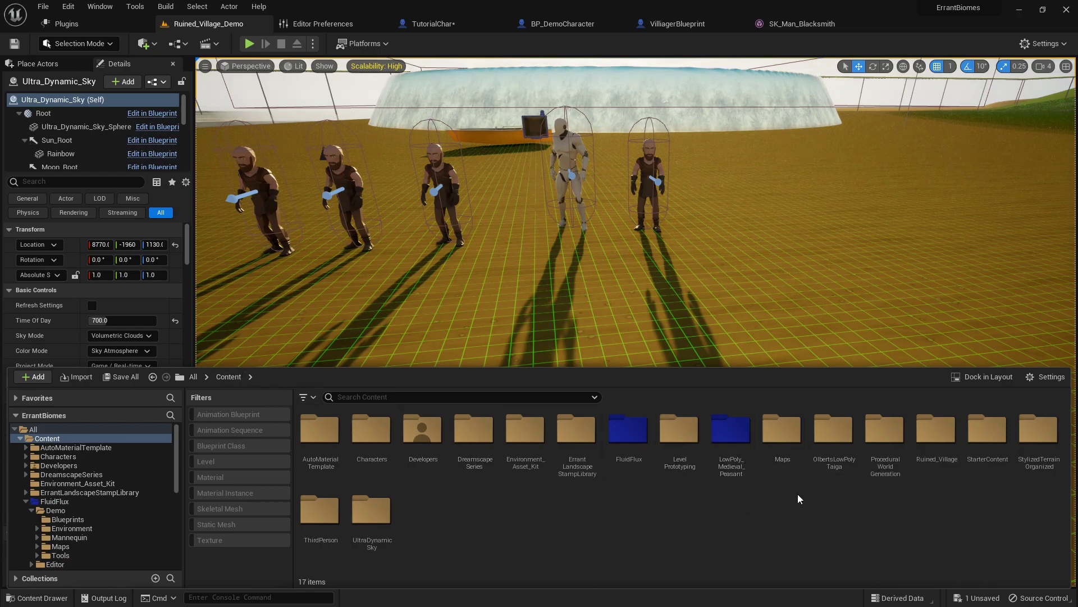
double_click(730, 454)
double_click(392, 461)
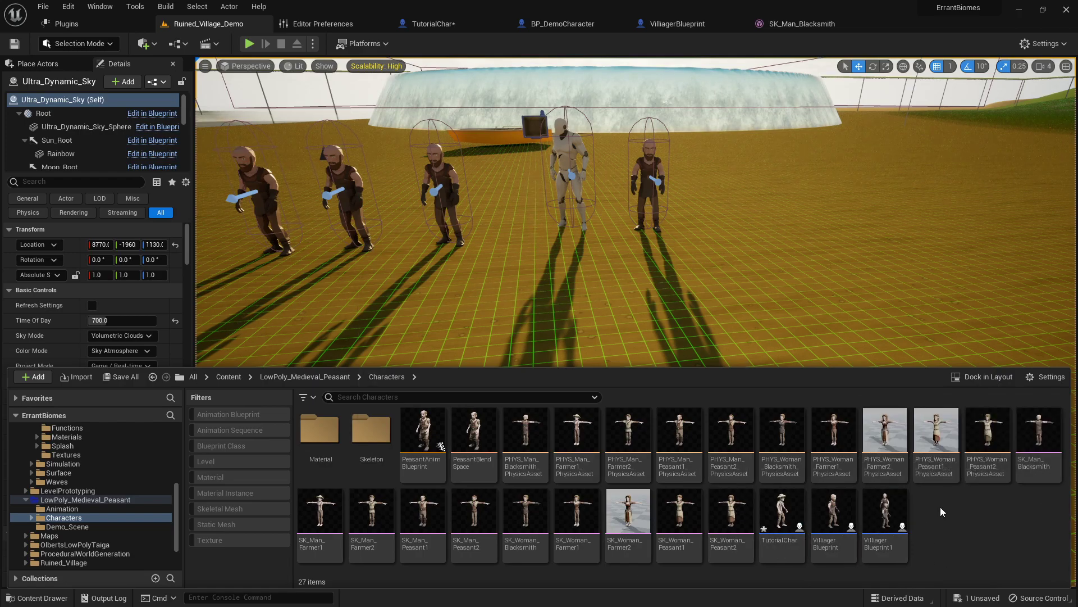
left_click(782, 514)
Place a TutorialChar on the sand and turn it to about -100° yaw.
left_click_drag(760, 251, 736, 172)
right_click_drag(736, 288, 797, 276)
key("w")
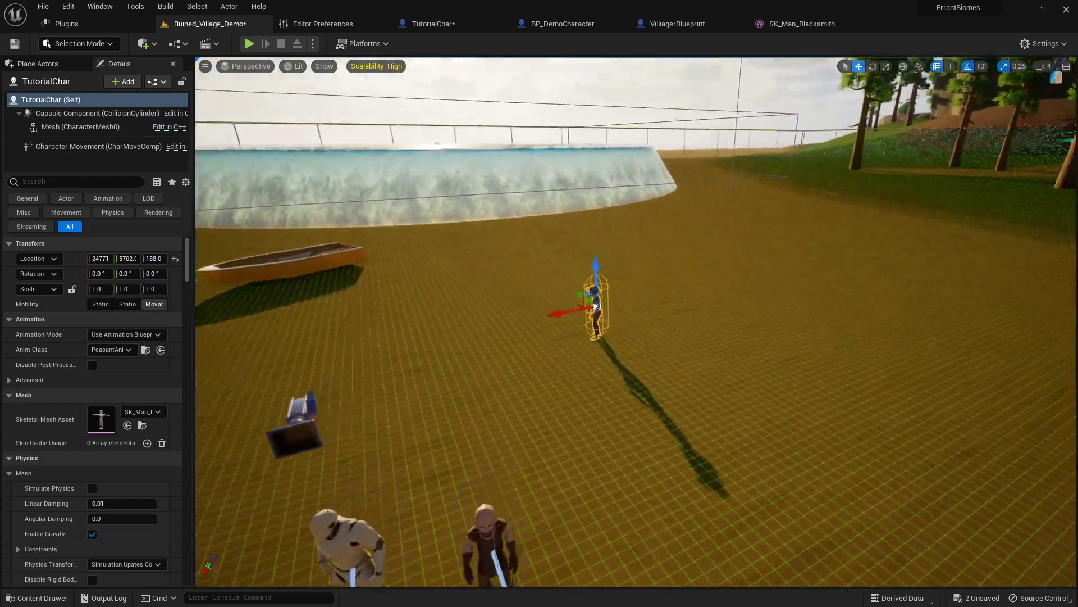
key("e")
left_click_drag(611, 413, 688, 413)
Slide the character slightly along Y and bring the camera in to view it.
key("r")
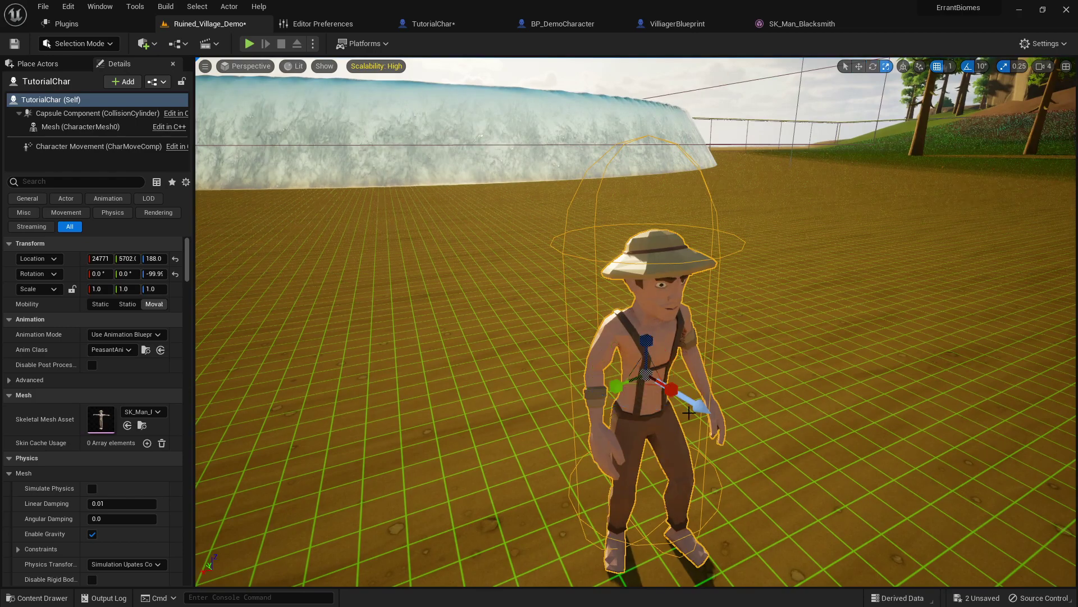
key("e")
key("r")
key("e")
key("w")
left_click_drag(628, 360, 533, 339)
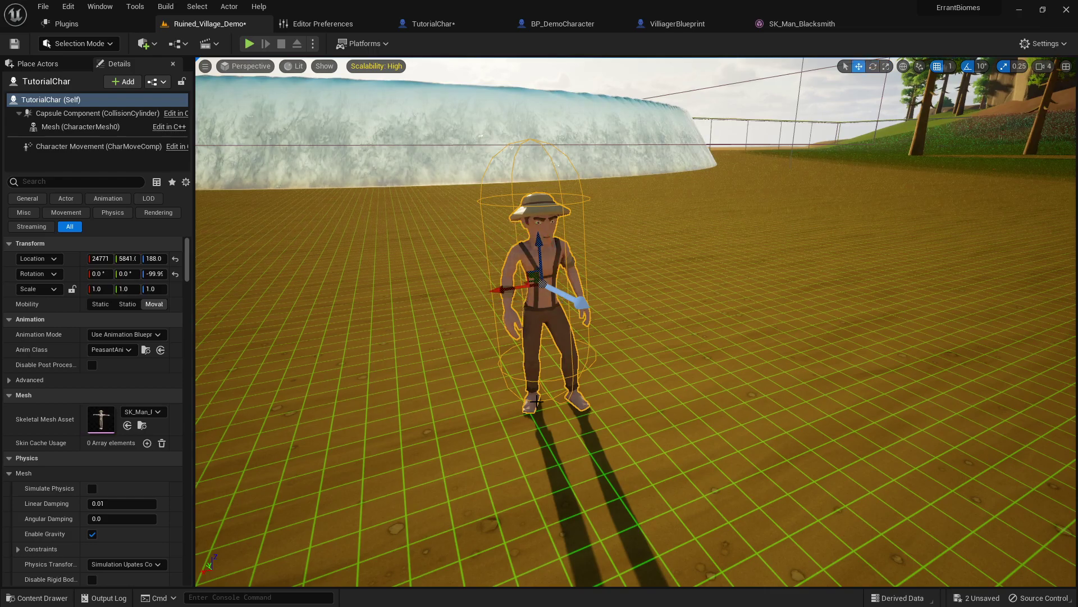
mouse_move(529, 366)
right_mouse_down()
mouse_move(487, 369)
mouse_move(528, 373)
mouse_move(519, 383)
right_mouse_up()
key("w")
key("e")
key("s")
key("d")
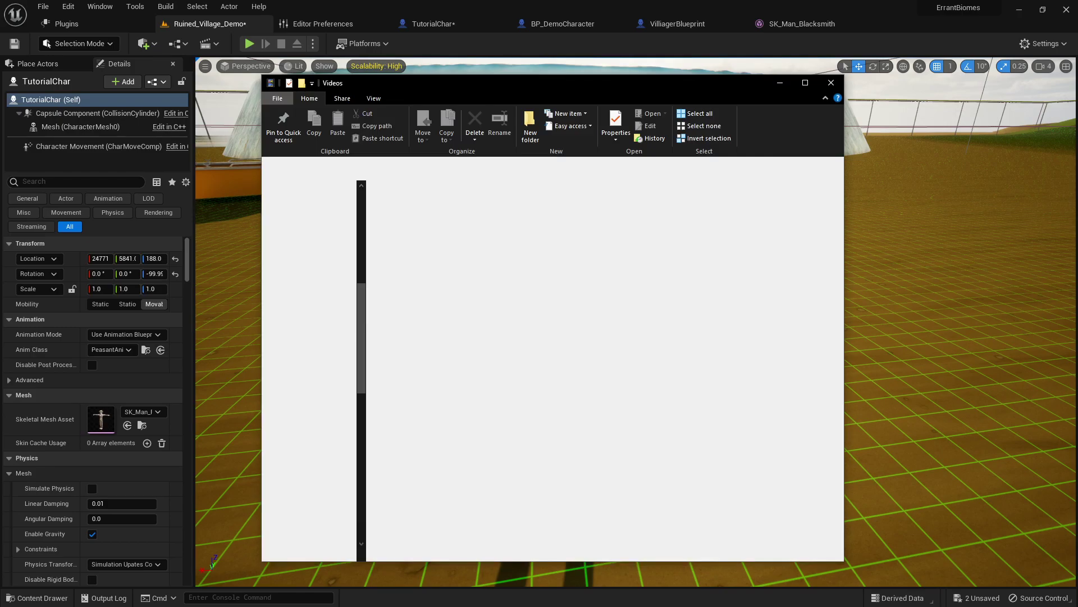
Minimise the File Explorer Videos window and bring the camera closer to the farmer character.
scroll(675, 396, "down", 2)
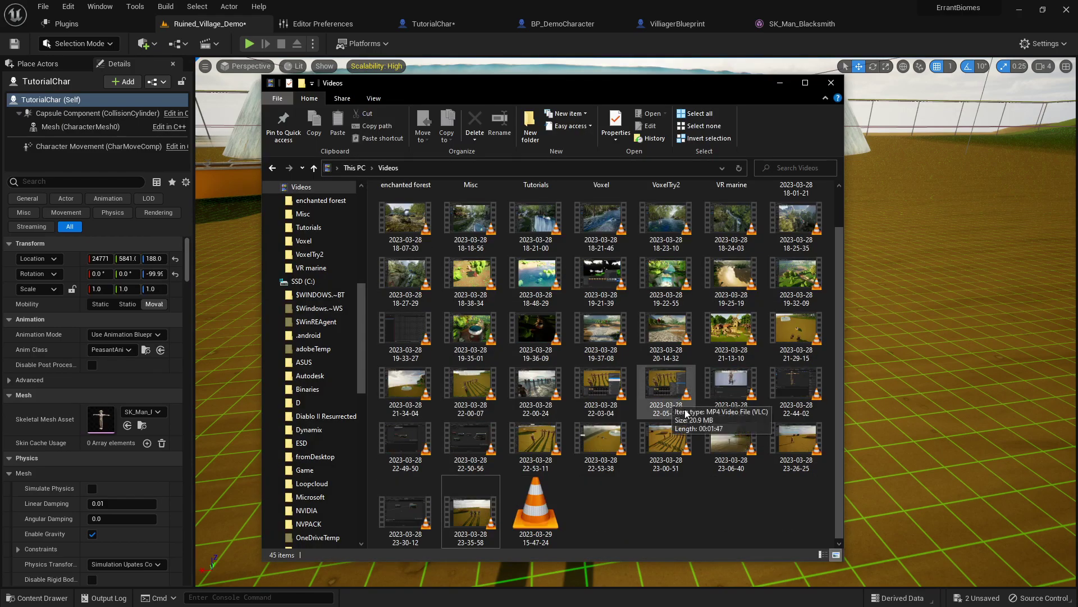
left_click(780, 87)
mouse_move(642, 343)
right_mouse_down()
mouse_move(630, 339)
mouse_move(642, 342)
right_mouse_up()
key("w")
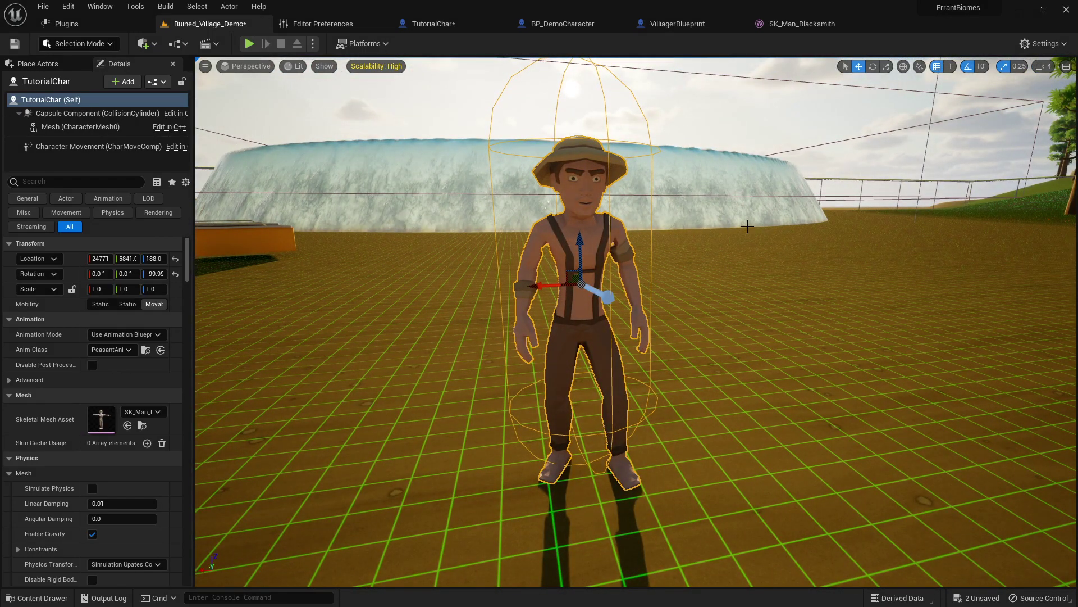
Play-test the level, walking the peasant into the water and back, then stop.
right_click_drag(780, 262, 800, 272)
key("s")
right_click_drag(420, 238, 420, 281)
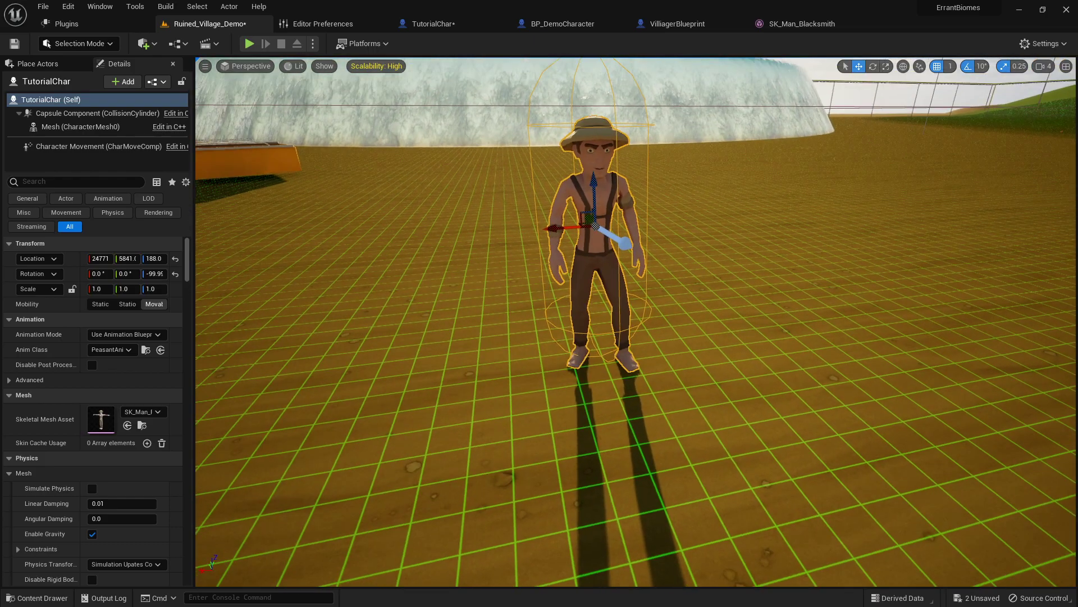
key("alt+p")
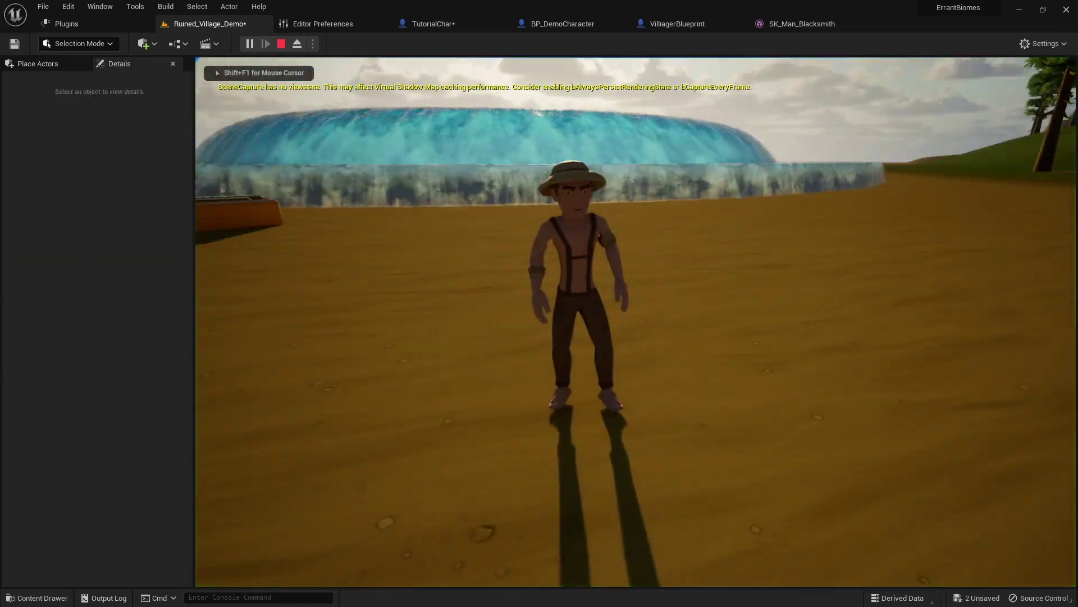
left_click(215, 68)
key("w")
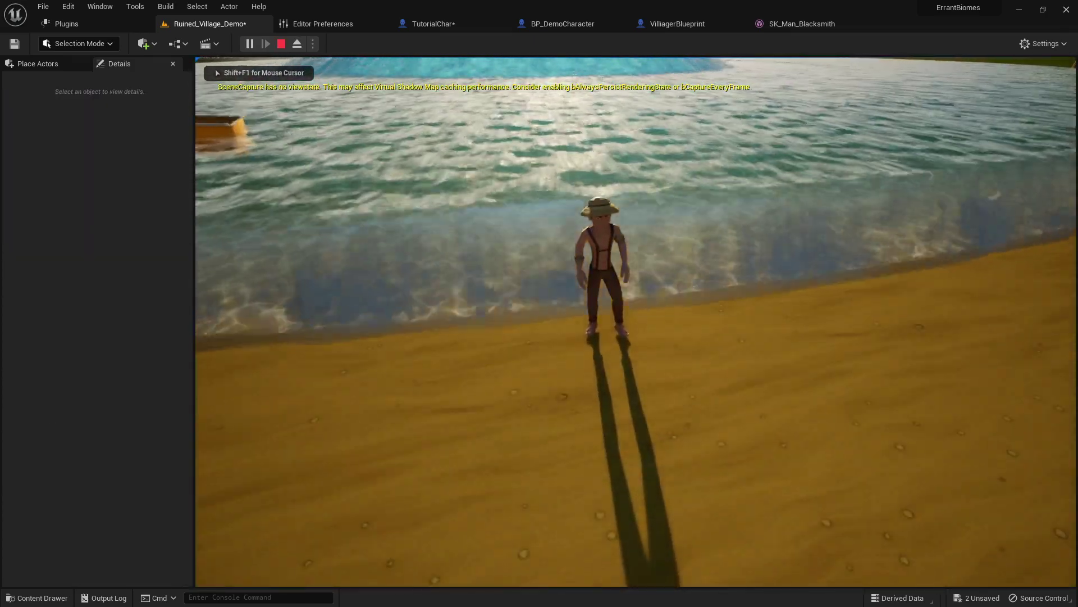
key("s")
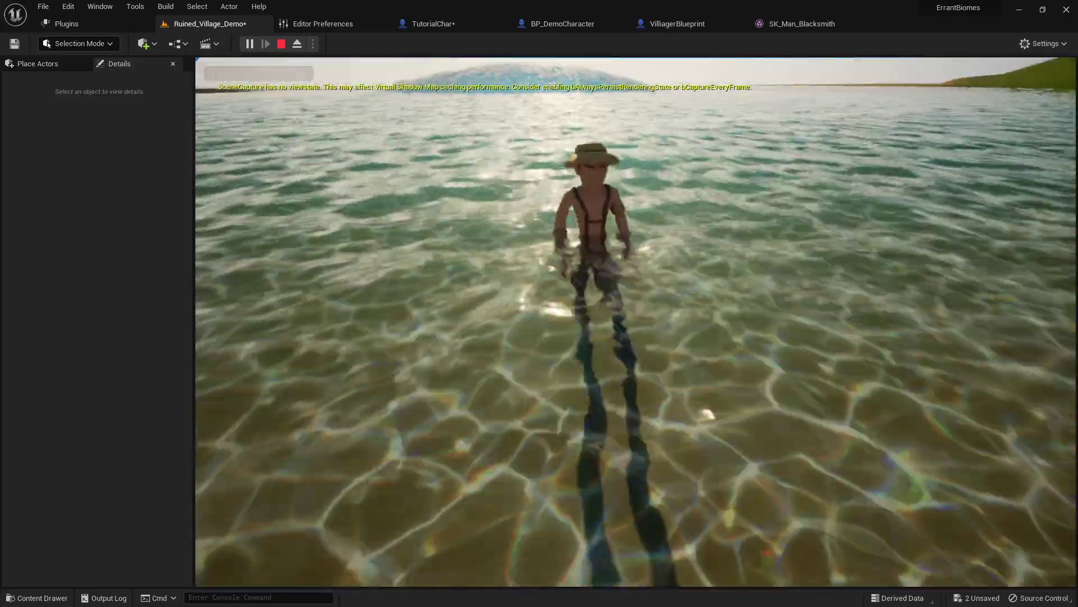
key("Escape")
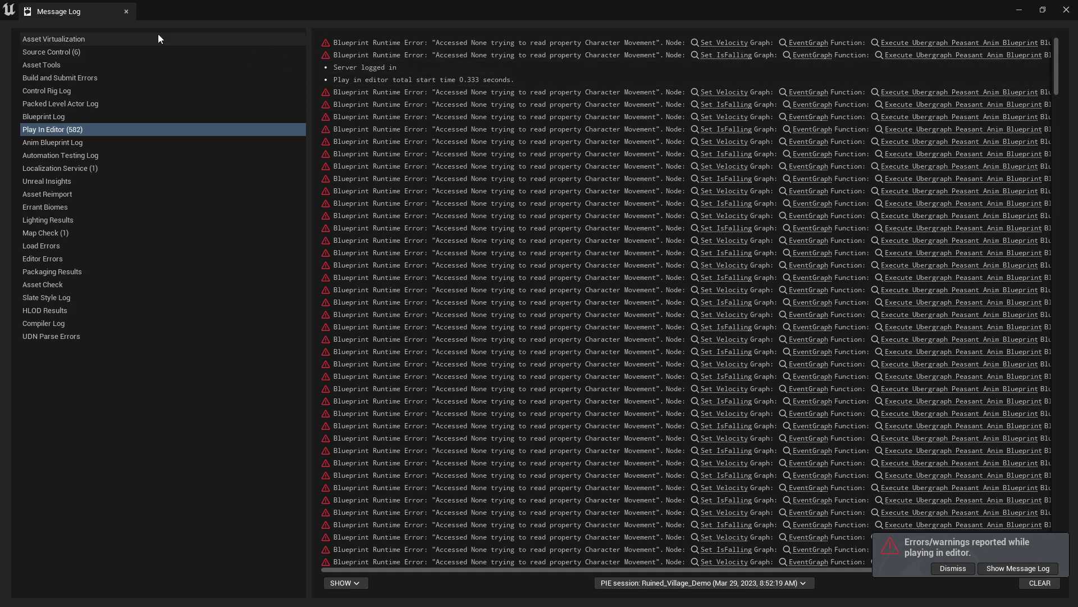
Dismiss the Message Log and swing the level viewport back onto TutorialChar.
left_click(126, 11)
right_click_drag(346, 221, 362, 225)
right_click_drag(427, 222, 419, 220)
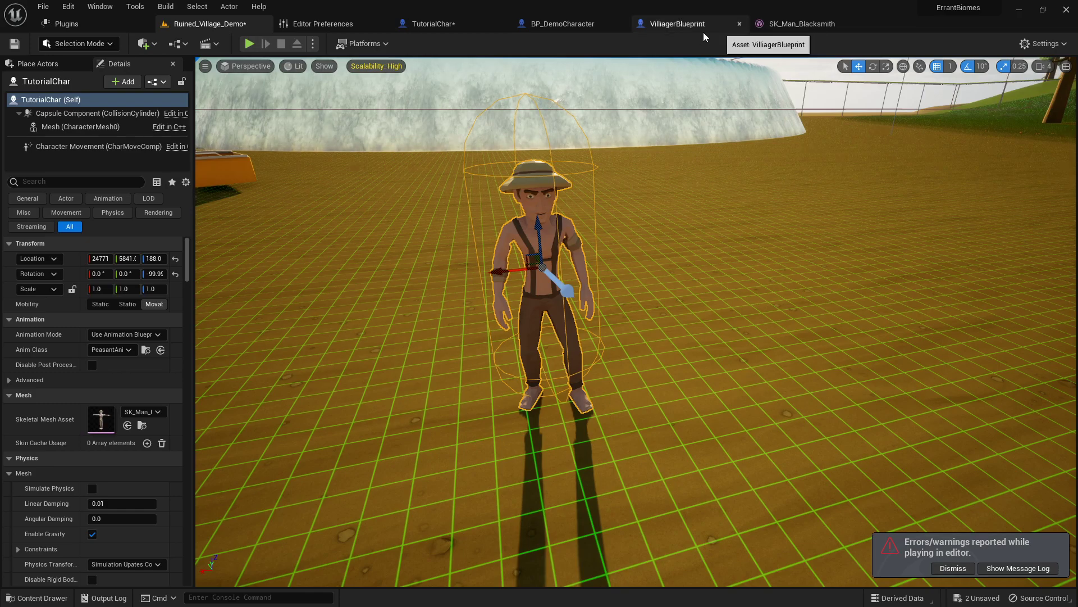
Fly the viewport camera from TutorialChar over to the other villagers in the level.
right_click_drag(392, 228, 390, 222)
key("ctrl+space")
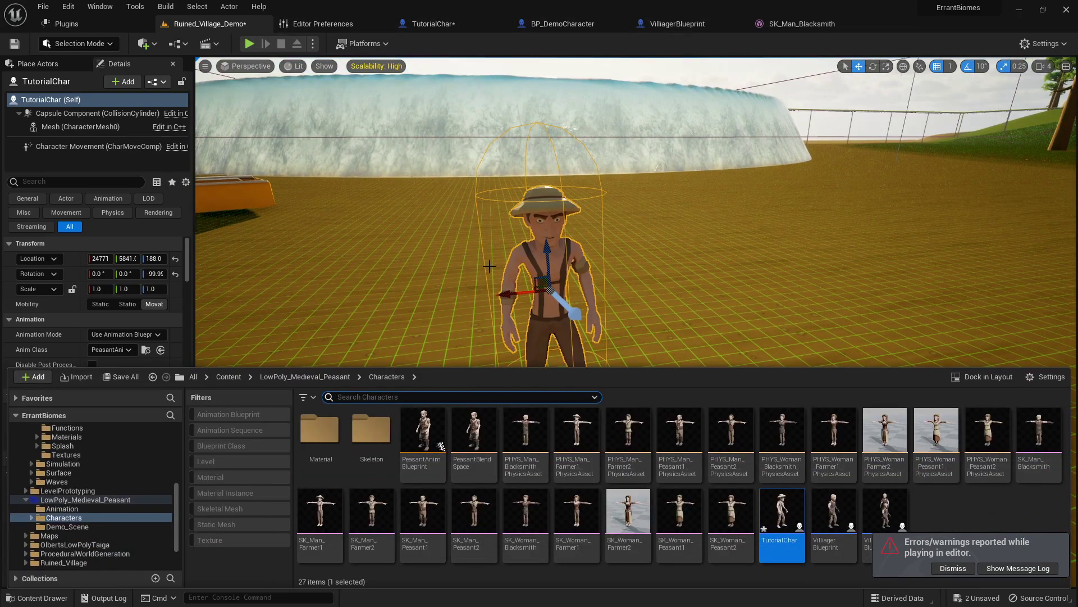
right_click_drag(706, 330, 700, 306)
key("ctrl+space")
key("ctrl+space")
key("w")
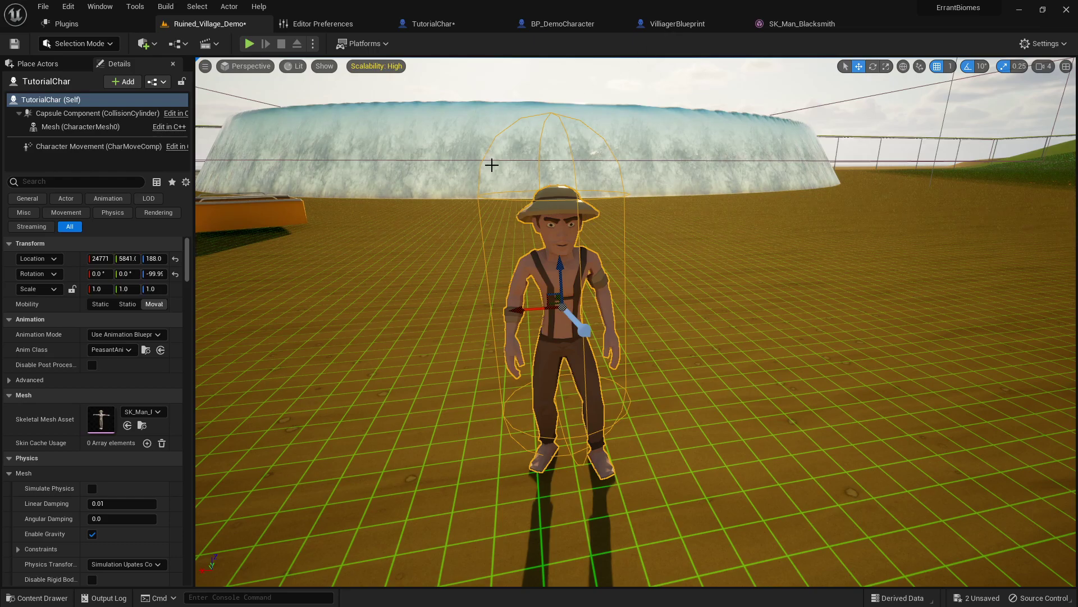
key("ctrl+space")
key("ctrl+space")
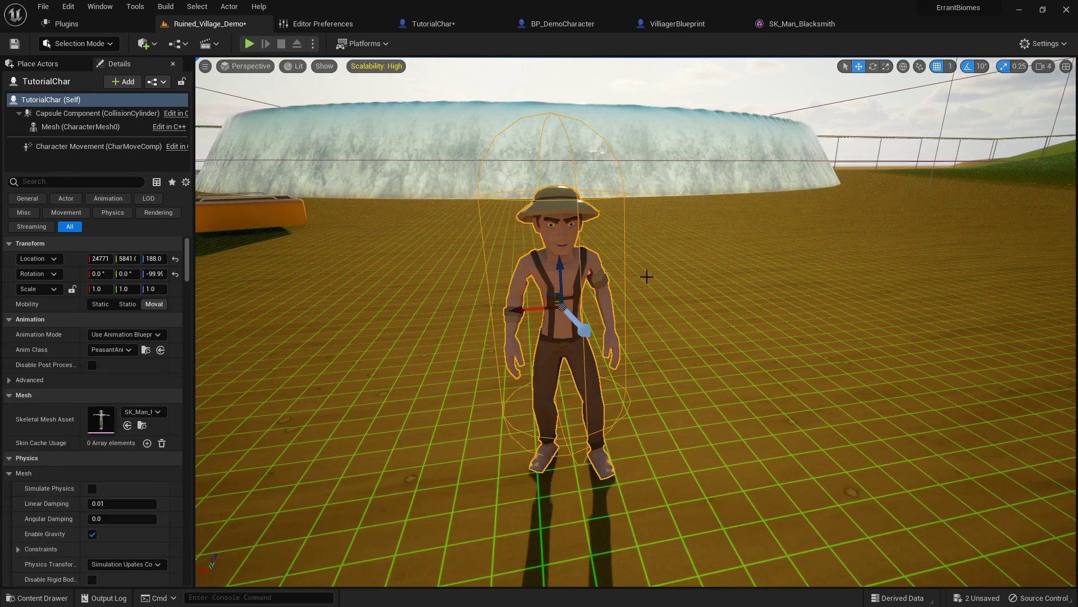
right_click_drag(700, 307, 438, 309)
right_click_drag(672, 229, 667, 229)
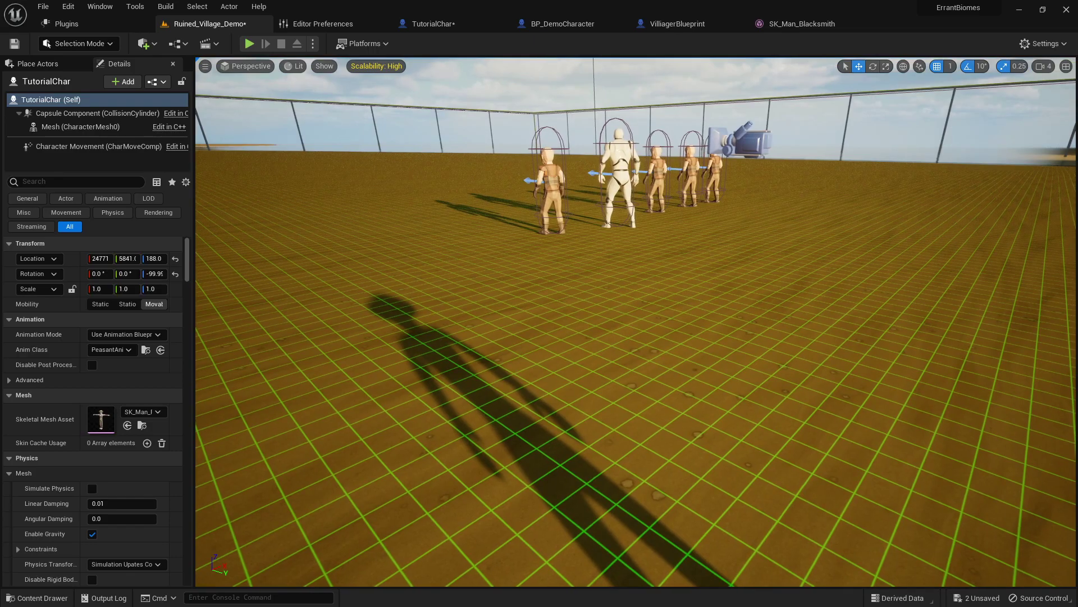
Select VilliagerBlueprint4, frame it with F, and bring up the Characters content drawer.
left_click(548, 197)
key("f")
right_click_drag(497, 246, 497, 246)
key("a")
key("w")
key("s")
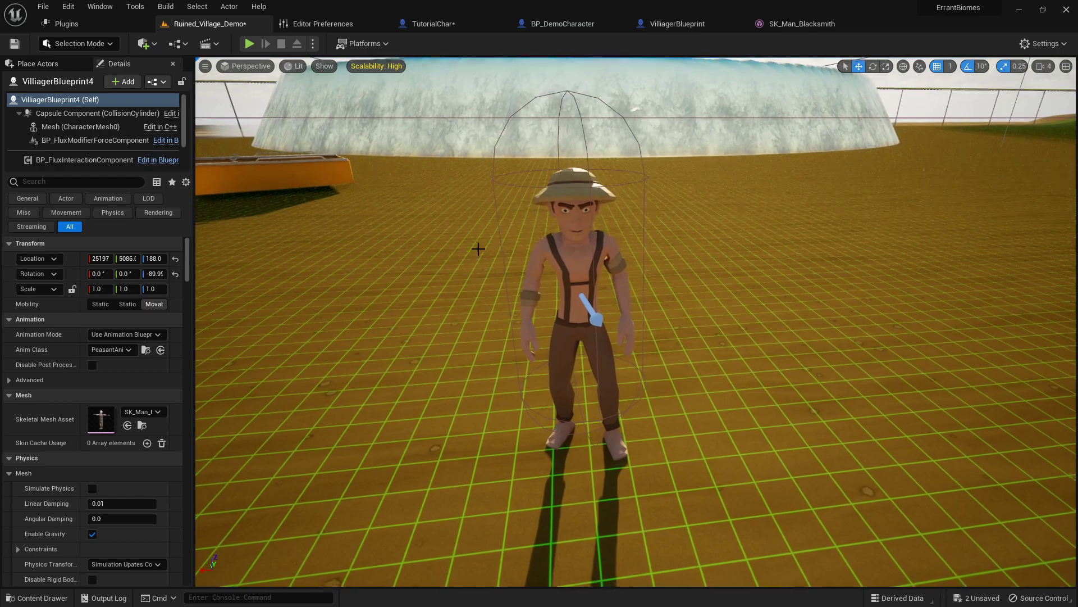
right_click_drag(682, 311, 688, 307)
scroll(575, 278, "up", 3)
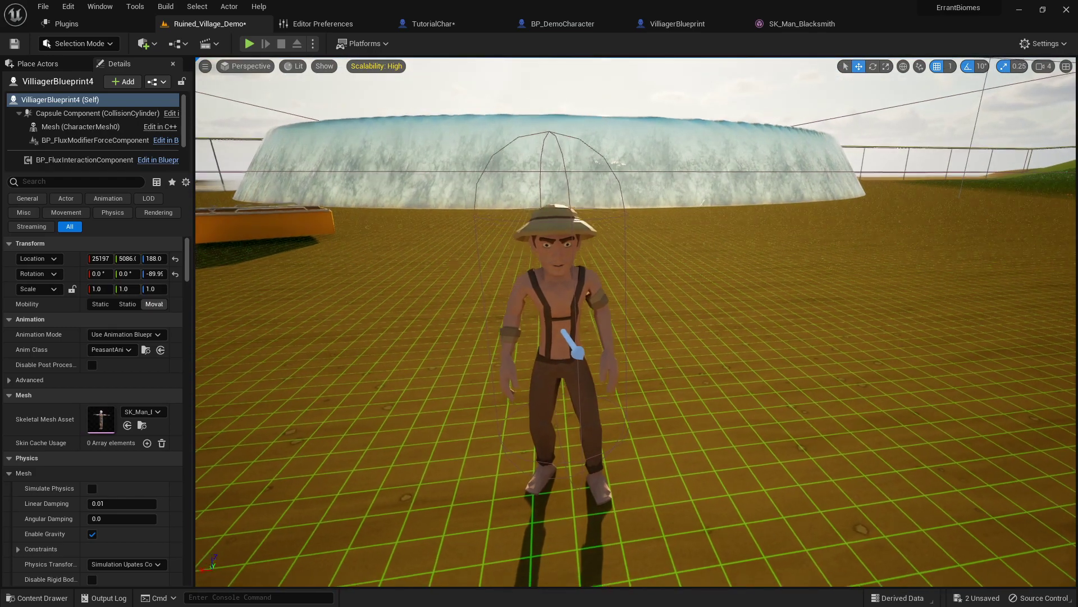
key("ctrl+space")
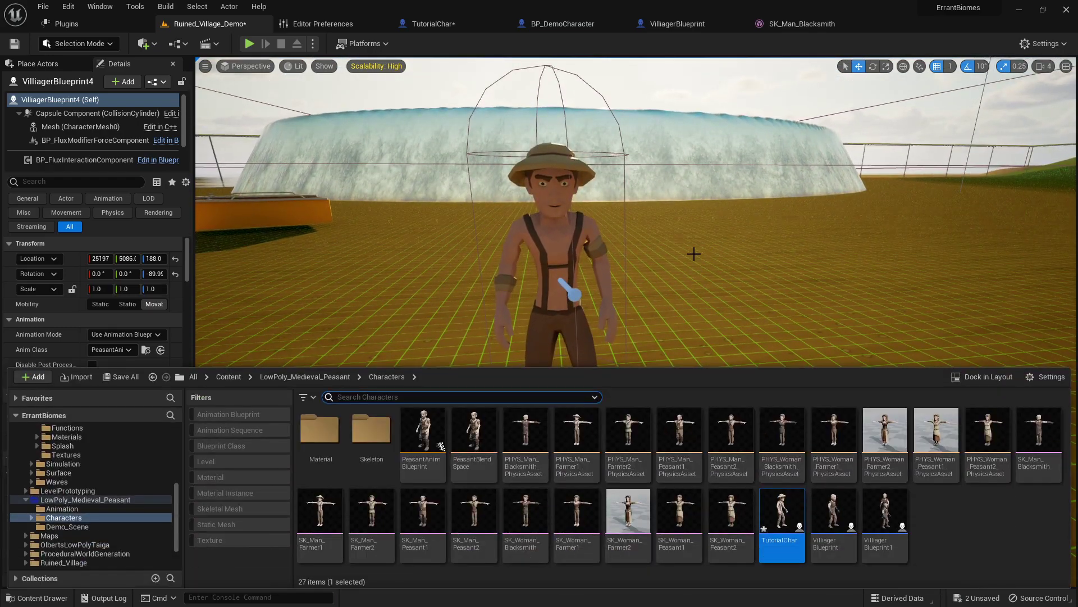
Copy BP_DemoCharacter's four BP_Flux components (interaction, data, buoyancy, swimming) into TutorialChar.
left_click(548, 25)
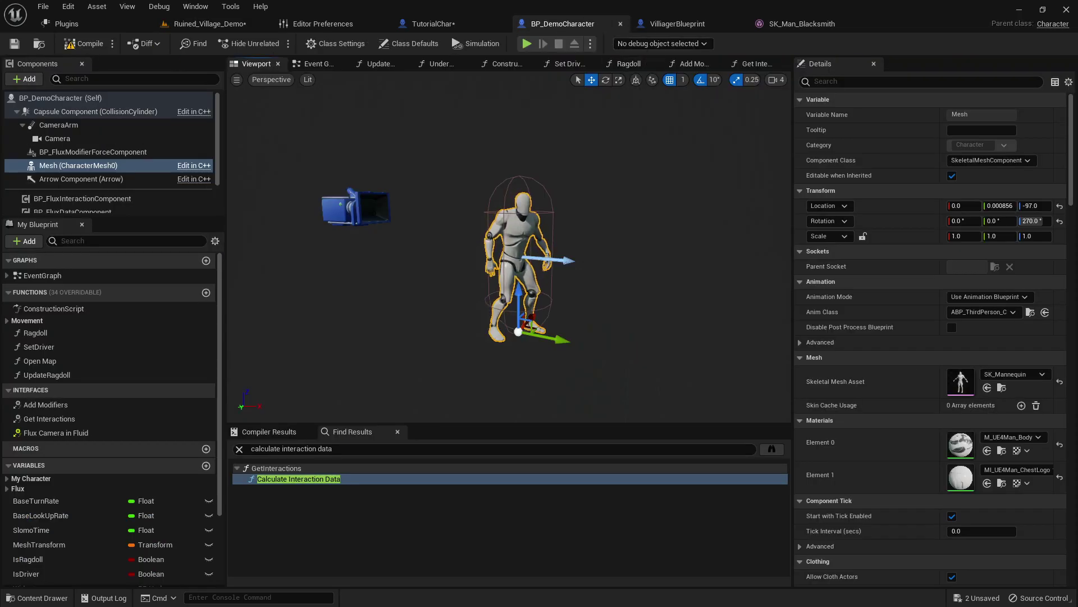
left_click(655, 25)
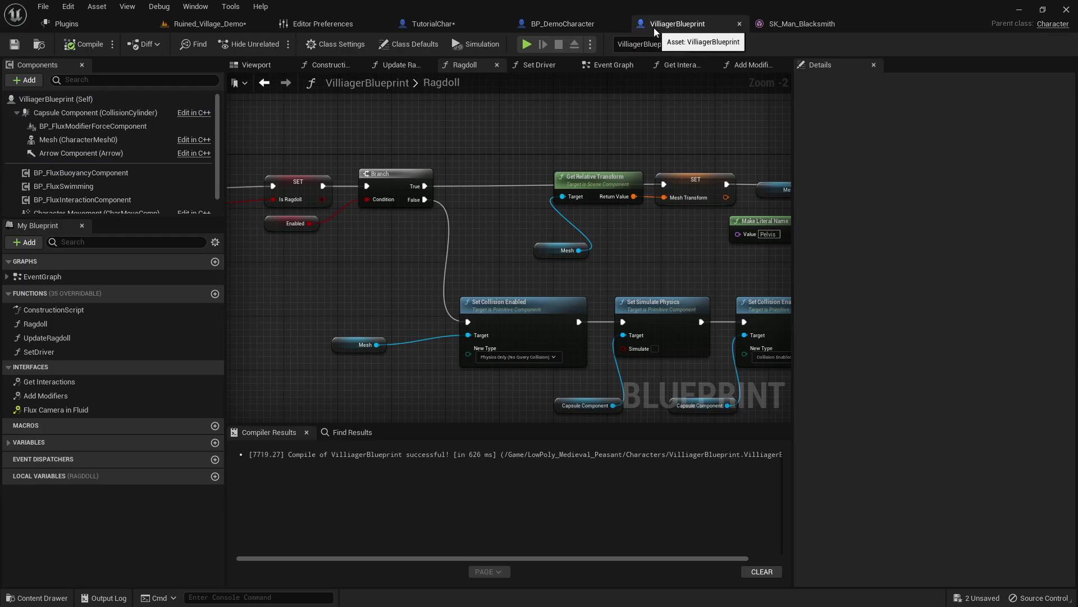
left_click(433, 24)
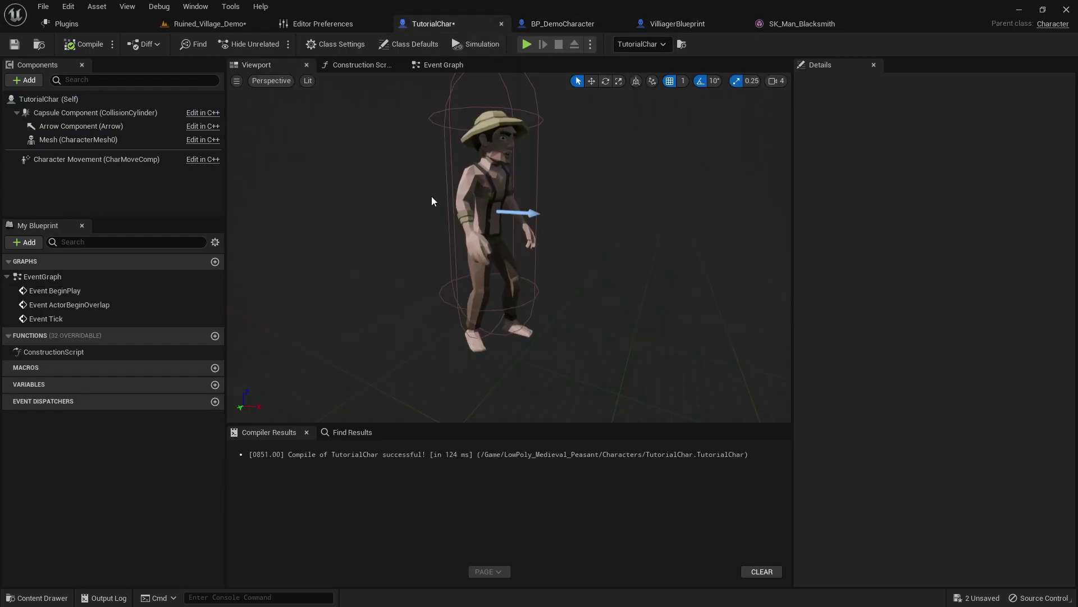
right_click_drag(523, 236, 461, 230)
left_click(665, 28)
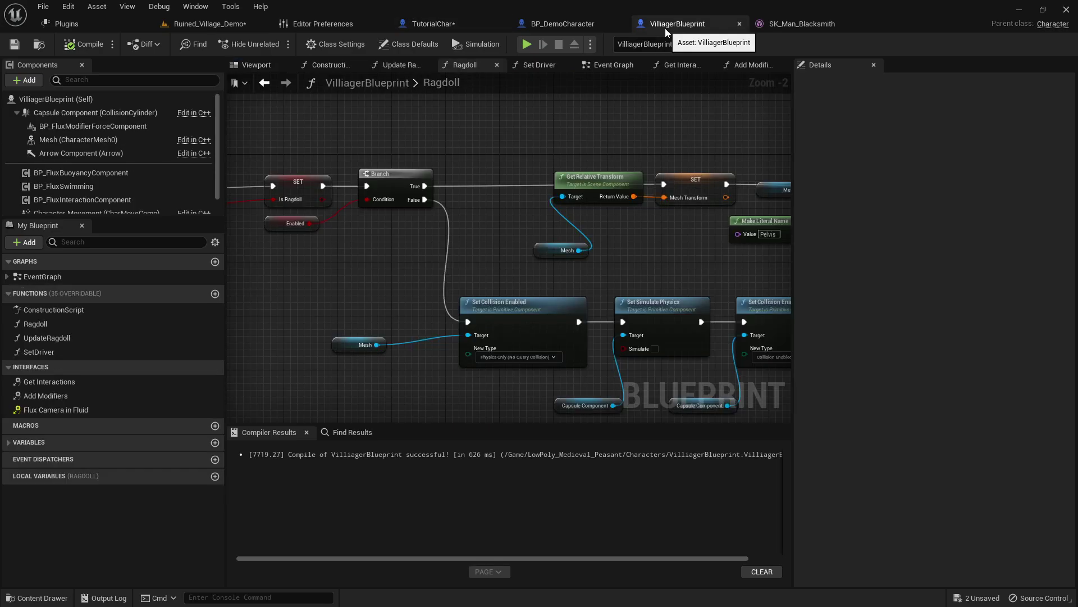
left_click(574, 28)
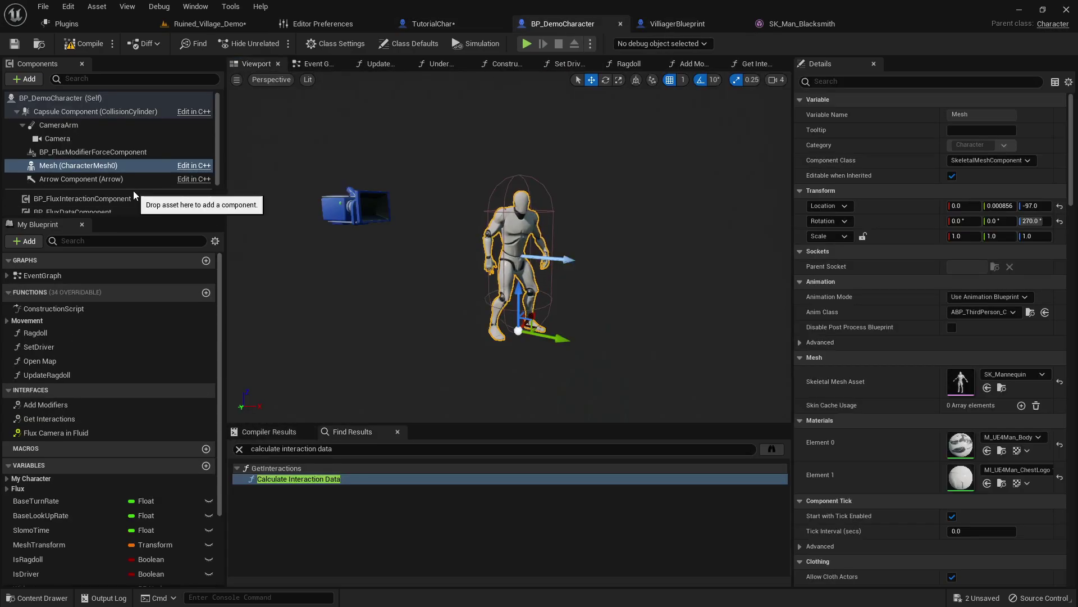
scroll(133, 191, "down", 3)
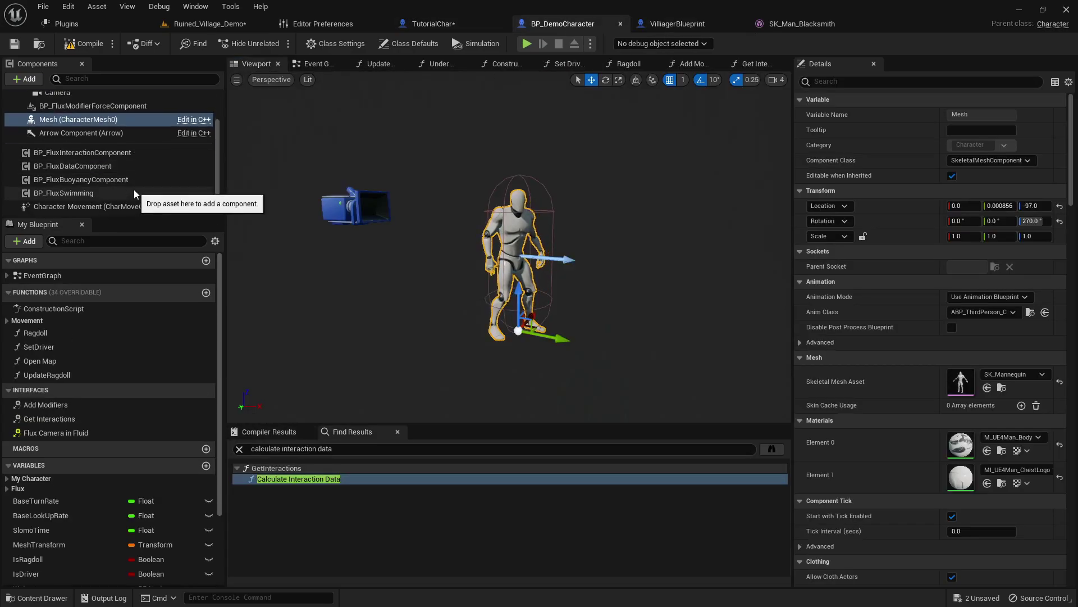
left_click(86, 153)
left_click(37, 191, "shift")
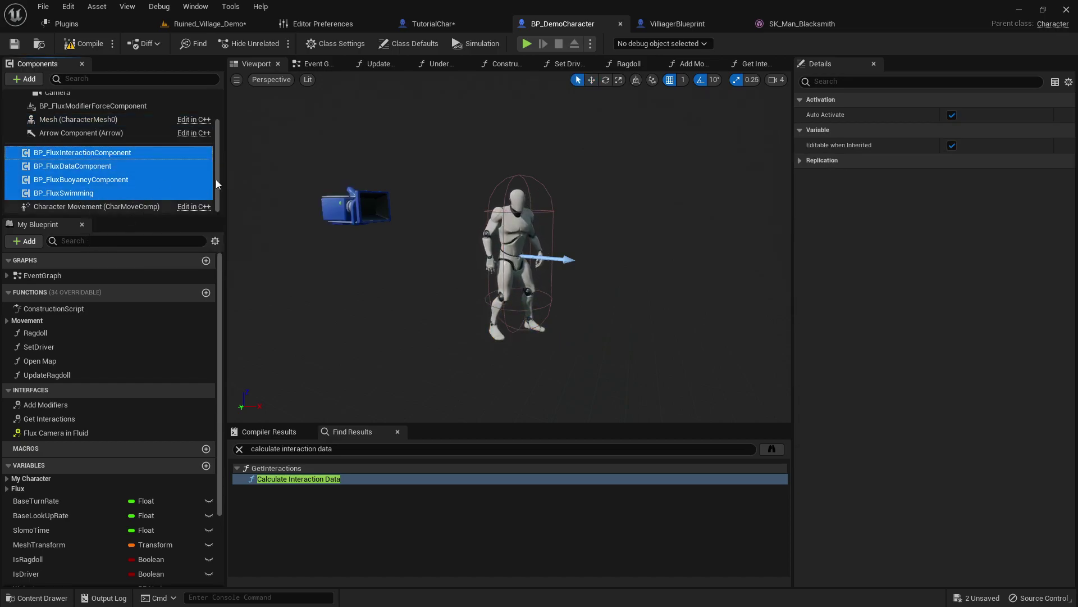
left_click(421, 25)
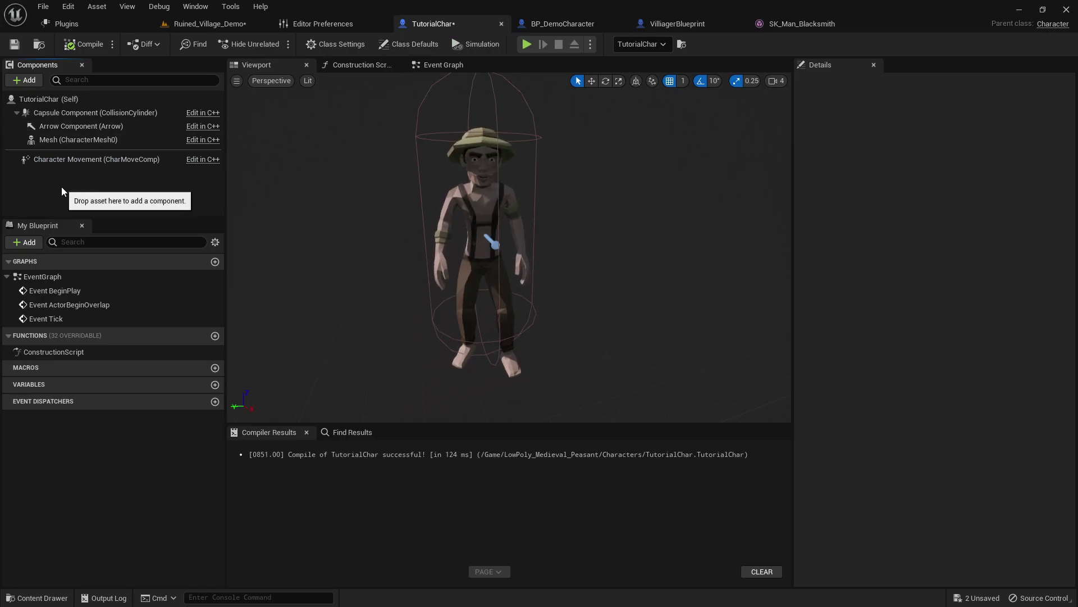
key("ctrl+v")
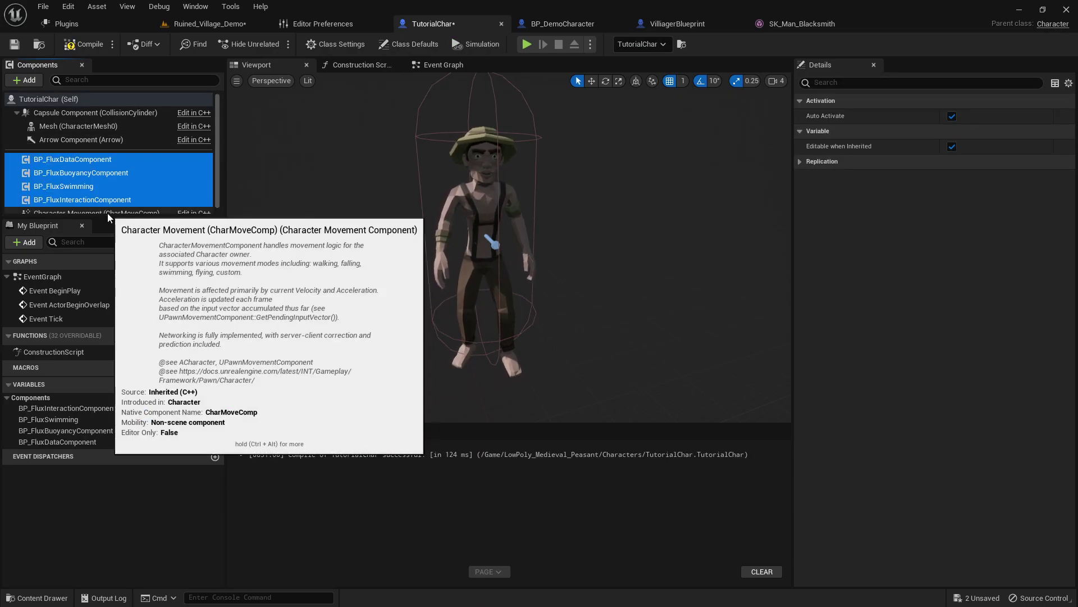
Copy BP_FluxModifierForceComponent from BP_DemoCharacter and paste it under TutorialChar's Capsule Component.
left_click(561, 25)
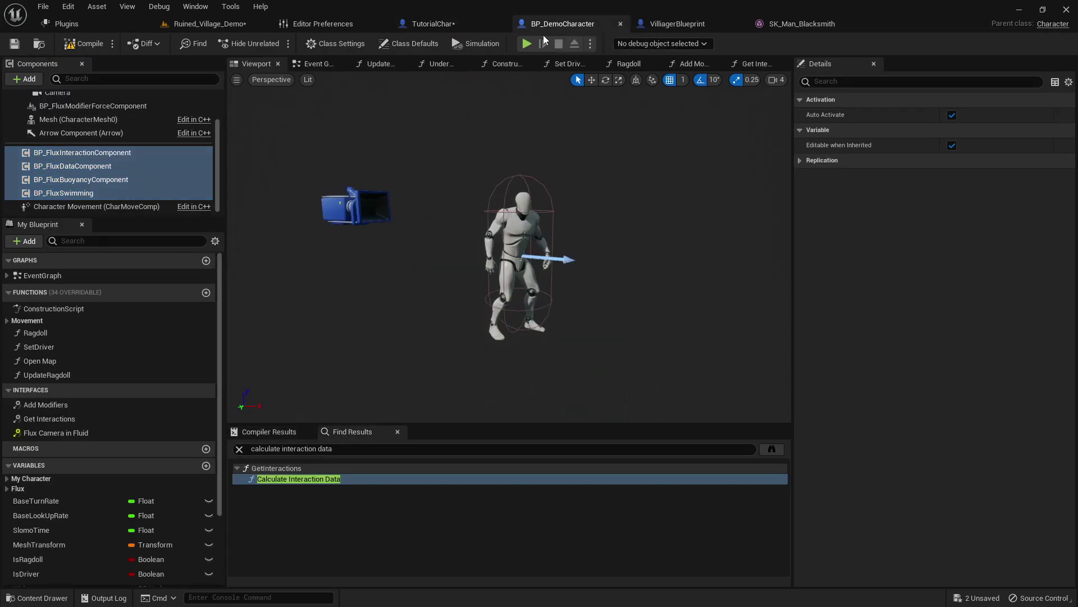
scroll(81, 129, "up", 1)
left_click(82, 125)
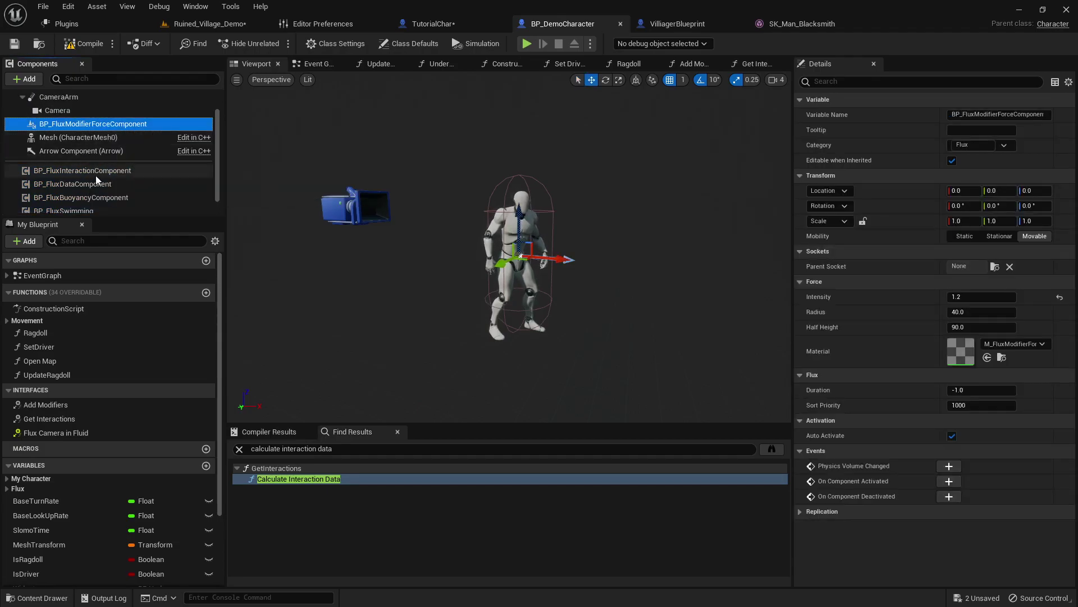
left_click(438, 24)
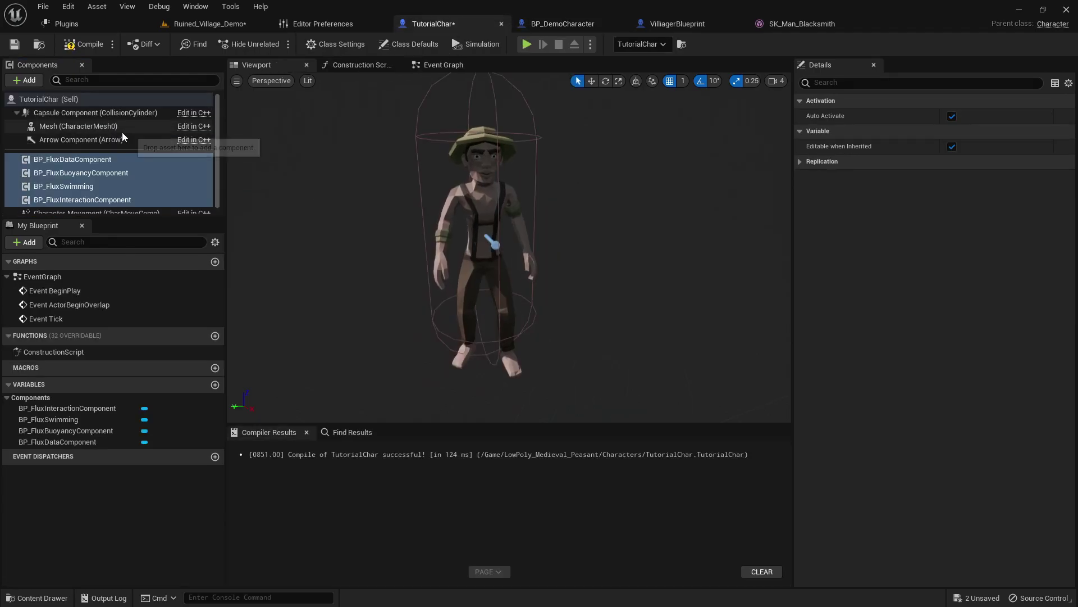
left_click(70, 105)
key("ctrl+v")
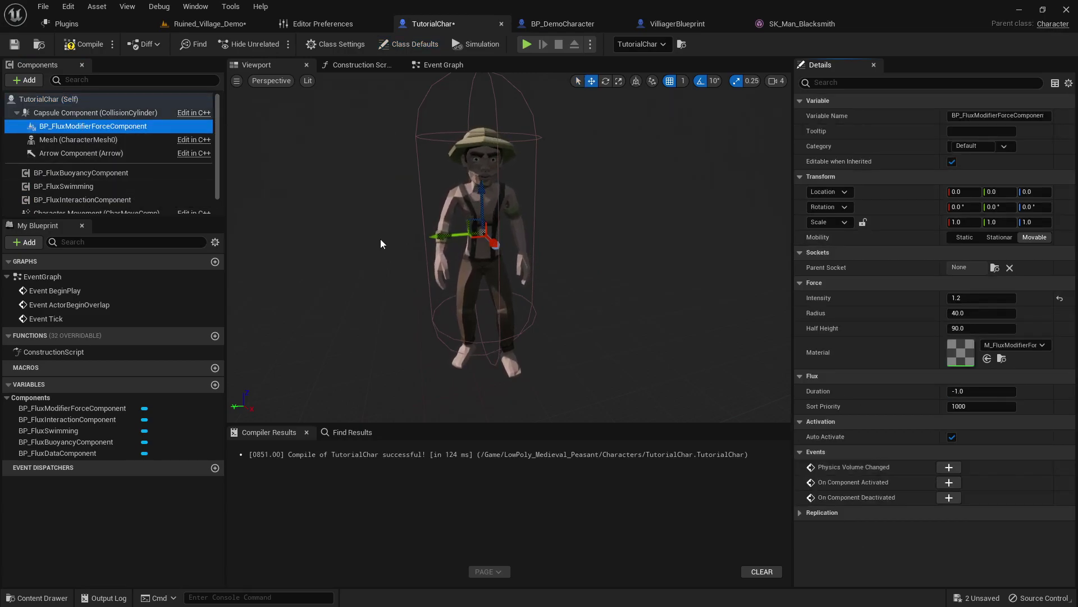
Filter TutorialChar's Details panel by 'de' to surface the debug settings.
mouse_move(359, 272)
right_mouse_down()
mouse_move(375, 285)
mouse_move(373, 274)
right_mouse_up()
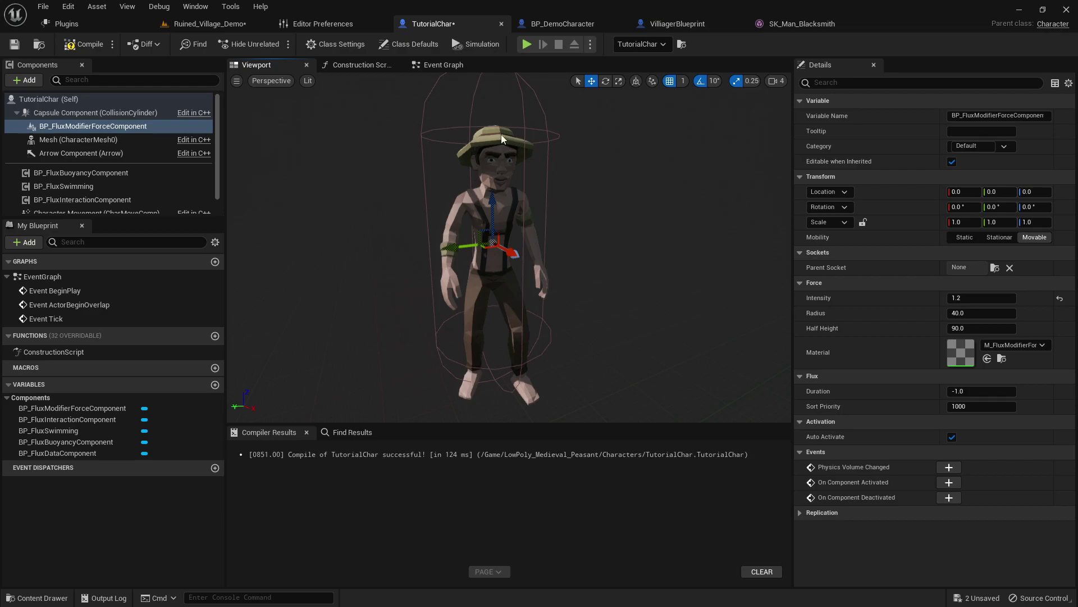
mouse_move(338, 189)
right_mouse_down()
mouse_move(365, 180)
mouse_move(343, 180)
mouse_move(338, 196)
right_mouse_up()
scroll(123, 185, "down", 1)
scroll(123, 186, "up", 1)
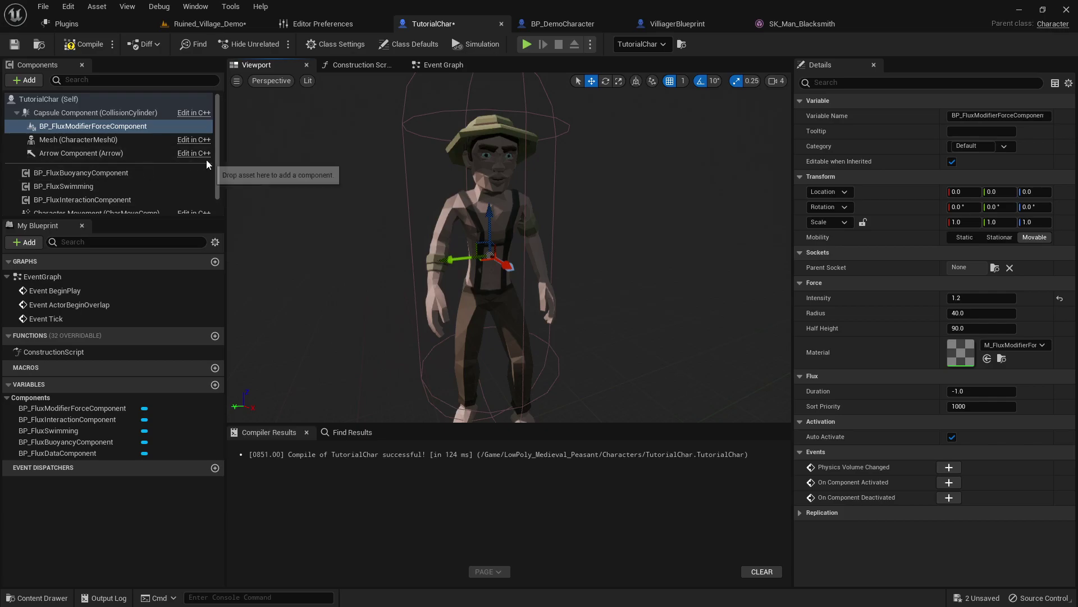
left_click(847, 83)
type("debug")
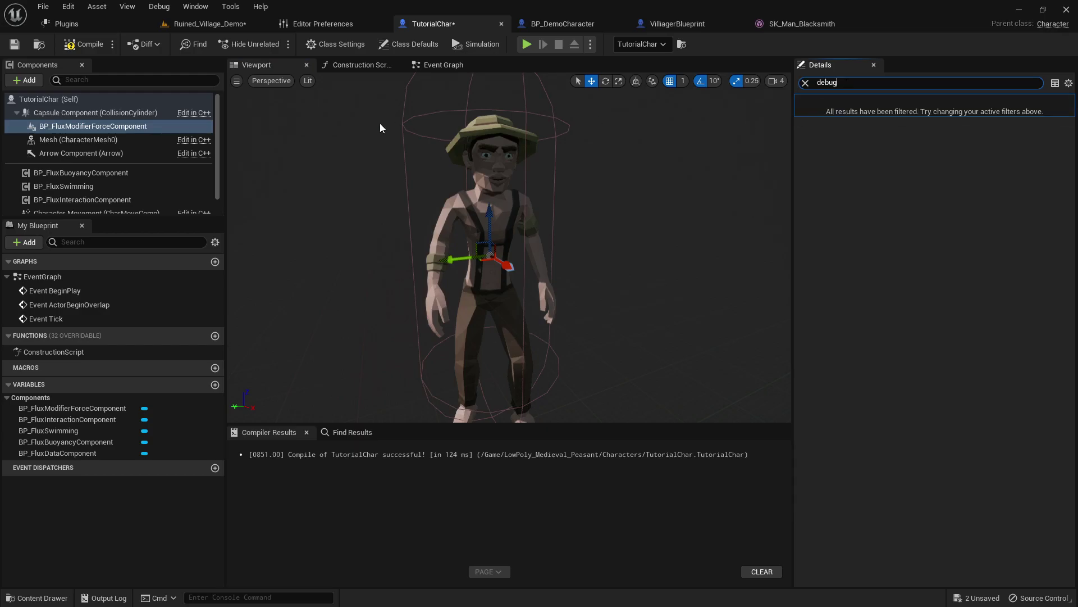
Check Draw Debug on the buoyancy, swimming, interaction and Flux data components.
left_click(83, 173)
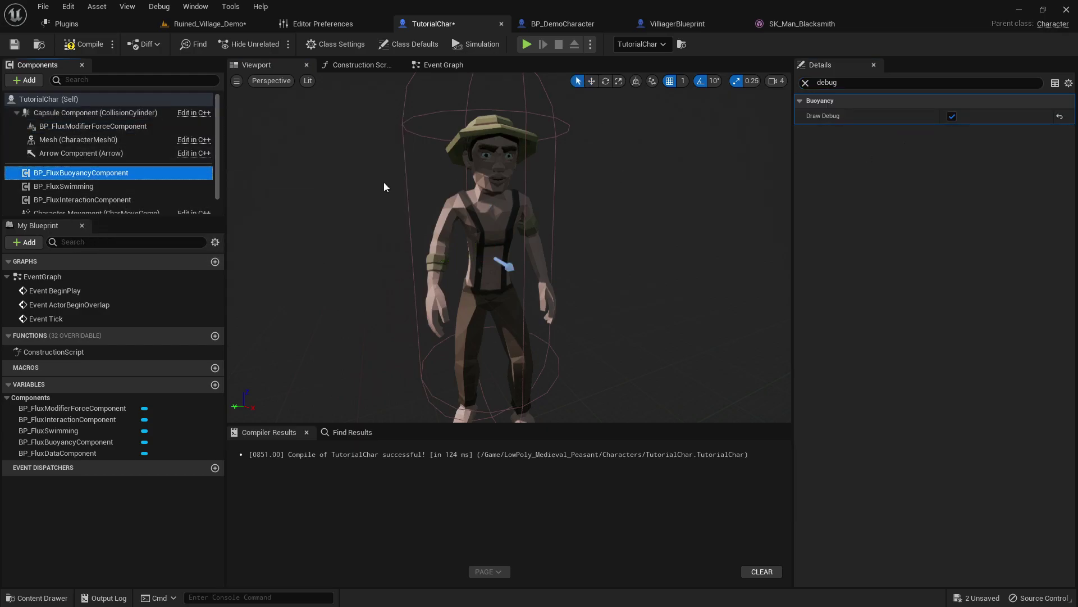
left_click(70, 186)
left_click(121, 199)
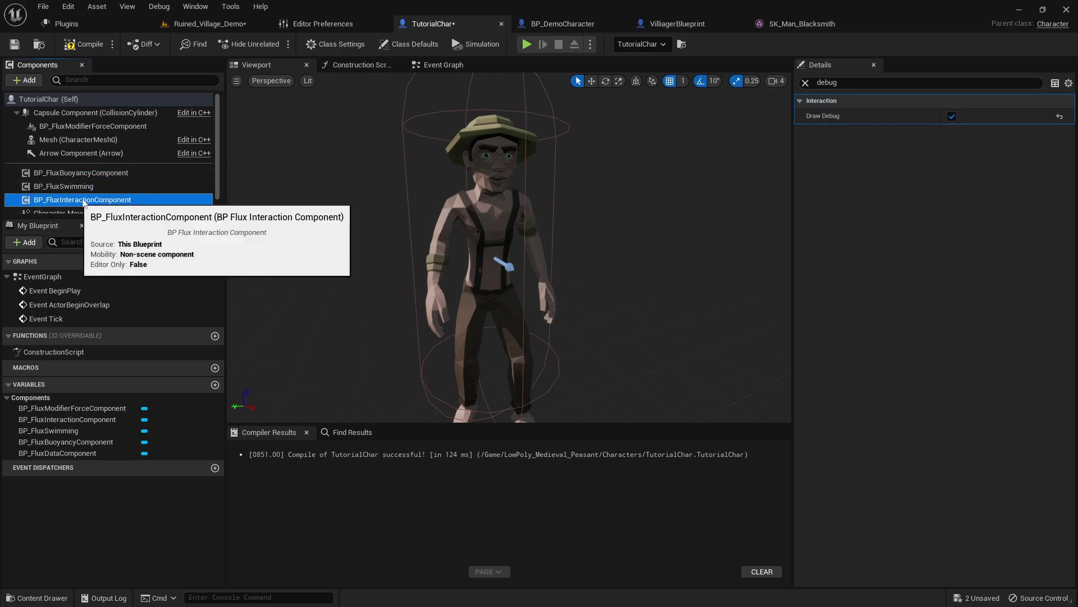
scroll(119, 191, "down", 1)
left_click(119, 193)
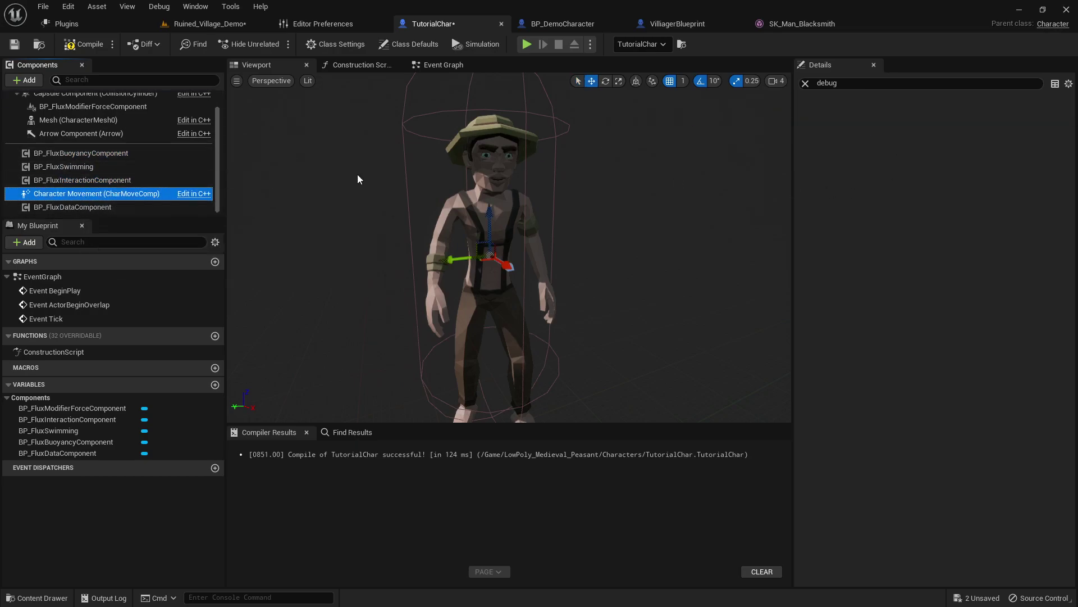
left_click(77, 207)
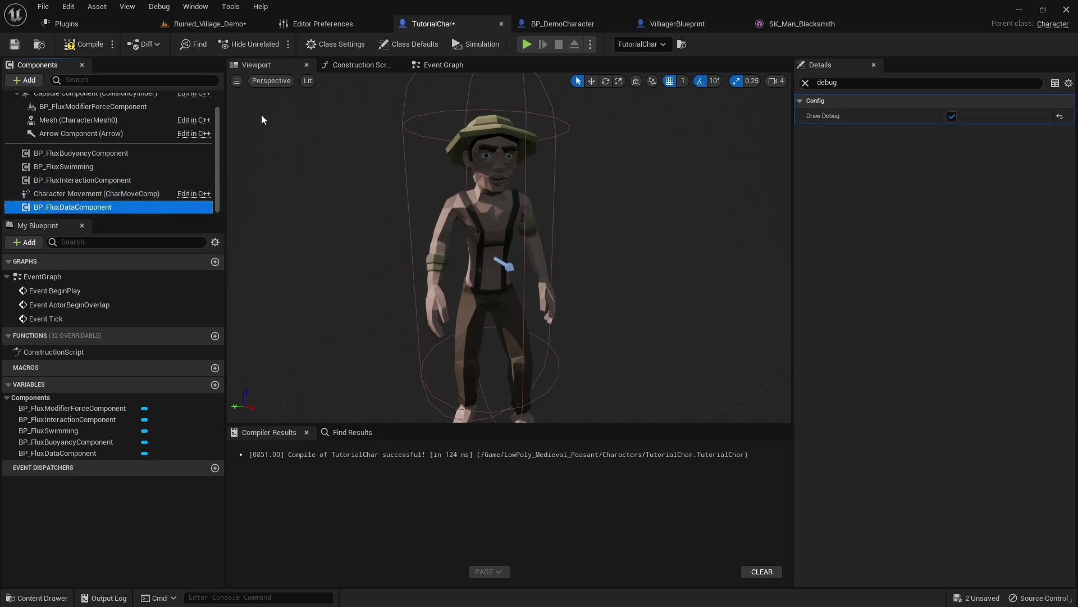
scroll(95, 145, "up", 2)
Check the mesh, modifier force, capsule and root for debug options, ending on buoyancy's Draw Debug.
left_click(79, 140)
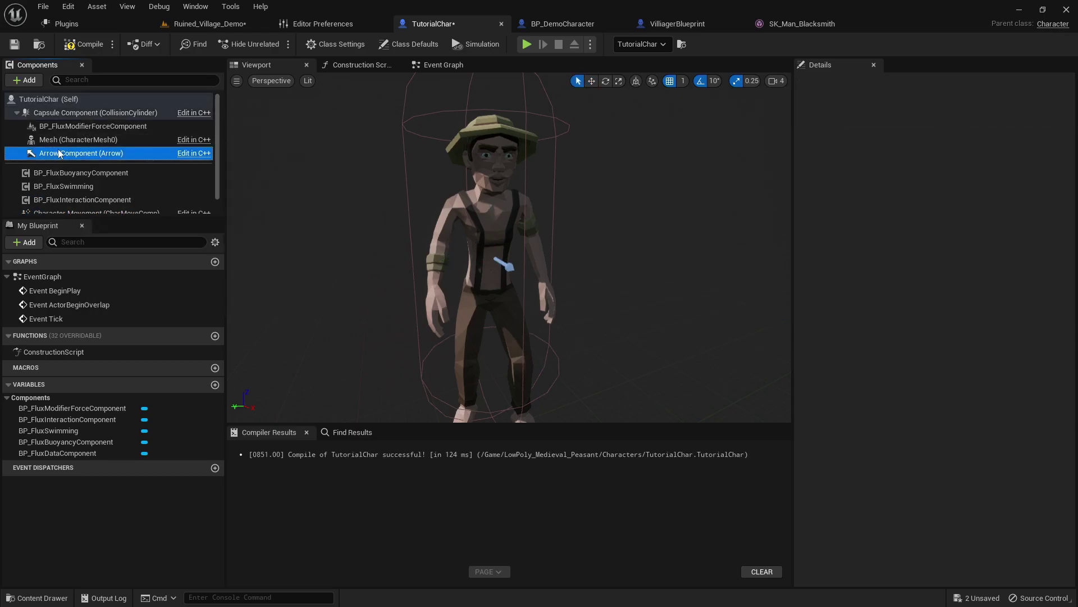
left_click(93, 126)
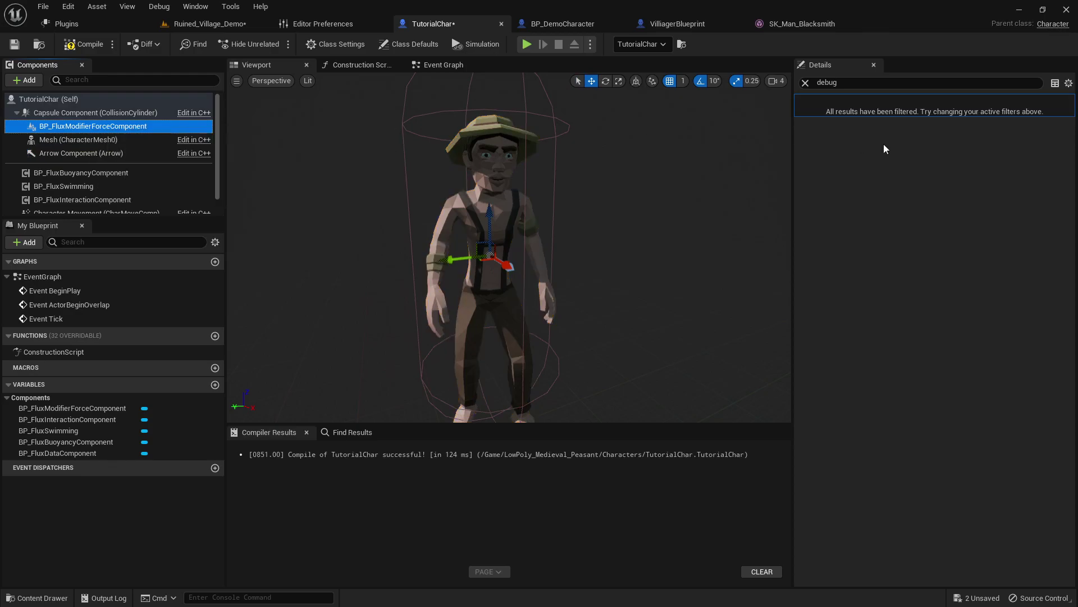
left_click(135, 113)
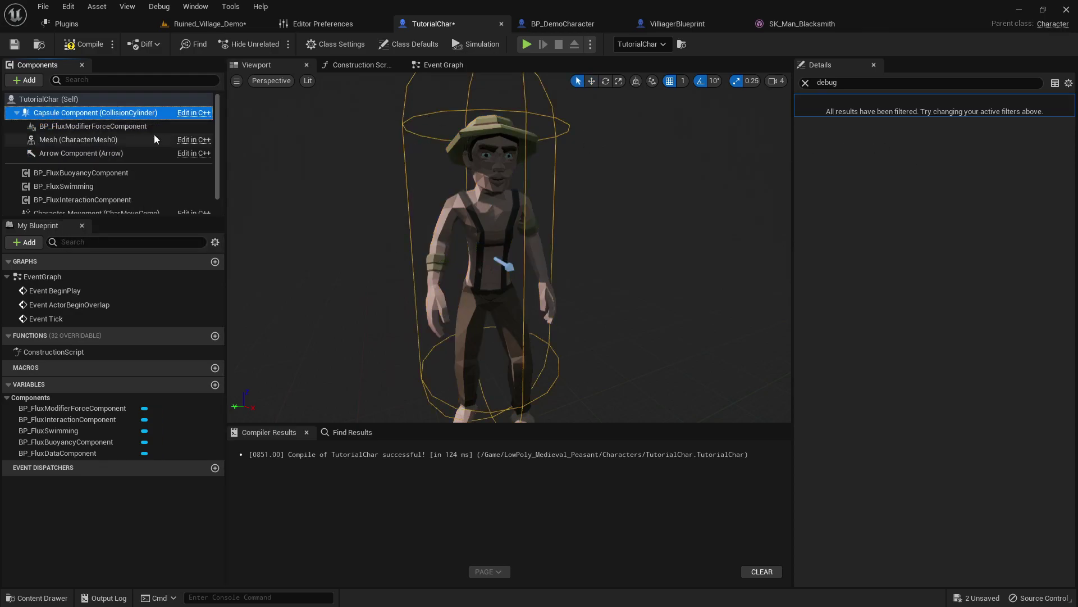
left_click(65, 174)
left_click(56, 99)
left_click(63, 173)
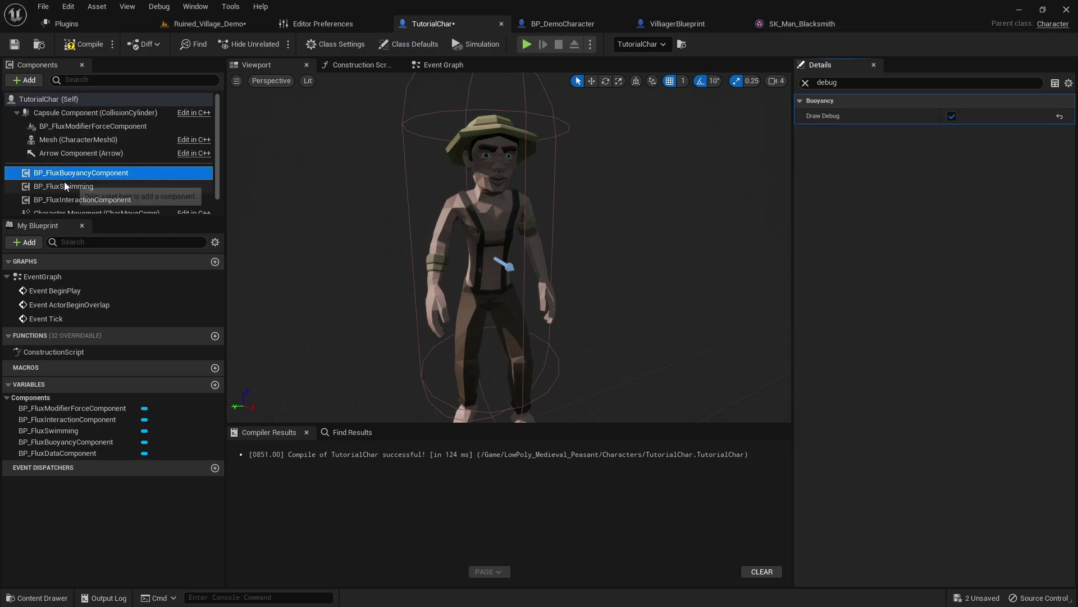
left_click(66, 184)
left_click(60, 116)
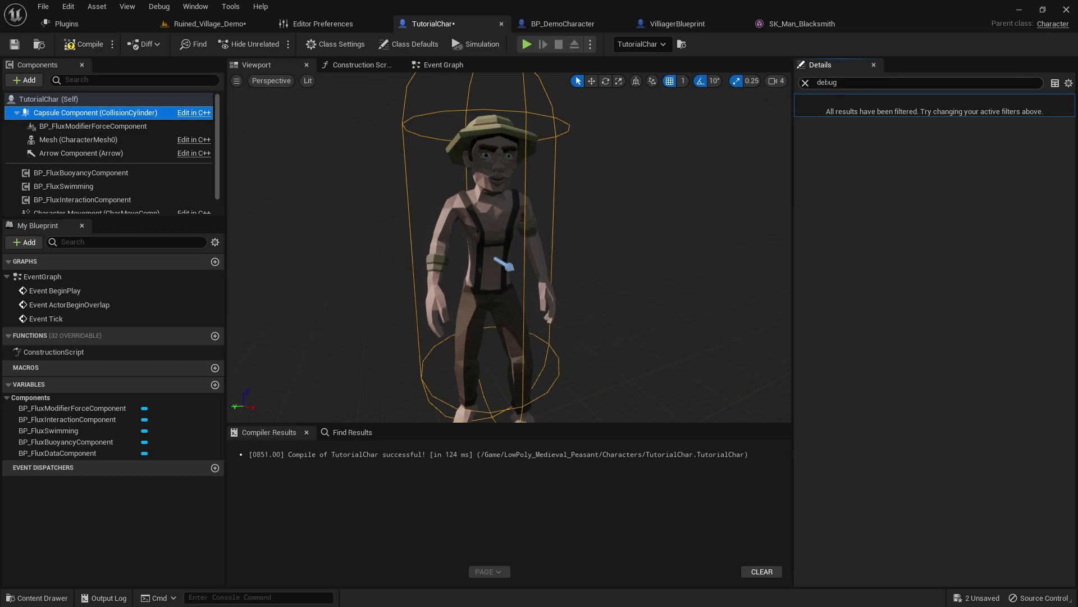
left_click(98, 190)
left_click(103, 171)
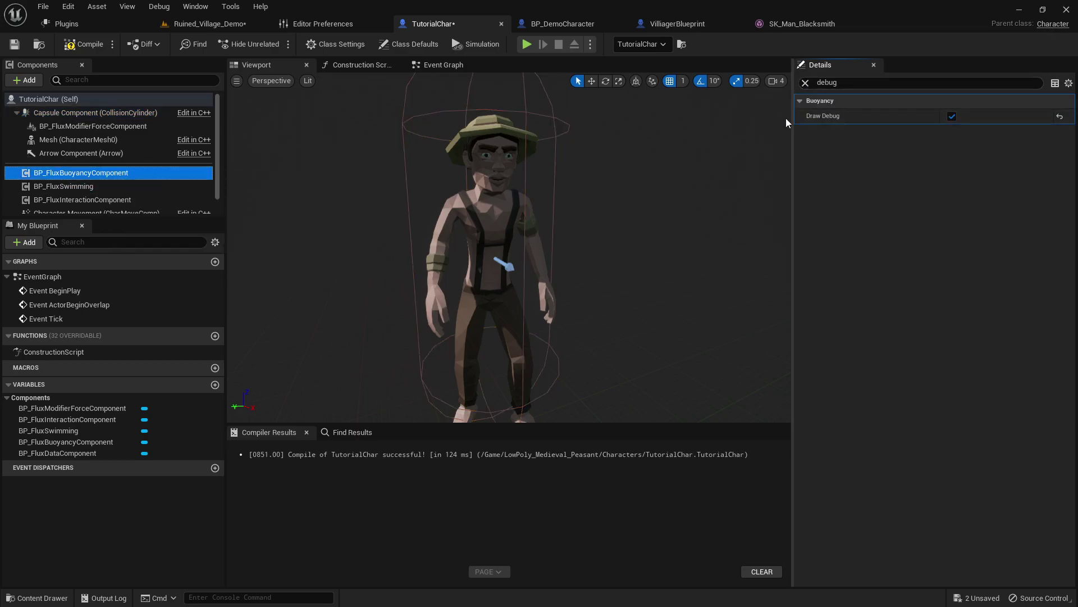
Clear the Details filter and review the buoyancy settings: 8 pontoons, Base Density 0.225.
left_click(806, 83)
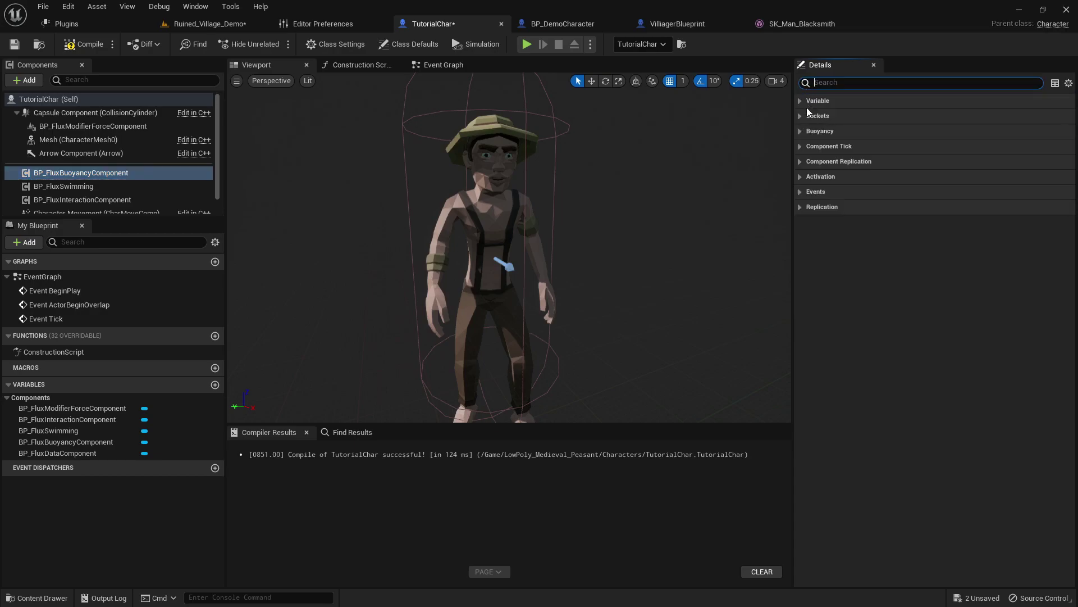
scroll(112, 200, "down", 1)
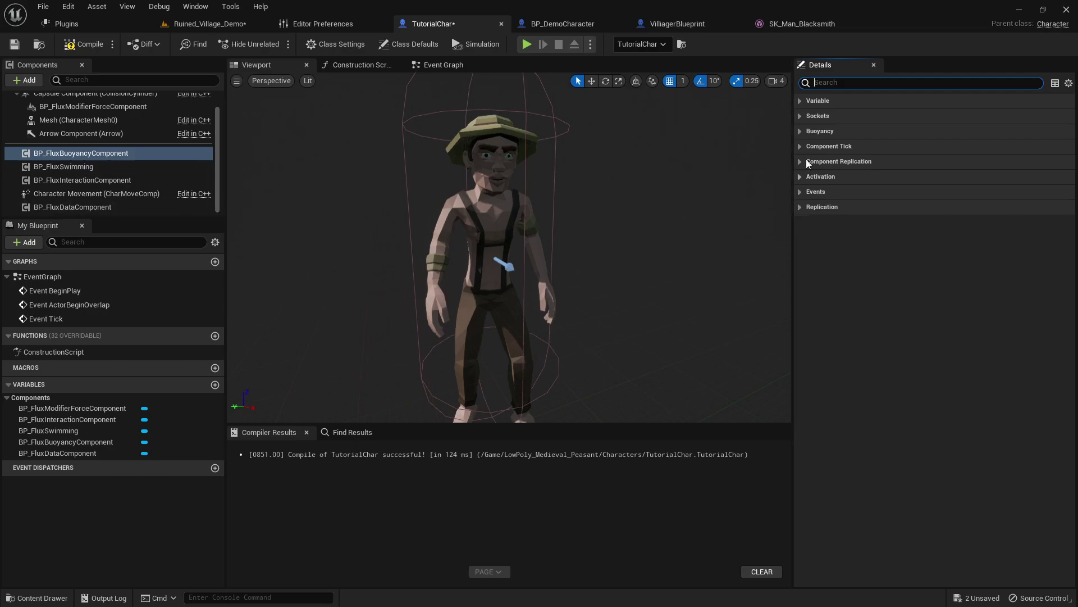
left_click(800, 101)
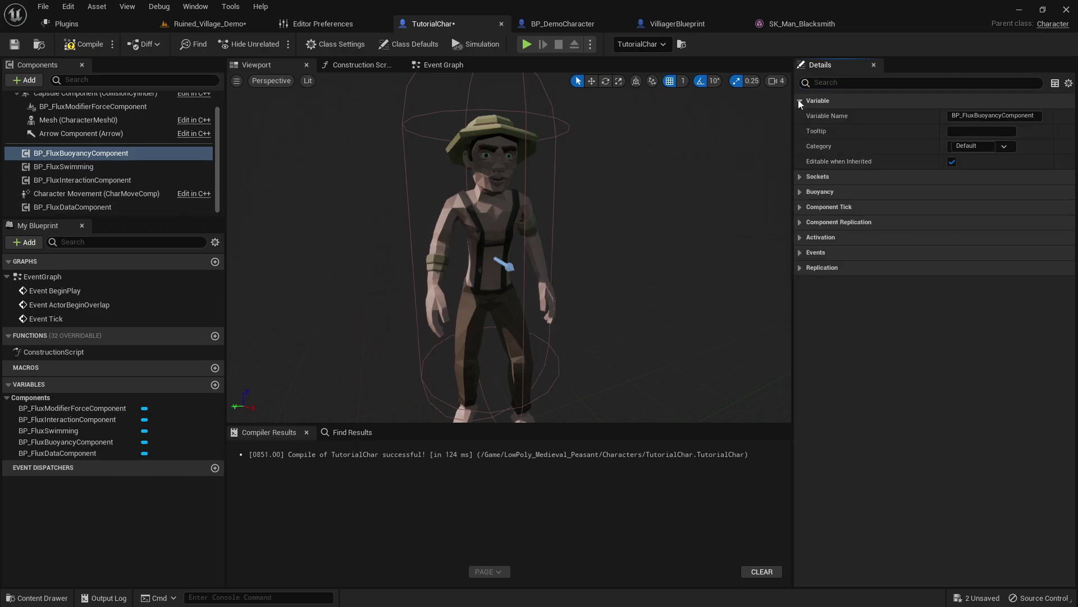
left_click(799, 192)
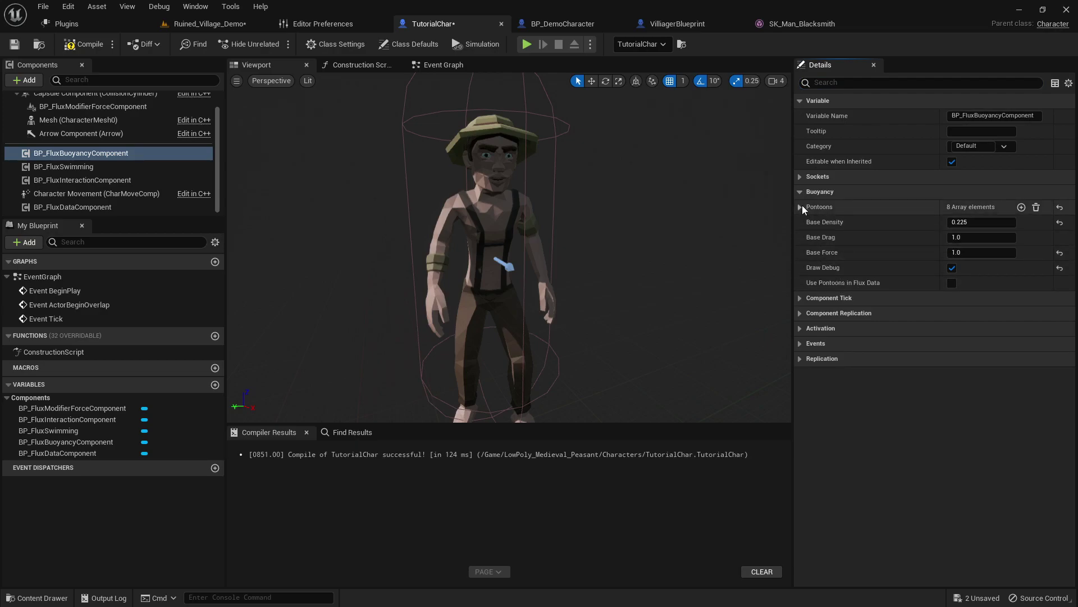
left_click(216, 24)
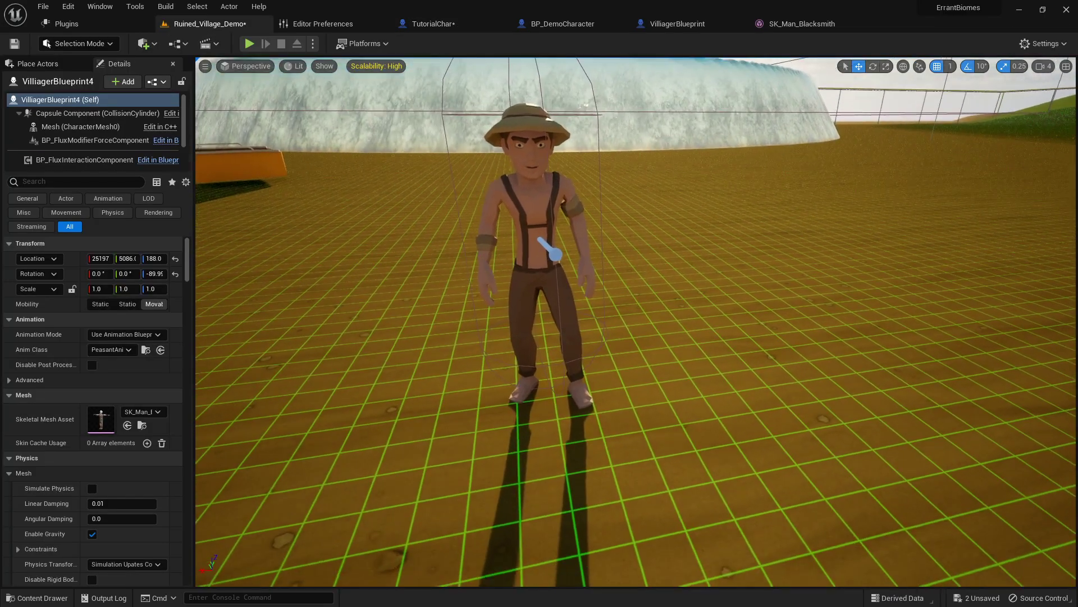
Play Ruined_Village_Demo and fly toward the swimmers to see their debug pontoon spheres, then stop.
key("f")
middle_click_drag(332, 202, 305, 237)
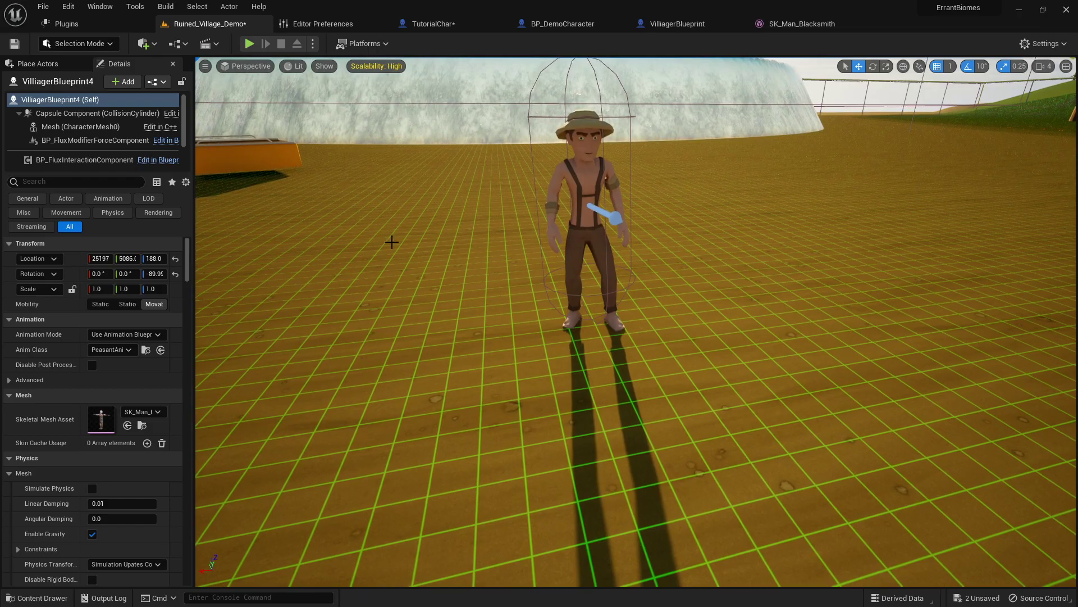
key("alt+p")
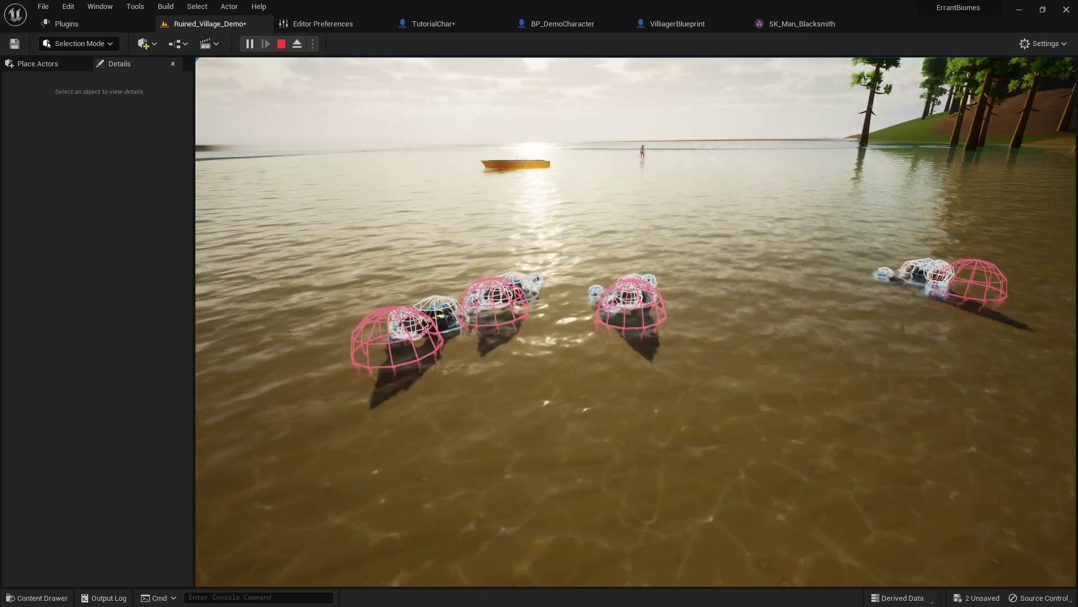
key("w")
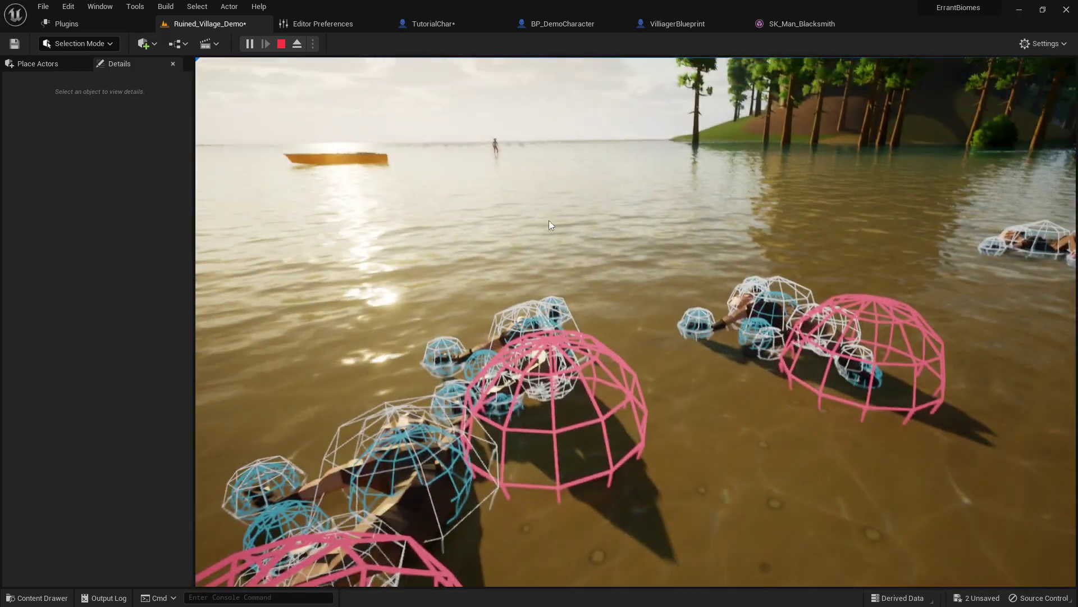
key("Escape")
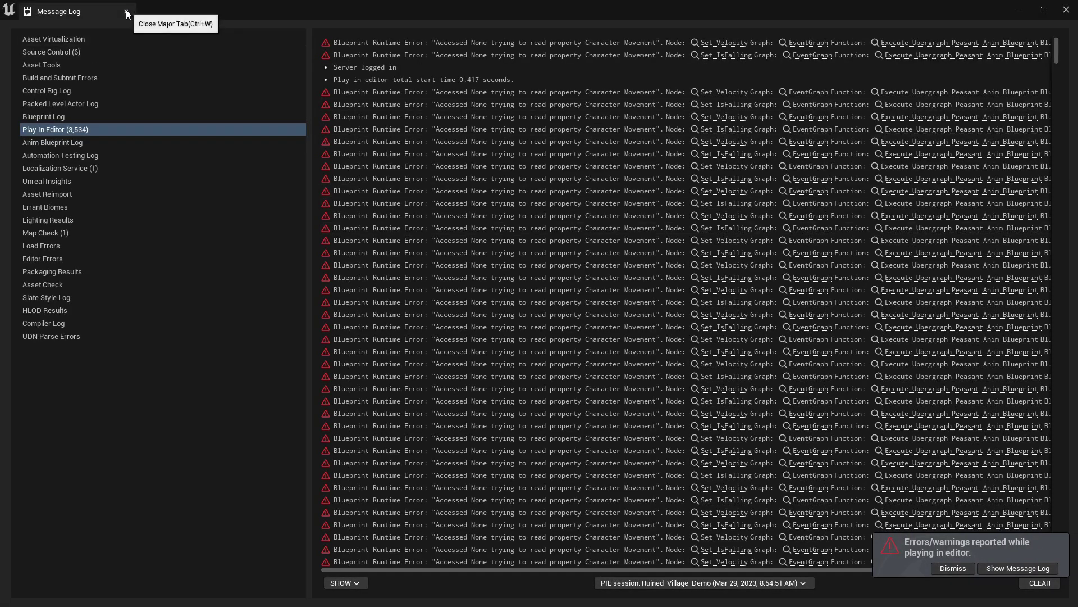
Close the error log and expand TutorialChar's Pontoons array to list its eight pontoons.
left_click(126, 12)
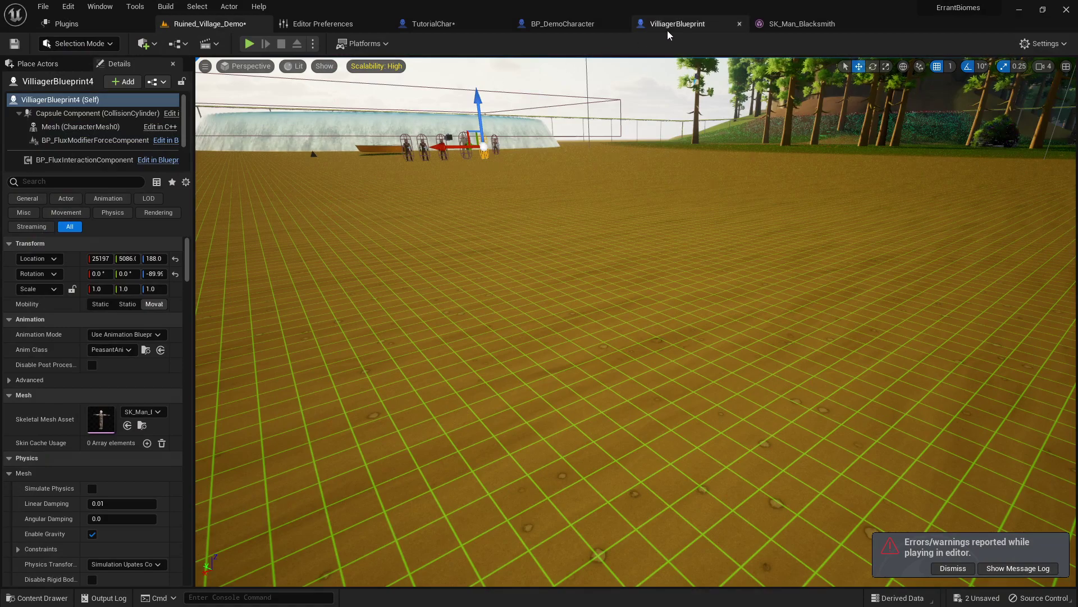
left_click(432, 24)
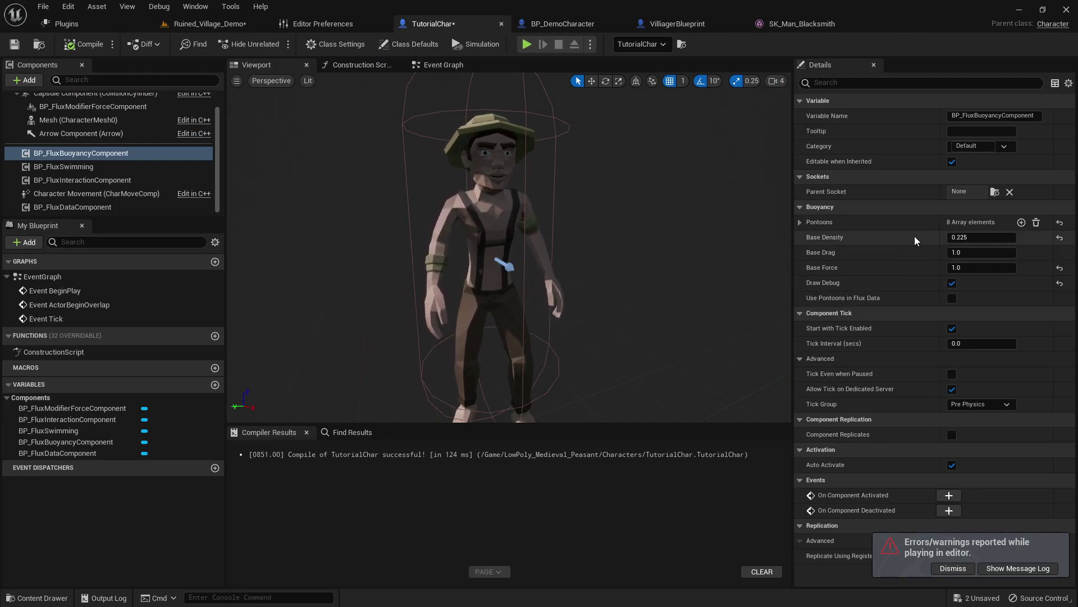
left_click(800, 222)
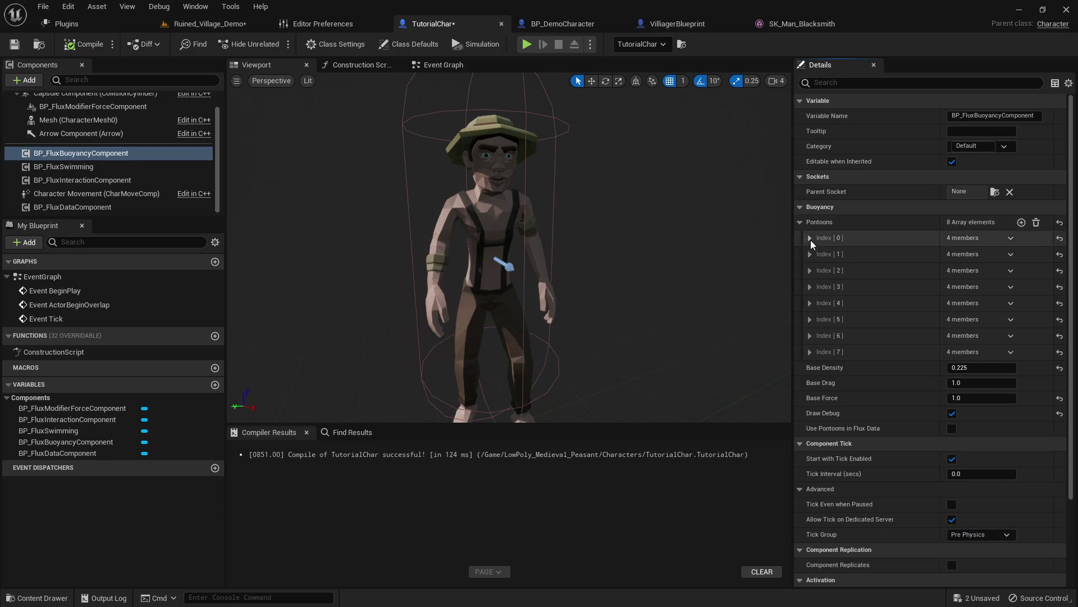
Expand BP_DemoCharacter's buoyancy Pontoons list and inspect the first four pontoons' sockets and radii.
left_click(562, 25)
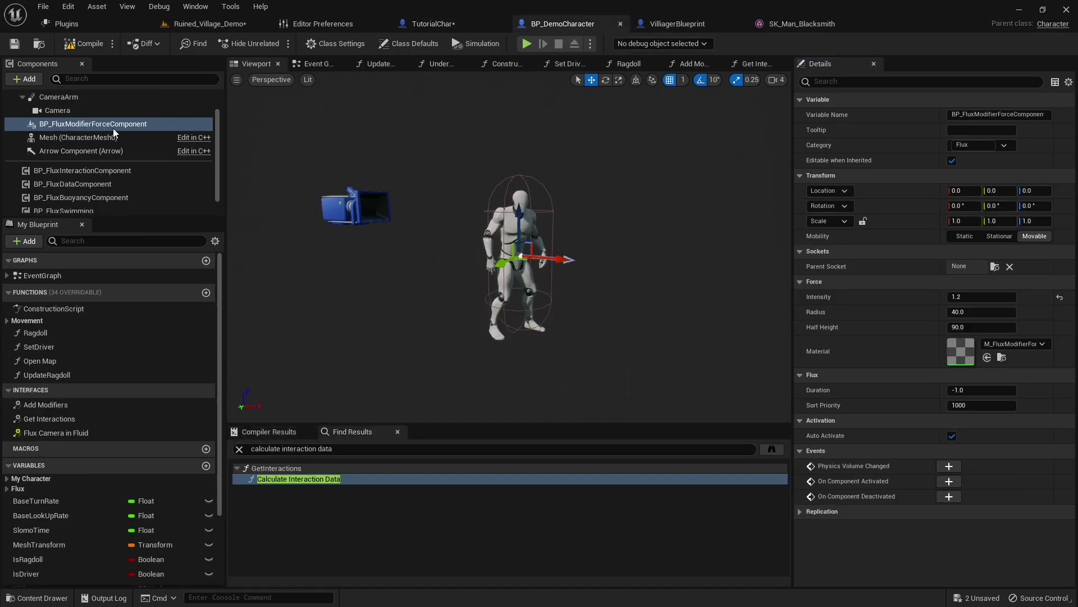
scroll(84, 113, "up", 2)
scroll(93, 183, "down", 2)
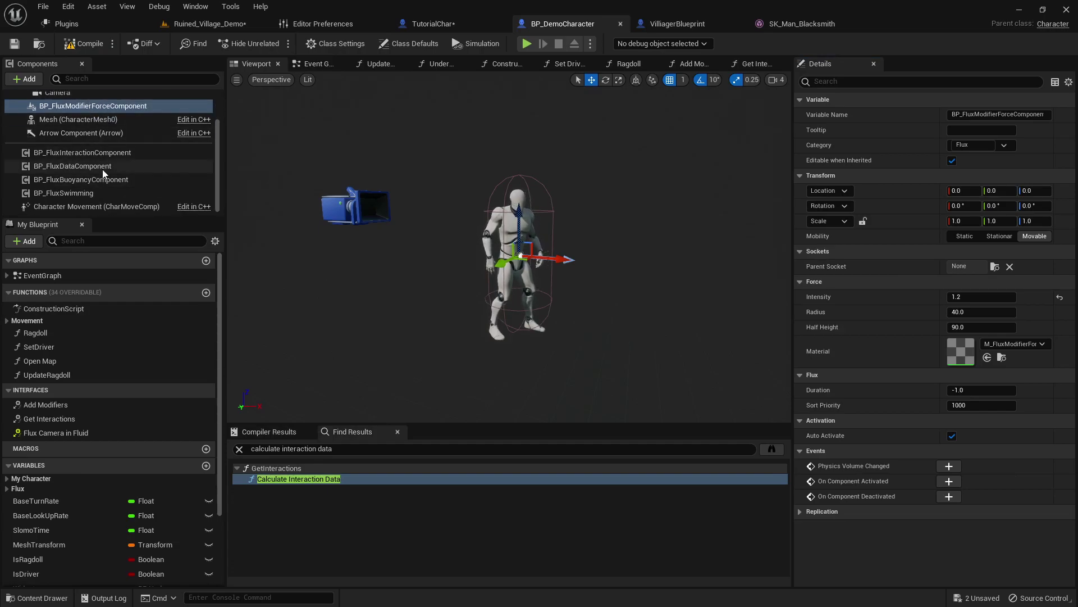
left_click(112, 180)
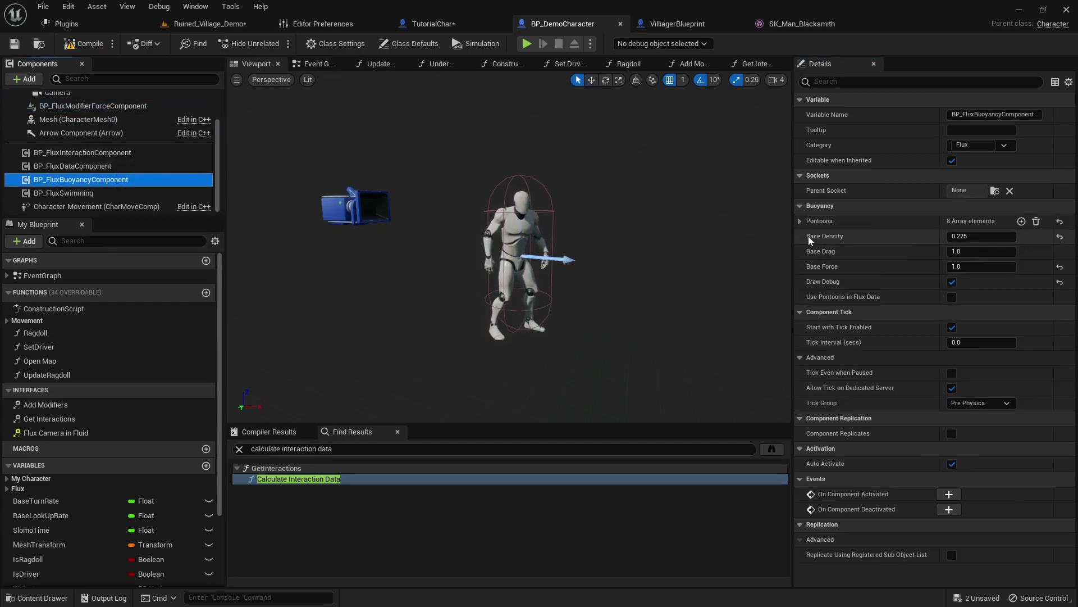
left_click(799, 220)
left_click(810, 237)
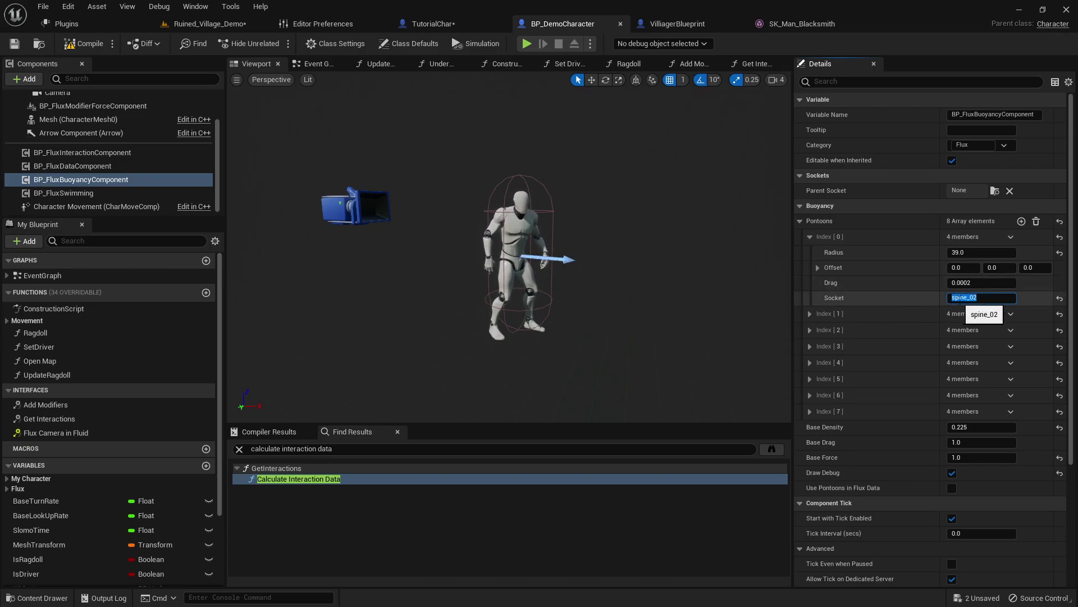
left_click(809, 313)
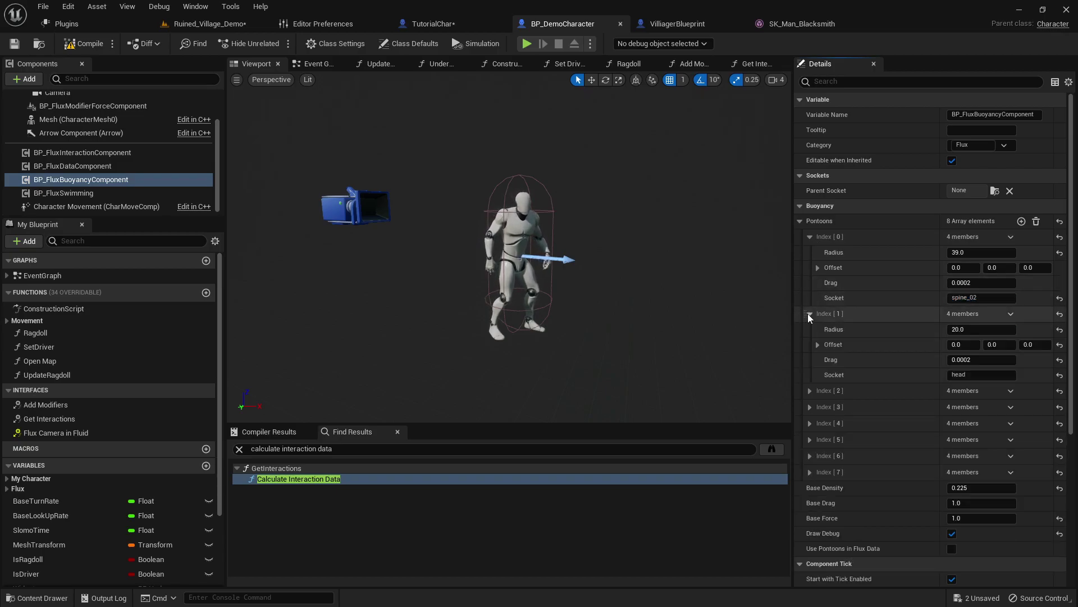
scroll(833, 329, "down", 2)
left_click(810, 337)
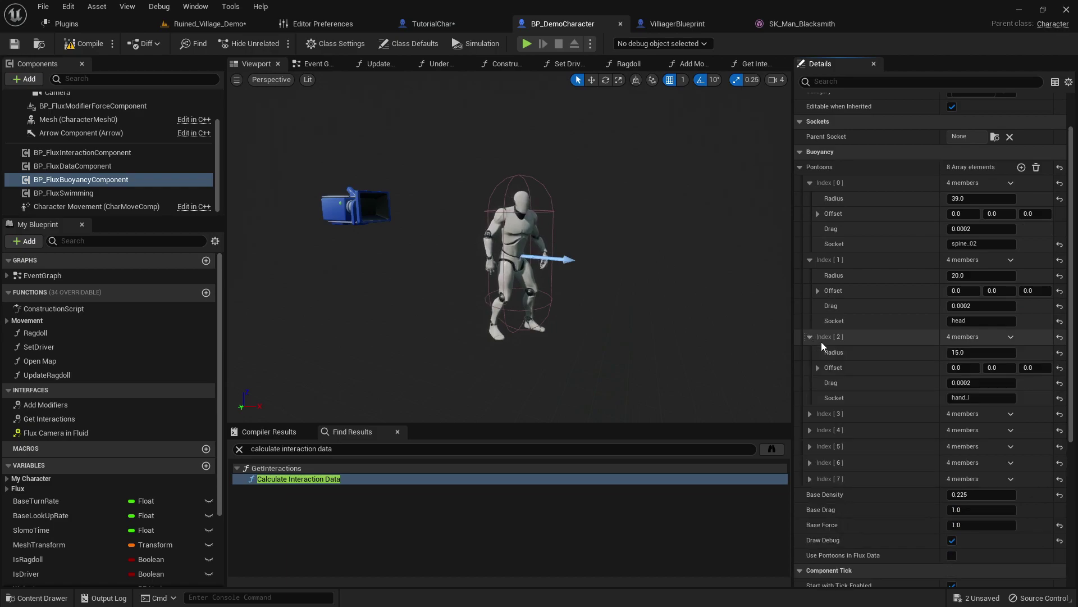
scroll(819, 341, "down", 1)
left_click(809, 395)
Inspect the remaining four pontoons' sockets and radii, then return to TutorialChar.
scroll(815, 392, "down", 2)
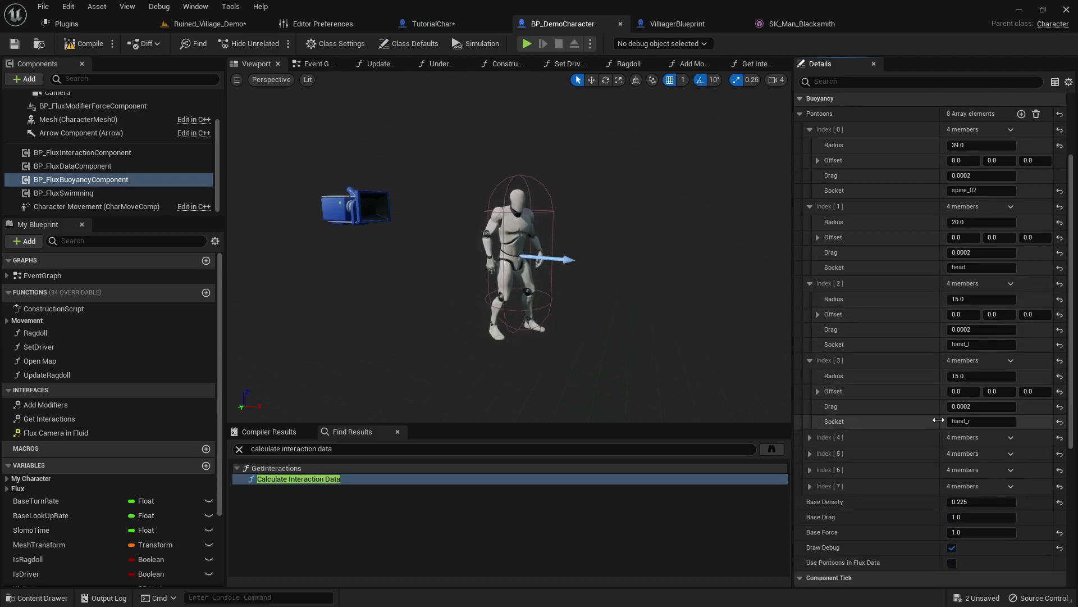
left_click(810, 437)
scroll(823, 478, "down", 1)
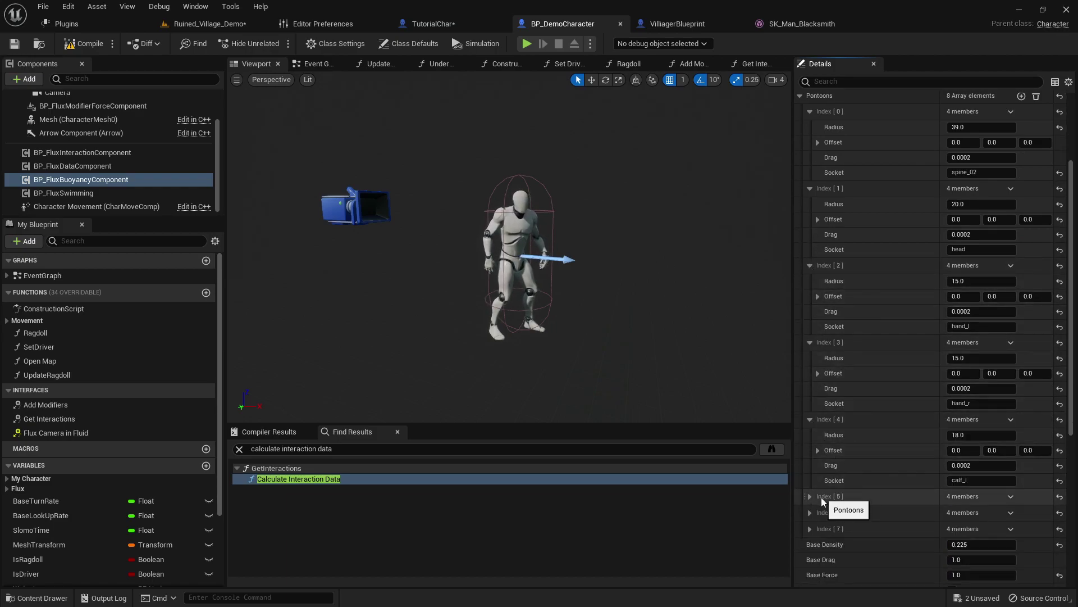
left_click(810, 496)
scroll(820, 498, "down", 4)
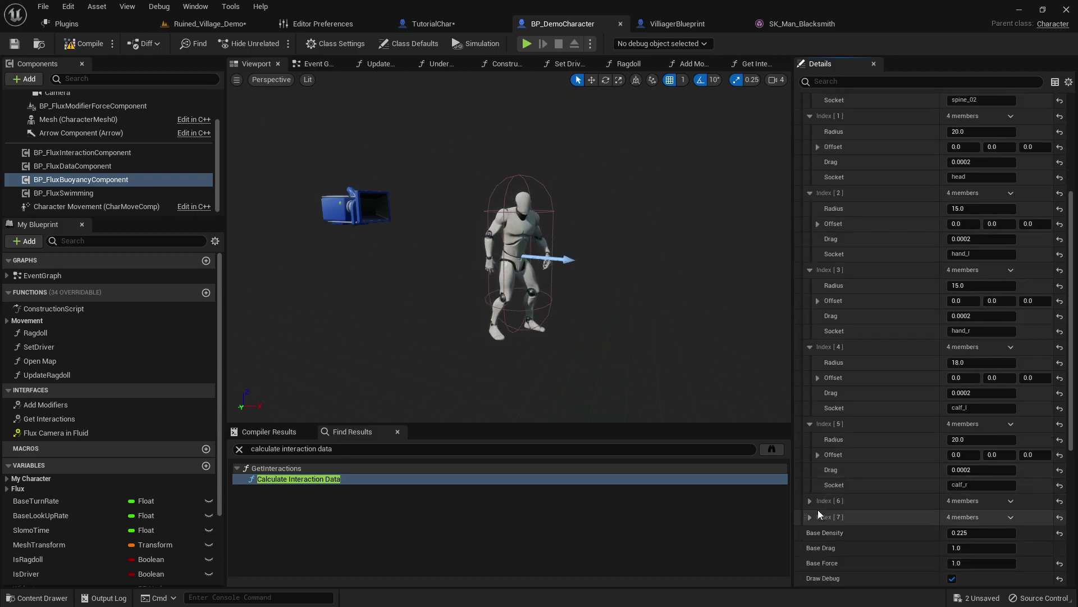
left_click(812, 502)
scroll(820, 500, "down", 3)
left_click(809, 520)
scroll(861, 507, "down", 3)
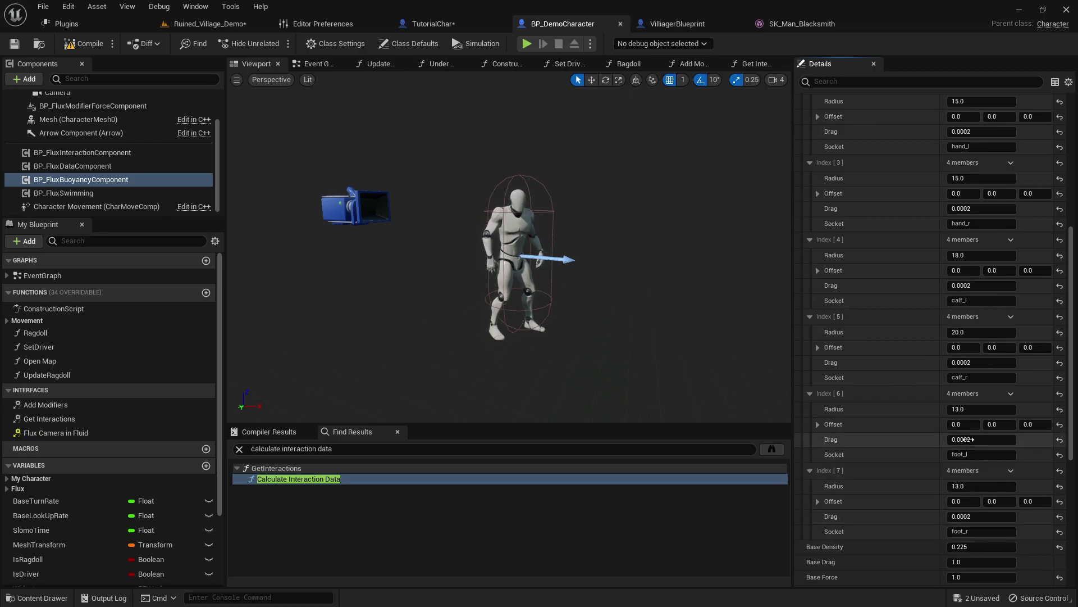
left_click(459, 26)
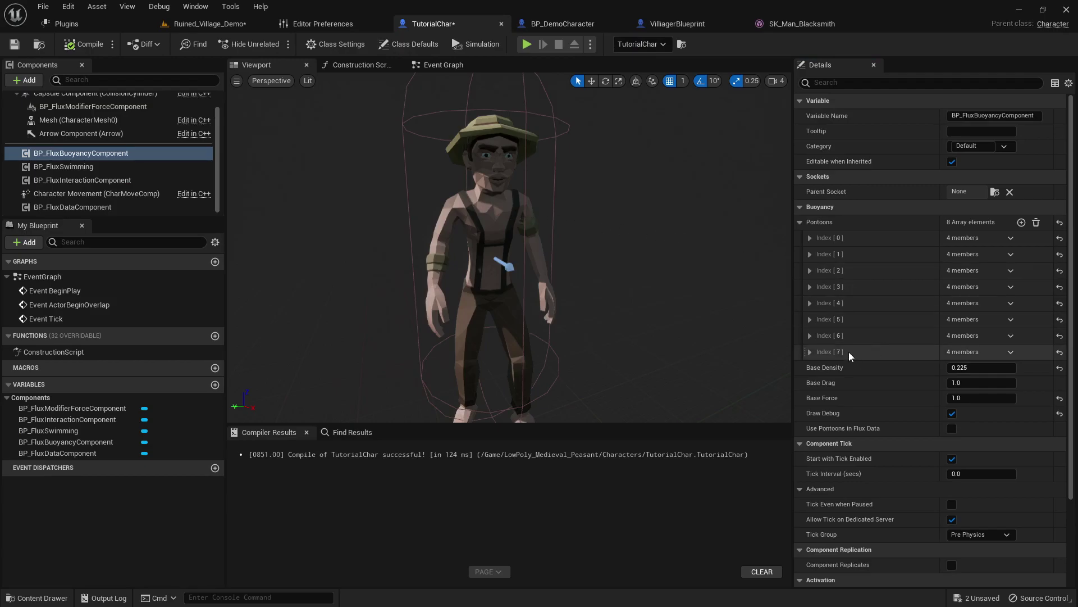
Browse the Characters and Skeleton folders and open the SK_Man_Farmer1 skeletal mesh.
left_click(205, 24)
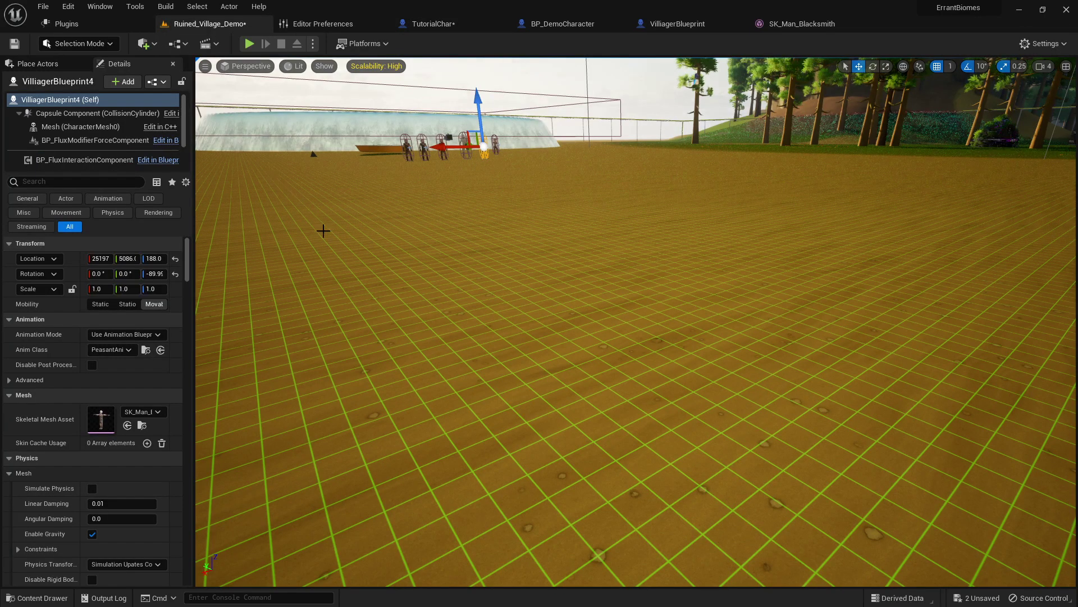
key("ctrl+space")
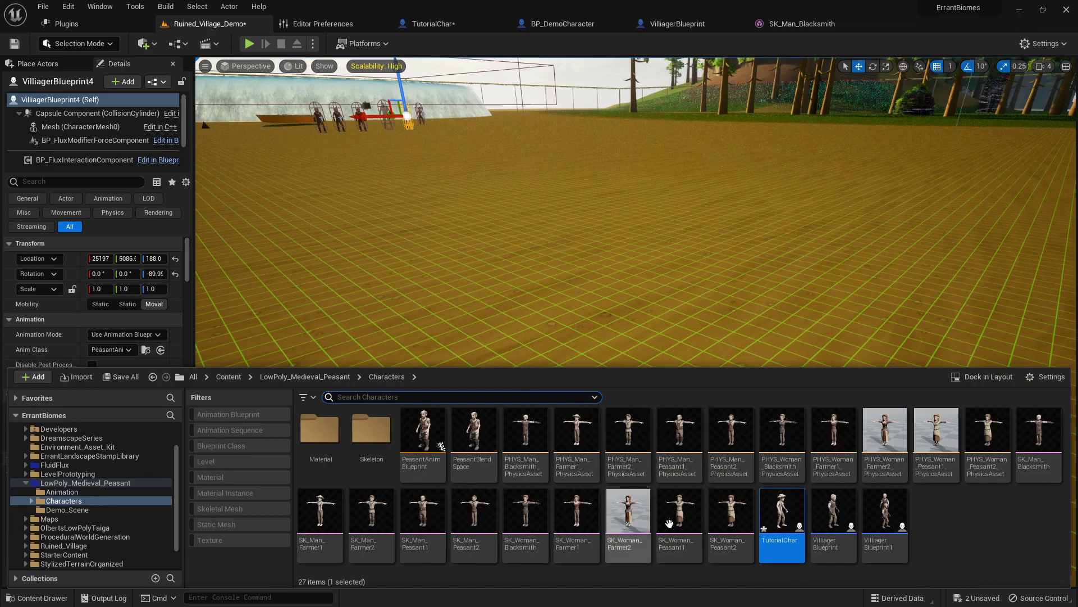
double_click(372, 431)
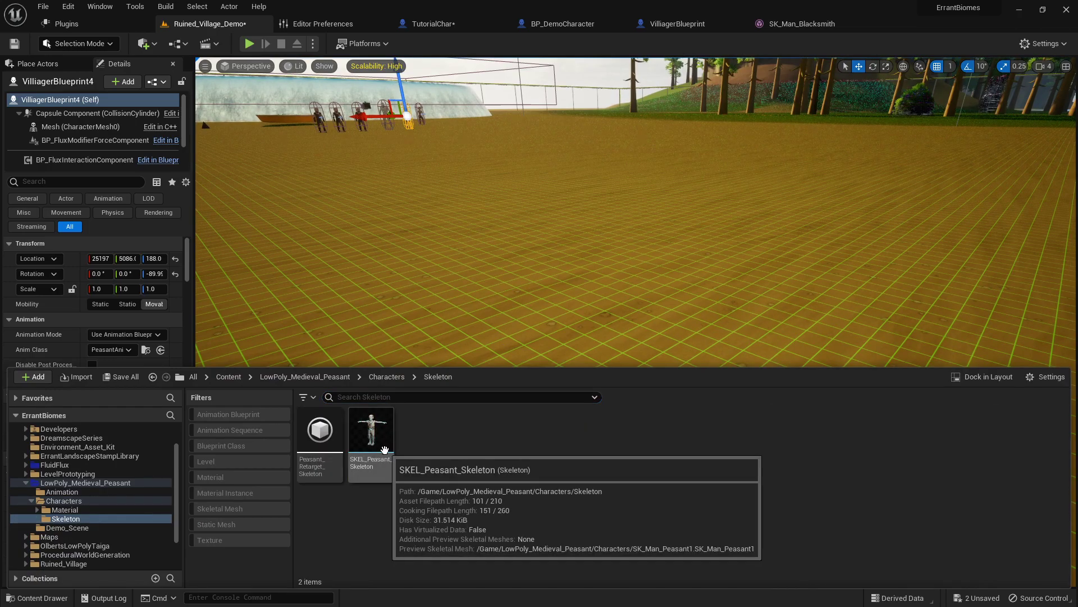
left_click(385, 380)
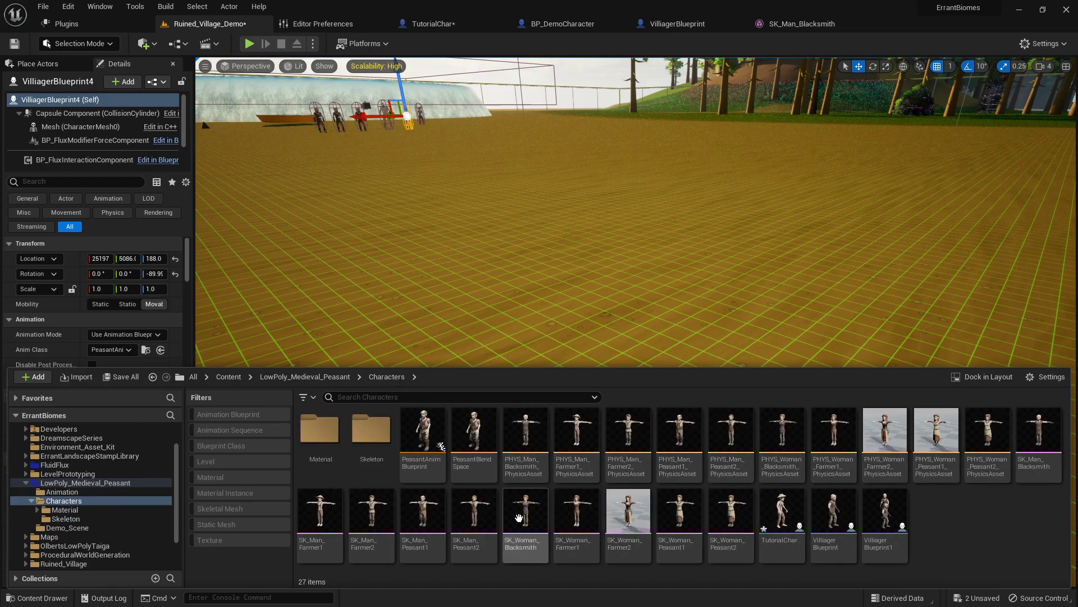
left_click(371, 437)
double_click(371, 437)
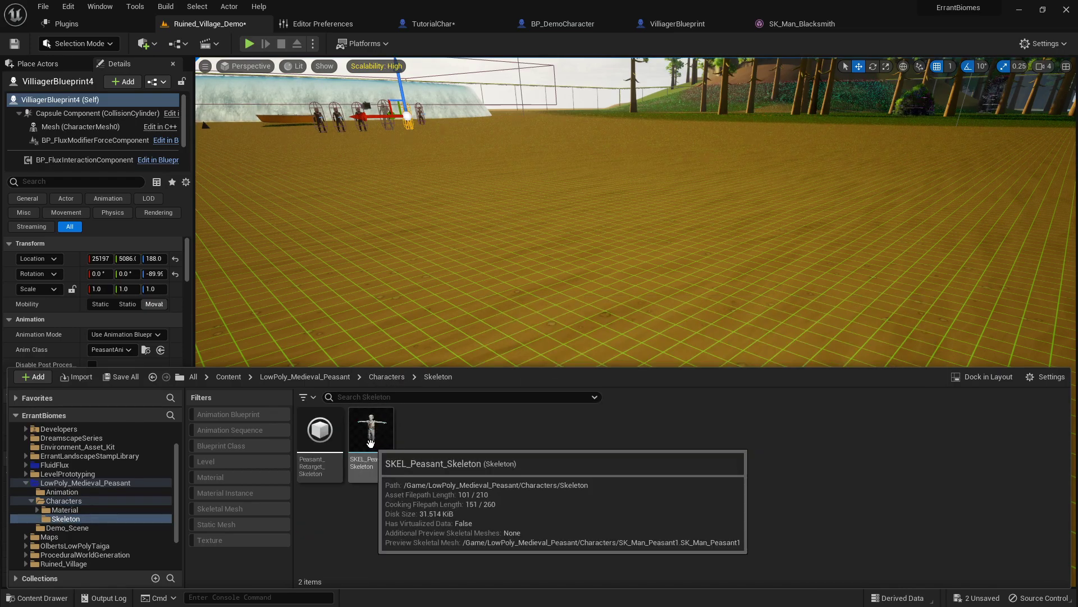
left_click(386, 376)
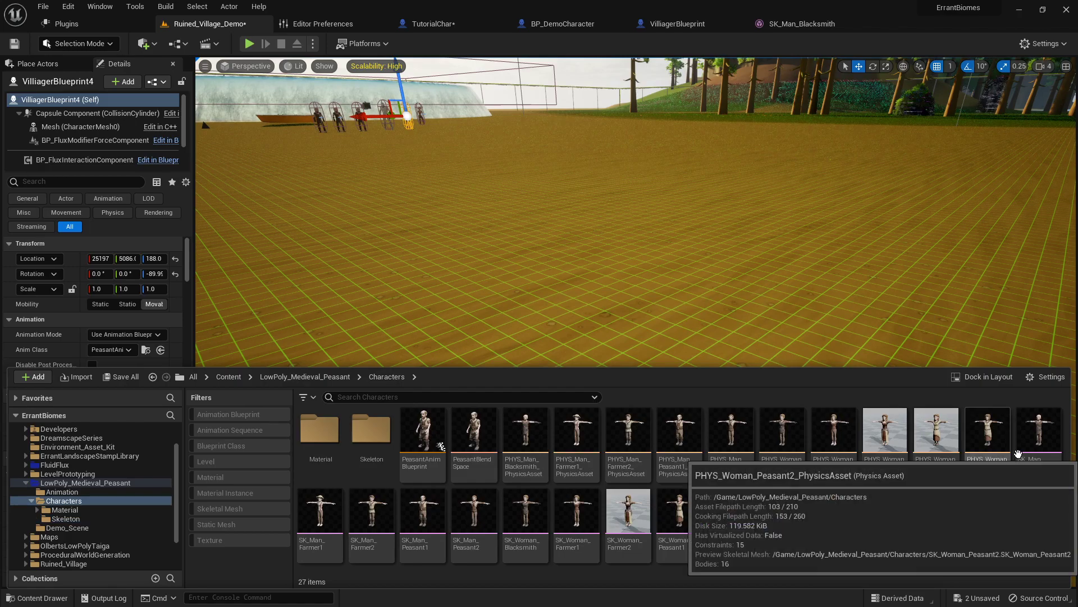
double_click(329, 510)
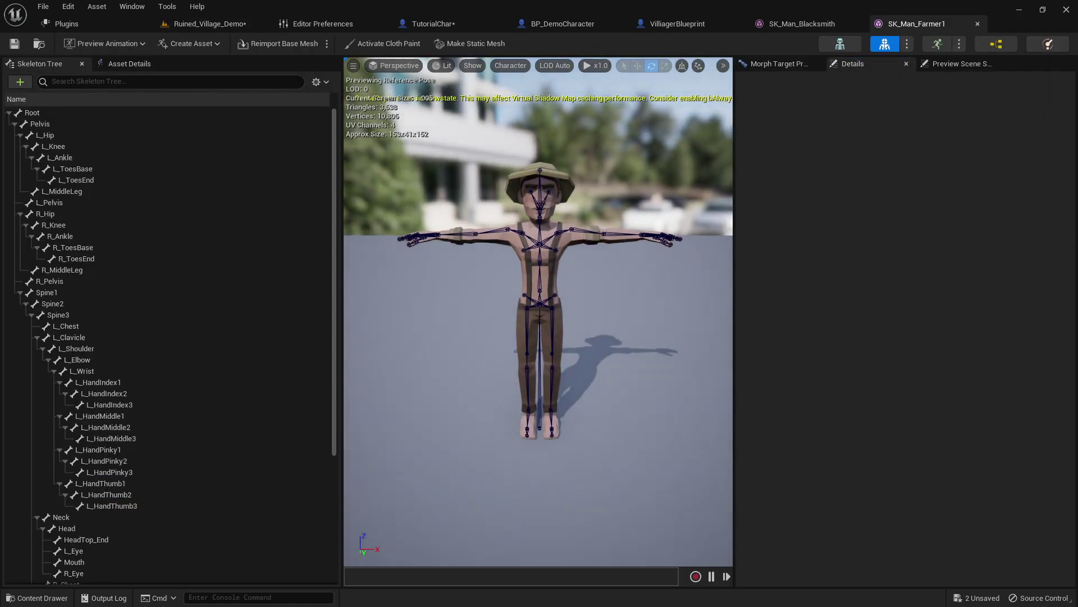
Frame the farmer's torso, select the Pelvis and Spine2 bones, then go back to TutorialChar.
key("w")
right_click_drag(567, 254, 572, 255)
key("s")
left_click_drag(571, 243, 567, 248)
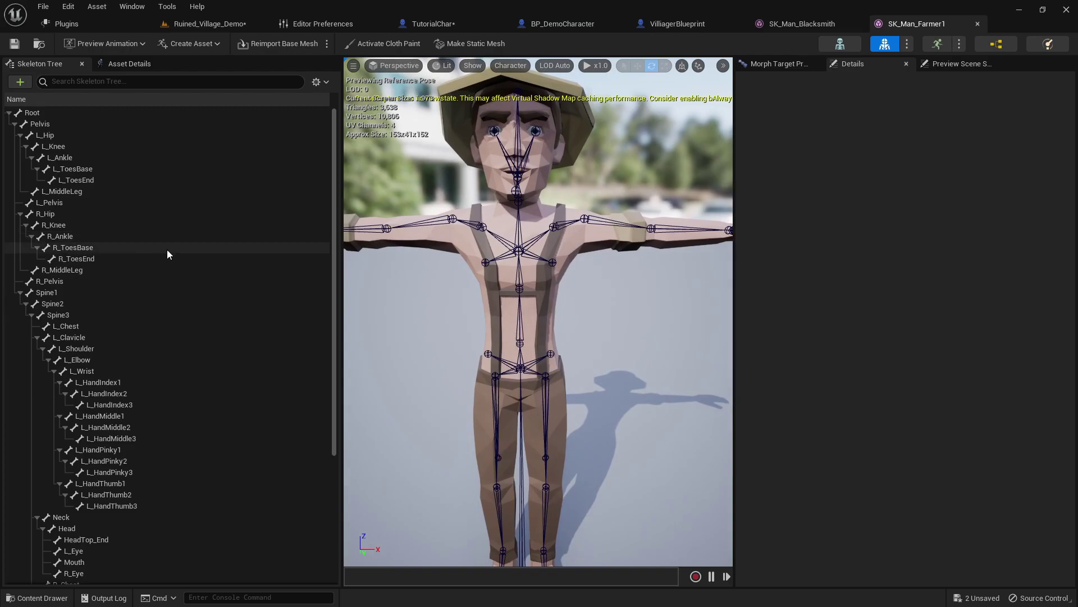
left_click(45, 124)
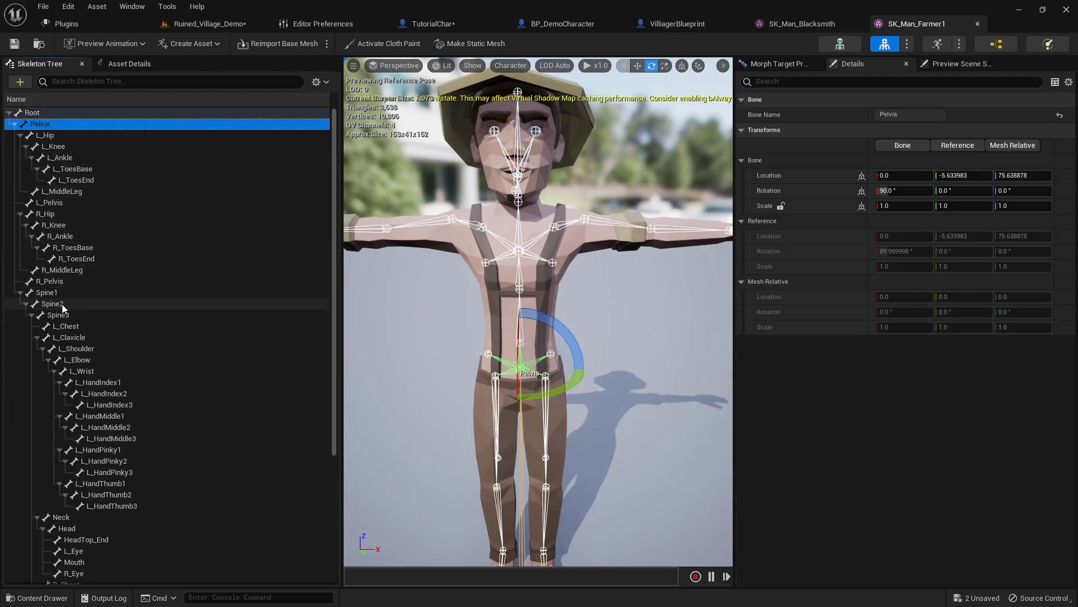
left_click(53, 303)
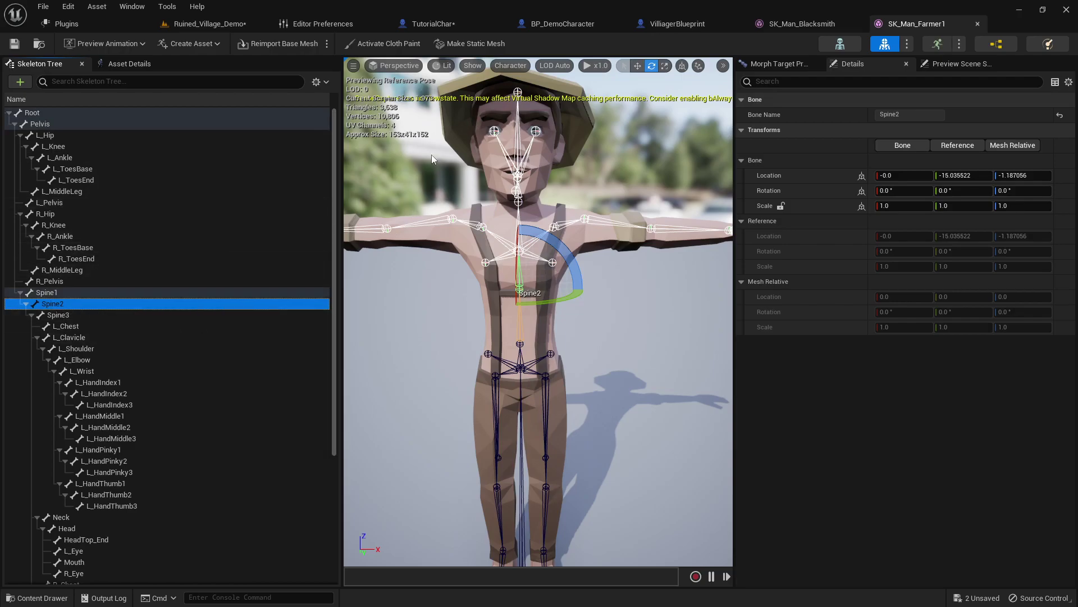
left_click(433, 23)
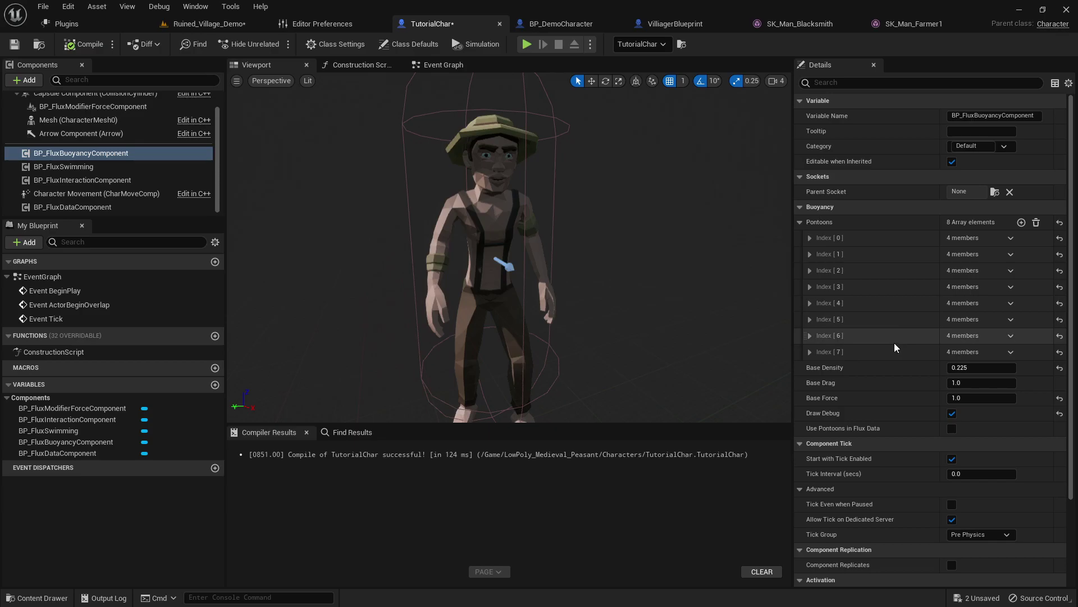
Check pontoon Index [0] (radius 39, spine_02) against BP_DemoCharacter's, then bring up SK_Man_Blacksmith.
left_click(809, 239)
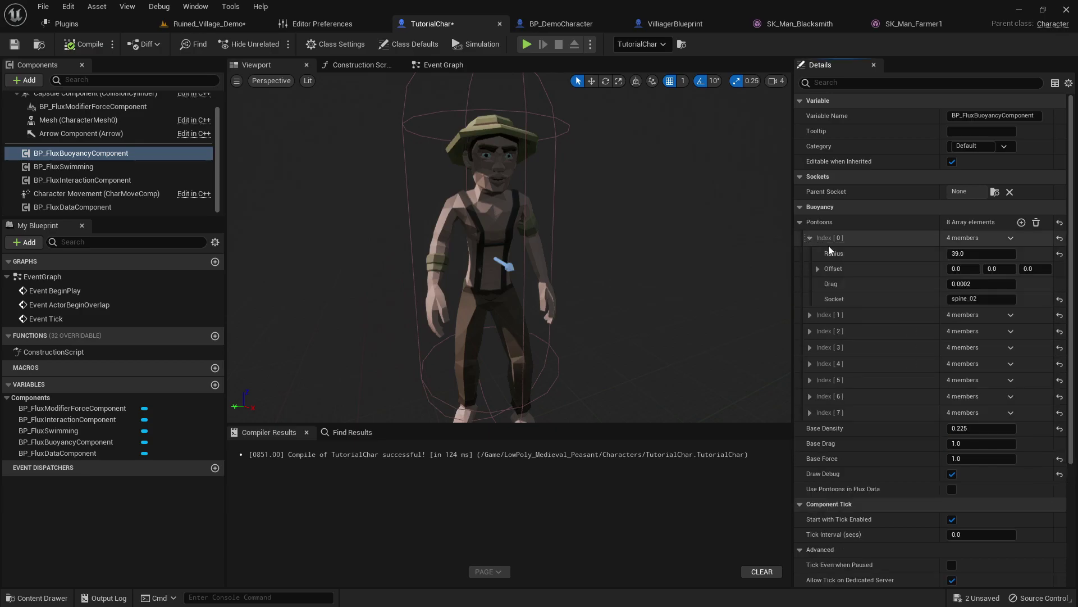
left_click(553, 24)
scroll(953, 286, "up", 5)
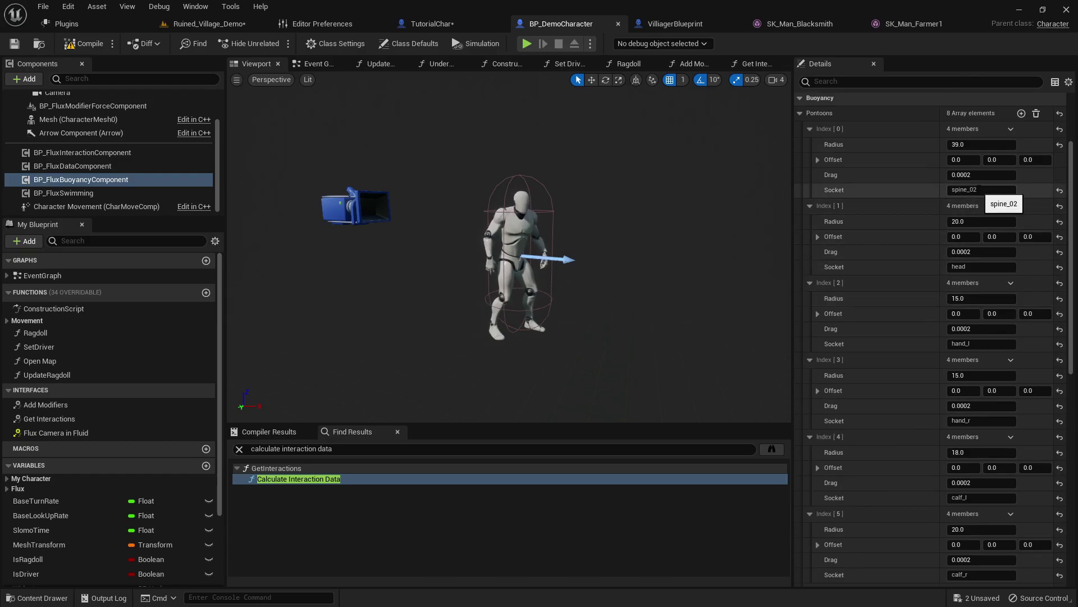
left_click(440, 27)
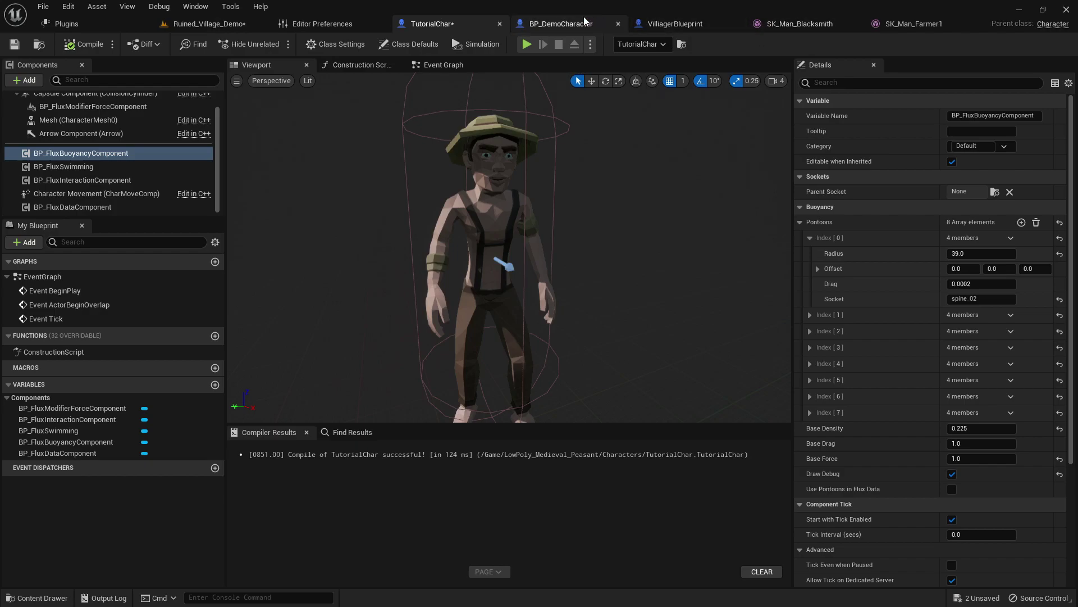
left_click(976, 298)
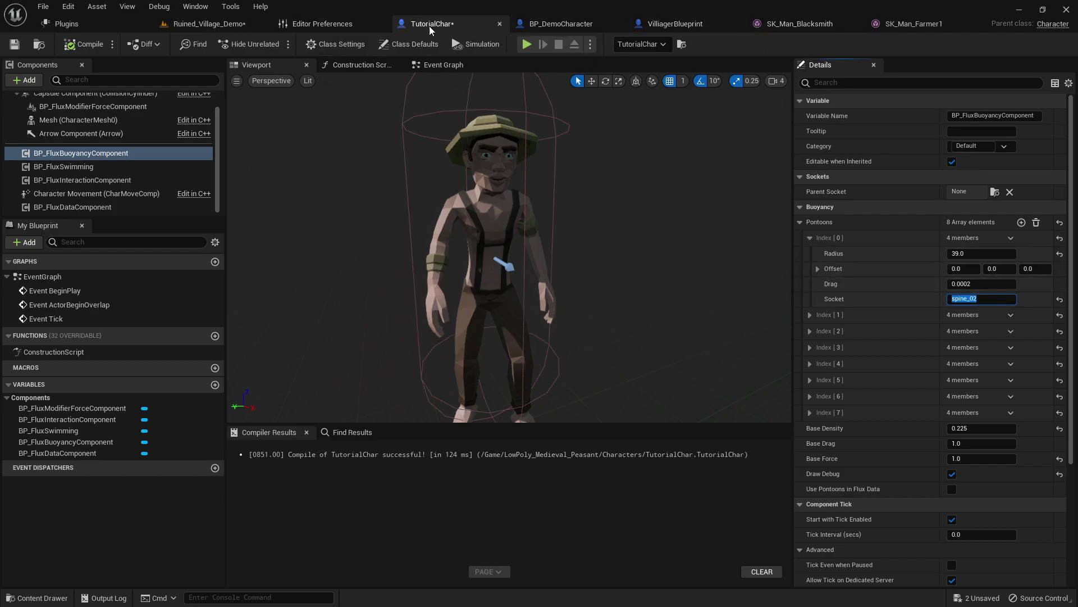
left_click(775, 23)
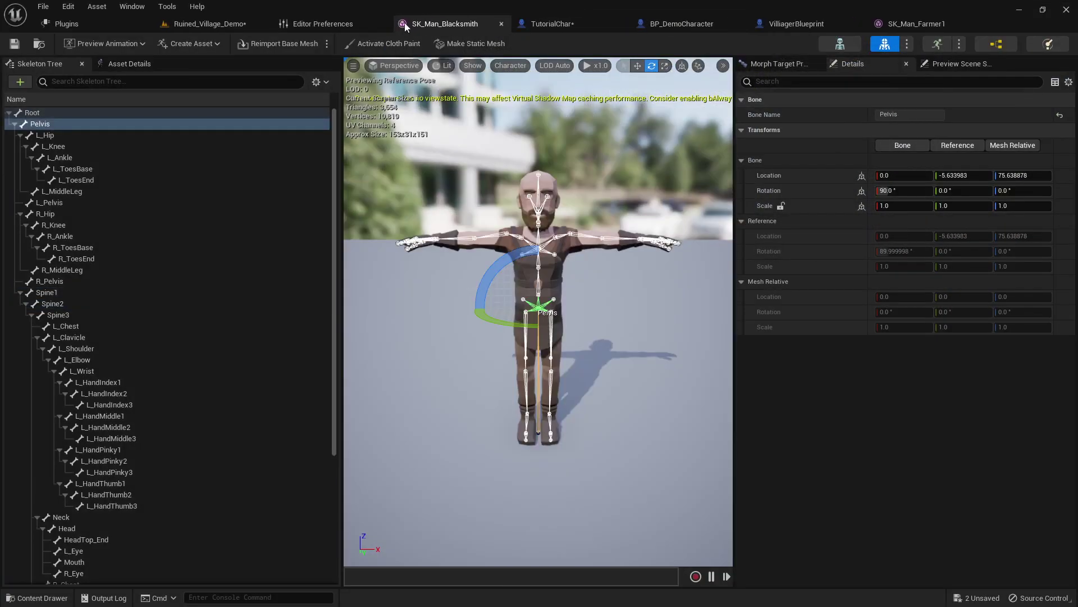
Show bone names in the SK_Man_Blacksmith preview via Character > Bones > Bone Names.
scroll(130, 443, "down", 3)
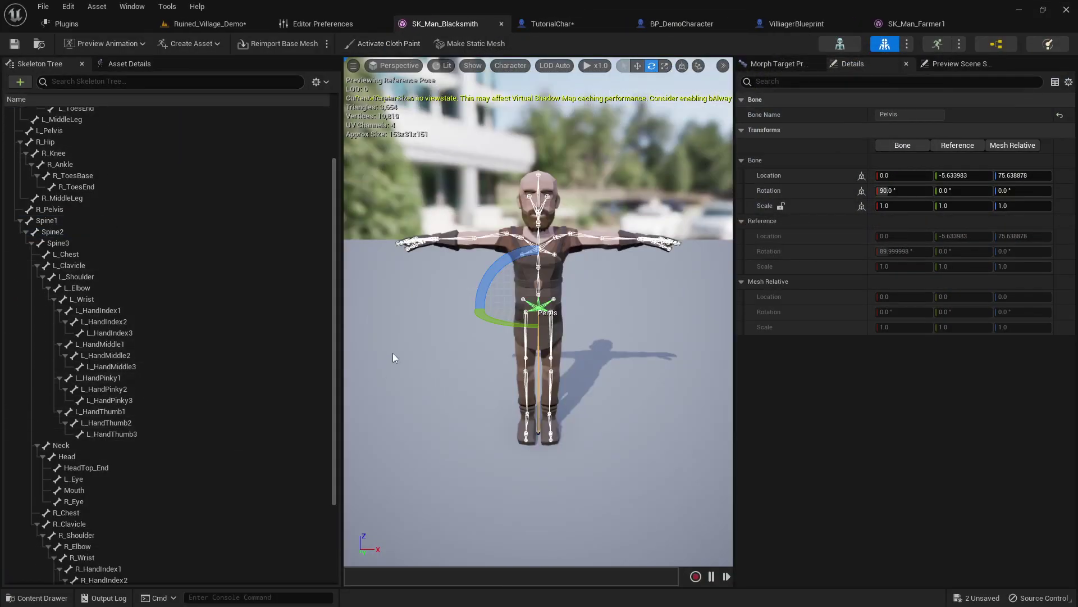
scroll(538, 312, "up", 5)
left_click(473, 65)
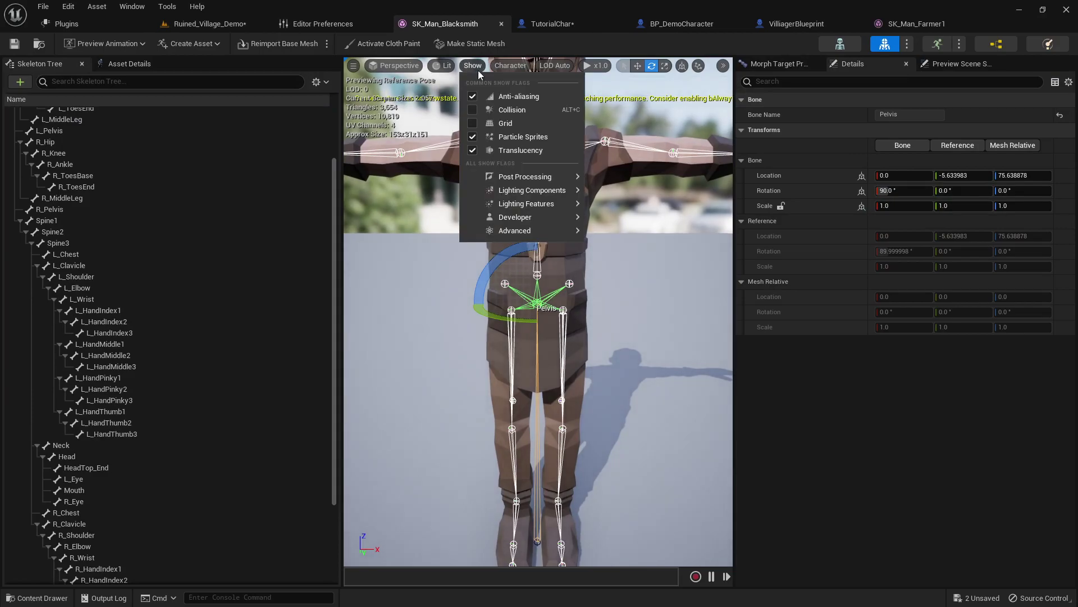
left_click(510, 65)
mouse_move(519, 121)
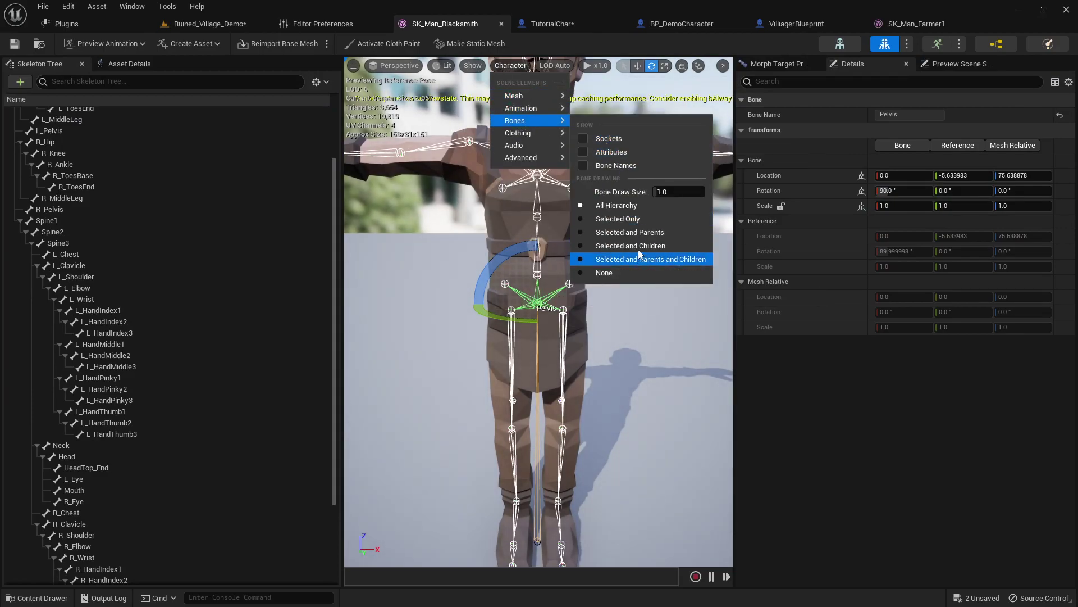
left_click(604, 165)
Deselect Pelvis and select the Spine2 bone to read its exact name.
scroll(538, 312, "up", 5)
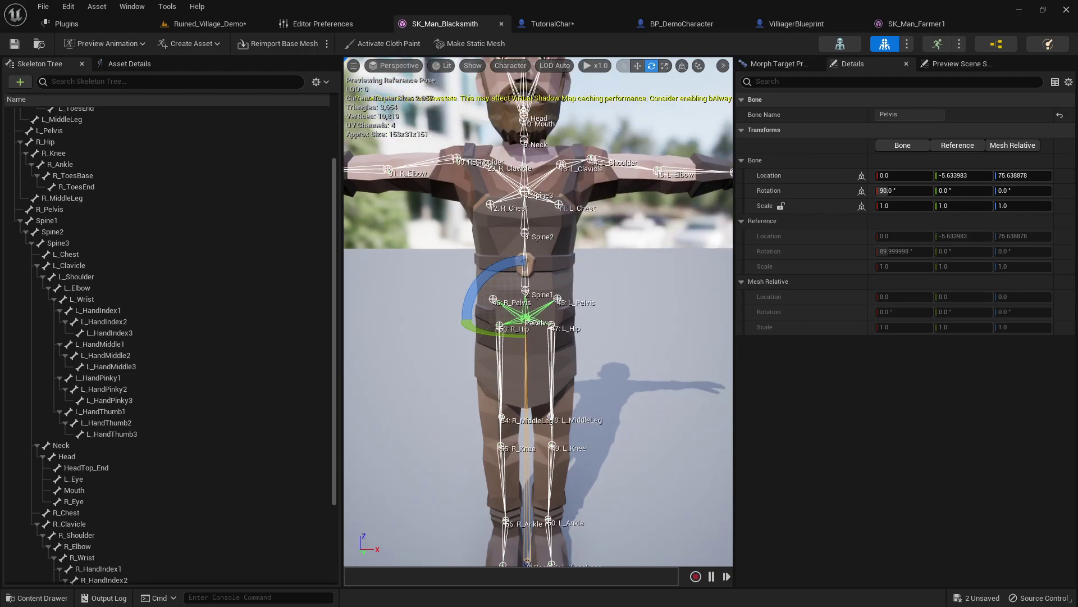
right_click_drag(556, 299, 556, 301)
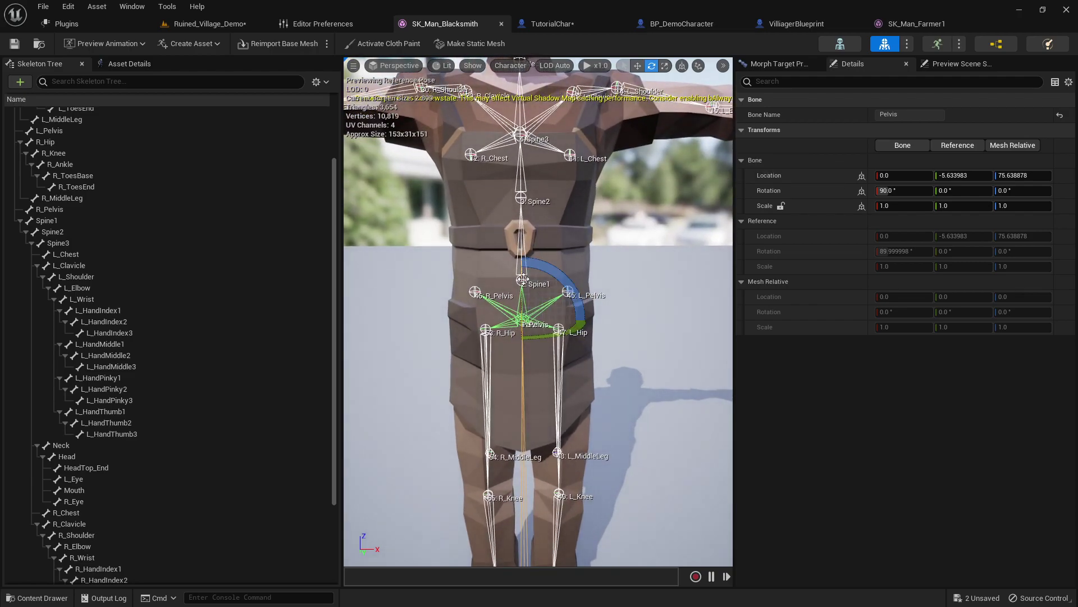
key("Escape")
left_click(516, 197)
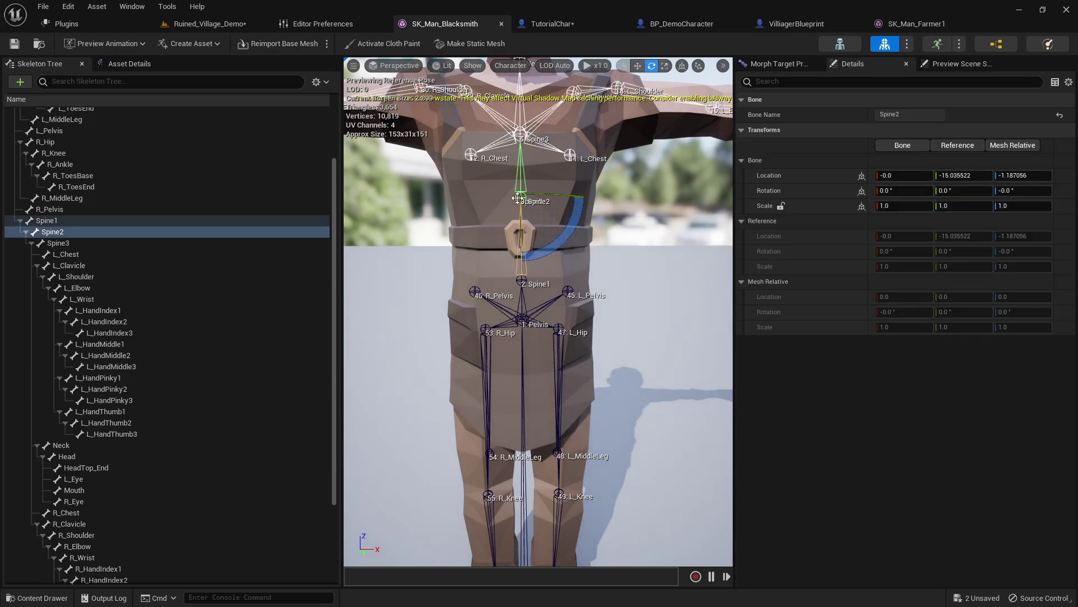
left_click(554, 25)
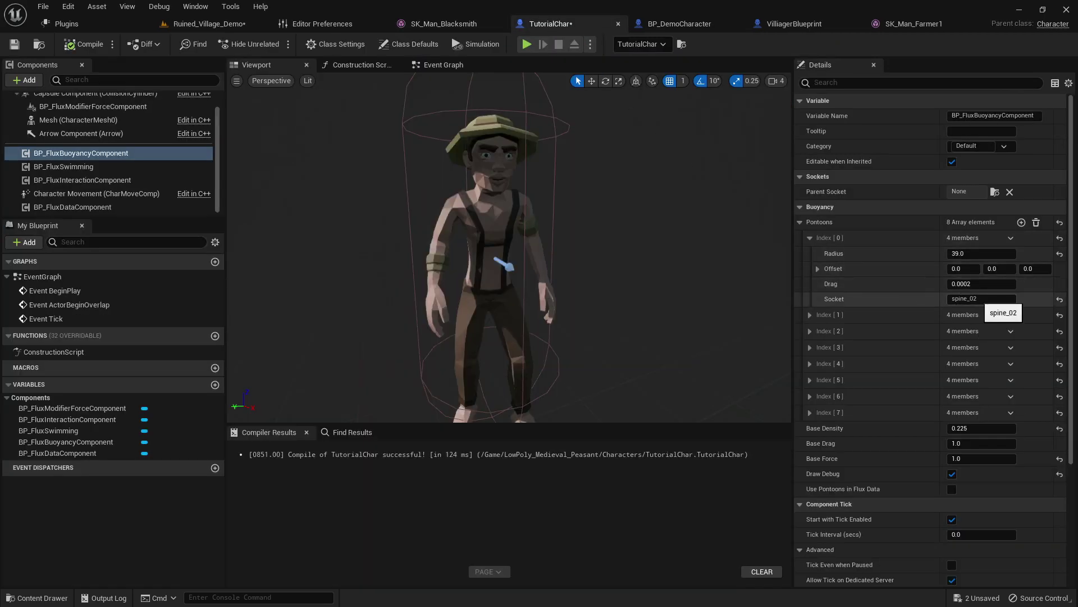
Re-examine the chest bones around Spine2 in the SK_Man_Blacksmith skeleton preview.
left_click(444, 24)
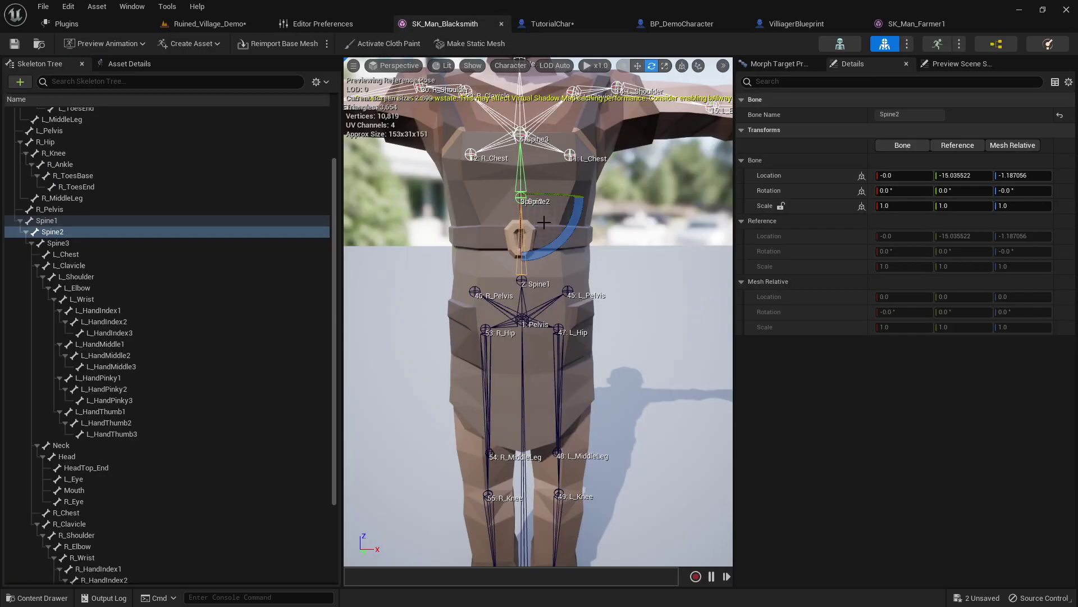
scroll(535, 161, "up", 6)
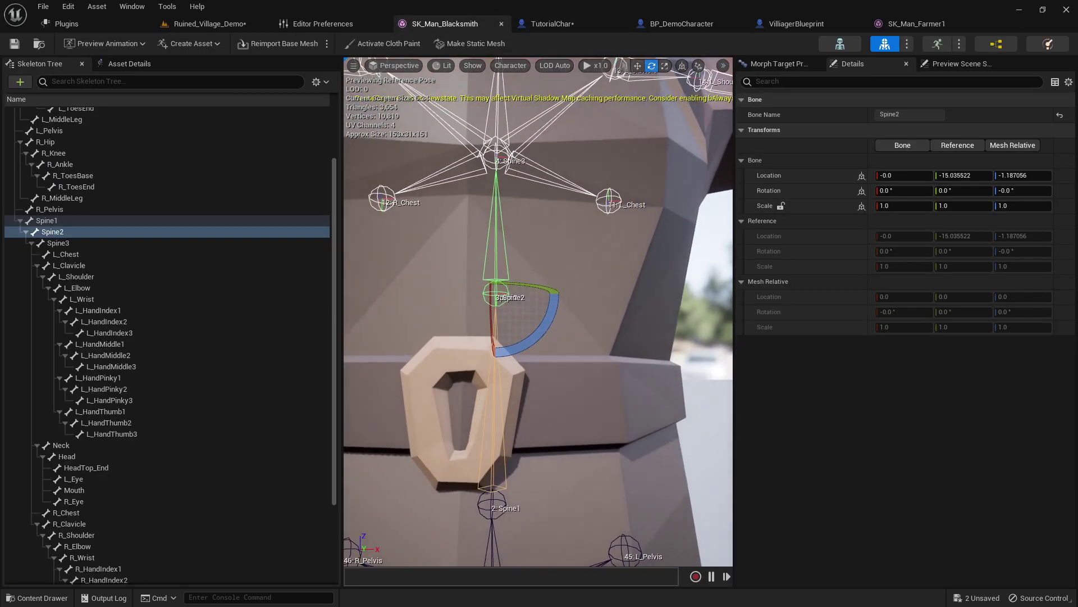
scroll(524, 148, "up", 1)
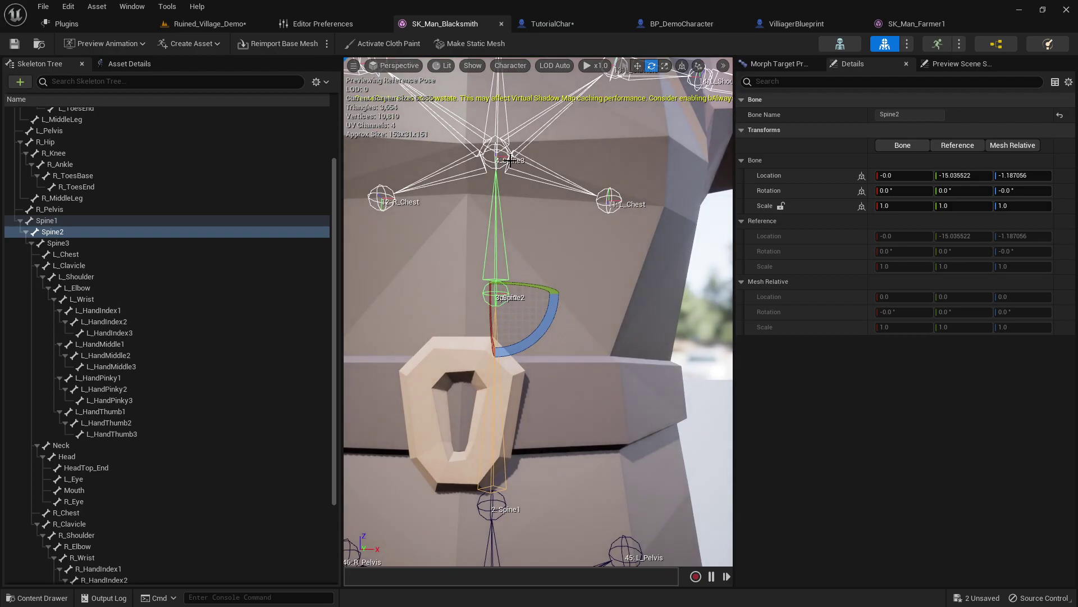
right_click(516, 297)
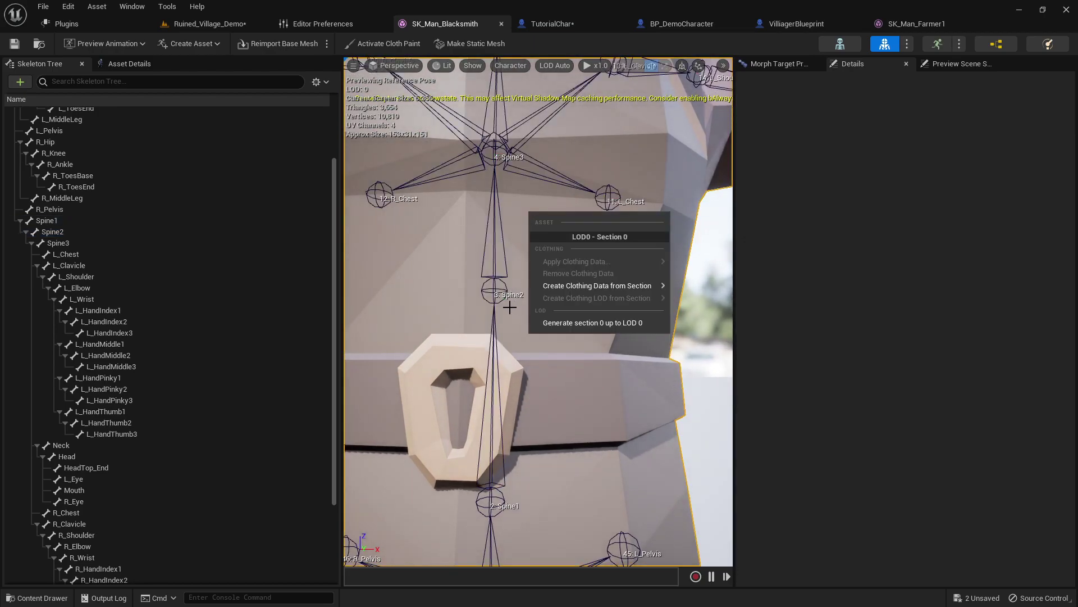
left_click(514, 297)
key("w")
right_click_drag(509, 327, 504, 330)
key("s")
key("s")
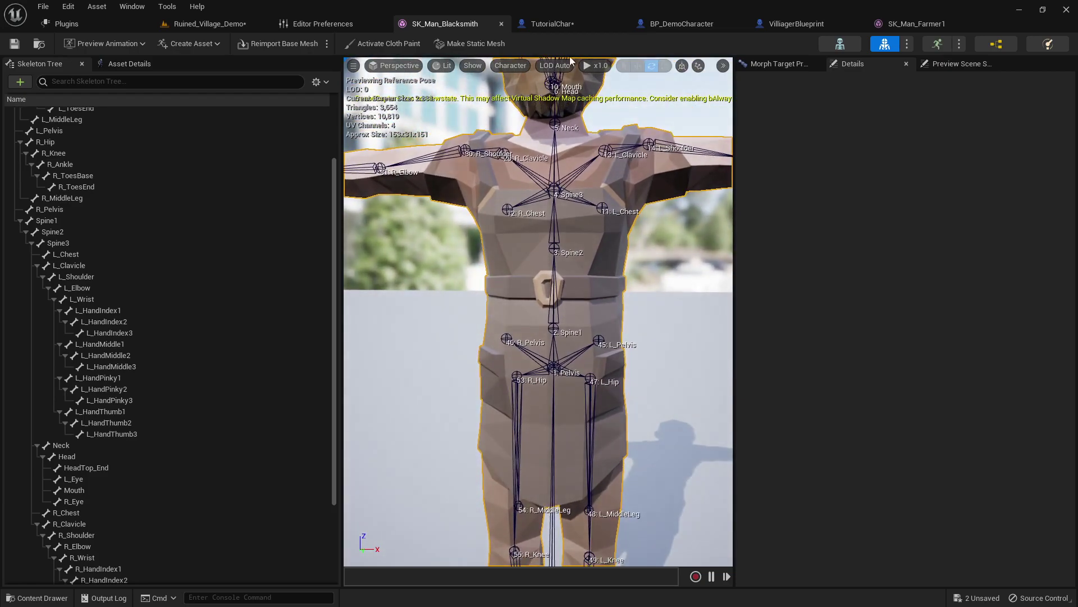
Rename the first pontoon's socket from spine_02 to Spine2.
left_click(574, 25)
left_click(961, 298)
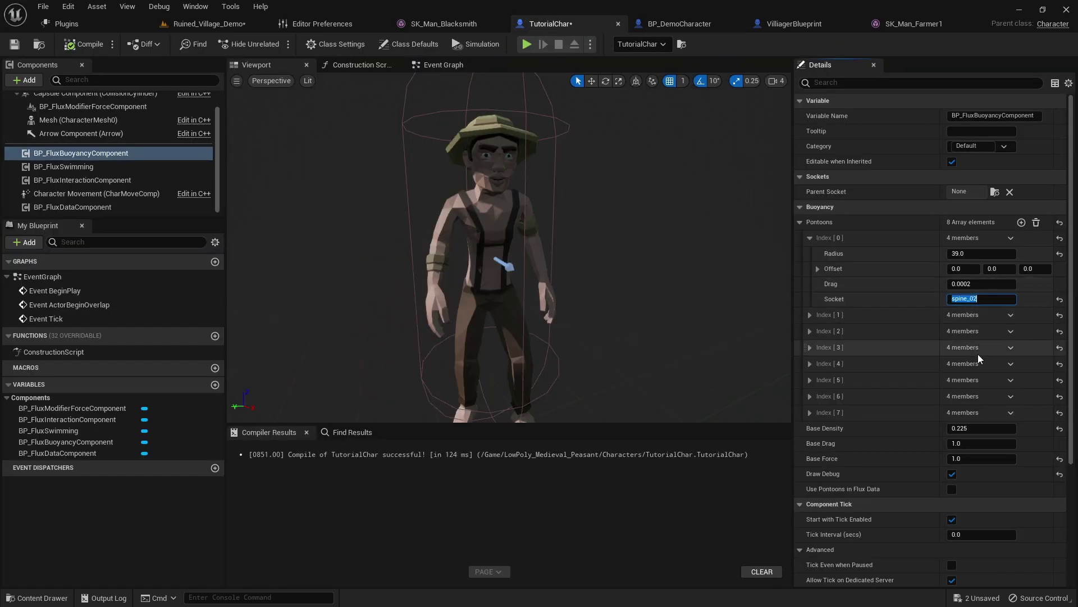
key("Delete")
type("S")
key("Delete")
key("Delete")
left_click(809, 314)
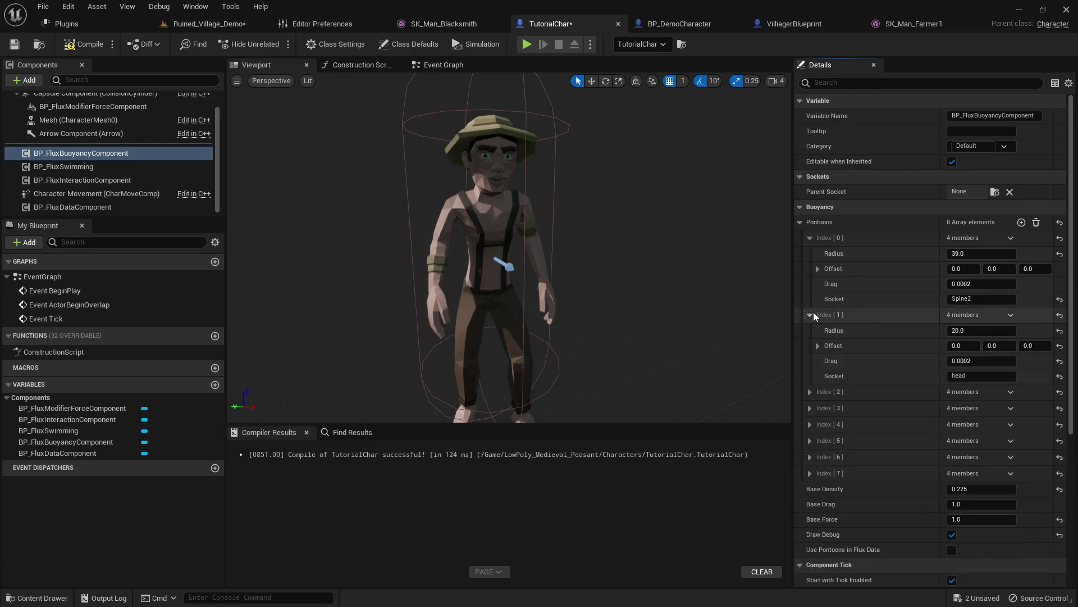
Look up the Head bone and start changing the second pontoon's socket from head to Head.
left_click(449, 24)
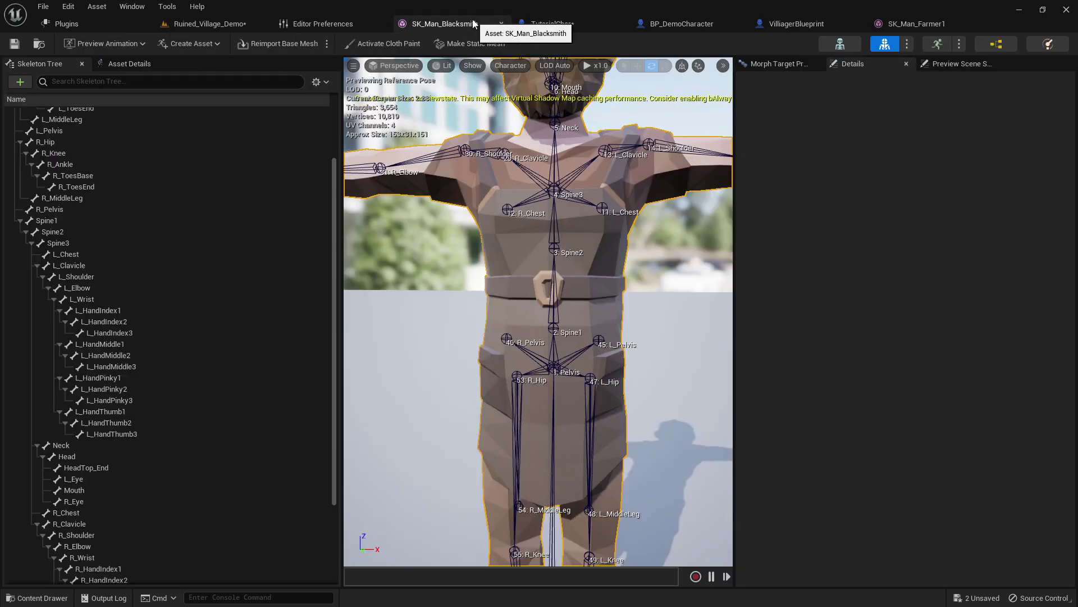
left_click(75, 82)
type("head")
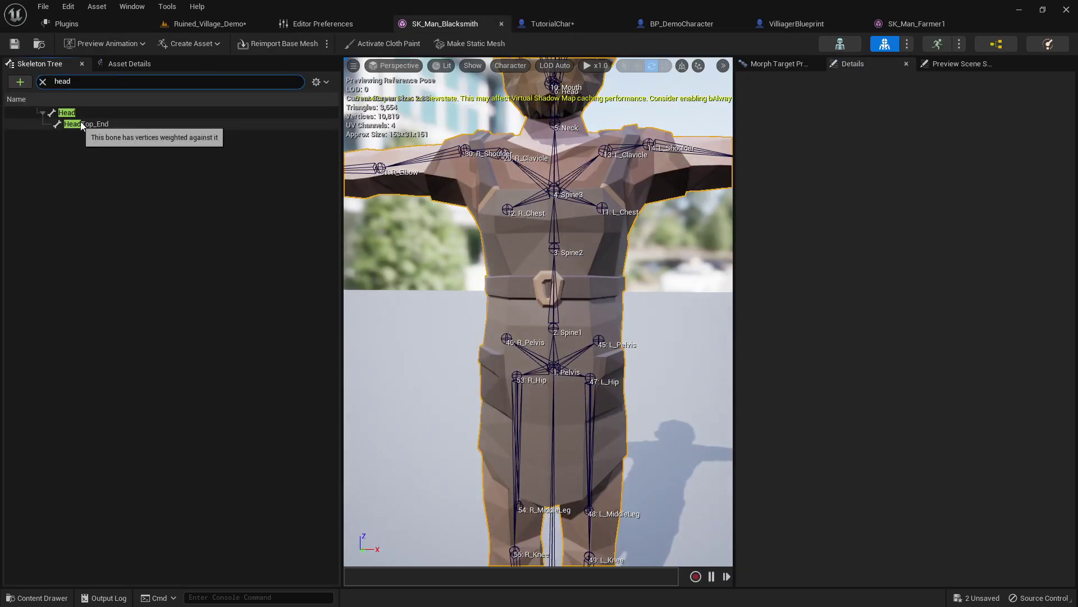
left_click(70, 113)
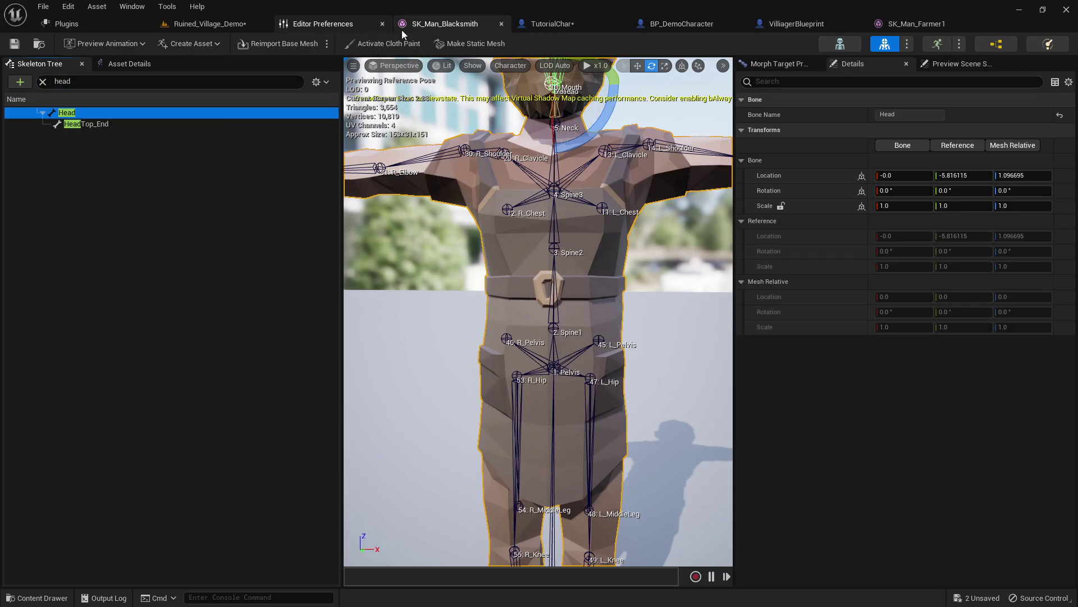
left_click(548, 23)
left_click(961, 381)
key("Left")
key("Left")
key("Left")
key("shift+Left")
Finish the second pontoon's socket as Head and start editing the third pontoon's socket.
type("H")
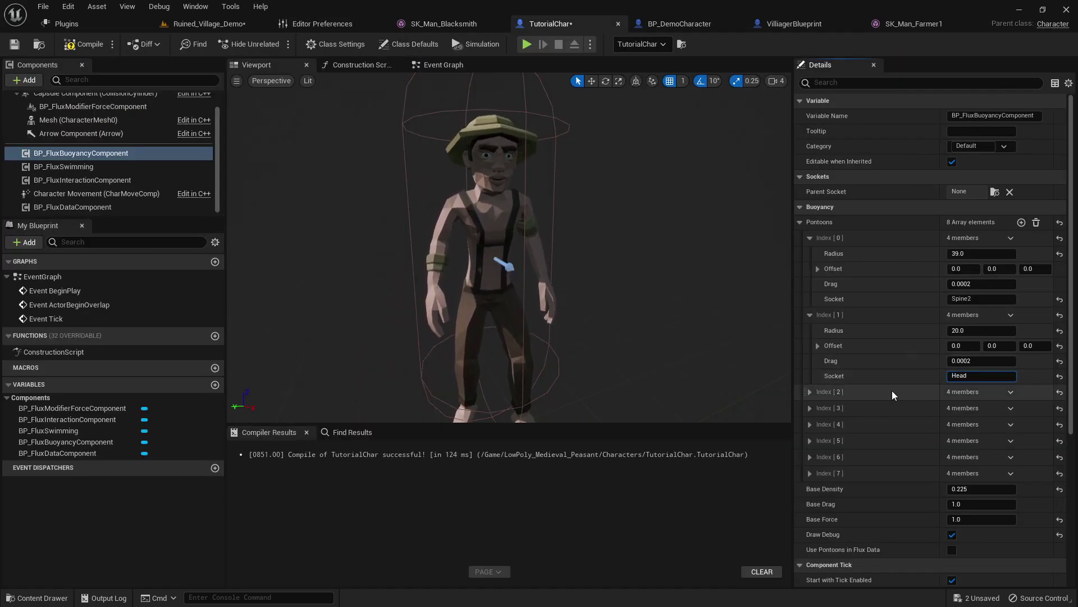
left_click(809, 391)
scroll(851, 414, "down", 1)
left_click(980, 435)
Inspect the hand bones (R_Wrist, R_HandMiddle1) in the blacksmith skeleton to find finger bone names.
left_click(442, 23)
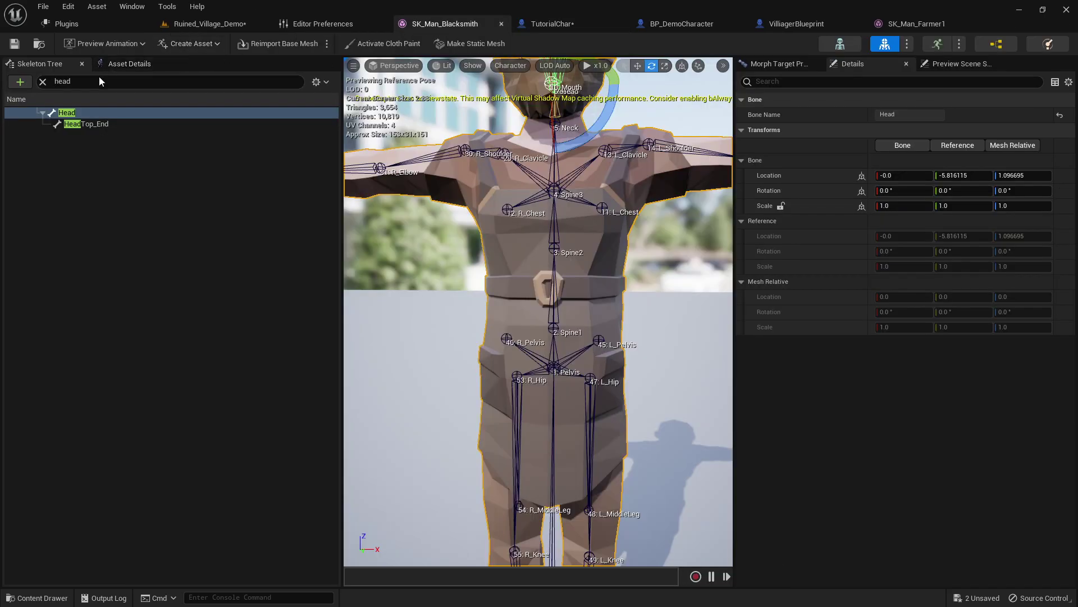
right_click_drag(426, 256, 553, 322)
left_click_drag(400, 247, 355, 269)
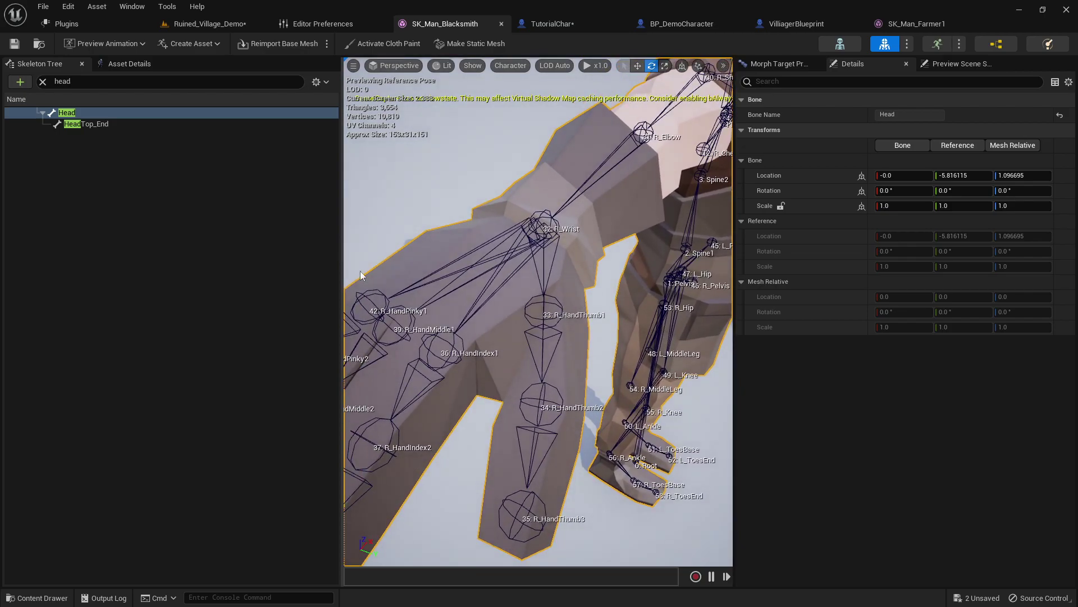
left_click(400, 321)
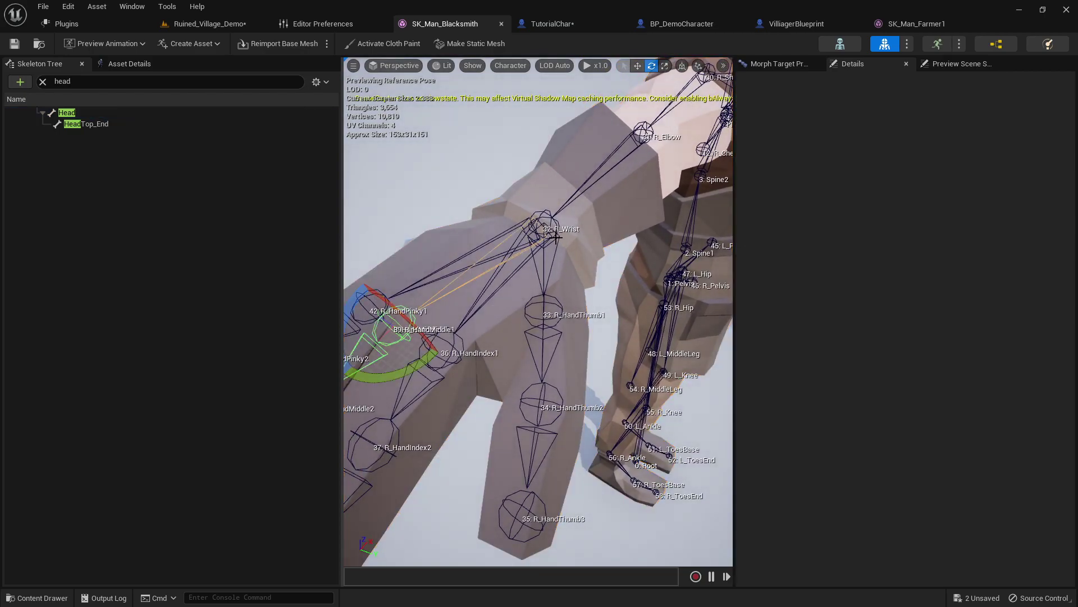
left_click(544, 226)
mouse_move(594, 241)
right_mouse_down()
mouse_move(554, 242)
mouse_move(599, 245)
right_mouse_up()
left_click_drag(387, 296, 405, 271)
left_click(403, 275)
right_click_drag(500, 303, 379, 306)
left_click_drag(387, 285, 385, 287)
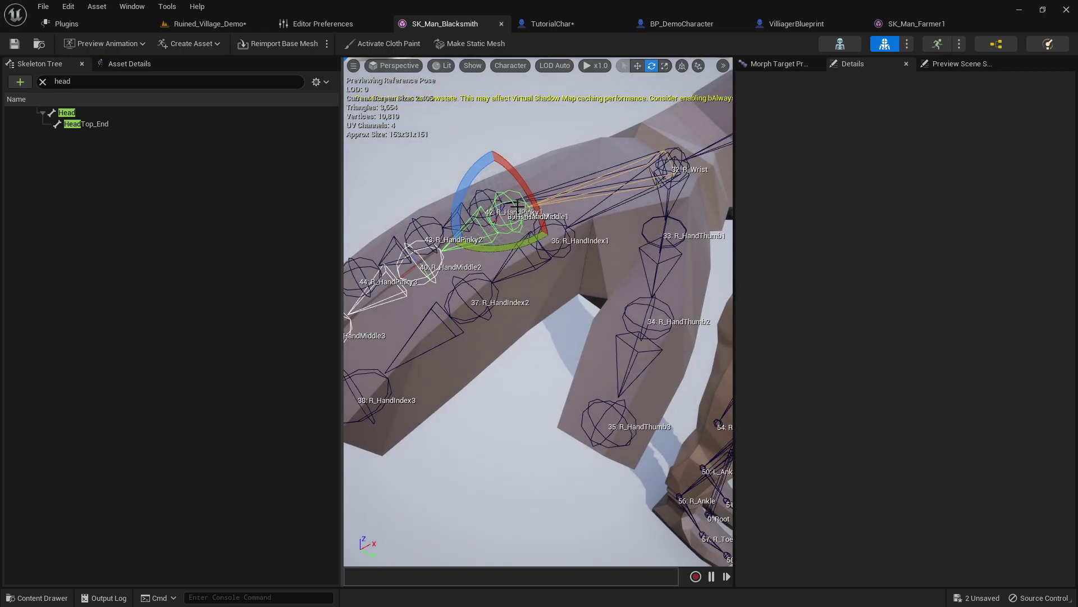
left_click(551, 24)
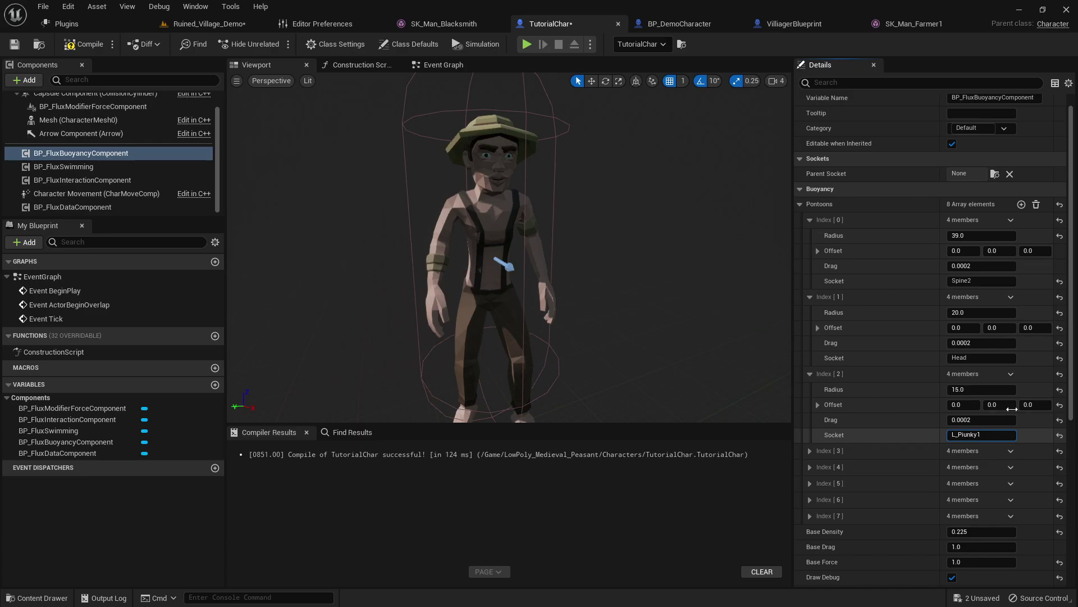
Set the third and fourth pontoon sockets to L_HandPinky1 and R_HandPinky1.
key("BackSpace")
key("BackSpace")
key("BackSpace")
key("BackSpace")
type("nky1")
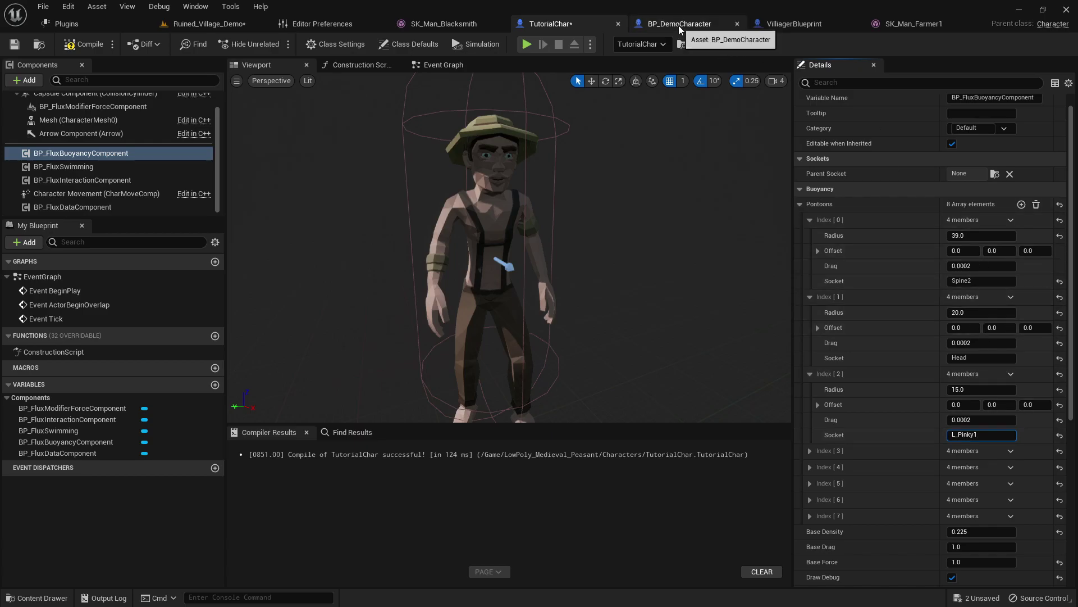
left_click(454, 21)
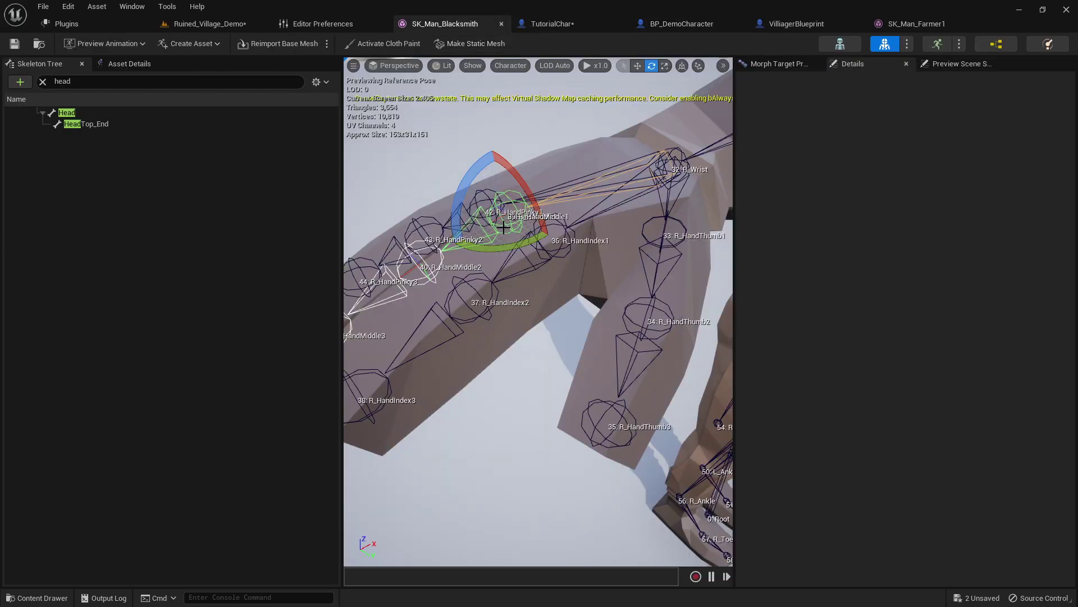
left_click(559, 27)
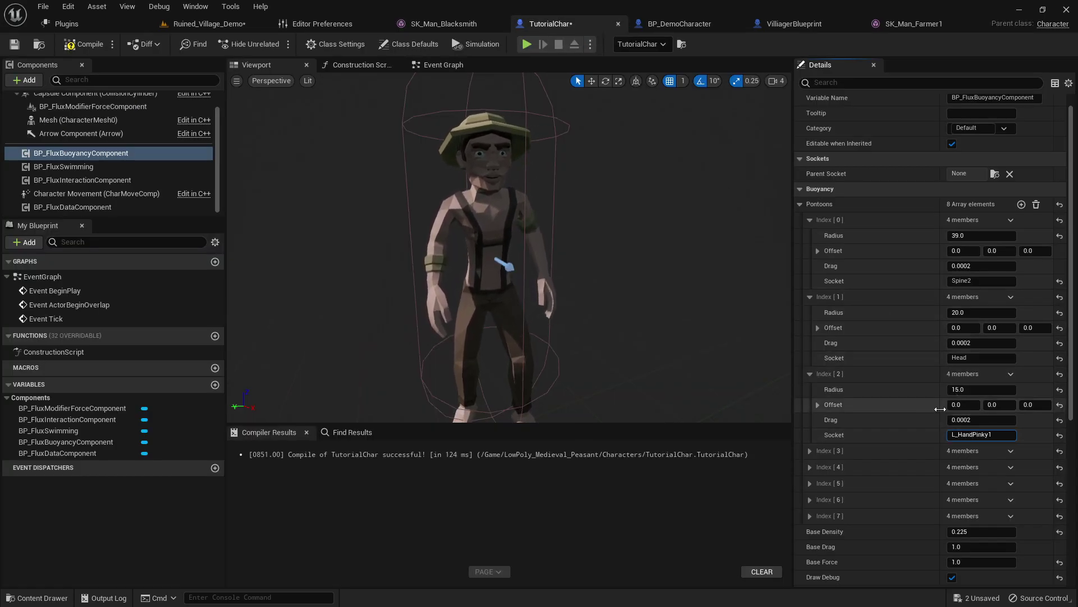
left_click(810, 450)
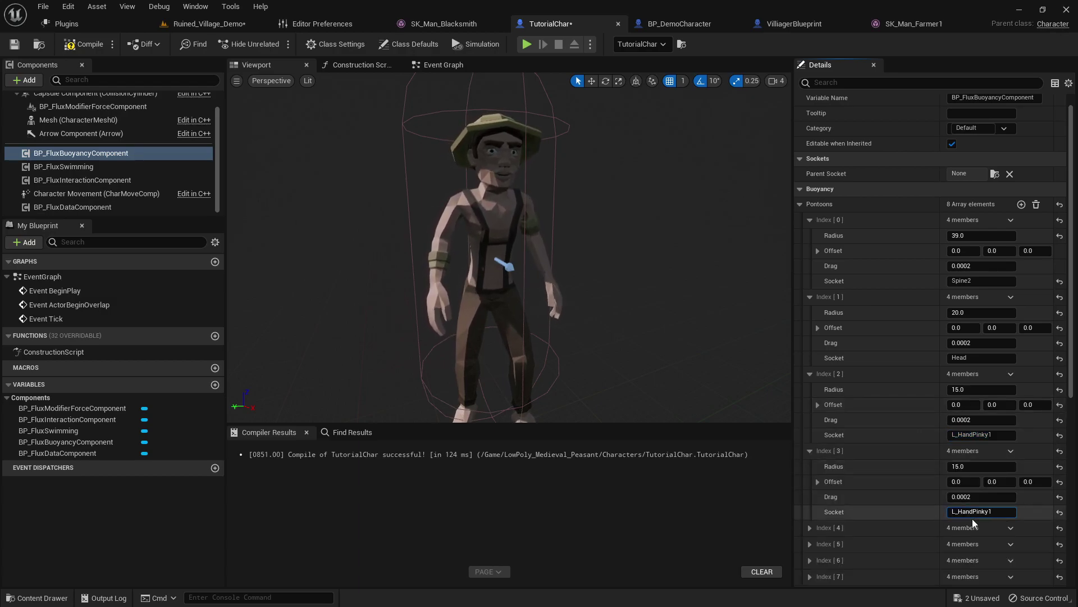
type("R")
scroll(943, 470, "down", 3)
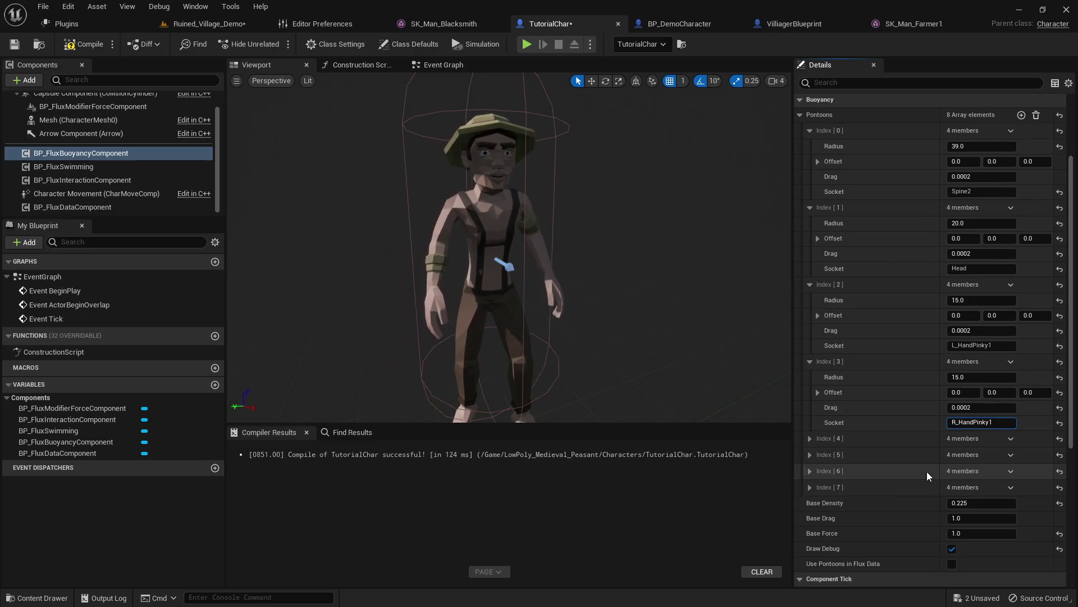
Clear the bone filter and inspect the ankle bones in the blacksmith skeleton.
left_click(810, 438)
left_click(964, 500)
left_click(441, 25)
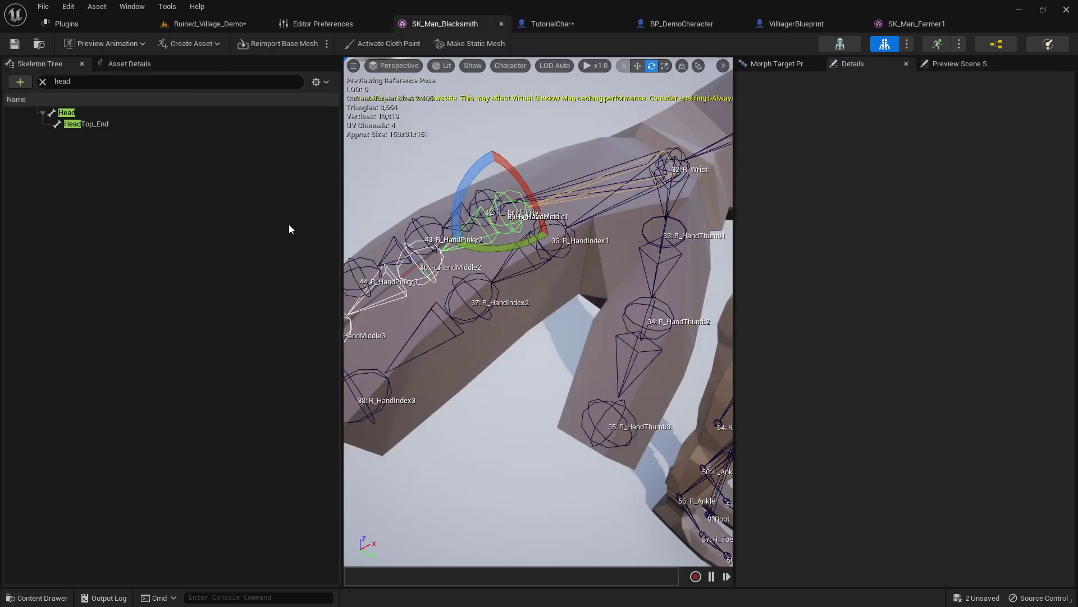
key("BackSpace")
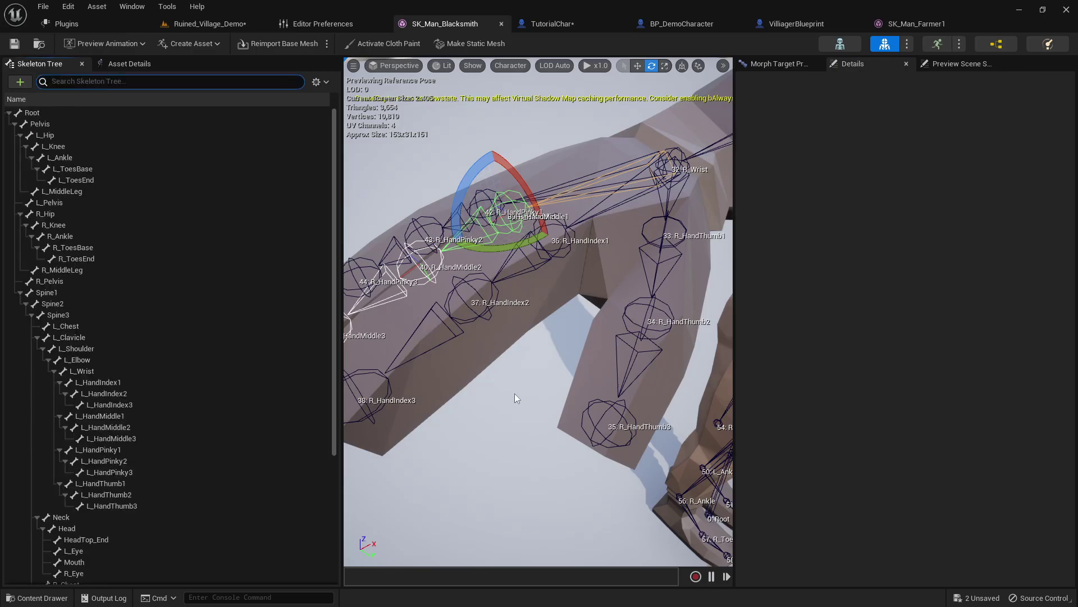
mouse_move(527, 371)
right_mouse_down()
mouse_move(527, 389)
mouse_move(522, 352)
right_mouse_up()
mouse_move(496, 387)
right_mouse_down()
mouse_move(488, 443)
mouse_move(490, 406)
right_mouse_up()
key("s")
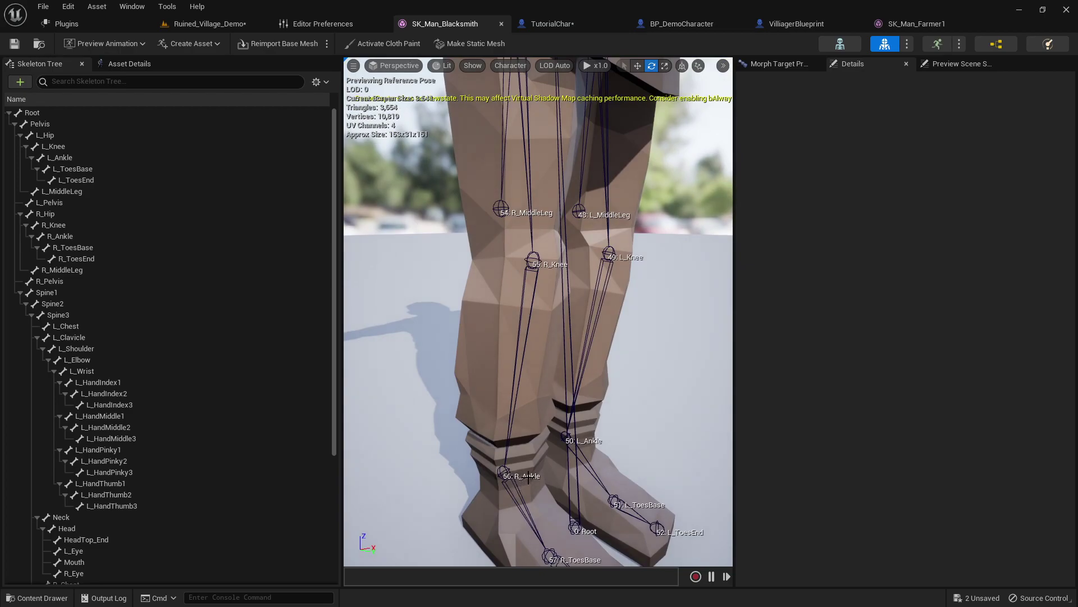
left_click(539, 25)
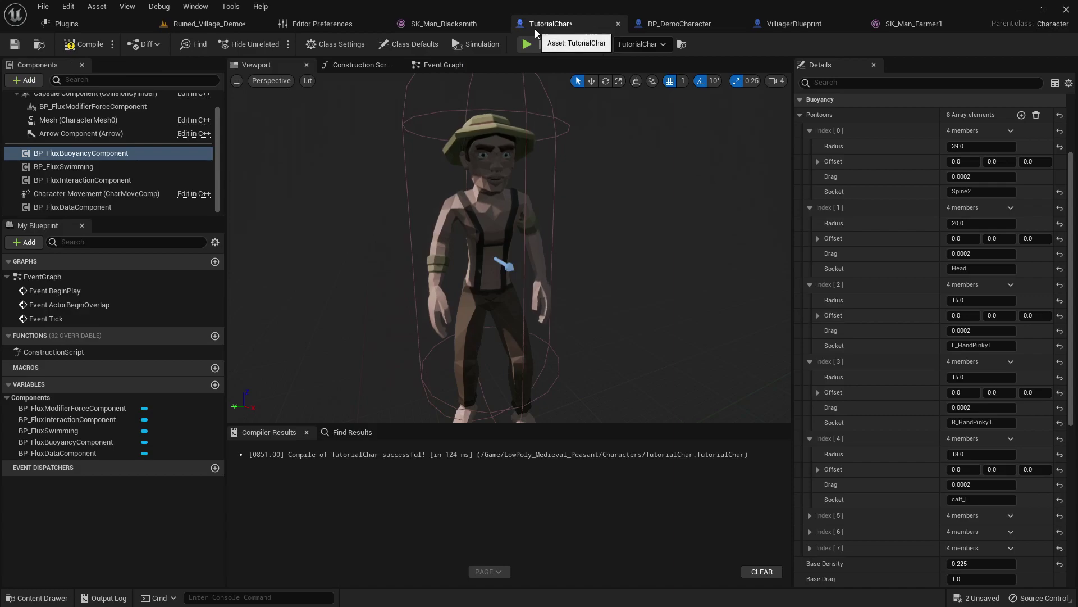
Paste the ankle bone names into the fifth and sixth pontoon sockets, correcting L_Ankgle to L_Ankle.
scroll(975, 485, "down", 1)
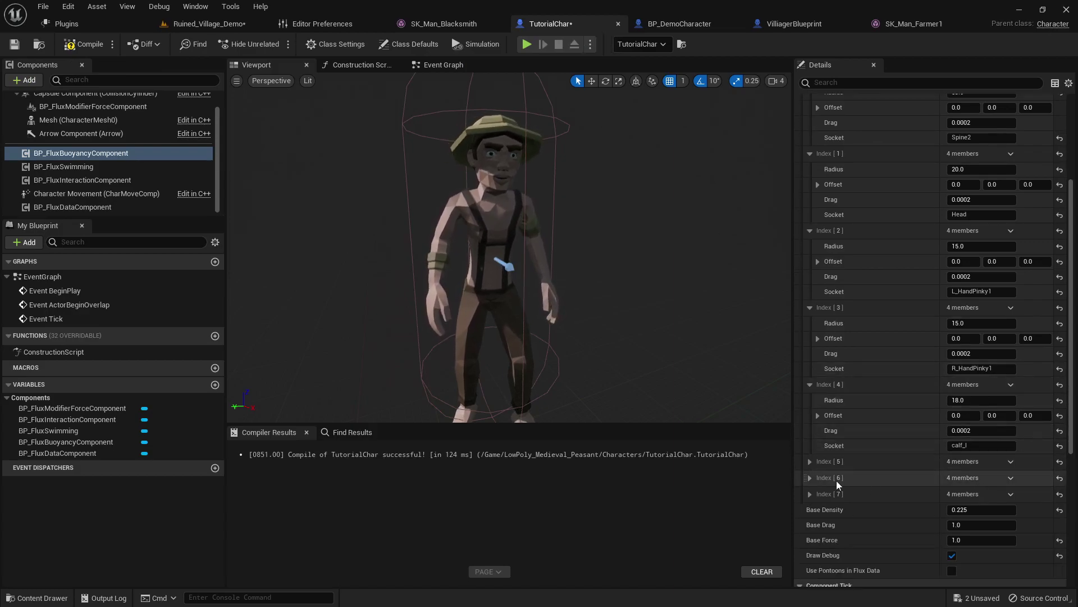
left_click(809, 469)
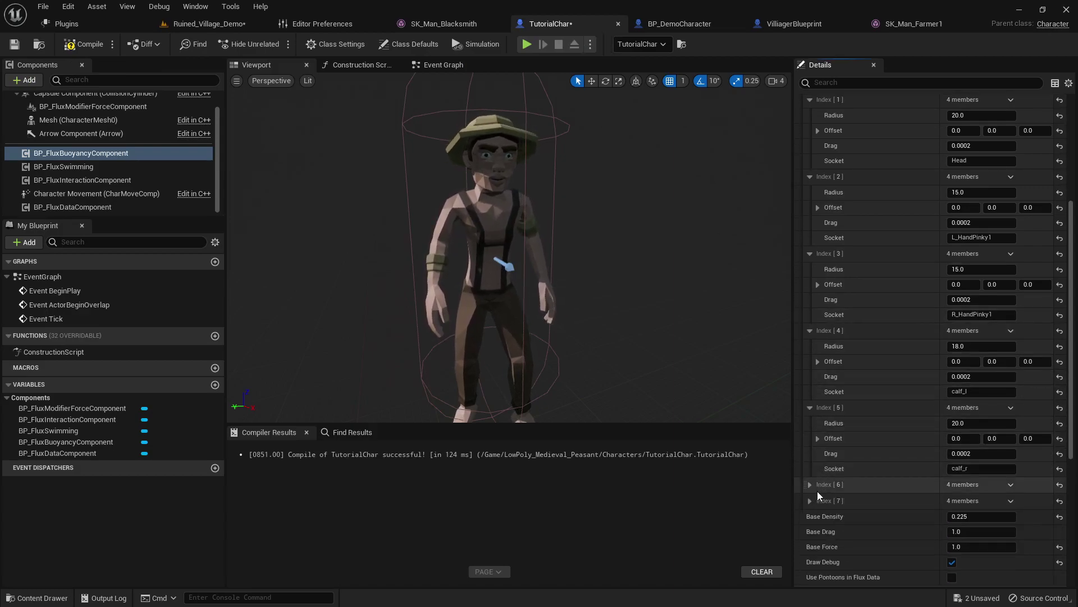
left_click(812, 485)
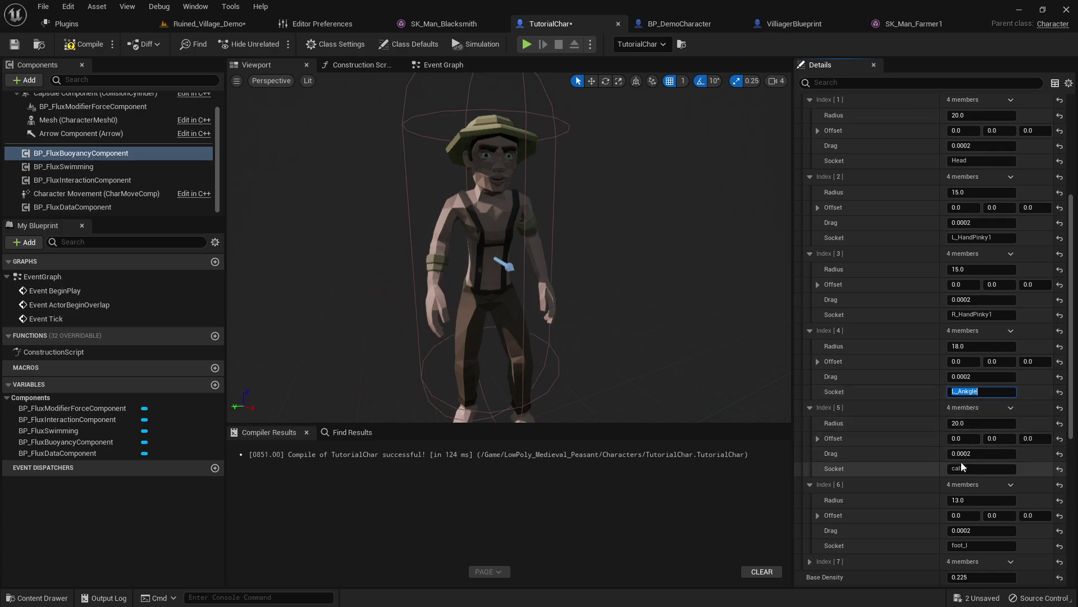
type("L_Ankgle")
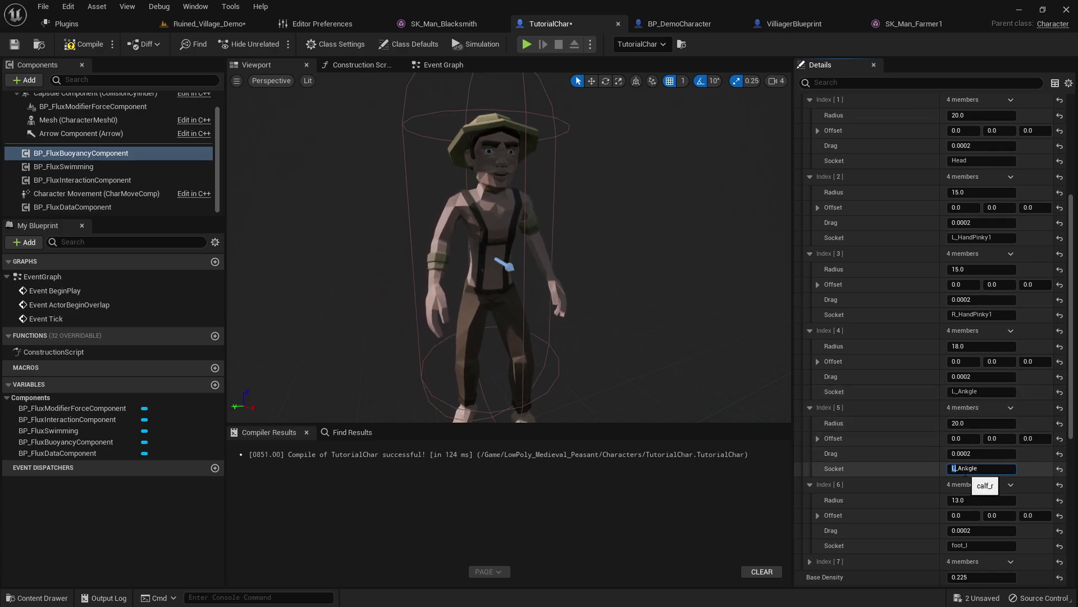
left_click(970, 393)
key("Delete")
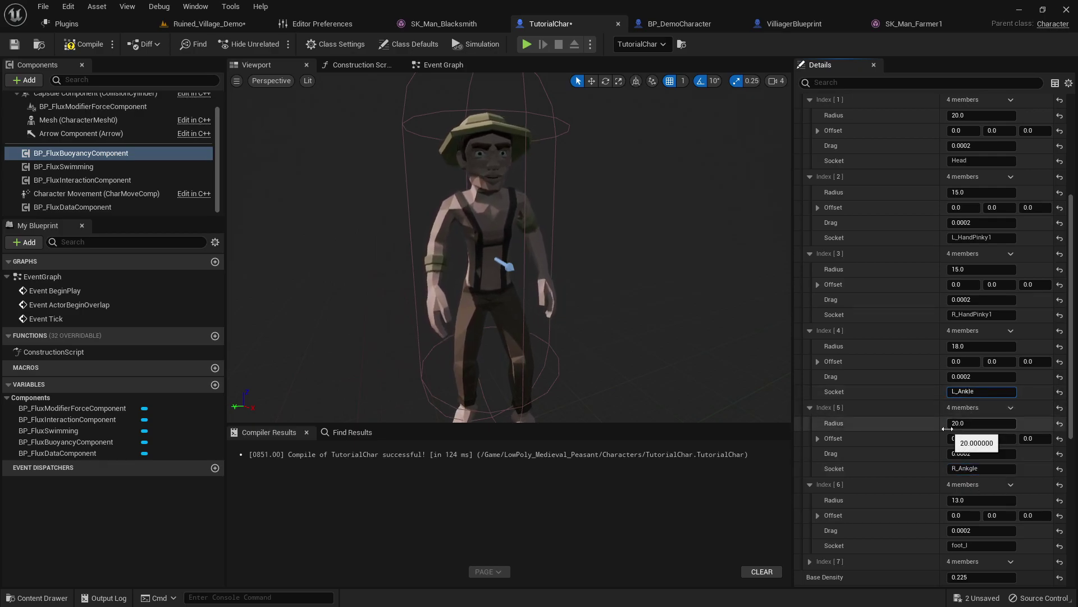
left_click(965, 468)
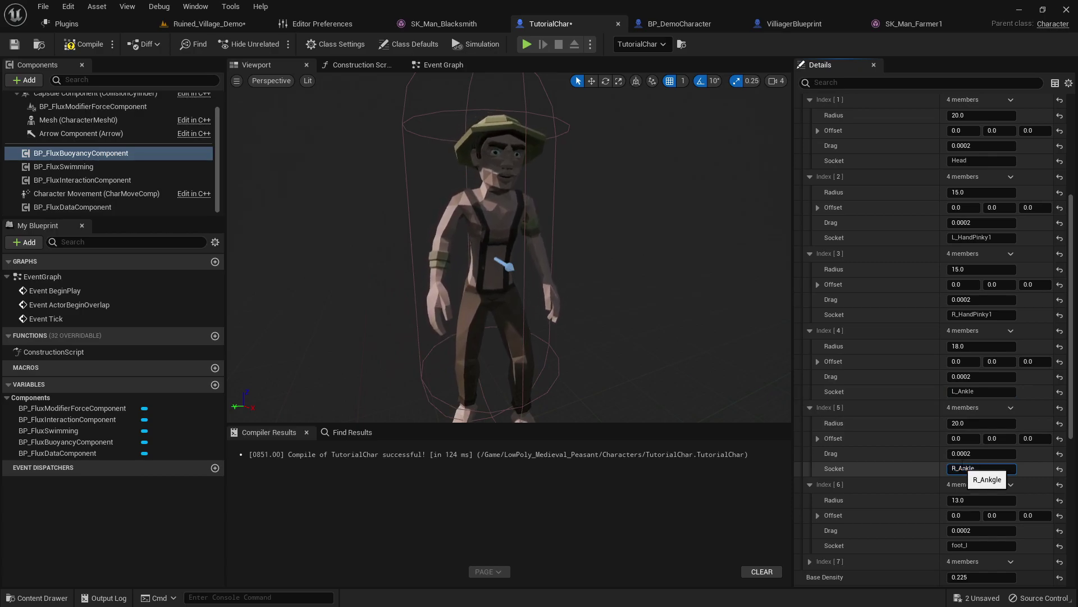
Correct R_Ankgle to R_Ankle, recheck it, and compare with BP_DemoCharacter's pontoons.
scroll(965, 477, "down", 1)
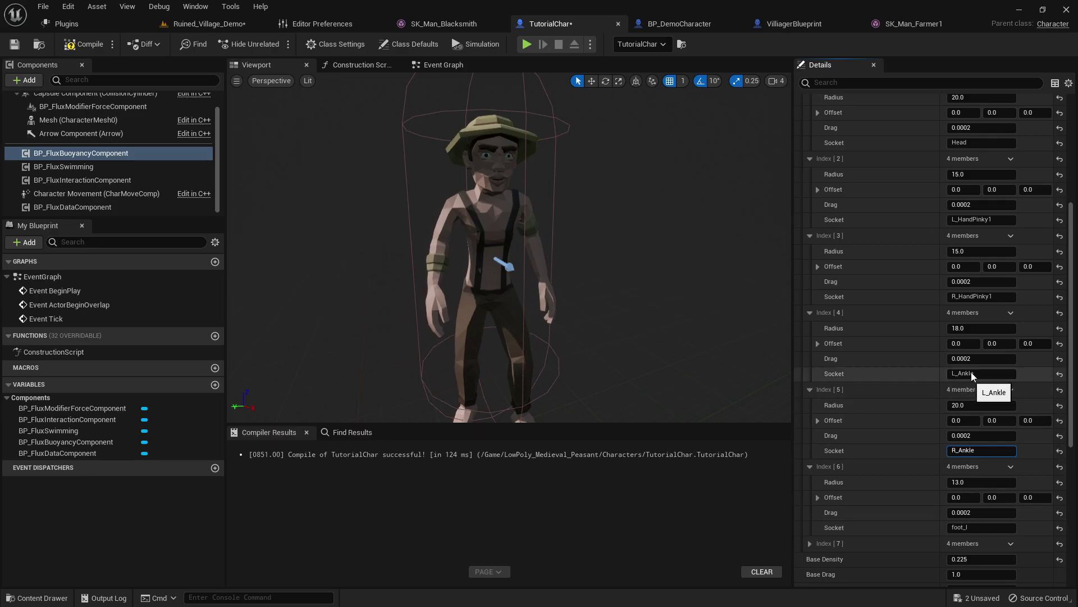
scroll(988, 494, "down", 1)
scroll(987, 502, "down", 2)
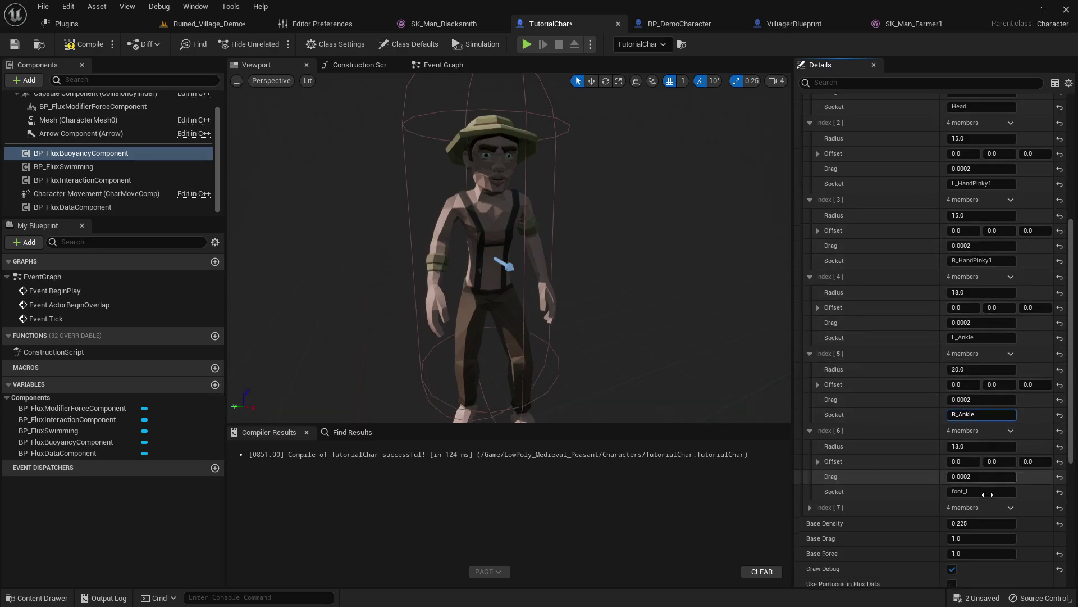
scroll(986, 512, "down", 2)
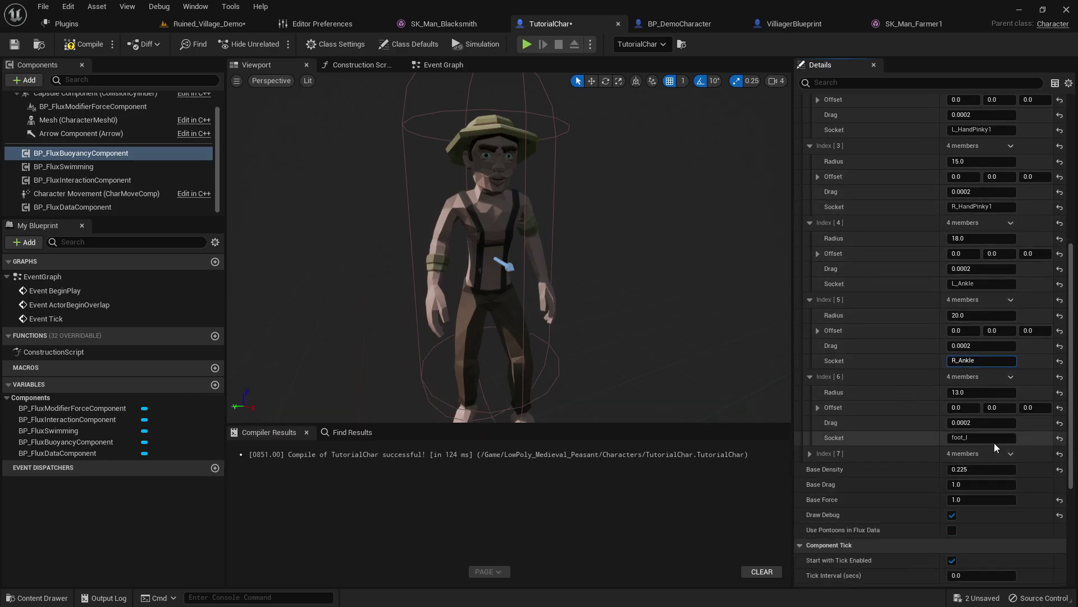
left_click(975, 361)
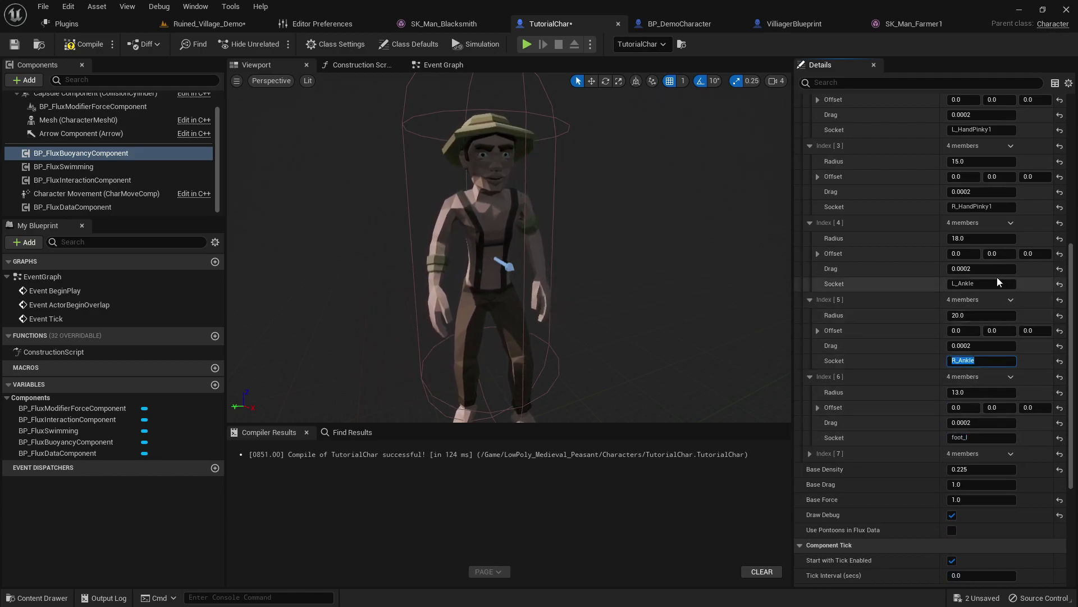
scroll(988, 163, "up", 1)
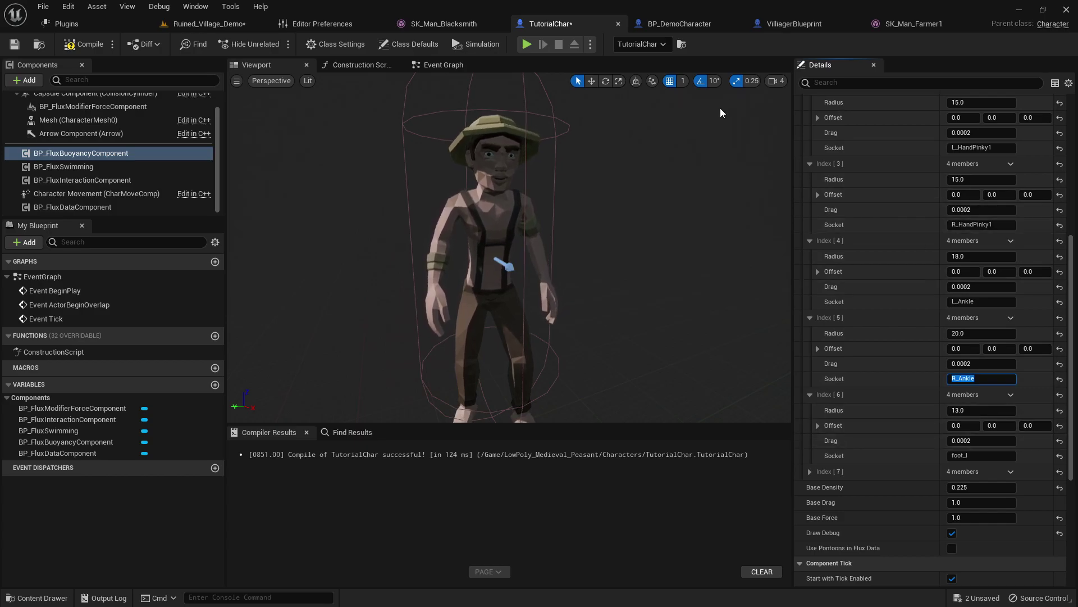
left_click(680, 24)
scroll(901, 369, "down", 14)
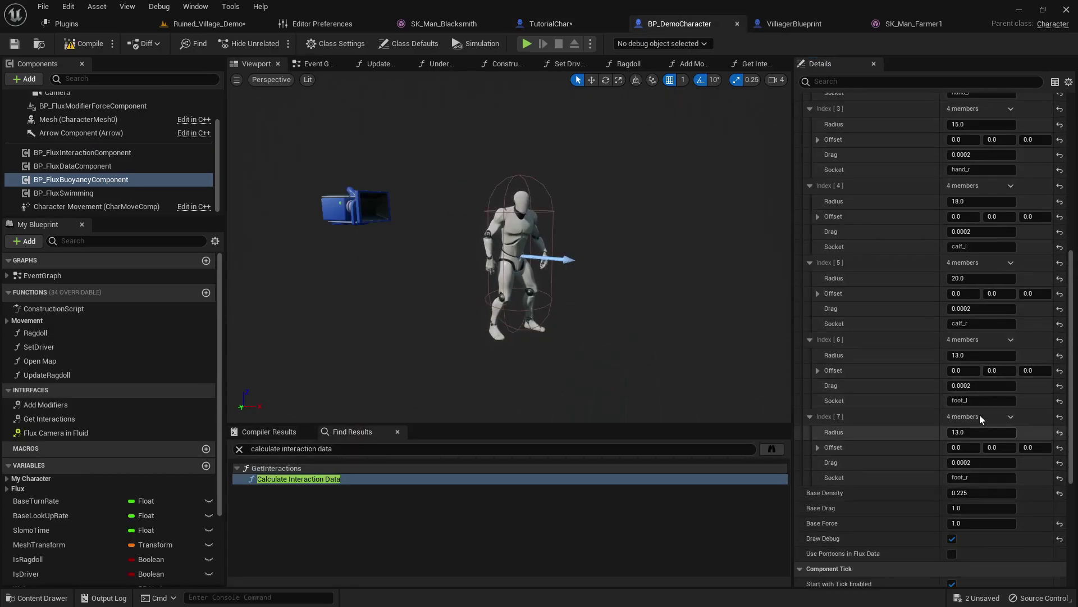
Expand TutorialChar's eighth pontoon, Index [7].
left_click(553, 23)
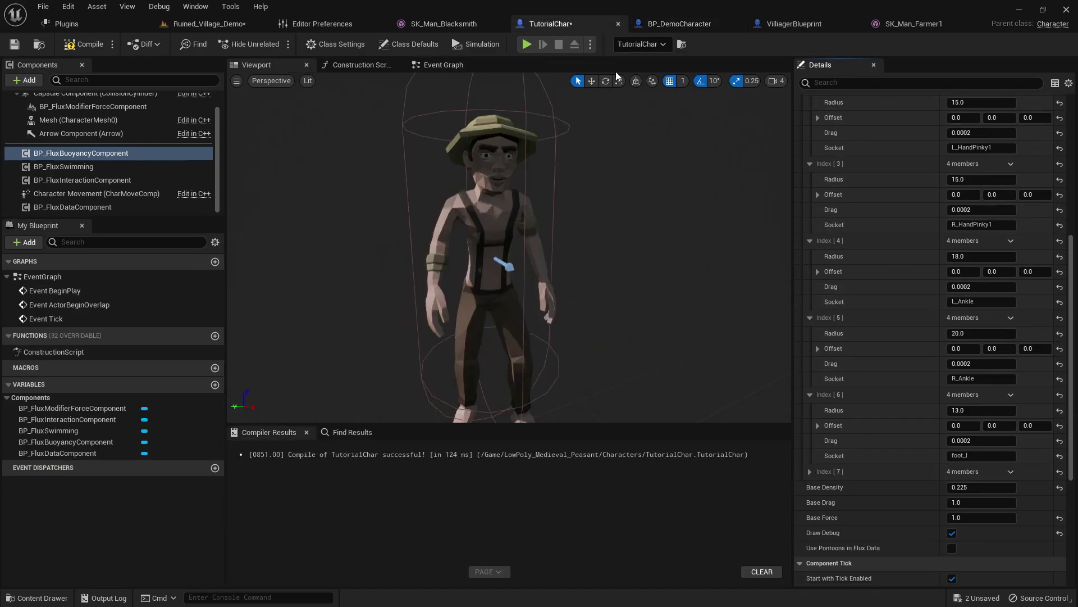
left_click(813, 472)
scroll(875, 500, "down", 3)
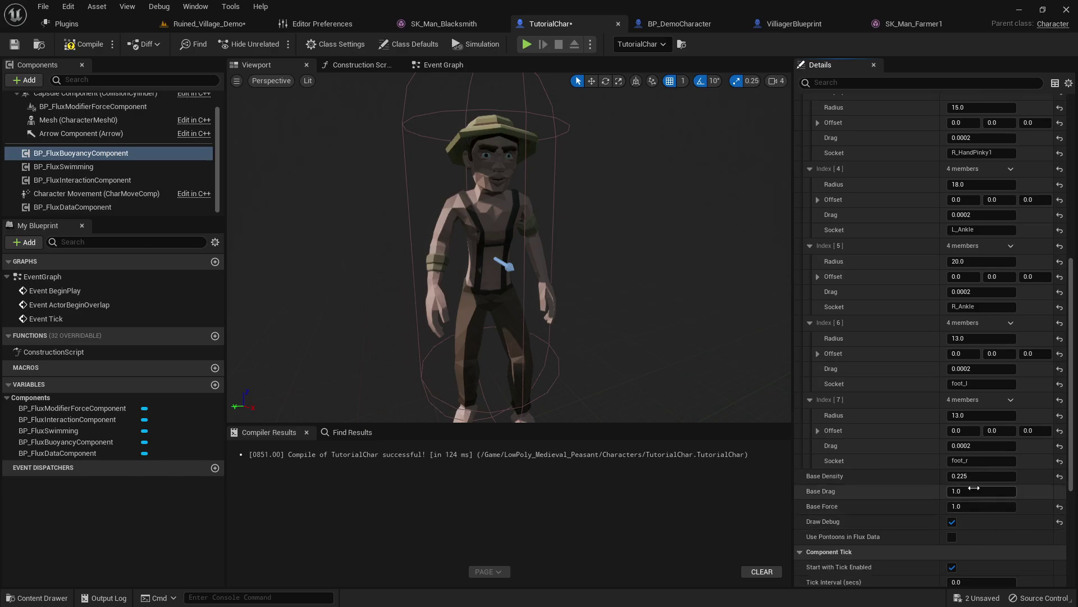
Check the foot and leg bones, then open VilliagerBlueprint and select its Mesh component.
left_click(453, 29)
right_click_drag(538, 292, 556, 393)
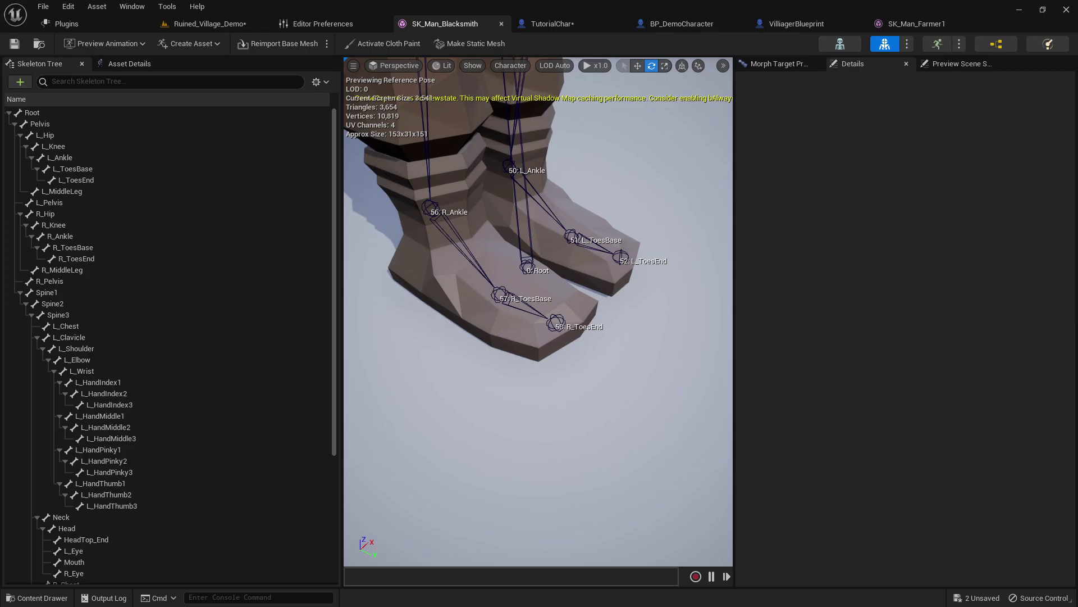
right_click_drag(538, 315, 565, 199)
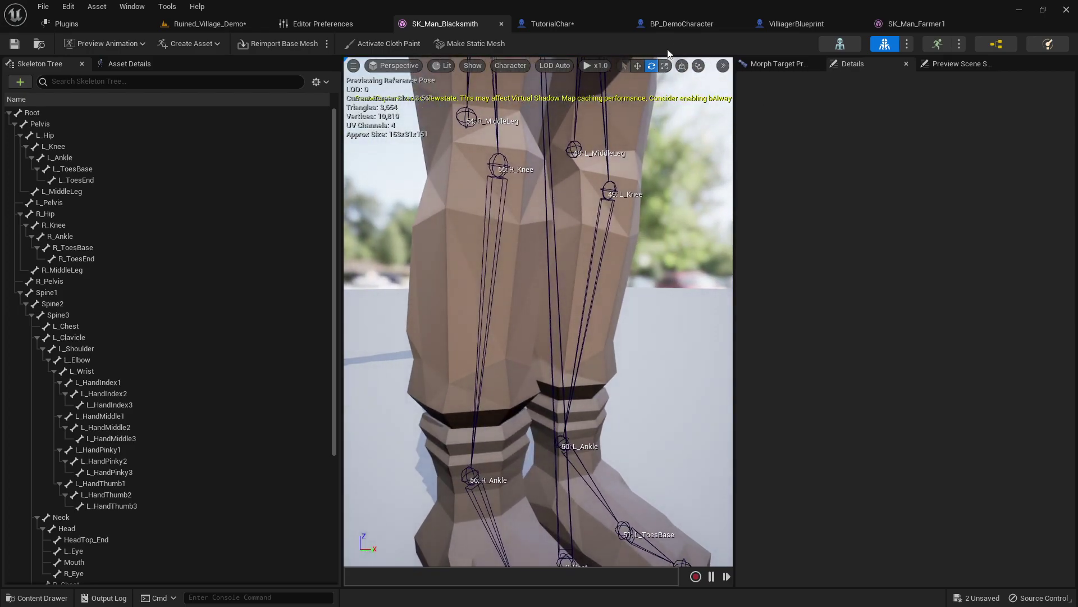
left_click(784, 26)
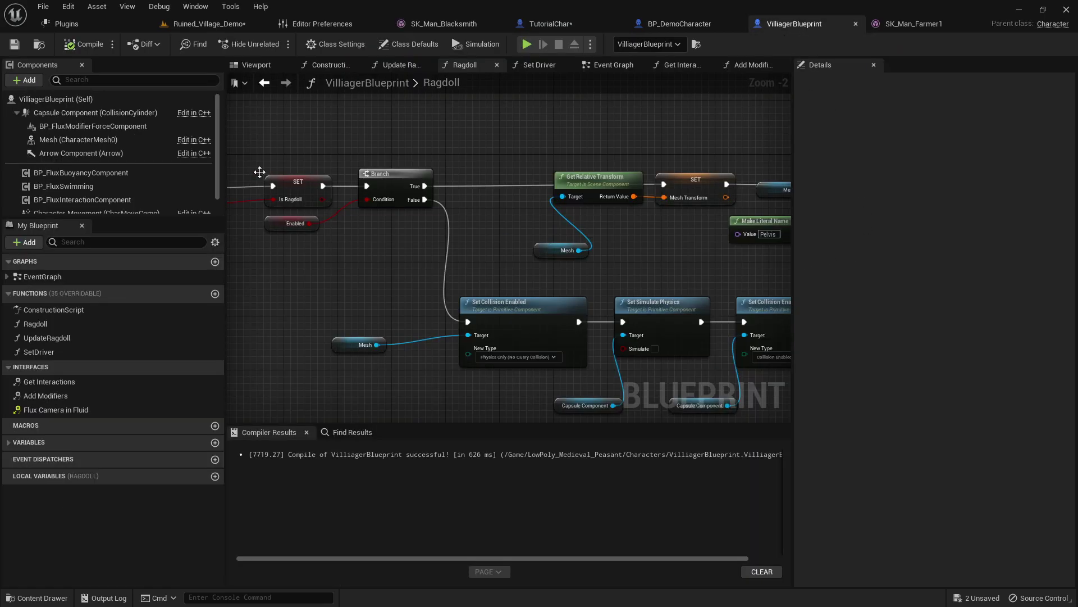
left_click(153, 141)
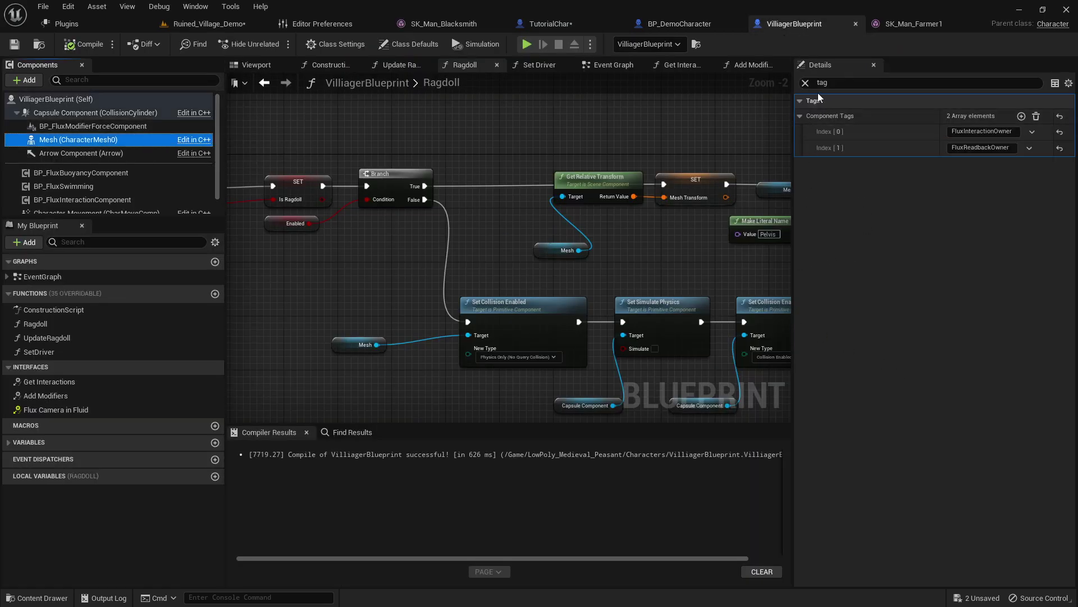
Inspect VilliagerBlueprint's pontoons Index [4] (L_Knee) and [6] (L_Ankle), then open SK_Man_Blacksmith.
left_click(806, 83)
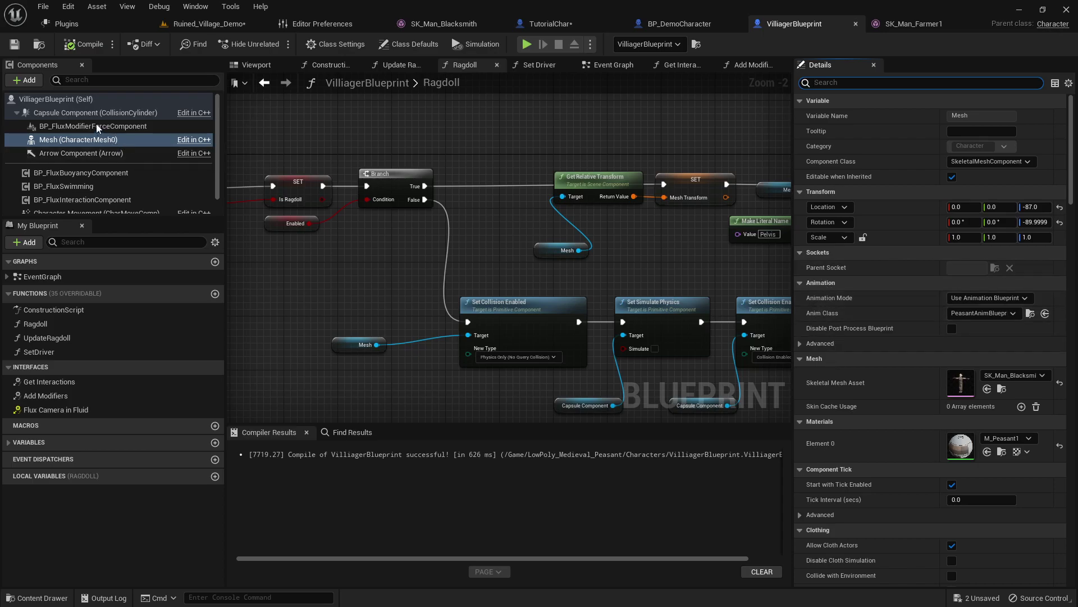
scroll(100, 196, "down", 1)
left_click(106, 158)
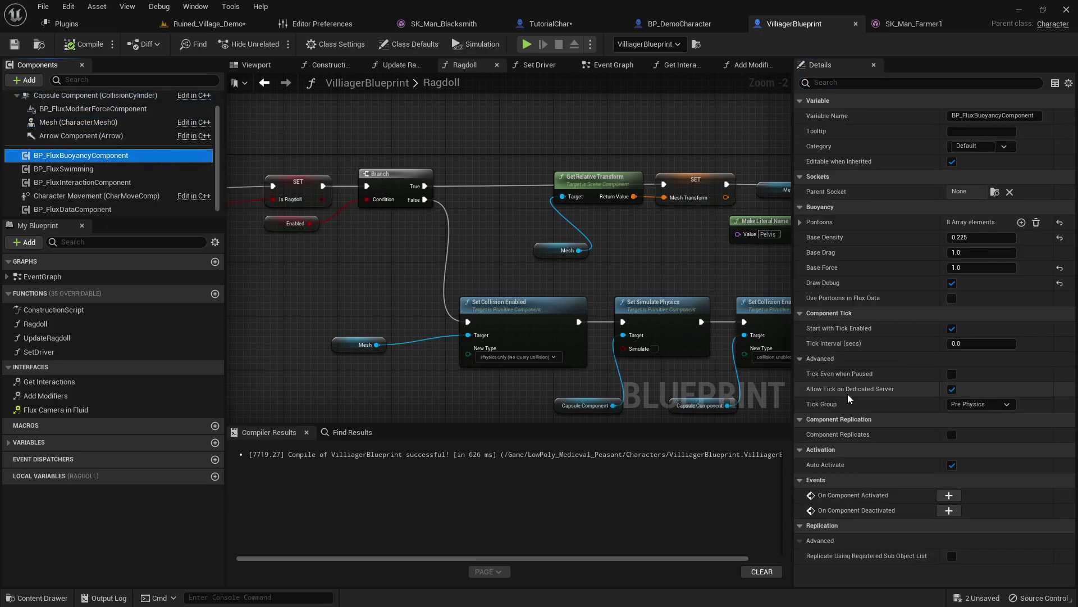
left_click(801, 221)
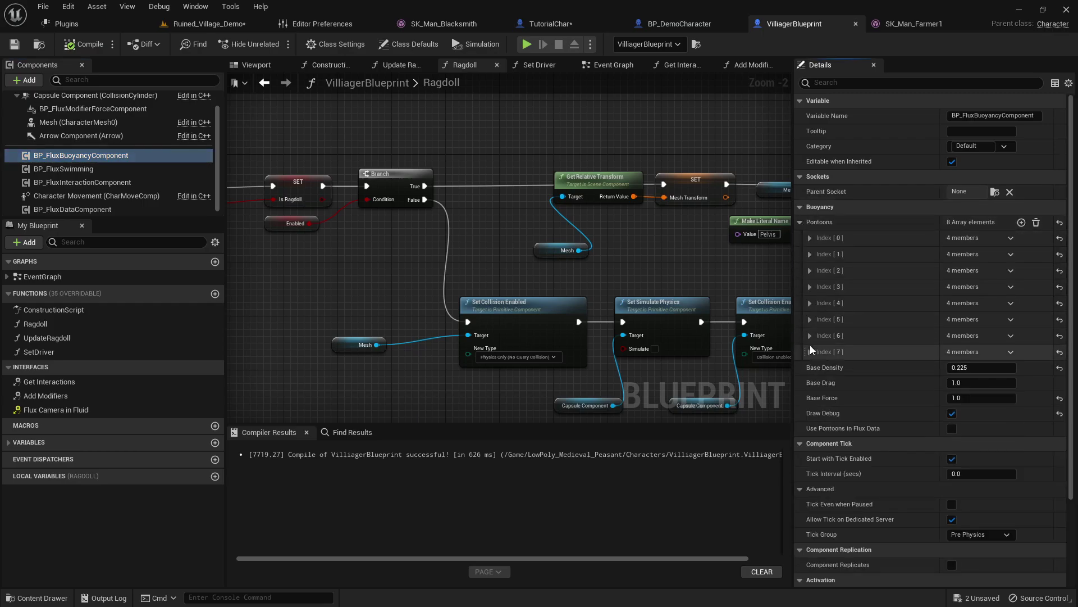
left_click(810, 303)
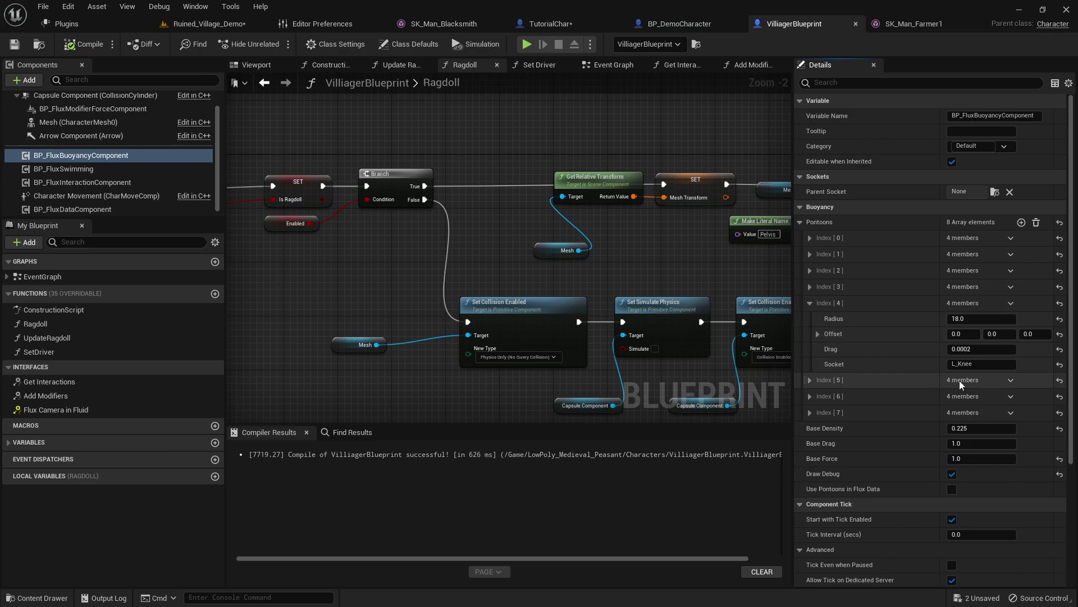
key("Return")
left_click(809, 396)
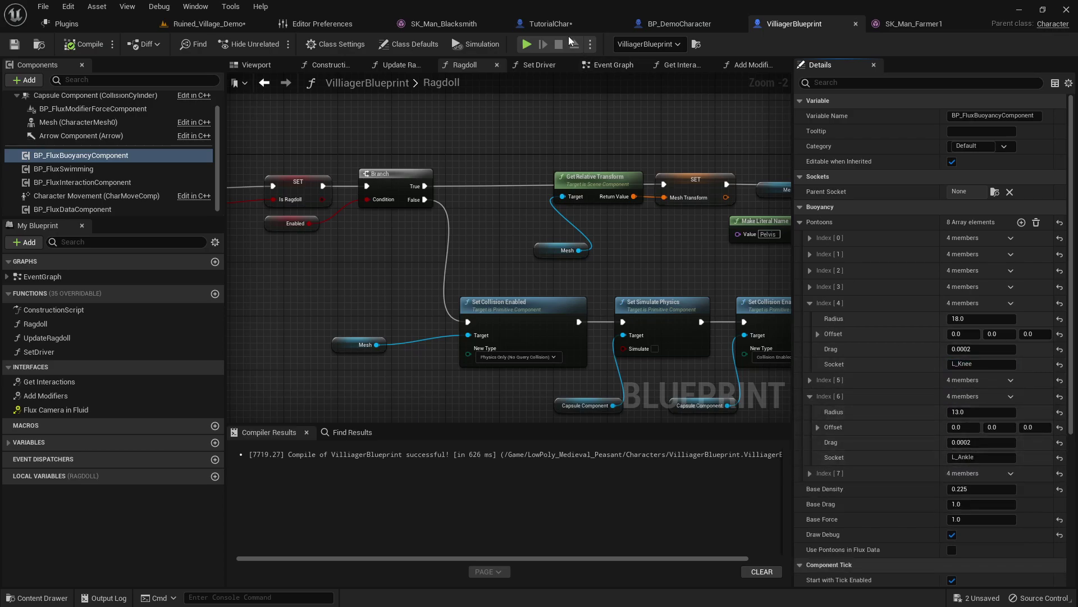
left_click(441, 24)
Set the fifth and sixth pontoon sockets to L_Knee and R_Knee.
mouse_move(523, 367)
right_mouse_down()
mouse_move(528, 383)
mouse_move(522, 352)
right_mouse_up()
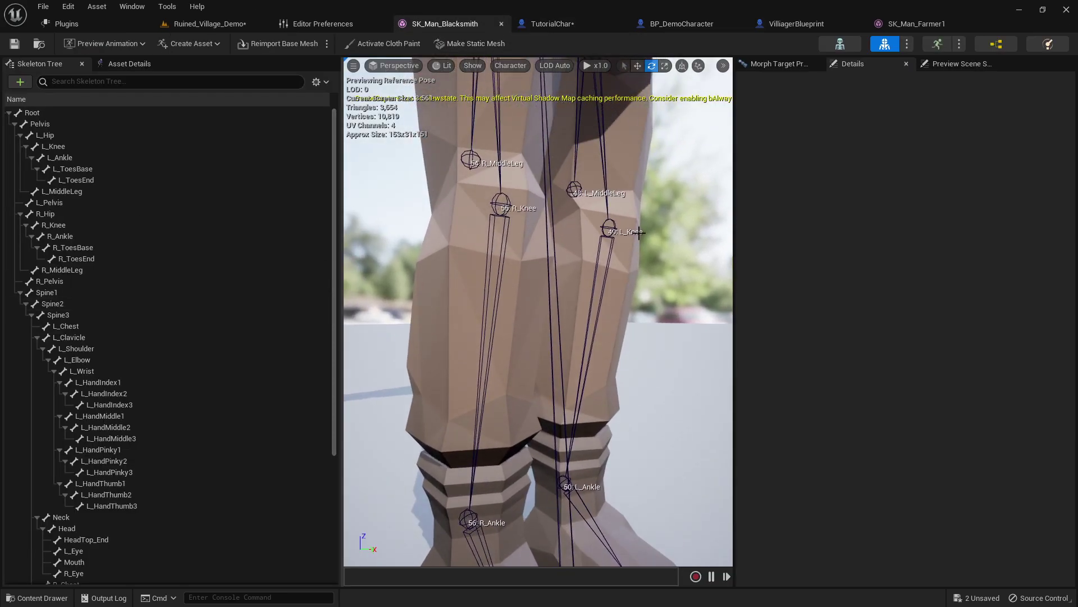
left_click(560, 28)
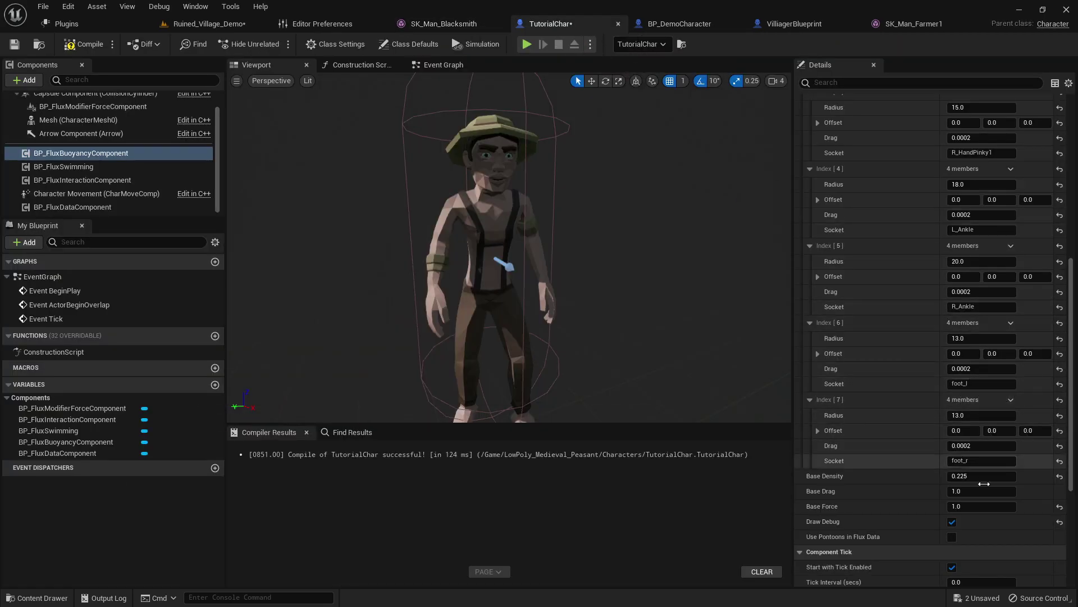
scroll(987, 477, "down", 1)
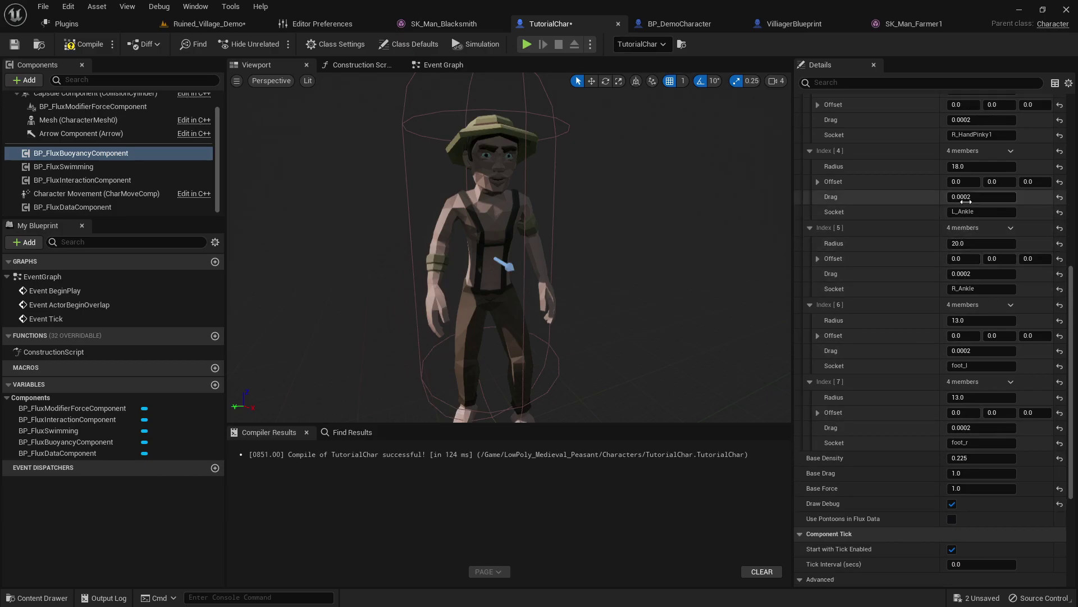
type("L_Knee")
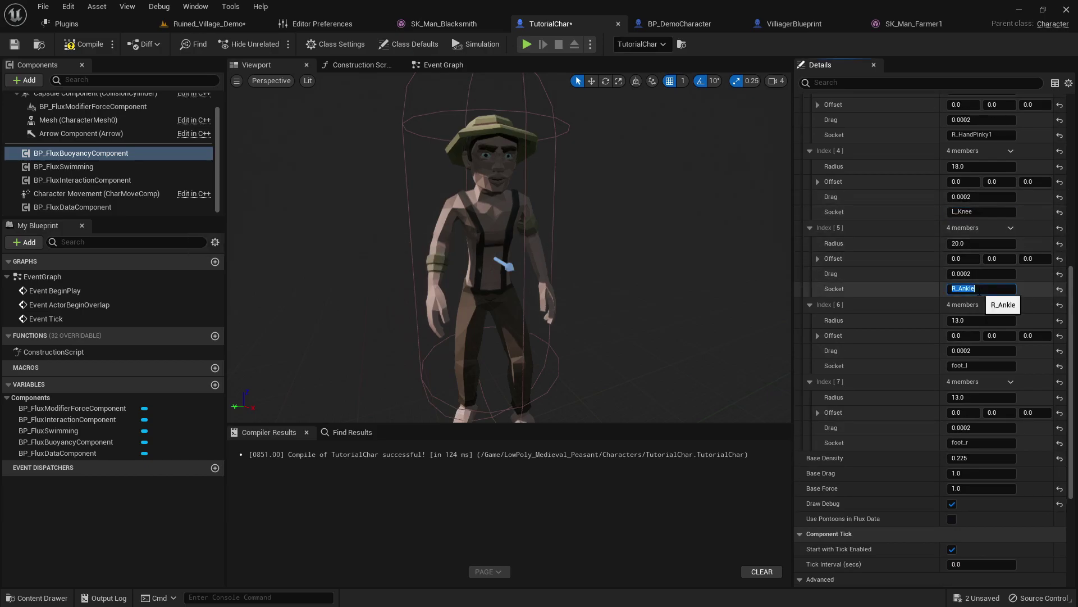
type("R_Knee")
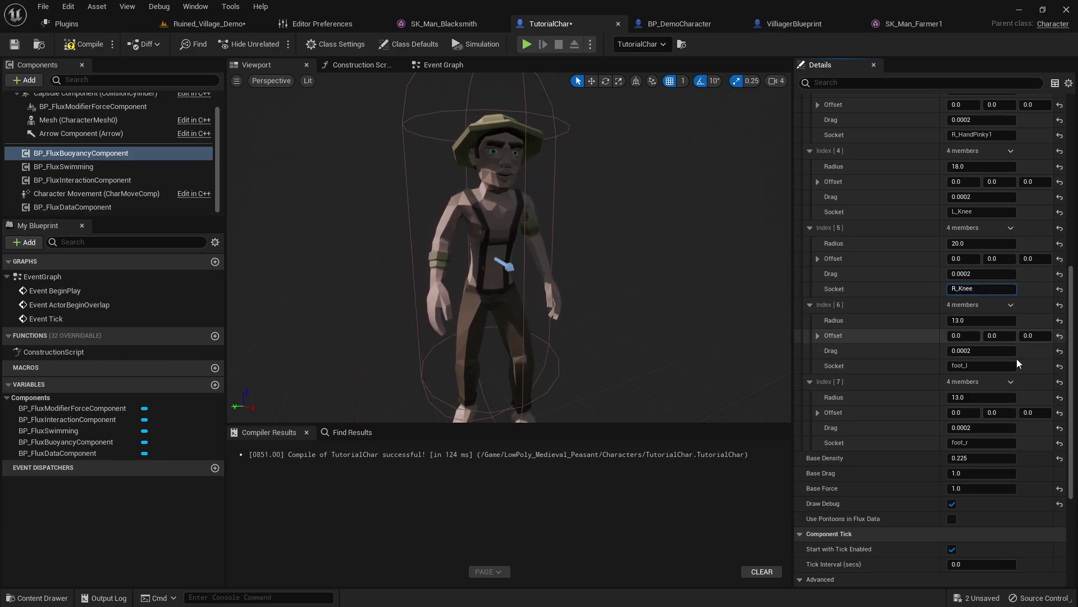
left_click(981, 366)
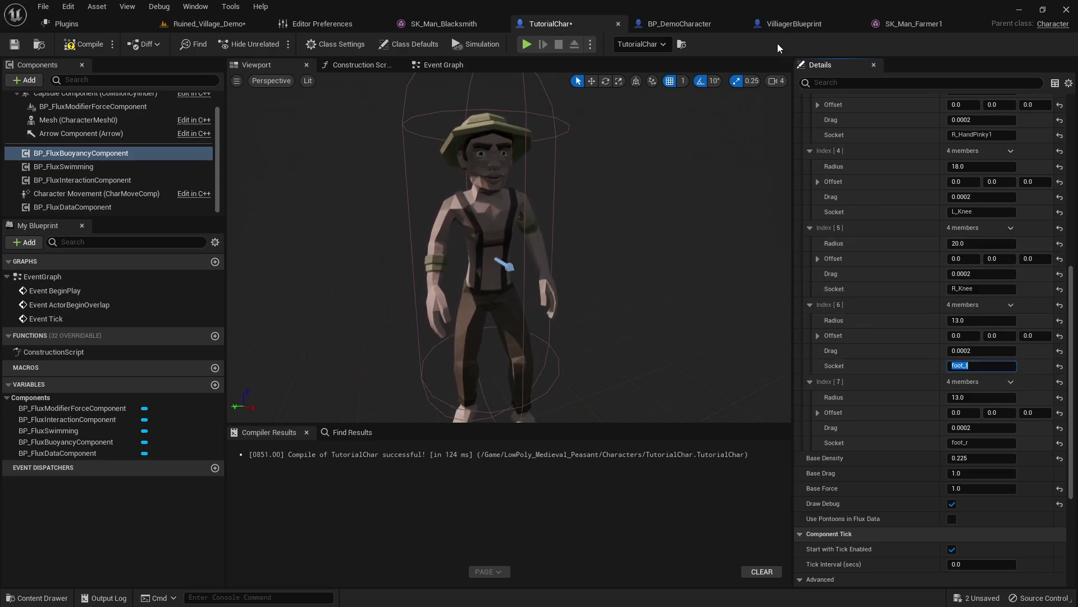
Replace the eighth pontoon's foot_r socket with R_Ankle and copy the name.
left_click(444, 24)
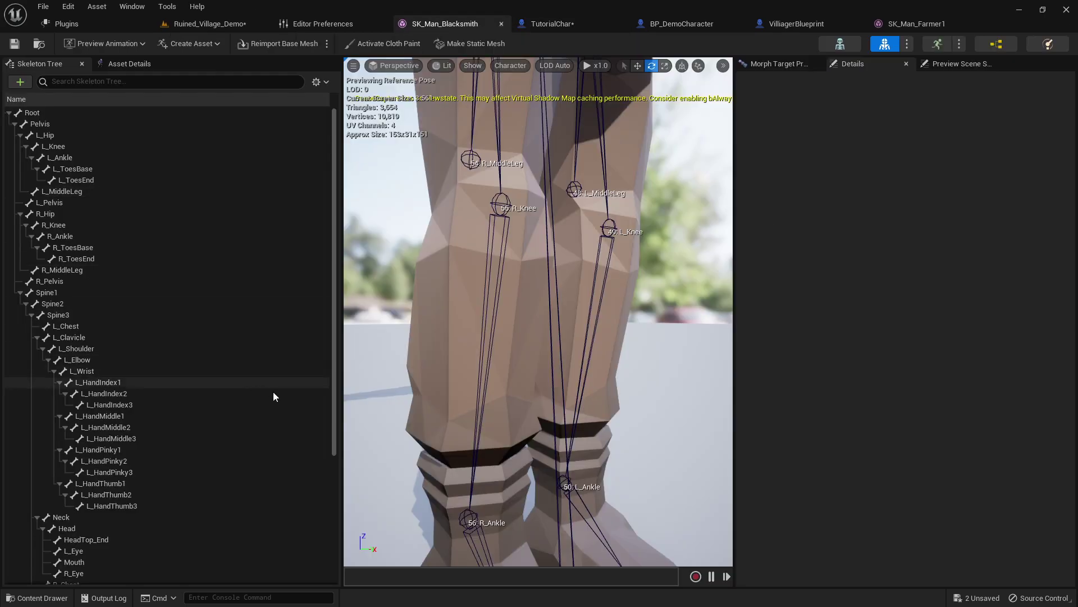
left_click(549, 24)
left_click(971, 365)
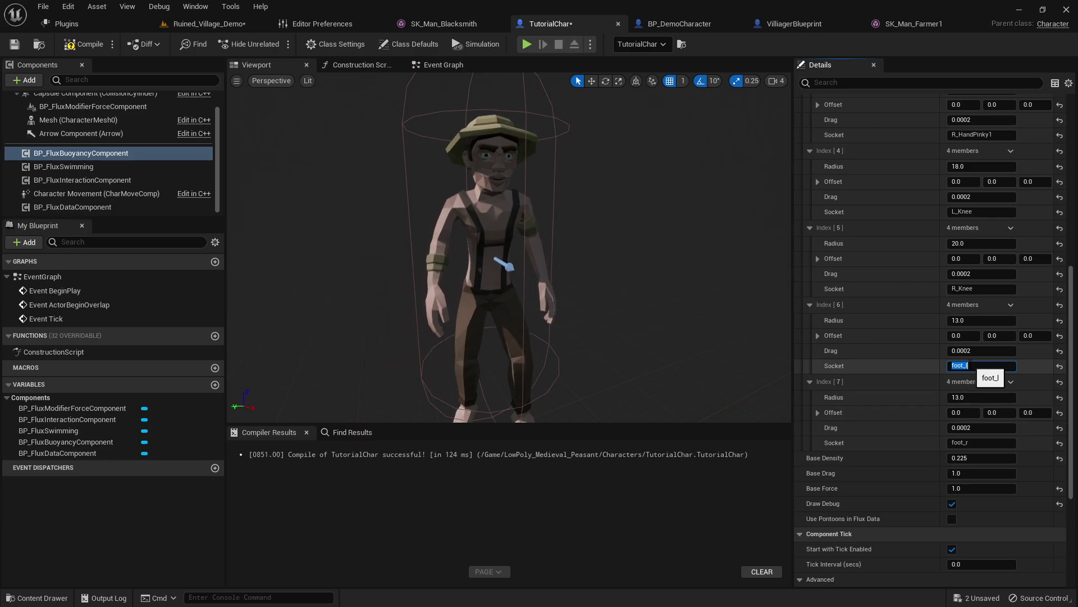
left_click(432, 25)
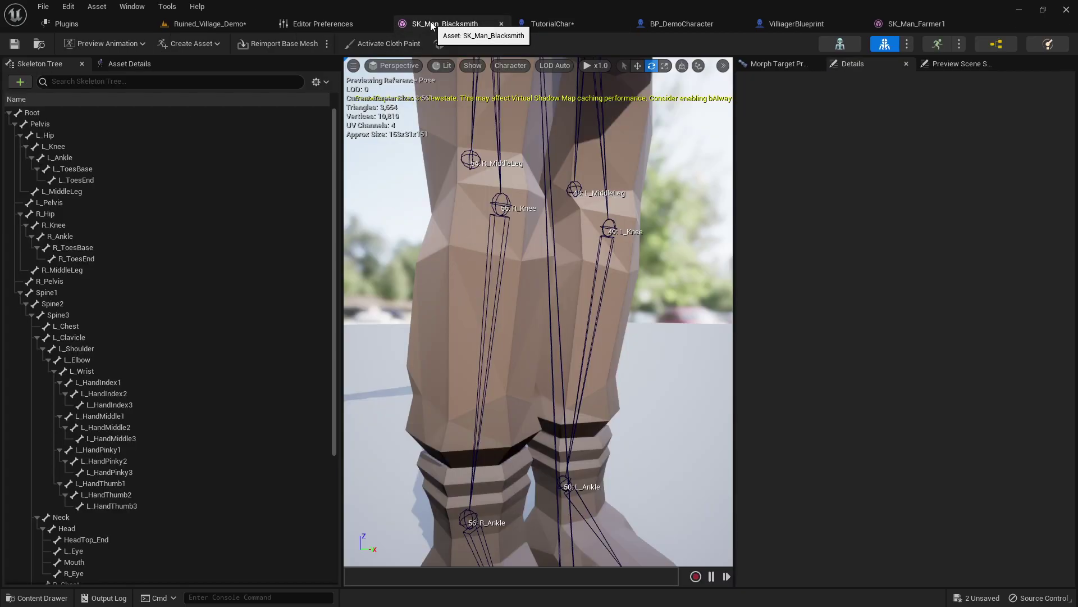
left_click(551, 24)
left_click(980, 443)
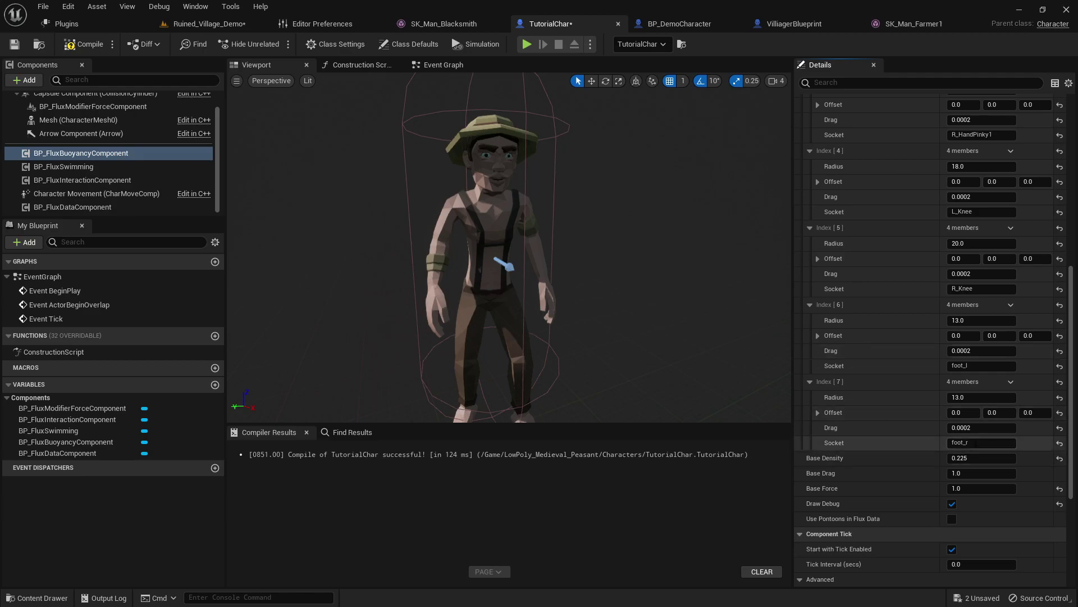
type("R")
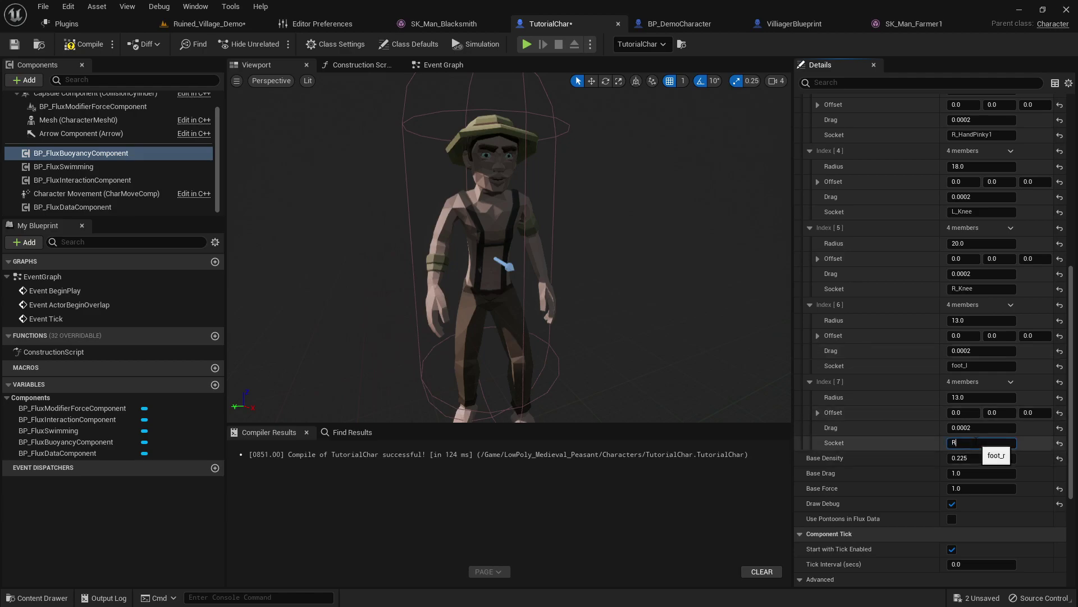
type("_Ankle")
key("ctrl+a")
key("ctrl+c")
Replace the seventh pontoon's foot_l socket with L_Ankle and review the pontoon list.
left_click(978, 365)
key("ctrl+v")
key("Home")
key("shift+Right")
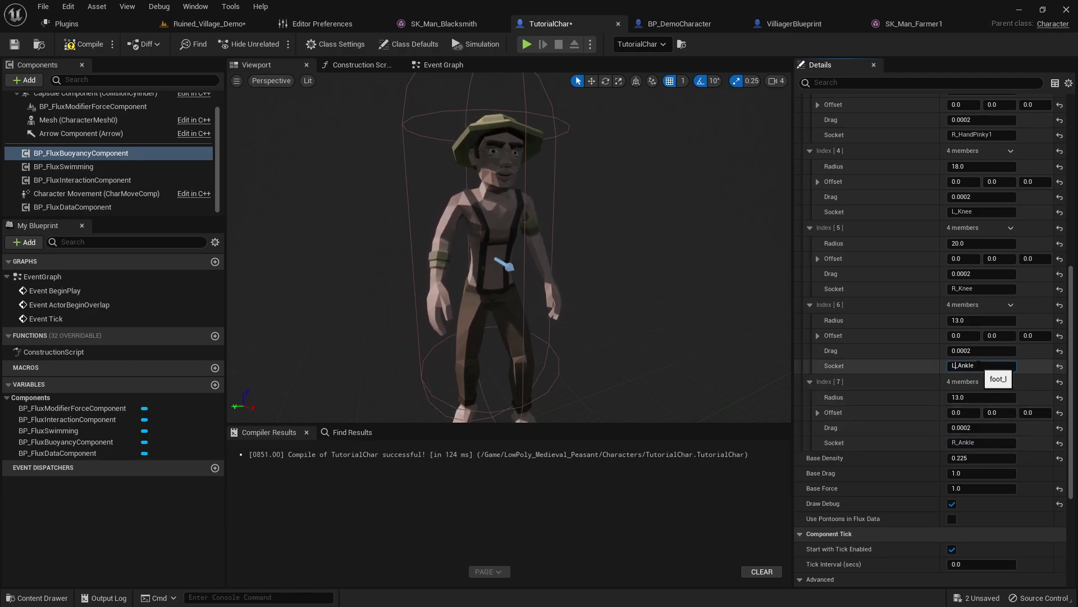
type("L")
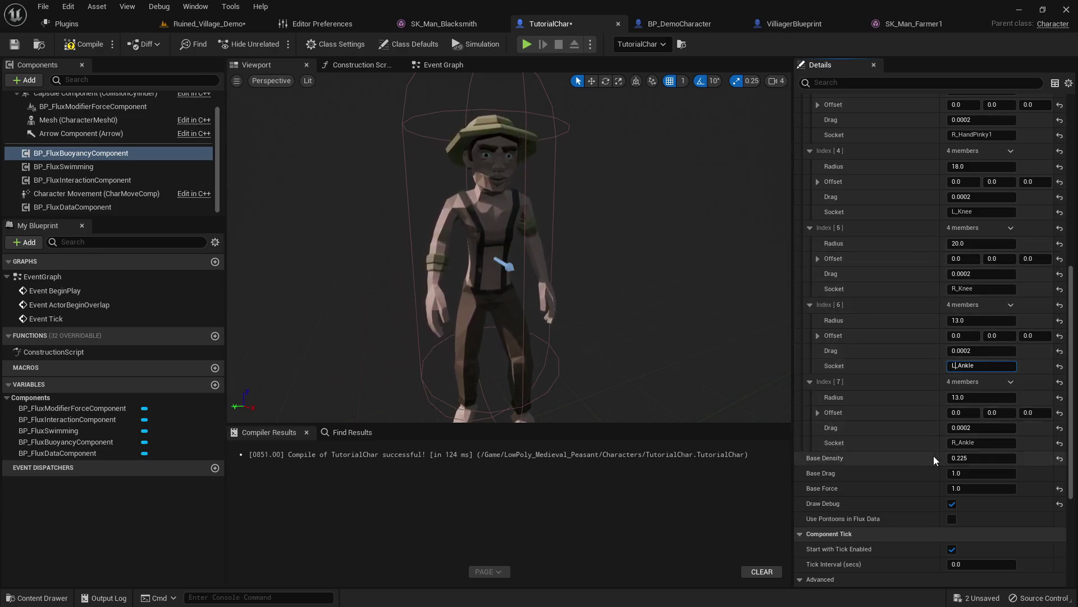
scroll(933, 456, "down", 4)
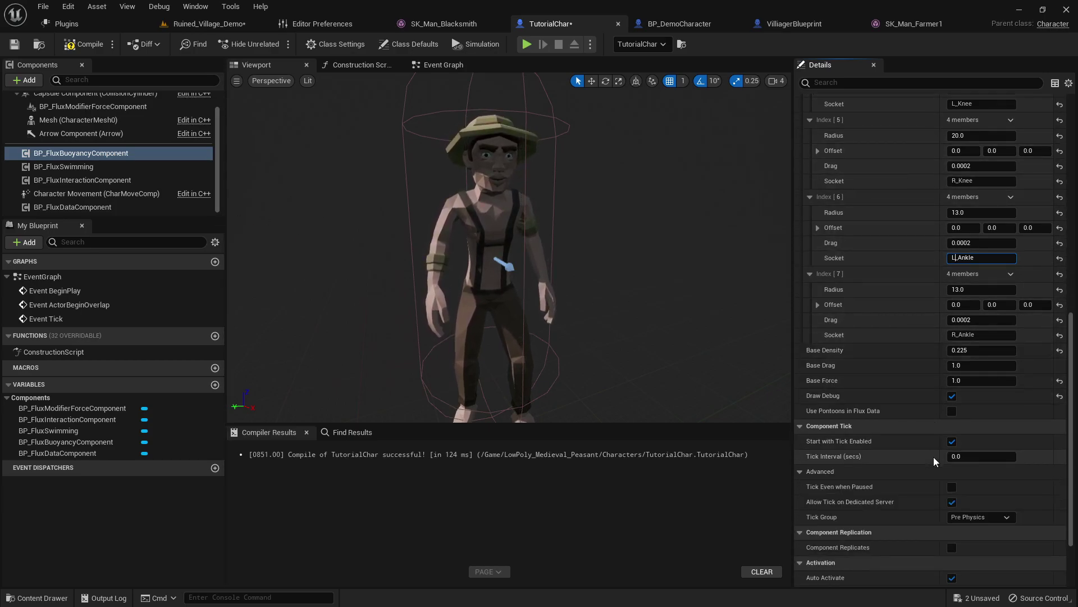
scroll(934, 457, "down", 3)
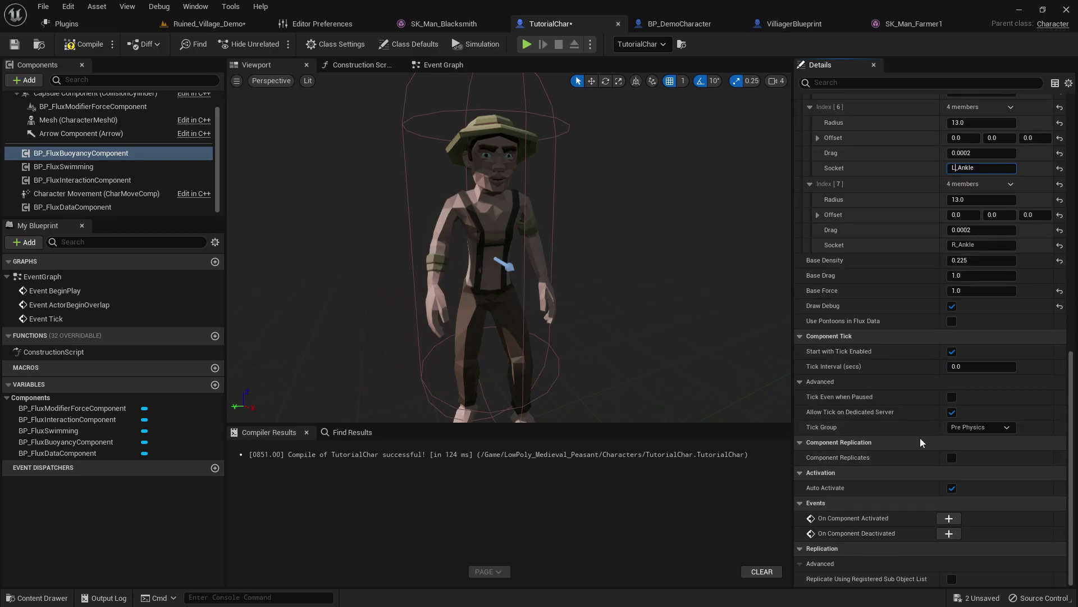
scroll(128, 161, "up", 1)
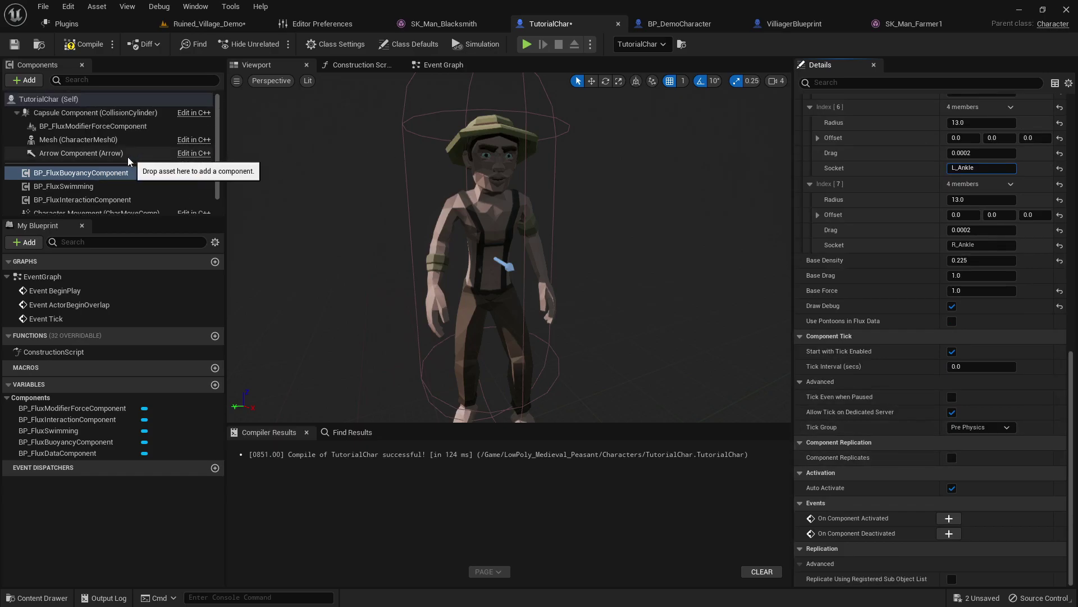
left_click(79, 139)
Compare the capsule collision preset details of TutorialChar and BP_DemoCharacter.
left_click(76, 113)
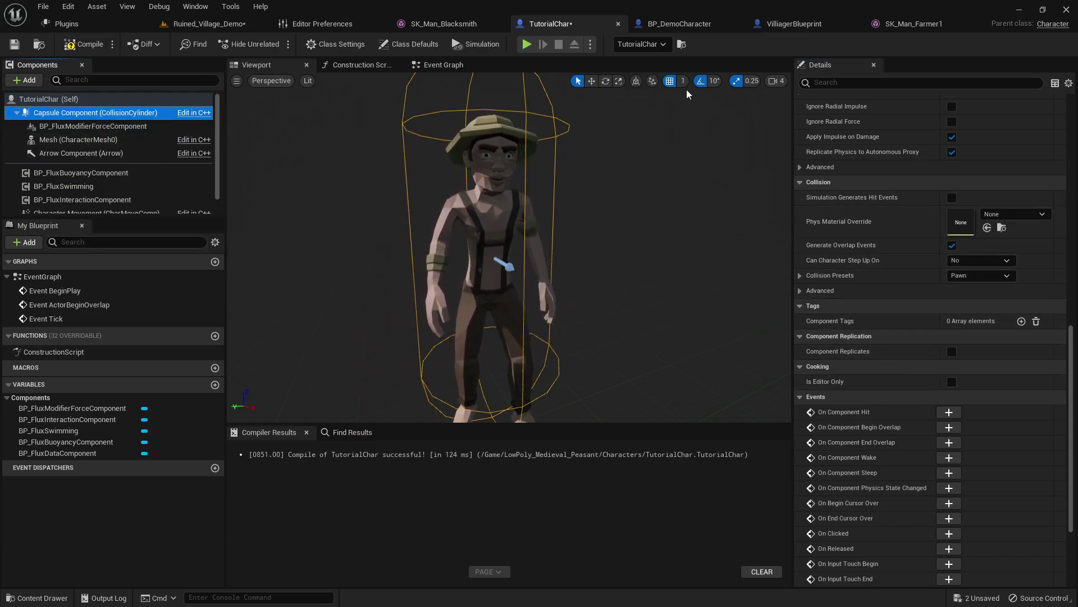
left_click(680, 24)
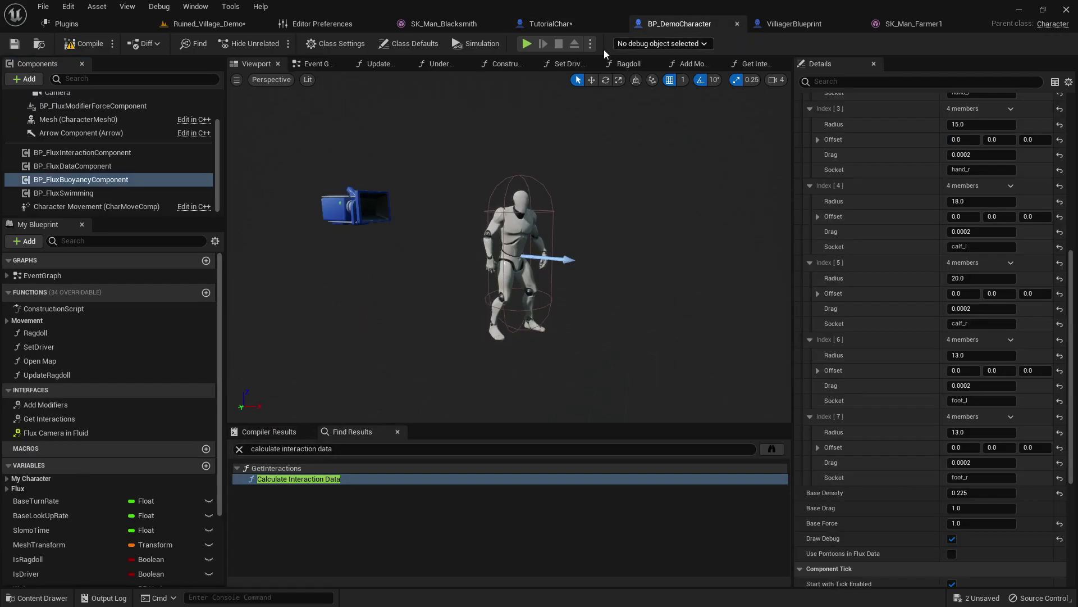
scroll(84, 113, "up", 3)
left_click(79, 112)
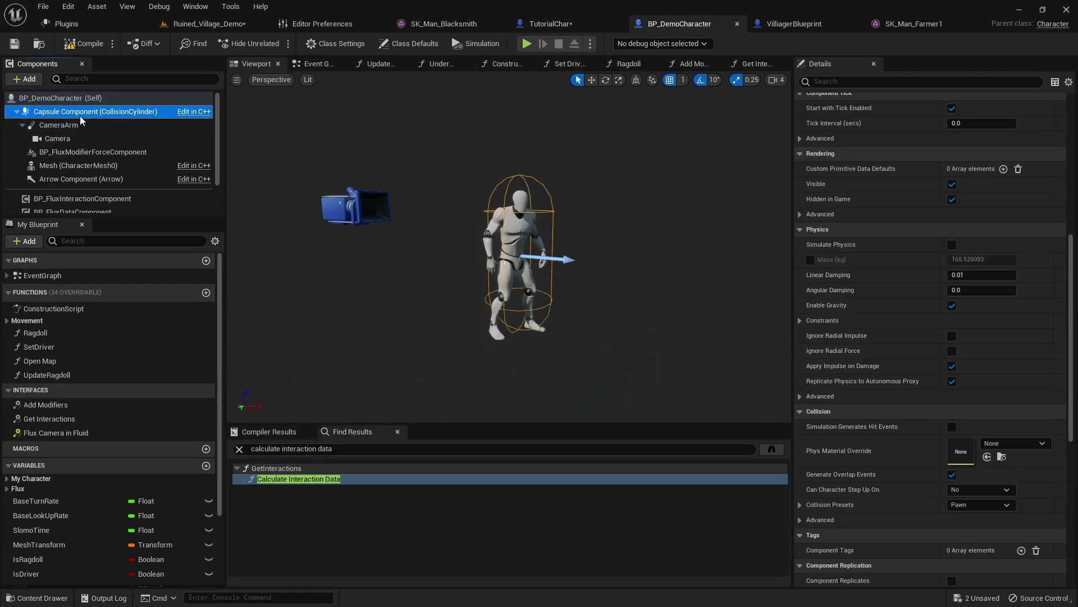
scroll(892, 286, "down", 6)
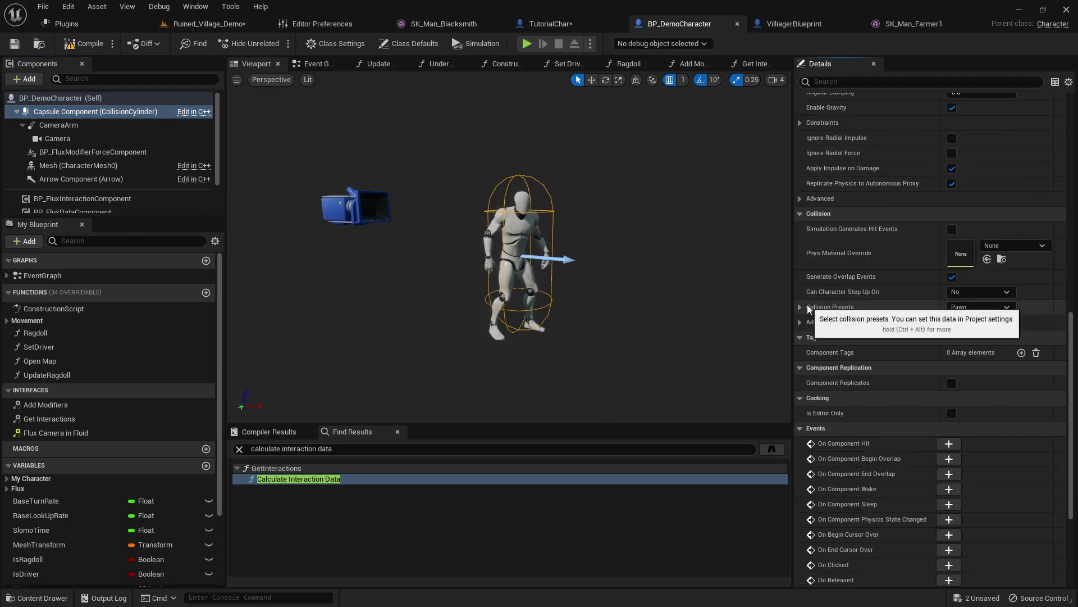
left_click(800, 307)
scroll(809, 315, "down", 1)
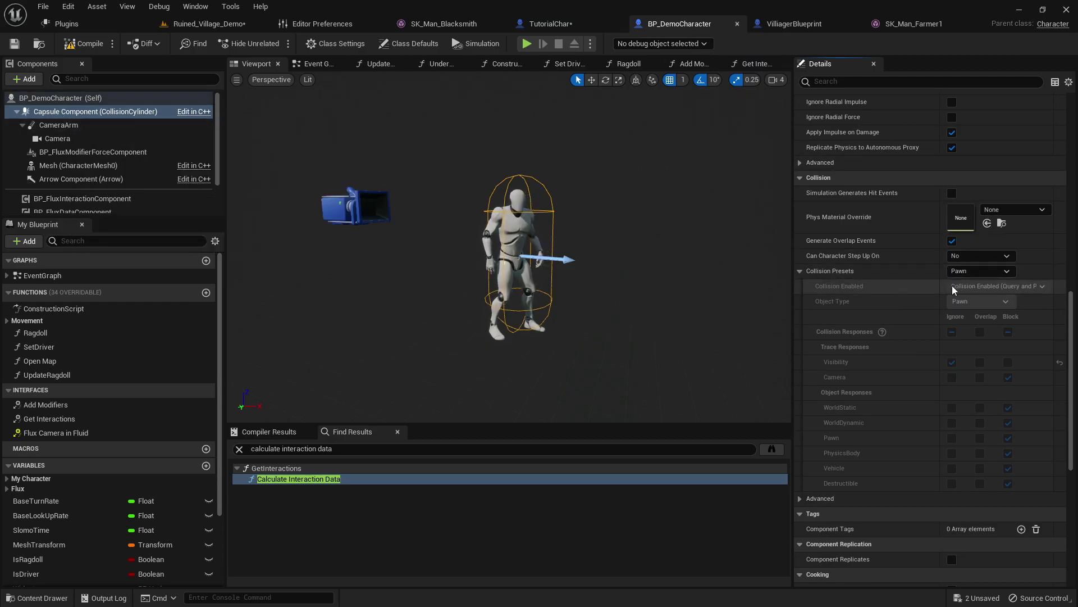
left_click(550, 24)
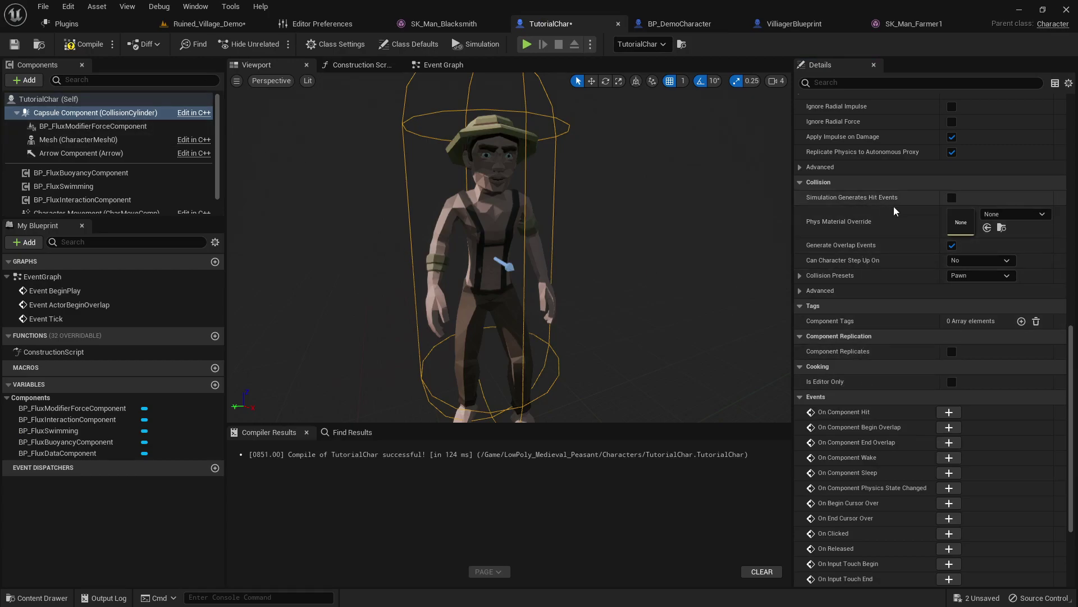
left_click(800, 275)
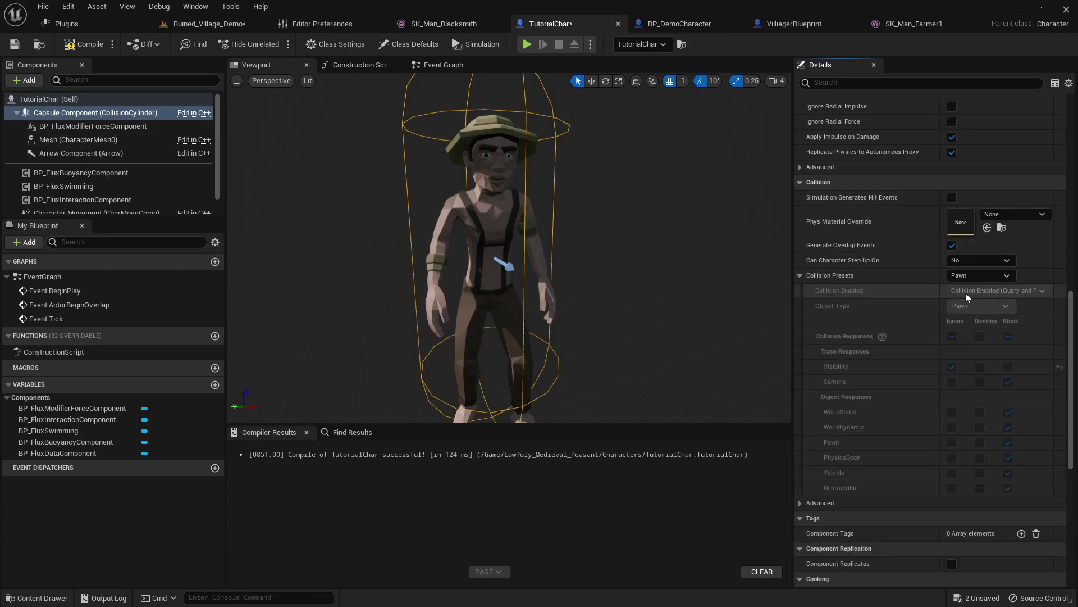
scroll(965, 299, "down", 1)
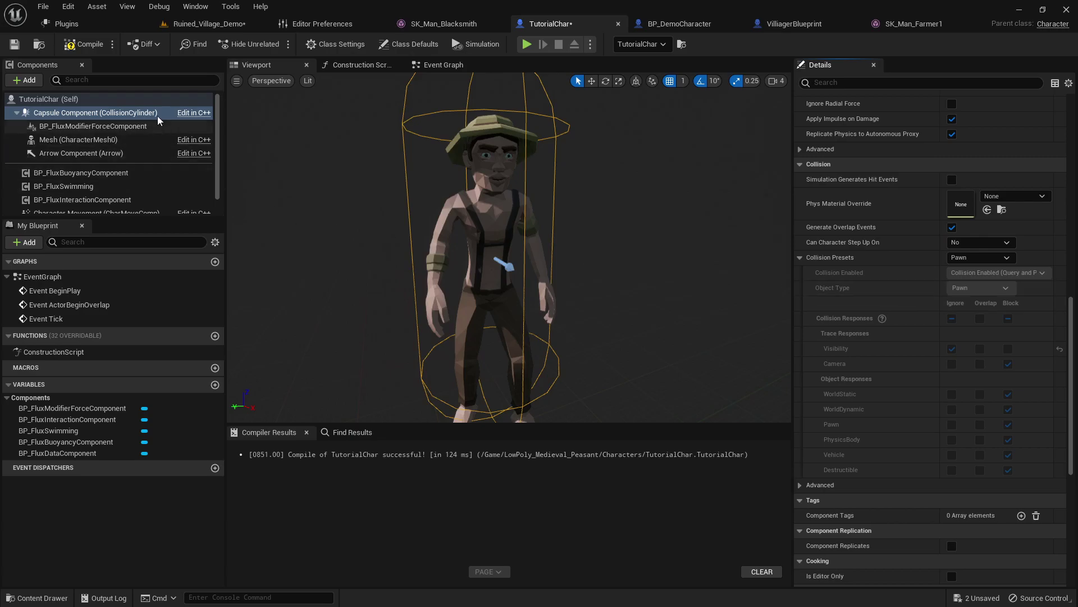
Compare both characters' mesh components, ending on TutorialChar's mesh with the CharacterMesh collision preset.
left_click(98, 139)
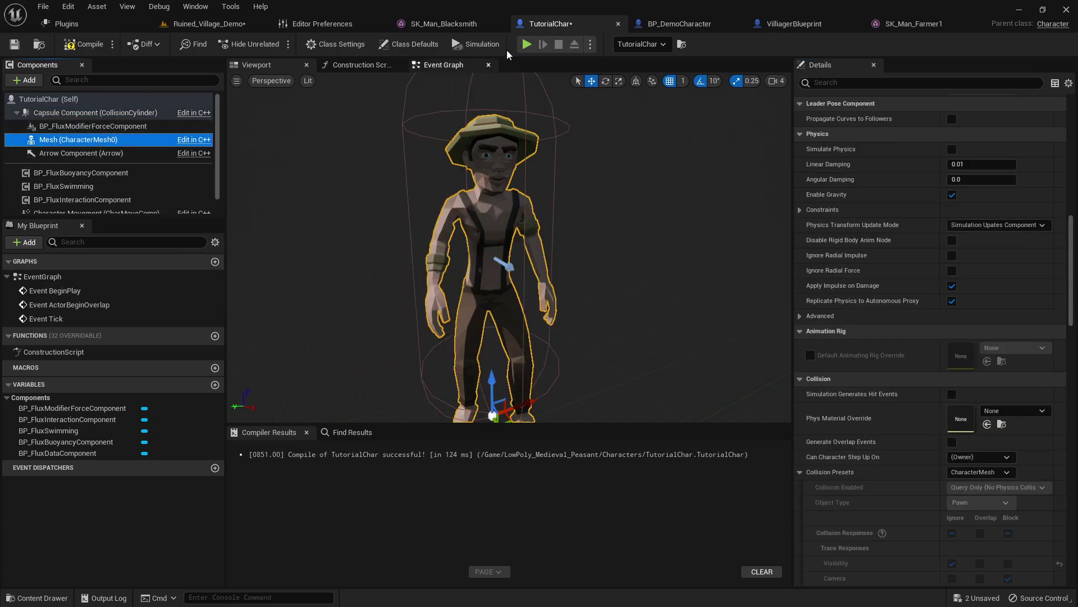
left_click(654, 28)
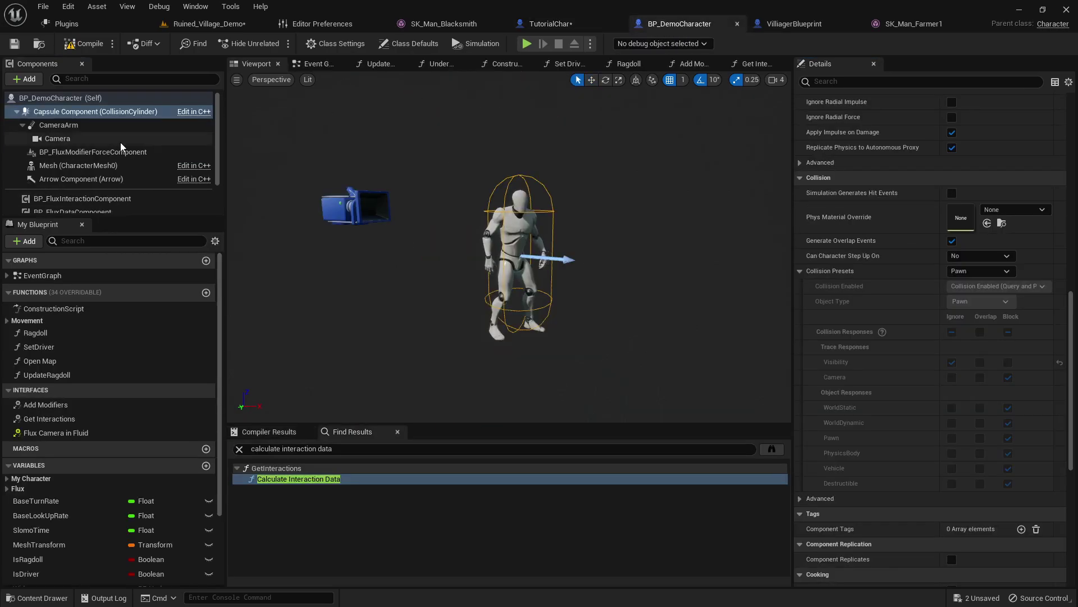
left_click(73, 165)
scroll(916, 344, "down", 3)
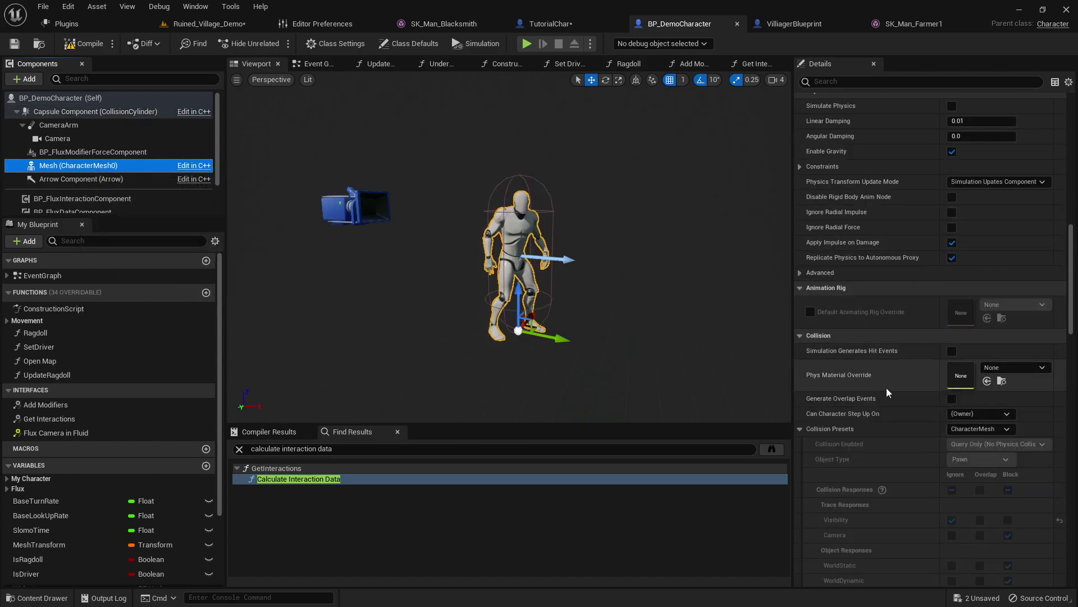
scroll(922, 382, "up", 1)
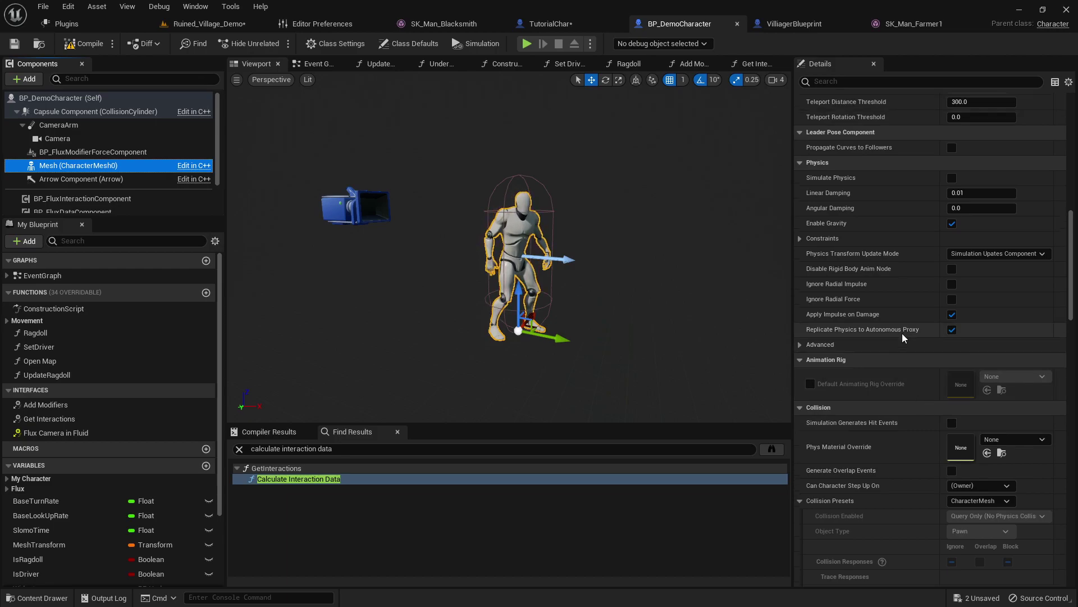
scroll(872, 430, "down", 4)
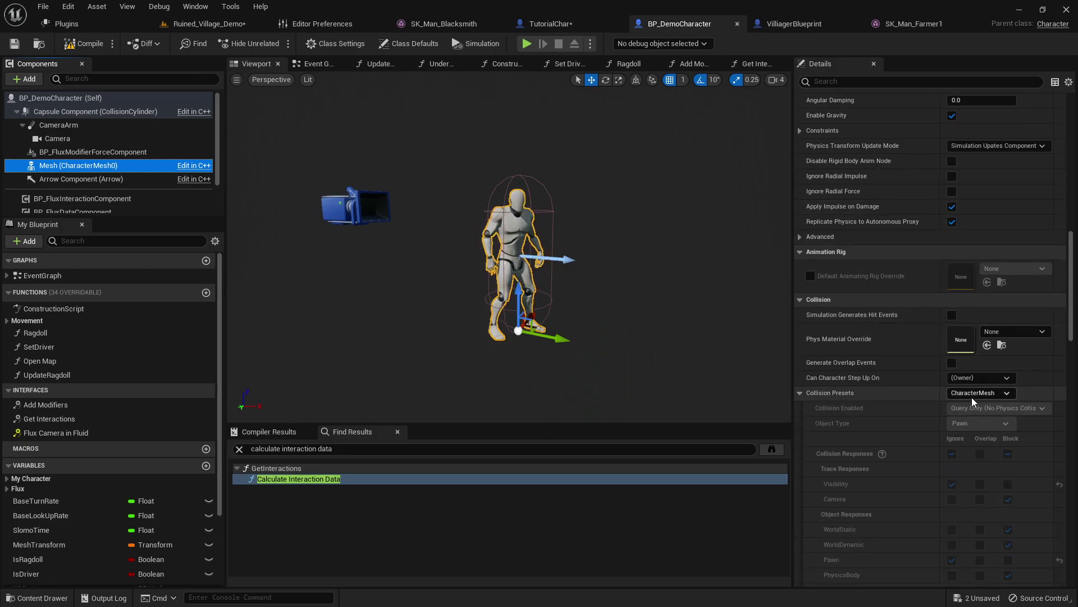
scroll(973, 397, "down", 1)
left_click(574, 27)
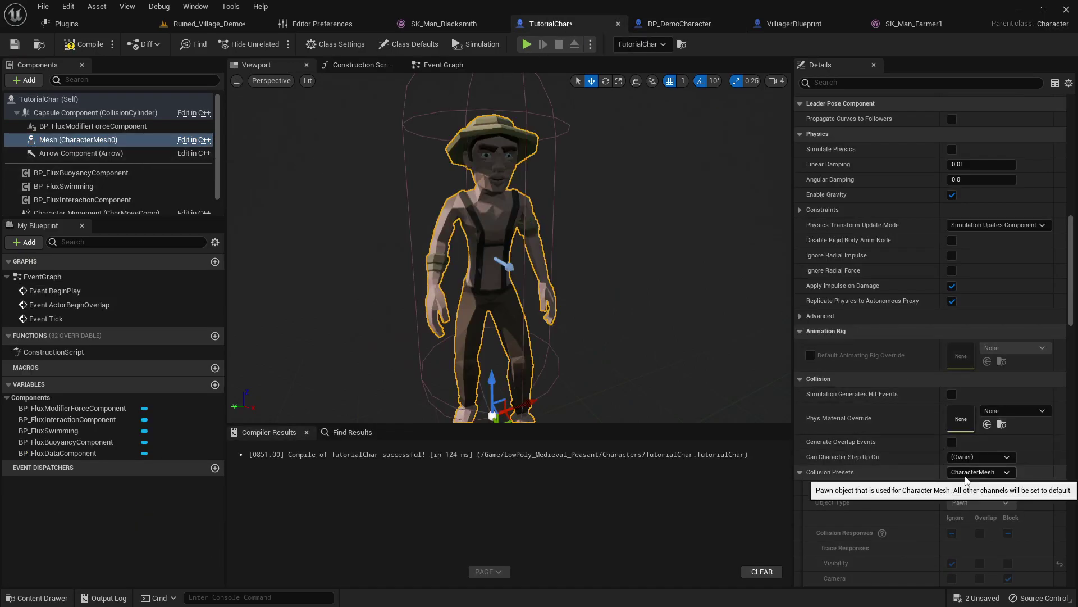
scroll(953, 481, "down", 1)
scroll(953, 481, "down", 11)
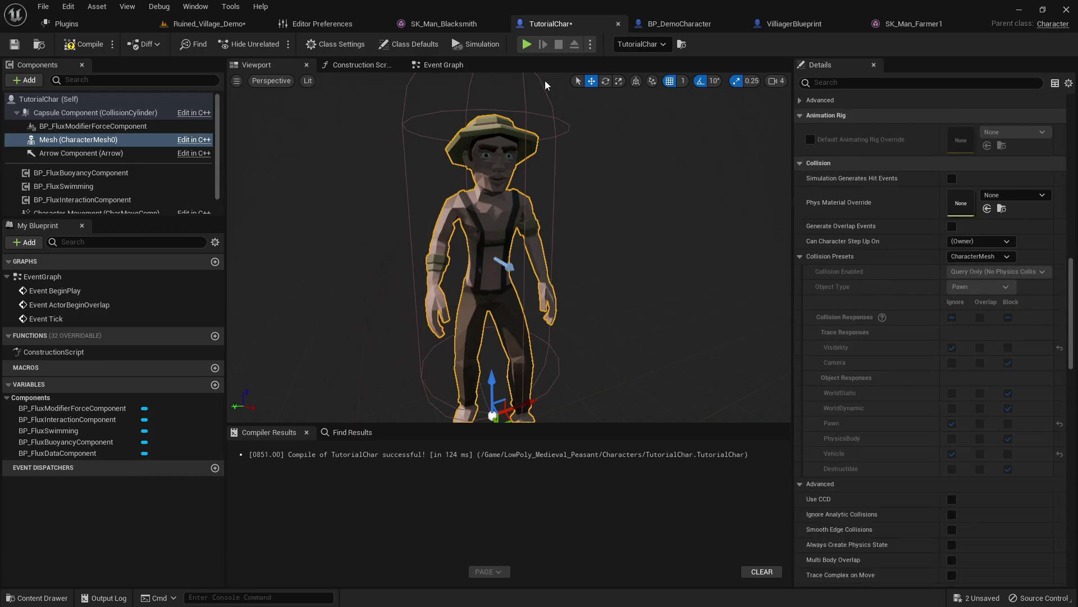
Check BP_FluxBuoyancyComponent's ankle pontoons, then view BP_FluxSwimming's settings while orbiting the character.
left_click(106, 172)
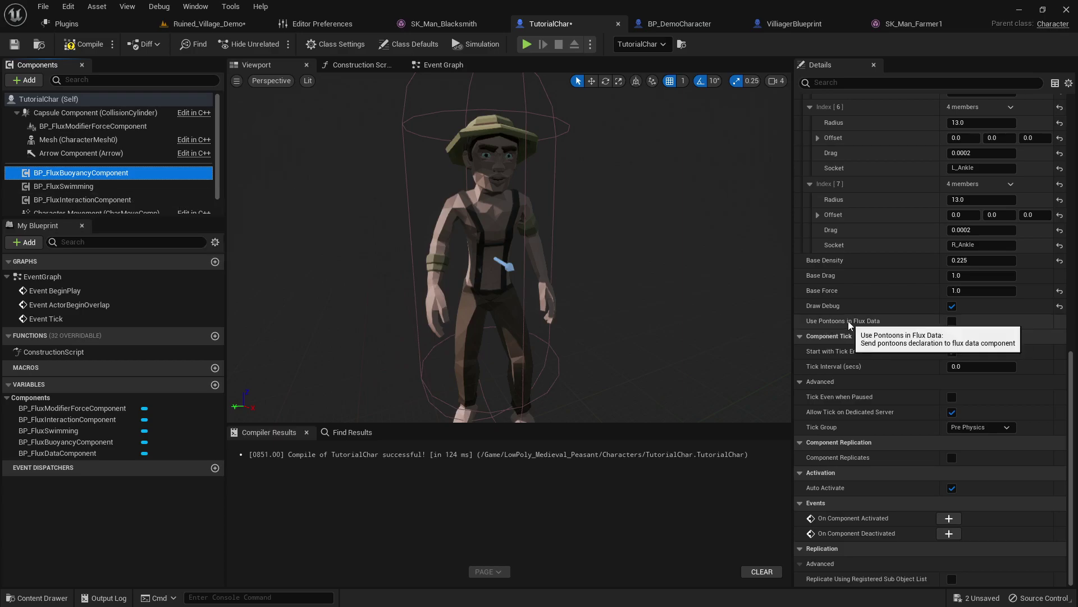
left_click(80, 189)
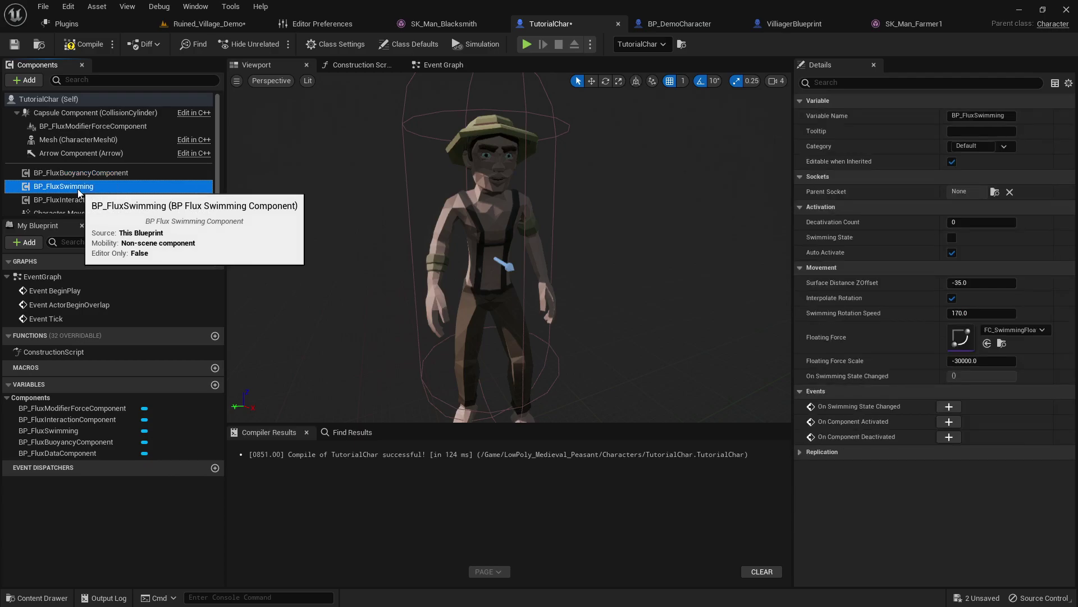
mouse_move(532, 254)
right_mouse_down()
mouse_move(523, 270)
mouse_move(517, 261)
right_mouse_up()
left_click_drag(517, 261, 524, 238)
mouse_move(524, 238)
right_mouse_down()
mouse_move(524, 255)
mouse_move(519, 241)
right_mouse_up()
left_click_drag(496, 258, 499, 252)
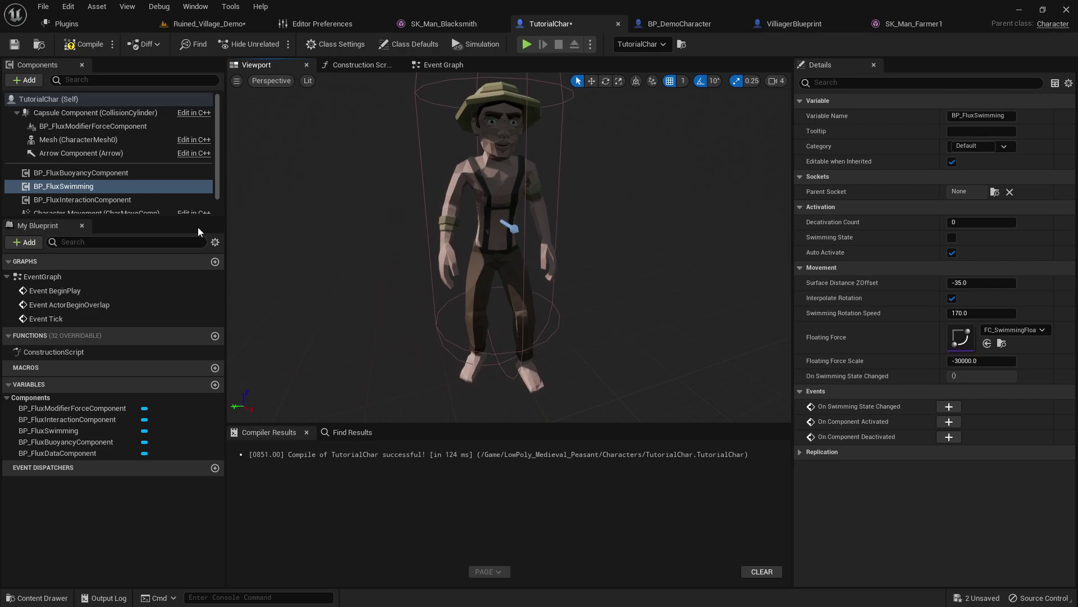
Select BP_FluxInteractionComponent and orbit the viewport around the character.
left_click(113, 199)
left_click_drag(351, 216, 356, 209)
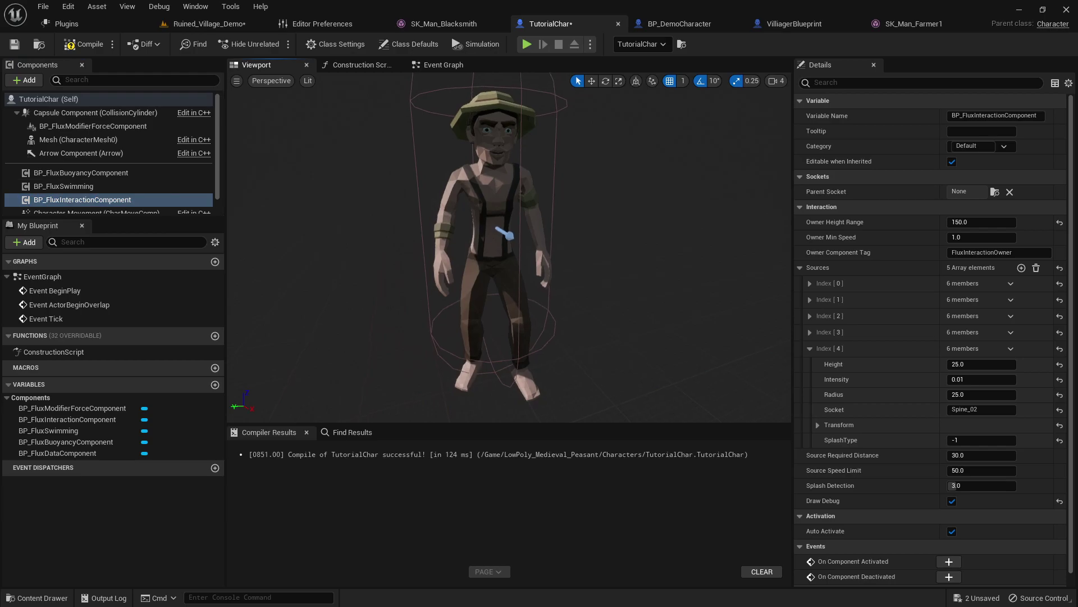
right_click_drag(350, 211, 351, 213)
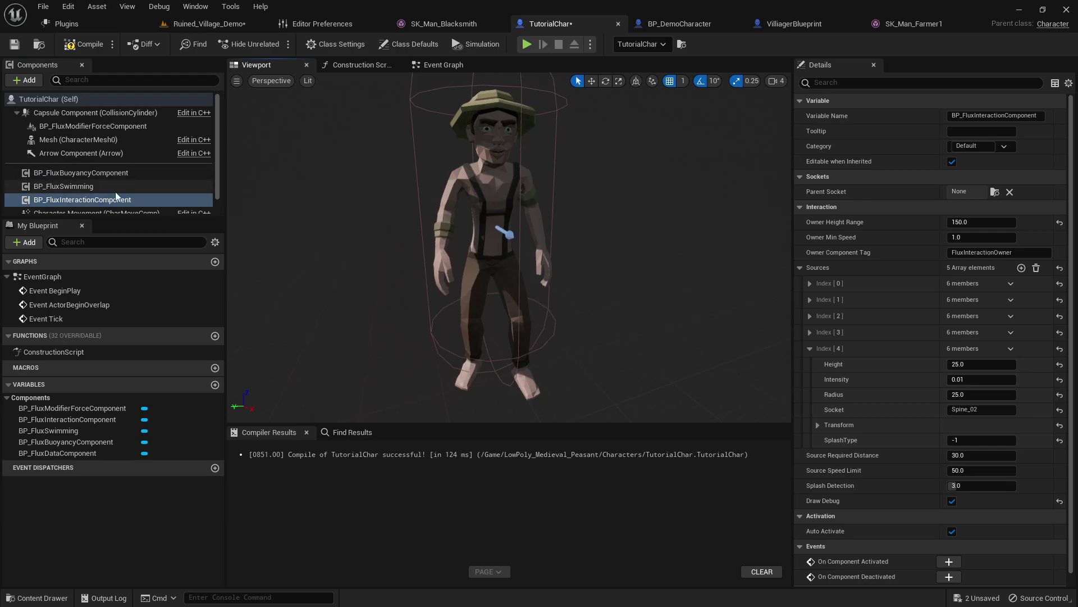
left_click_drag(428, 216, 428, 223)
right_click_drag(428, 224, 427, 219)
left_click_drag(428, 219, 385, 232)
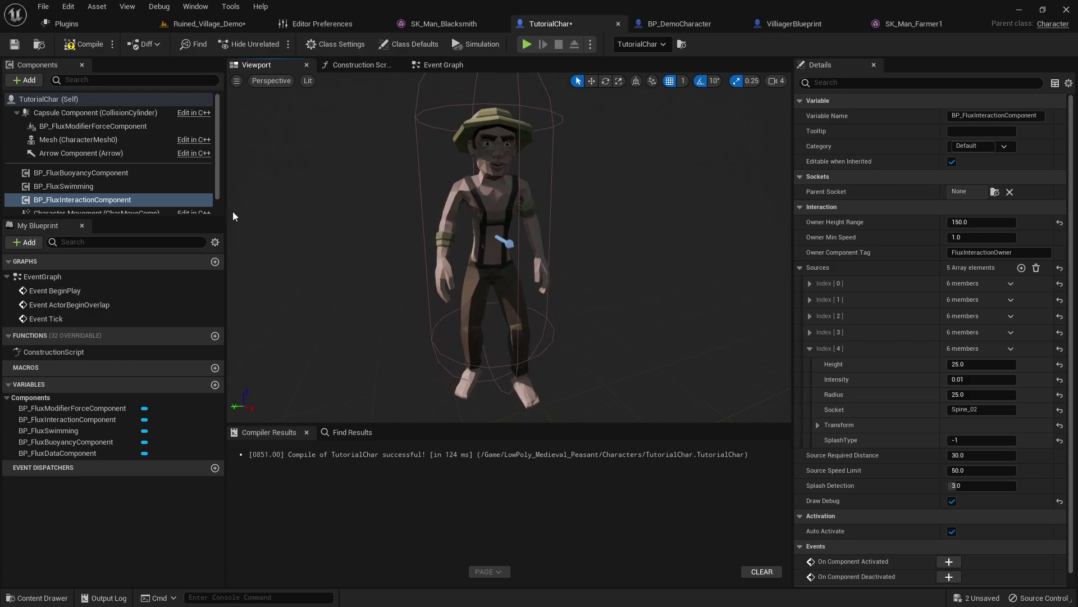
Compare the interaction component's settings against BP_FluxSwimming's, switching back and forth.
left_click(94, 186)
left_click(93, 200)
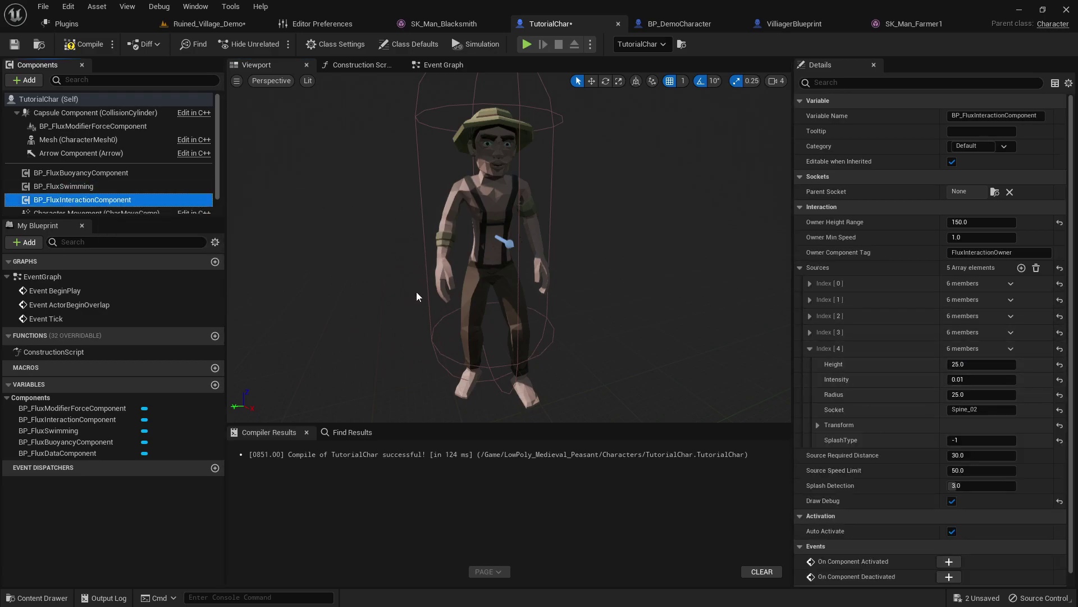
right_click_drag(531, 308, 528, 312)
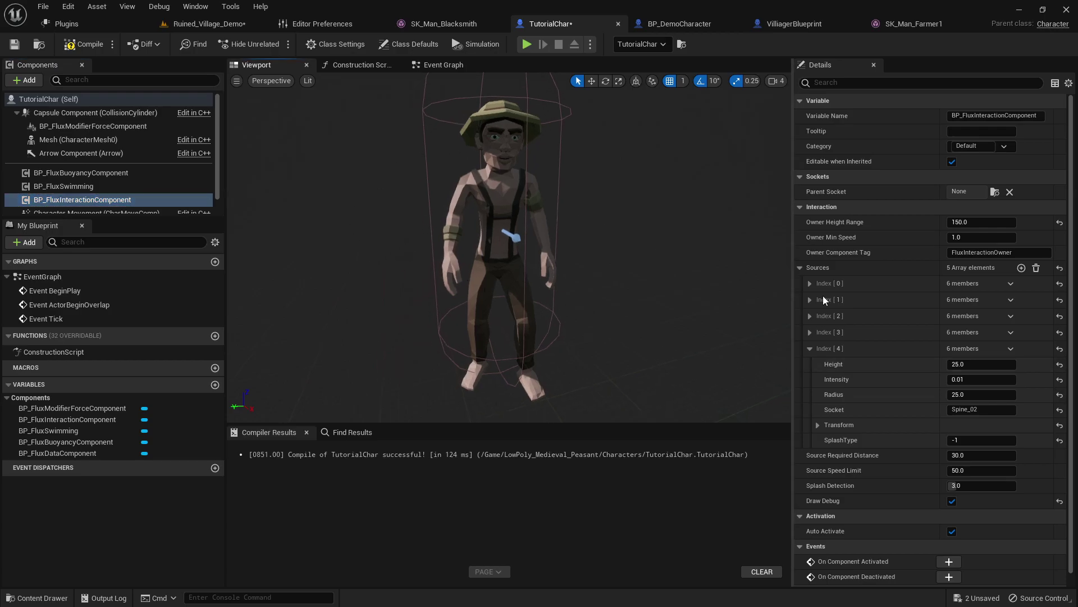
left_click(71, 186)
left_click(82, 201)
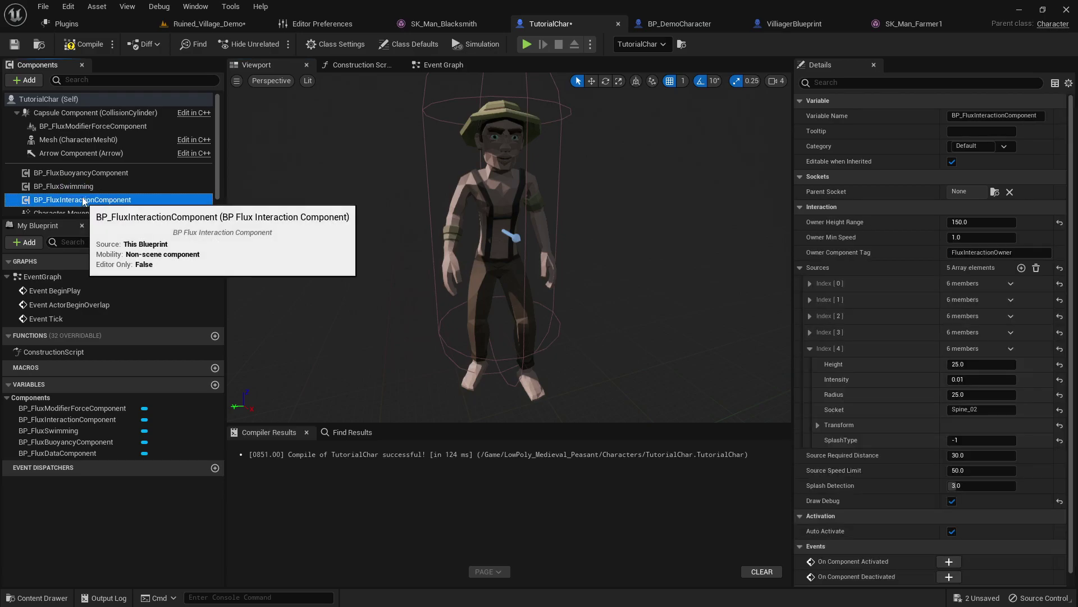
left_click(71, 186)
left_click(84, 199)
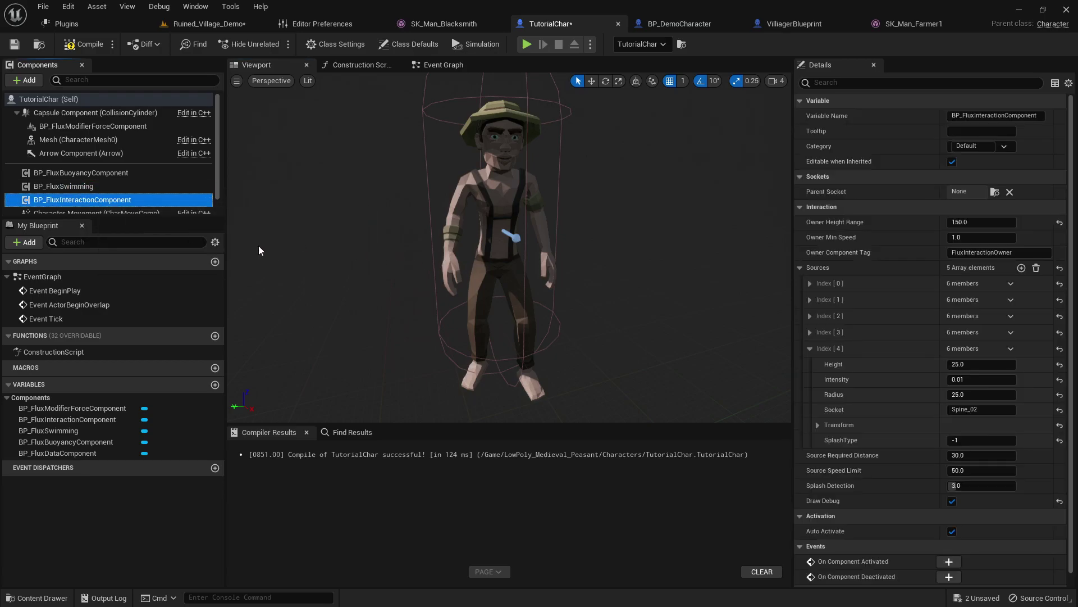
left_click(84, 186)
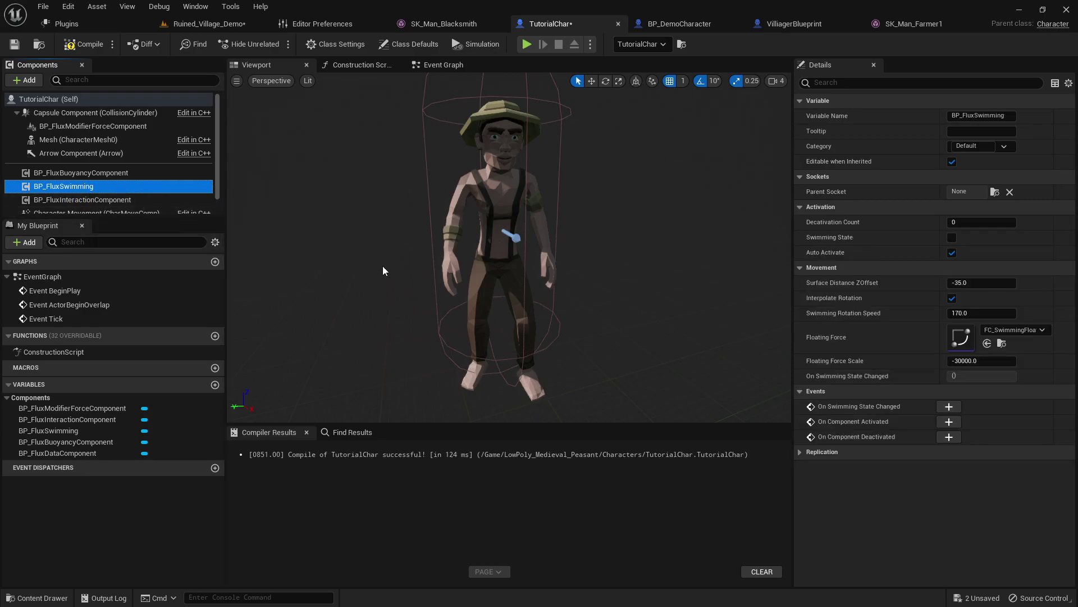
right_click_drag(383, 267, 388, 269)
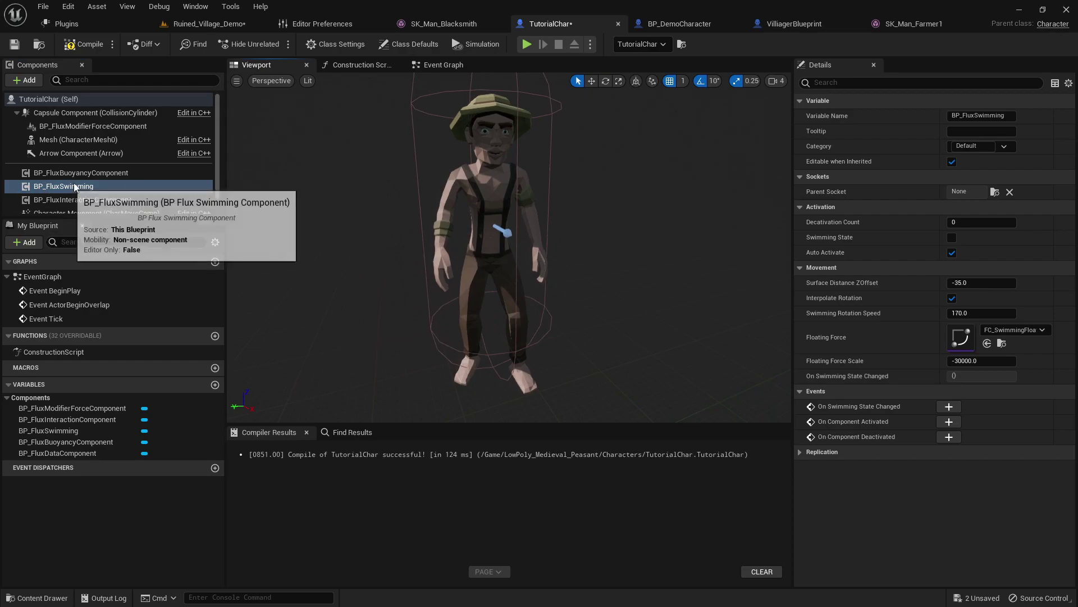
left_click(91, 199)
left_click_drag(317, 245, 321, 242)
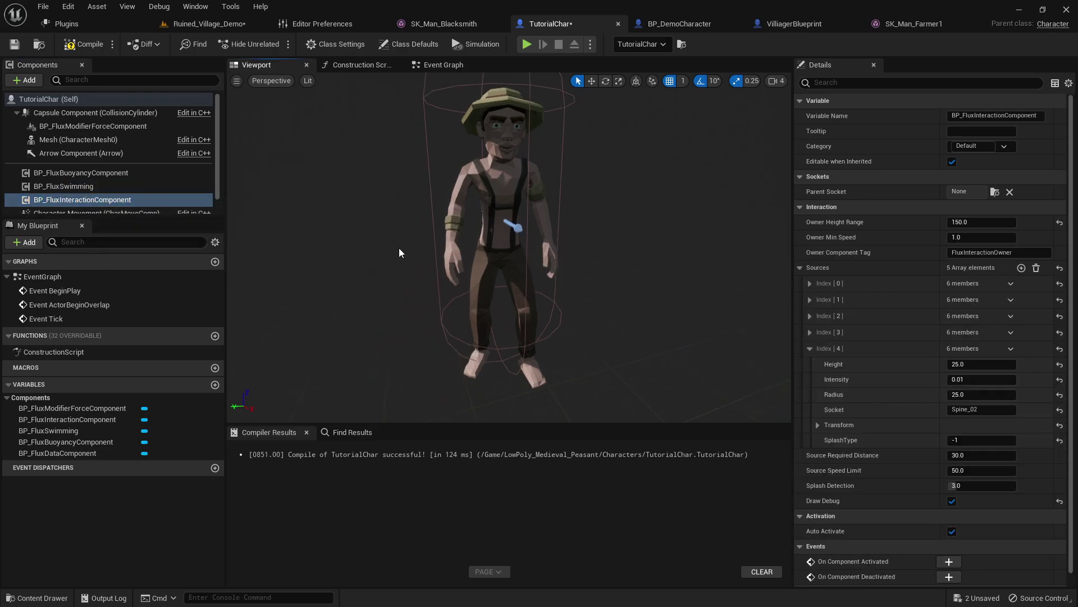
left_click(96, 189)
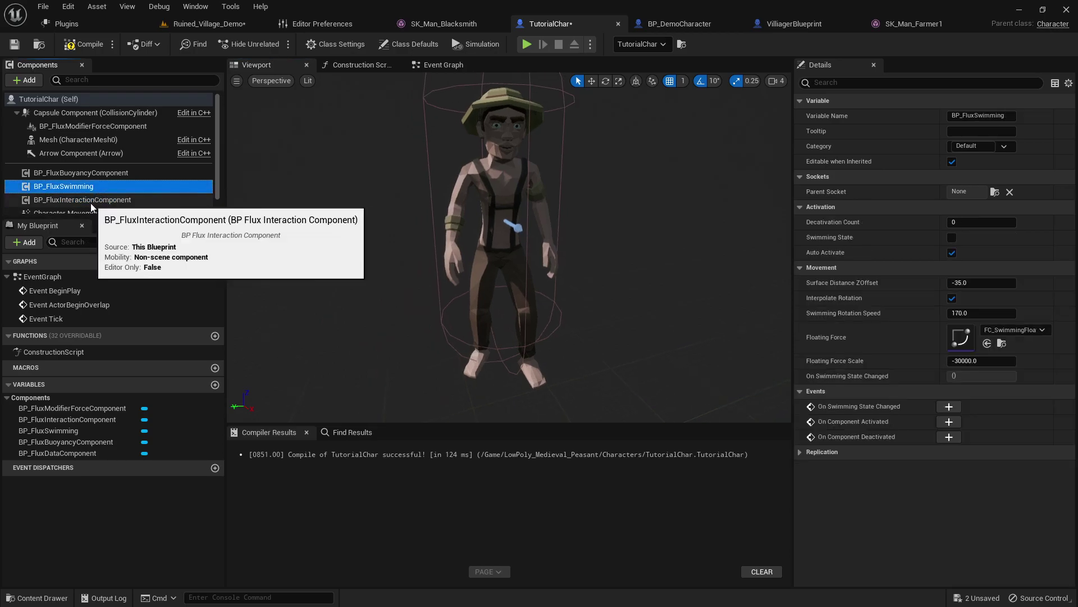
left_click(83, 200)
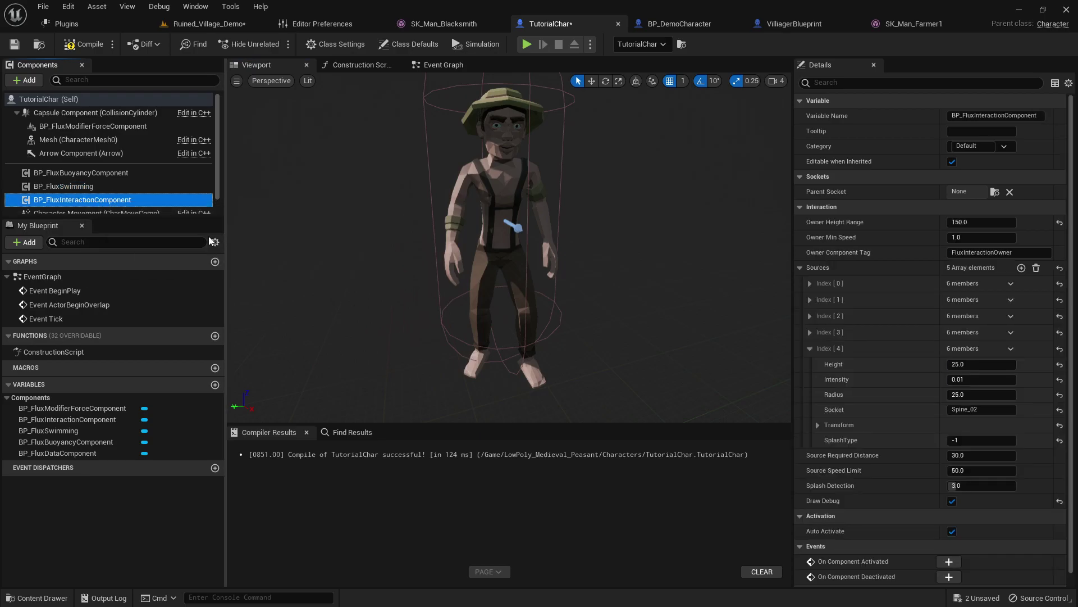
Expand interaction Sources [0] through [3], showing the foot_l, foot_r, hand_l and hand_r sockets.
scroll(100, 201, "down", 1)
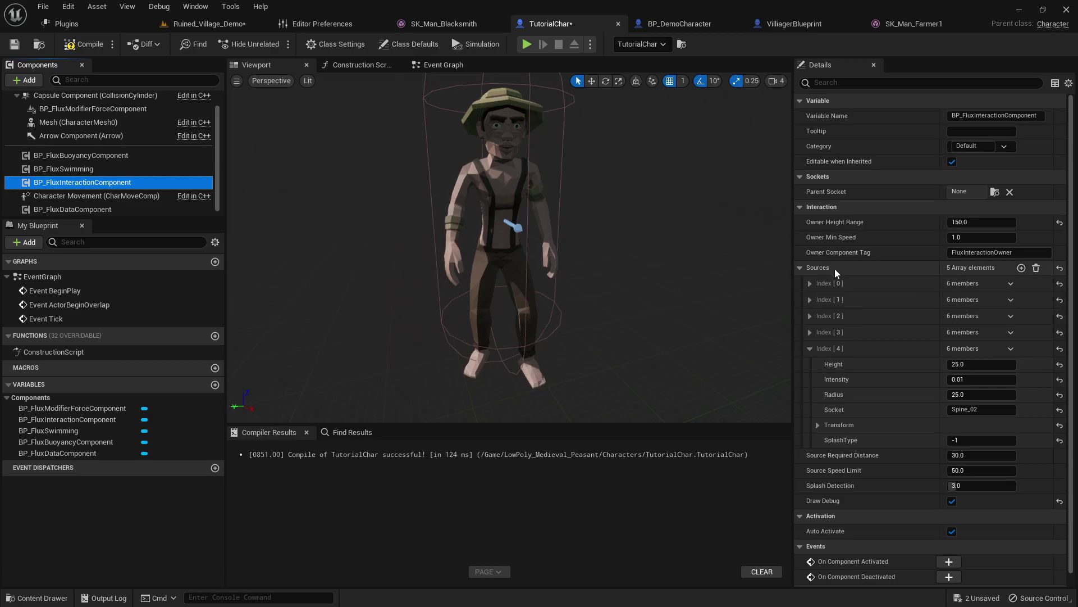
left_click(809, 284)
left_click(809, 390)
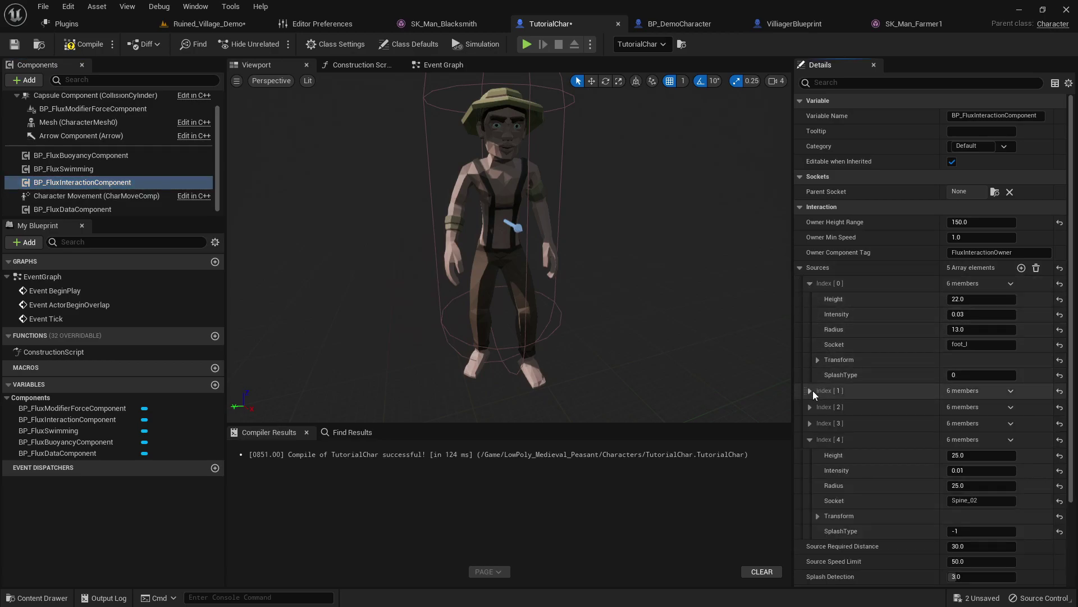
scroll(814, 388, "down", 2)
left_click(809, 462)
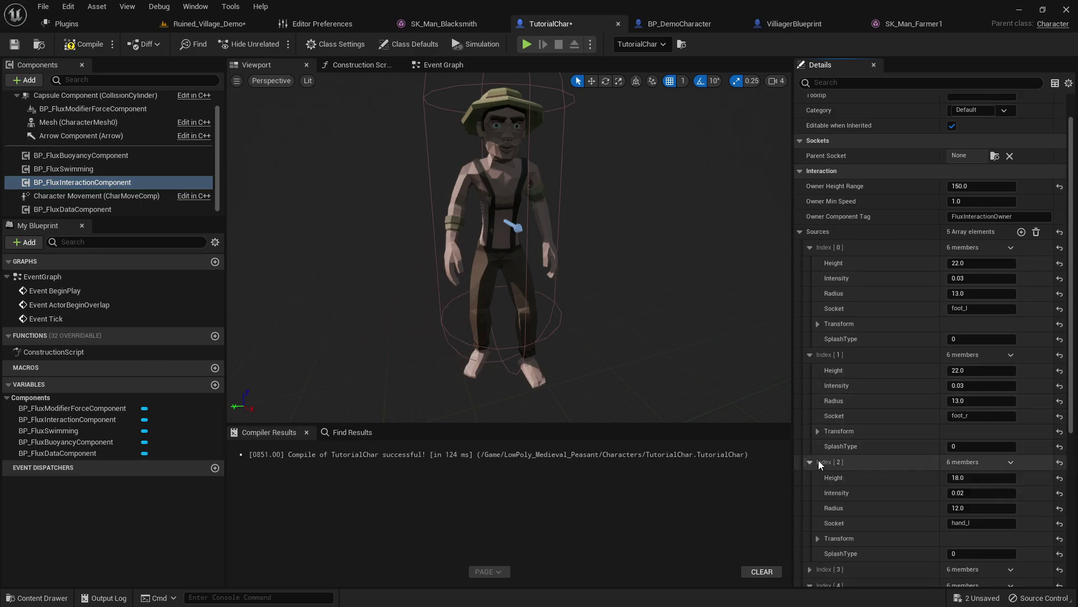
scroll(817, 462, "down", 3)
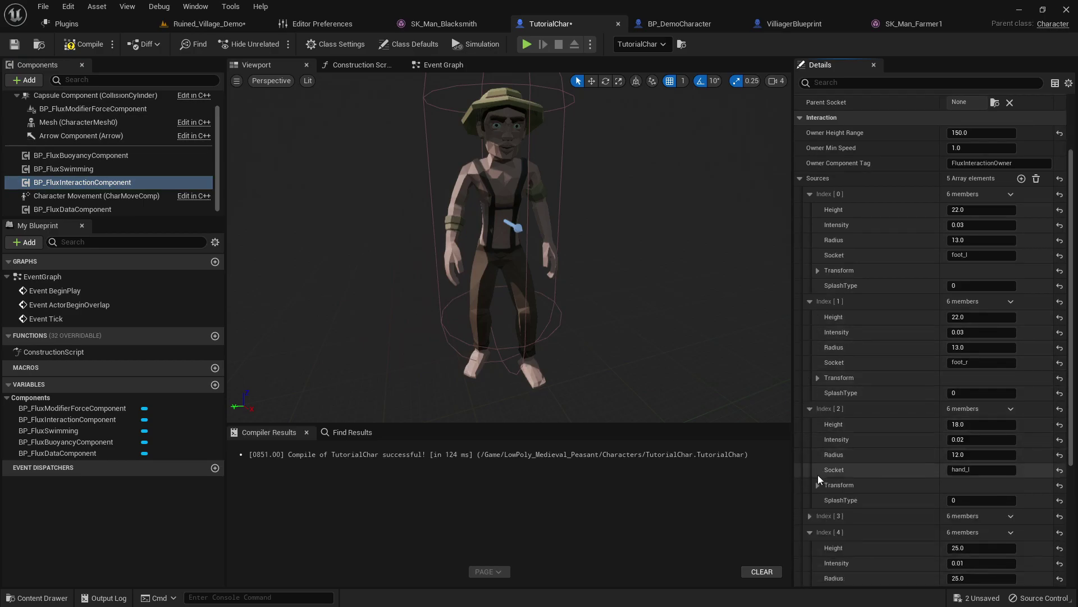
left_click(810, 516)
scroll(875, 437, "down", 10)
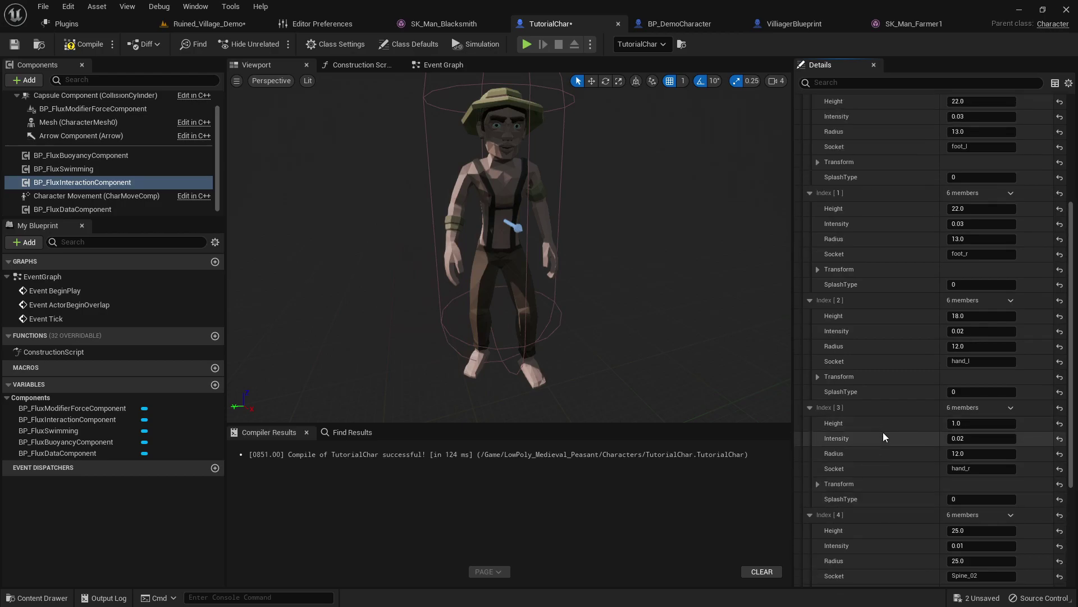
scroll(881, 432, "up", 11)
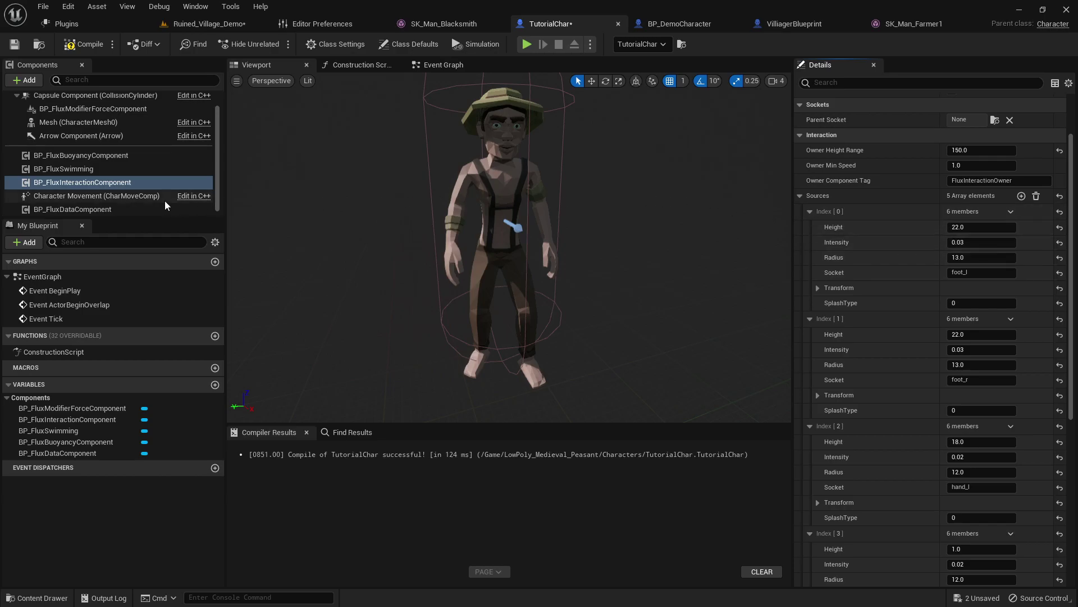
Play-test Ruined_Village_Demo, fly toward the lake, stop, and return to TutorialChar.
left_click(225, 27)
key("alt+p")
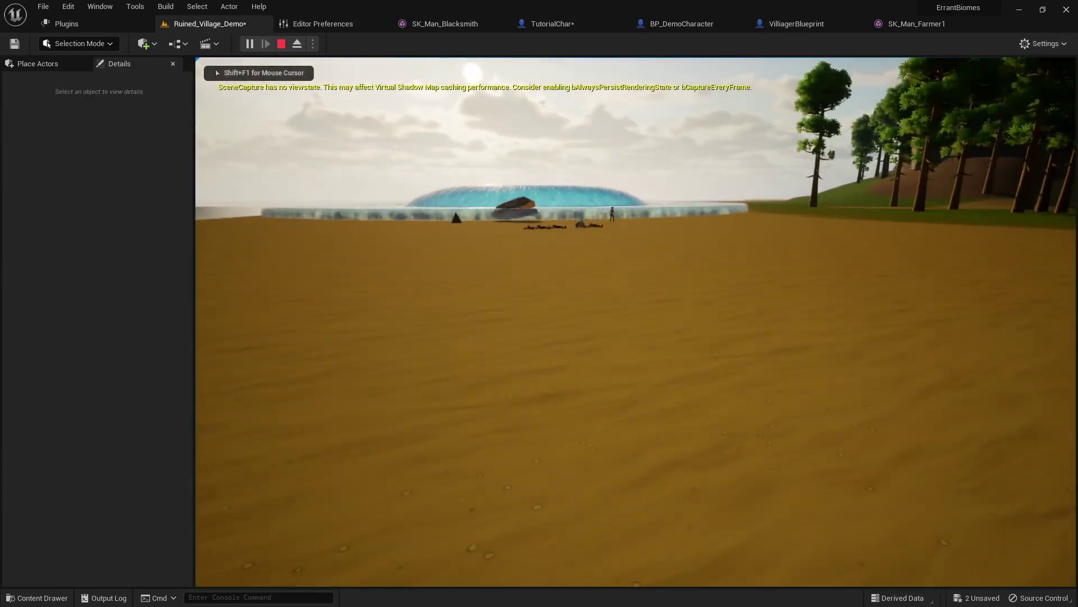
key("w")
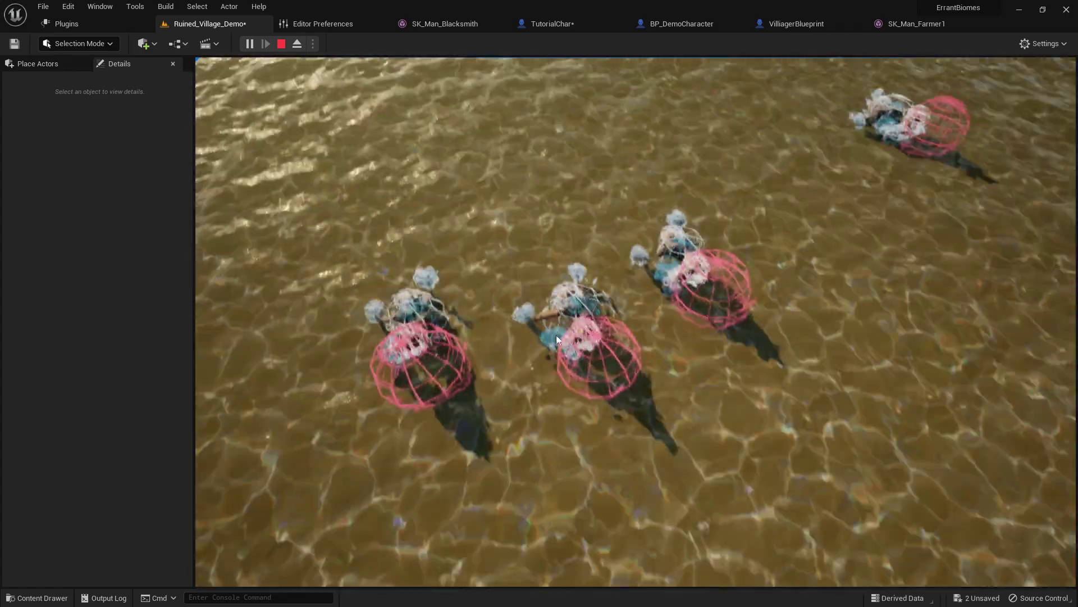
key("Escape")
left_click(126, 12)
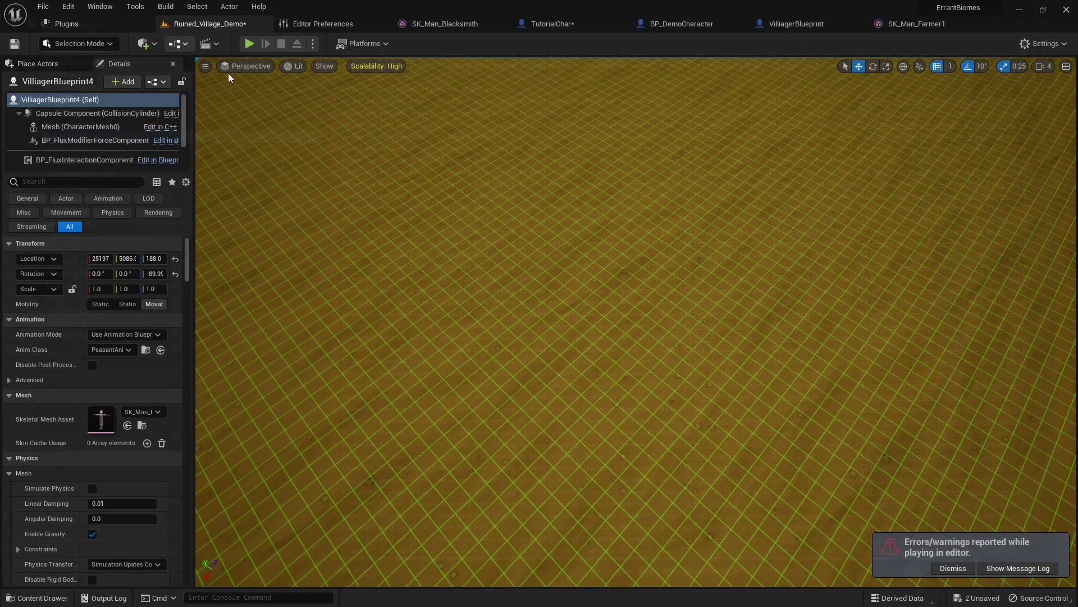
left_click(563, 25)
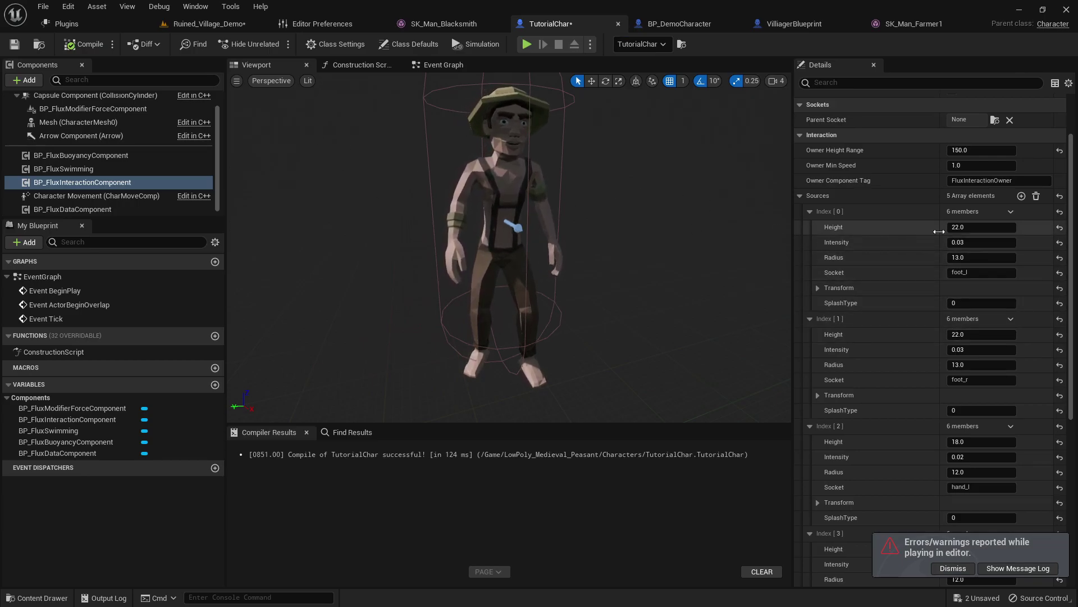
Copy the L_Ankle socket name from a BP_FluxBuoyancyComponent pontoon.
left_click(669, 26)
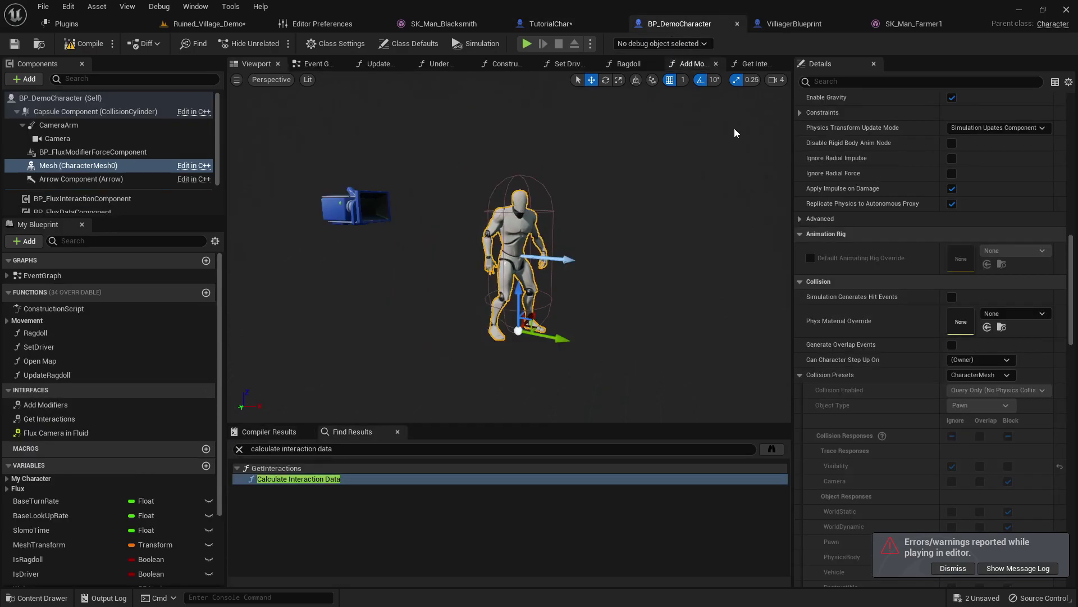
left_click(549, 24)
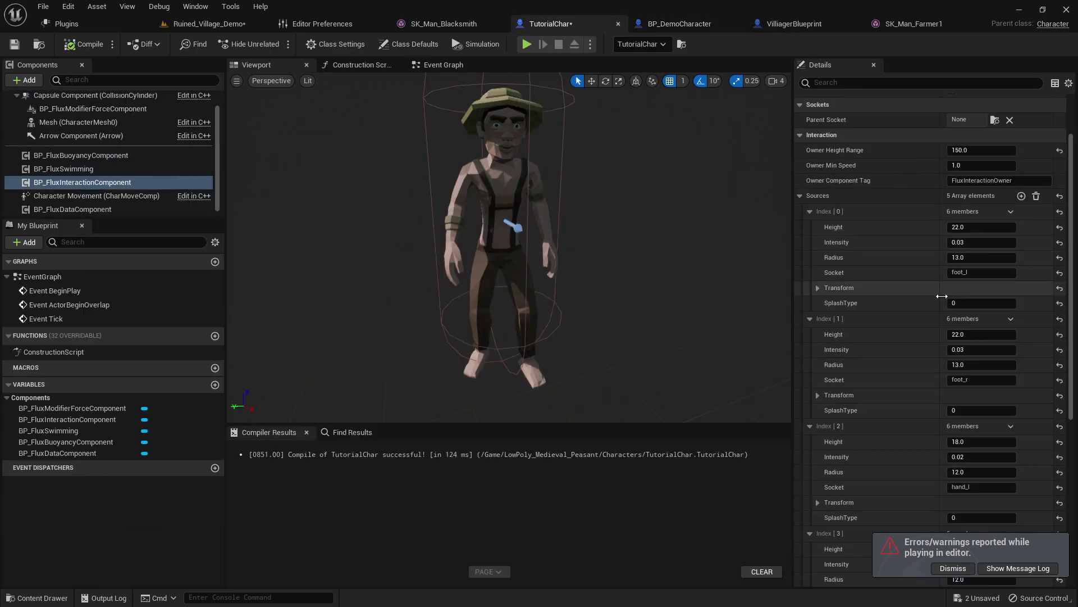
left_click(967, 273)
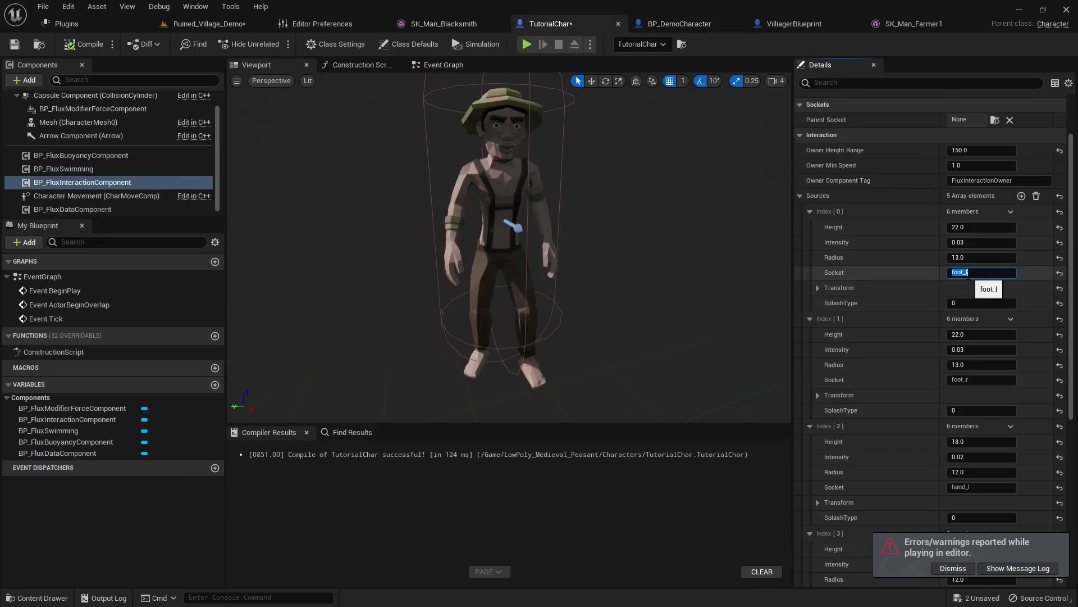
left_click(95, 156)
scroll(954, 337, "down", 5)
scroll(986, 364, "down", 5)
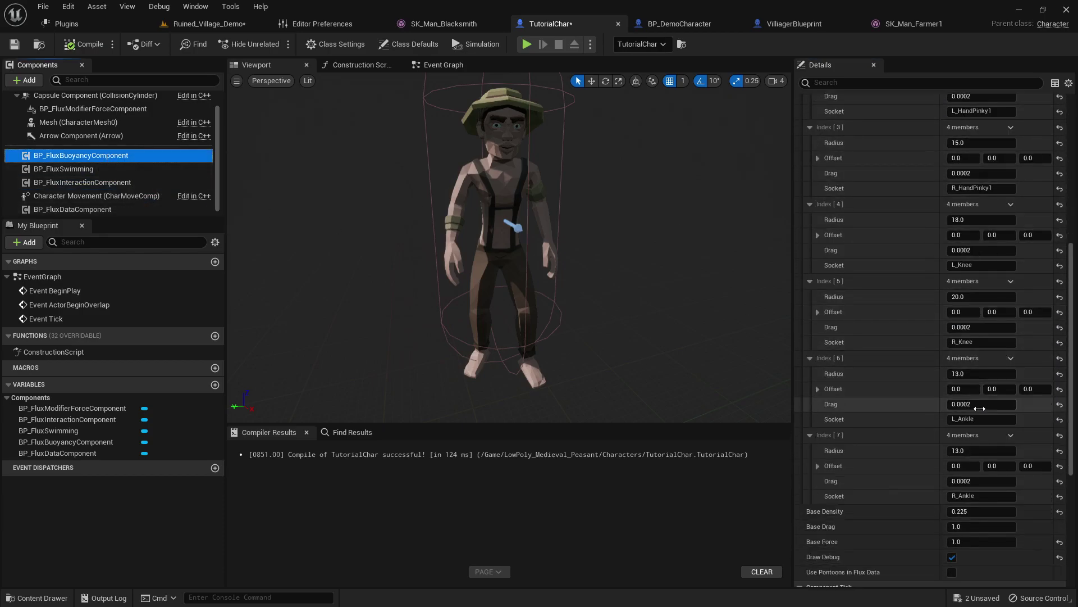
left_click(978, 419)
key("ctrl+c")
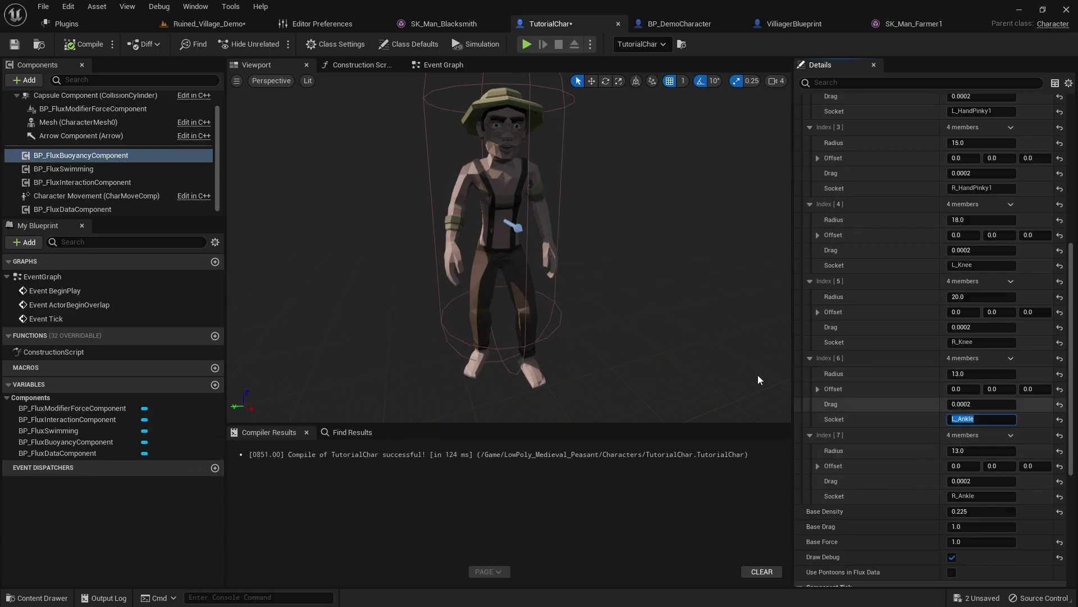
Set interaction Sources 0 and 1 sockets to L_Ankle and R_Ankle, then bring up BP_DemoCharacter.
left_click(103, 180)
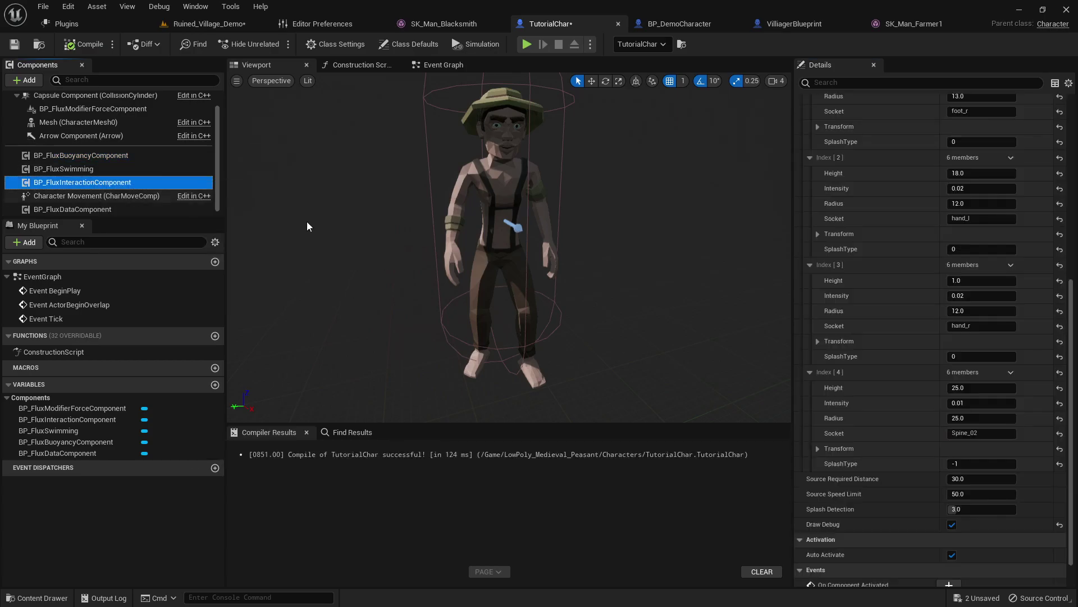
scroll(978, 348, "up", 5)
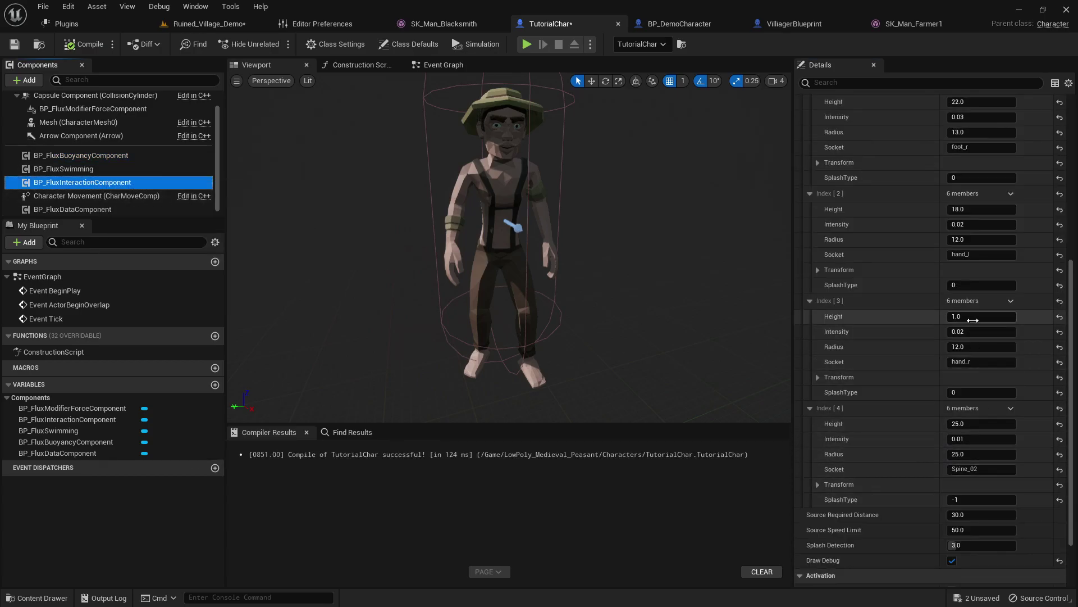
scroll(974, 329, "up", 7)
left_click(980, 238)
key("ctrl+v")
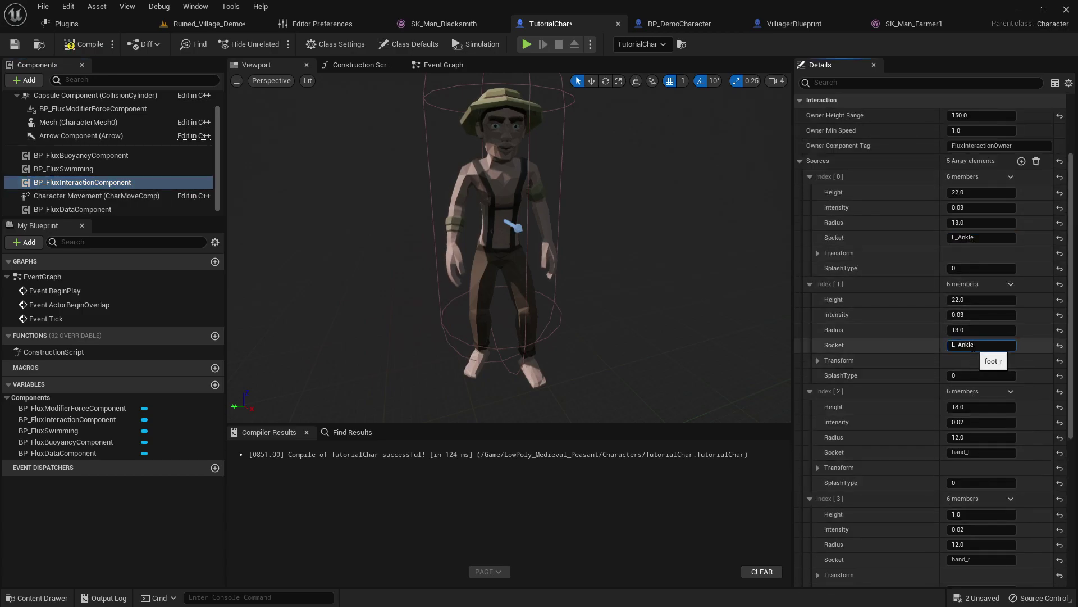
key("Home")
key("Delete")
type("R")
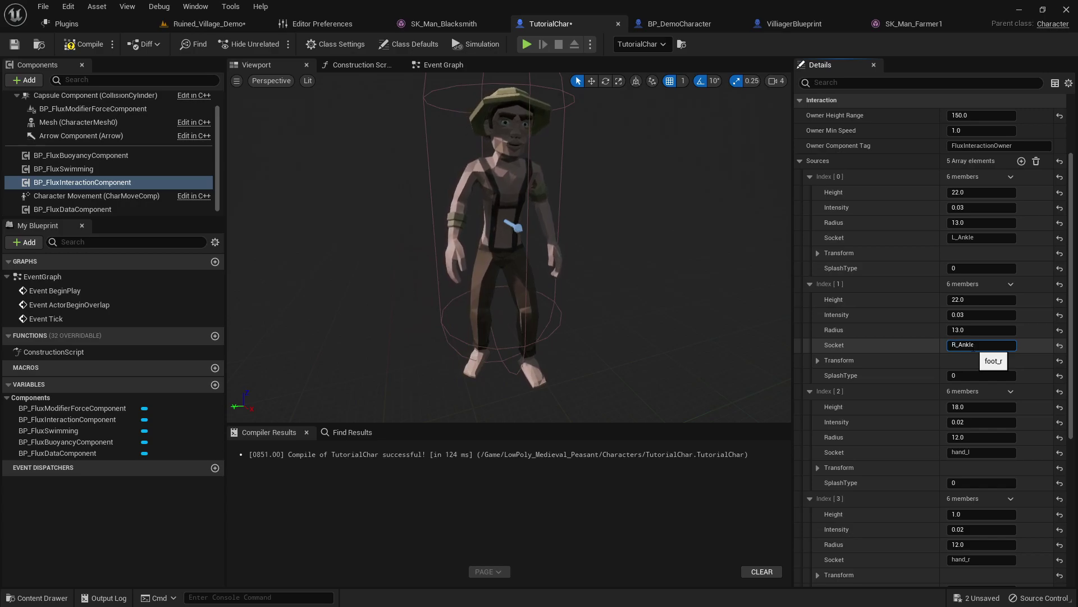
left_click(659, 23)
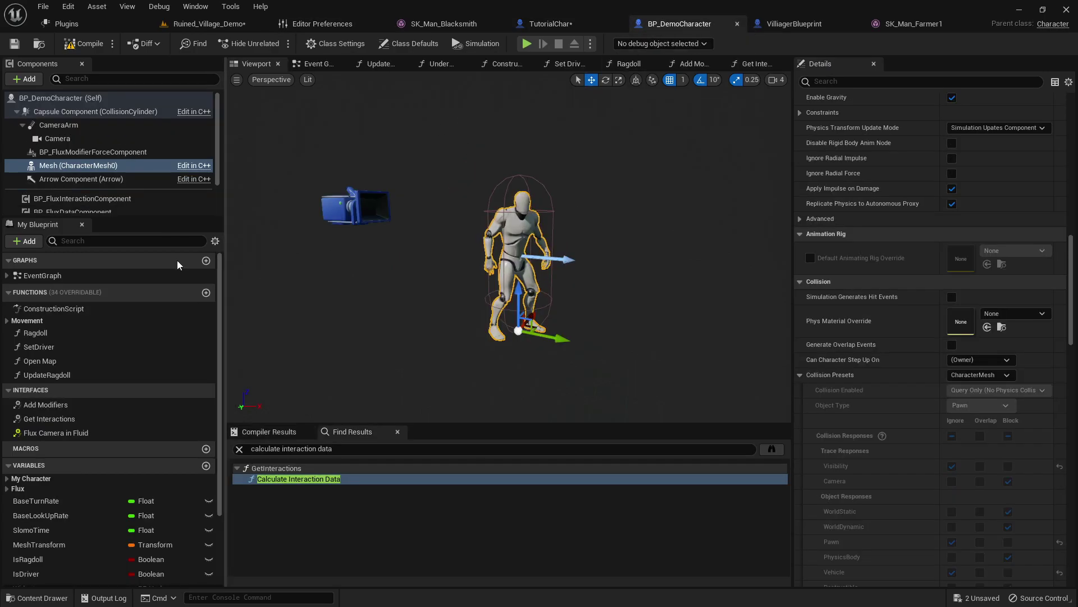
Set interaction Sources 2, 3 and 4 sockets to L_HandPinky1, R_HandPinky1 and Spine2.
left_click(547, 24)
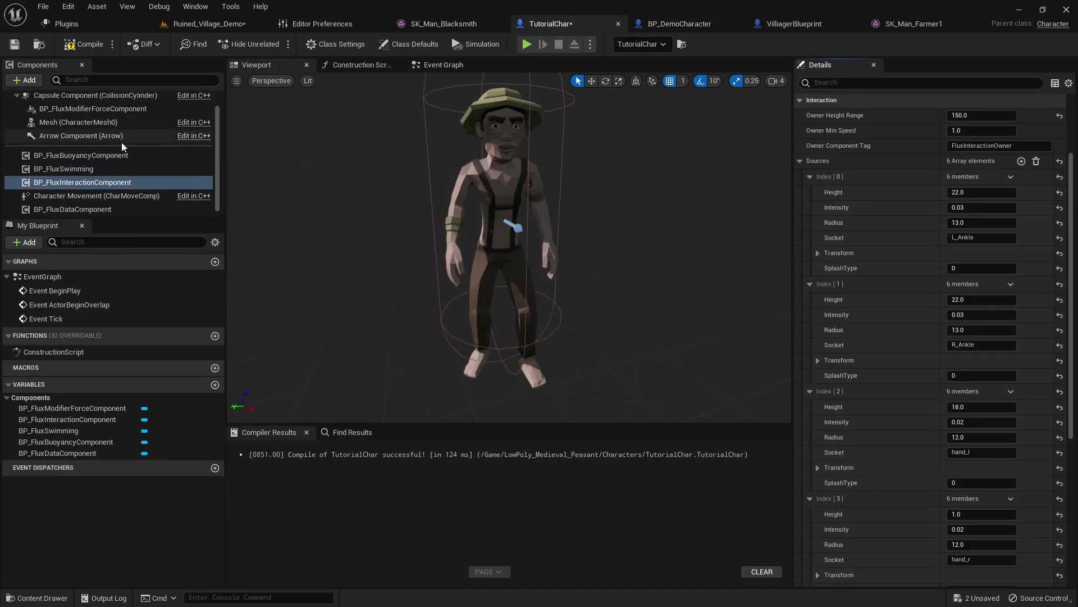
left_click(88, 157)
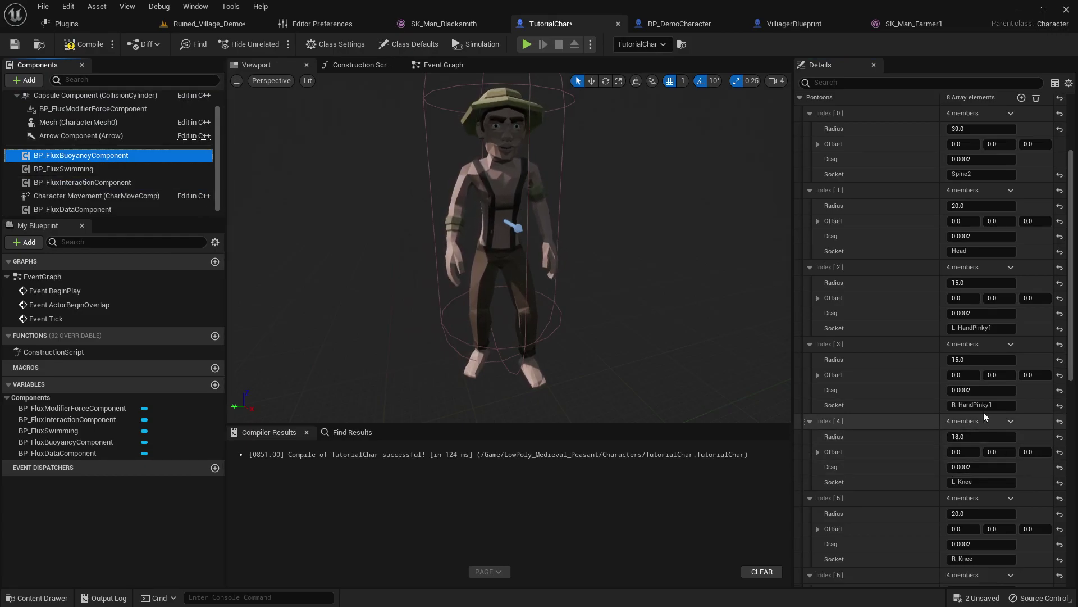
left_click(982, 327)
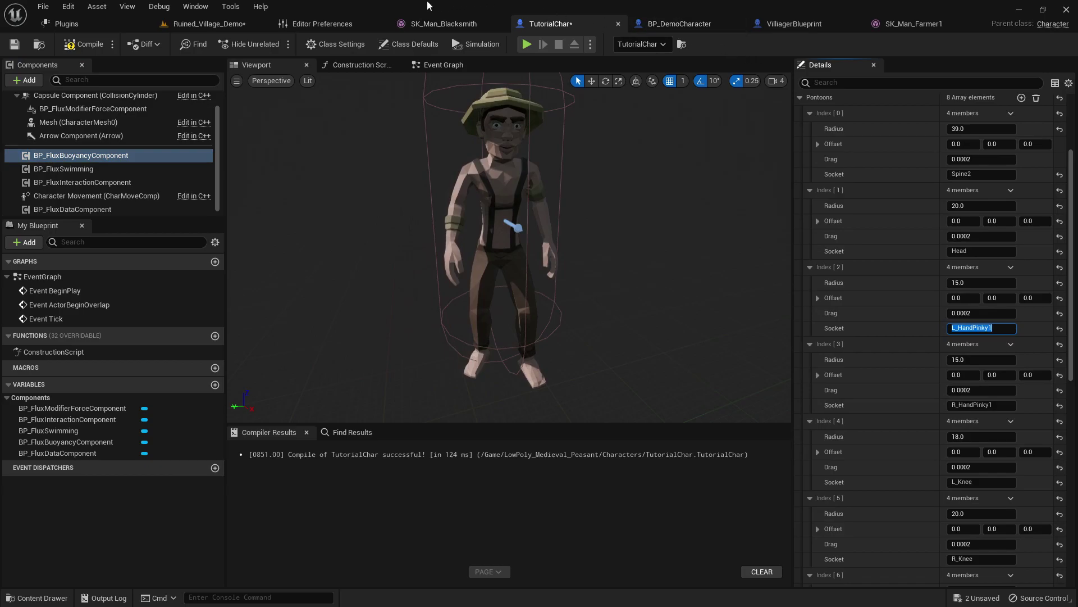
left_click(84, 182)
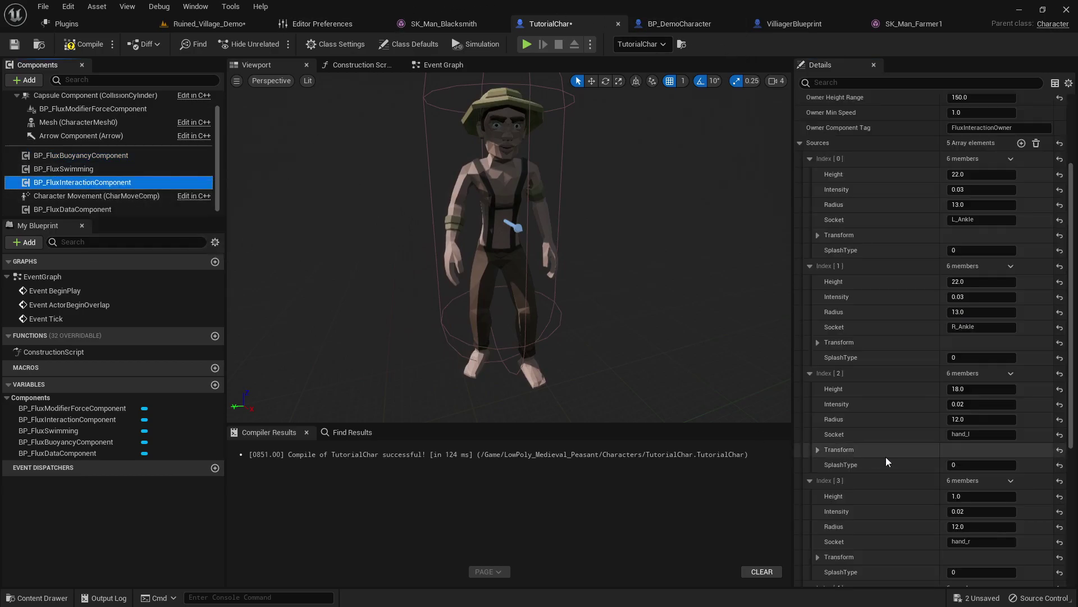
left_click(981, 434)
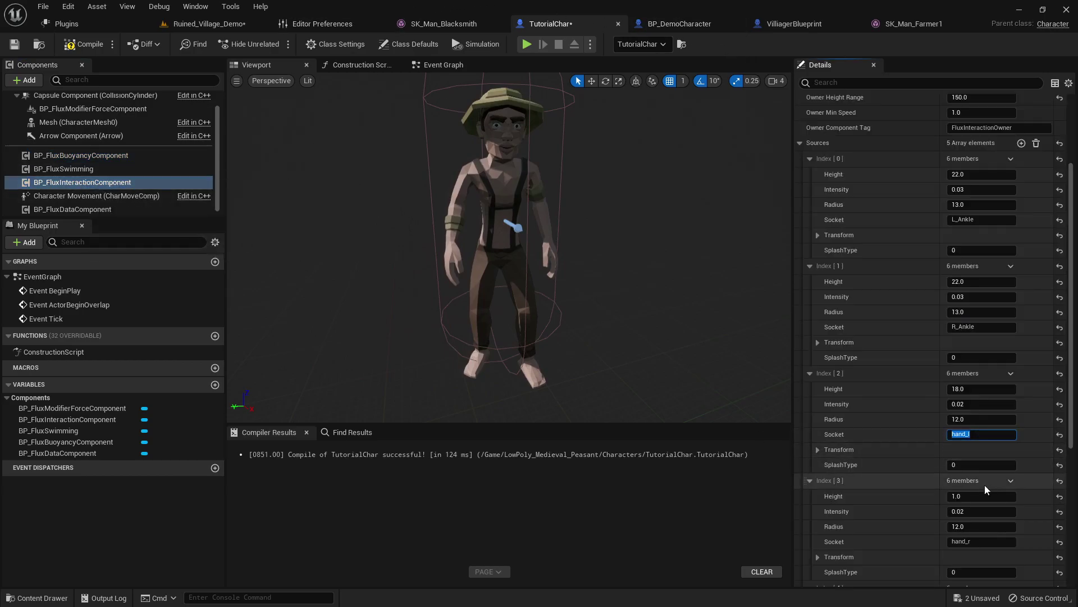
left_click(983, 542)
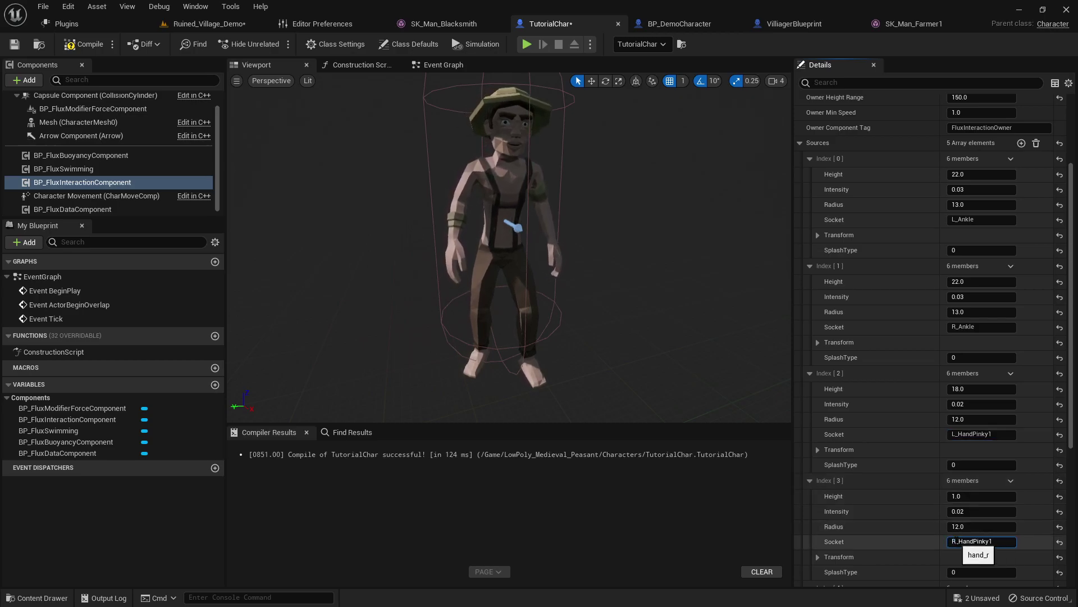
scroll(952, 561, "down", 8)
left_click(975, 506)
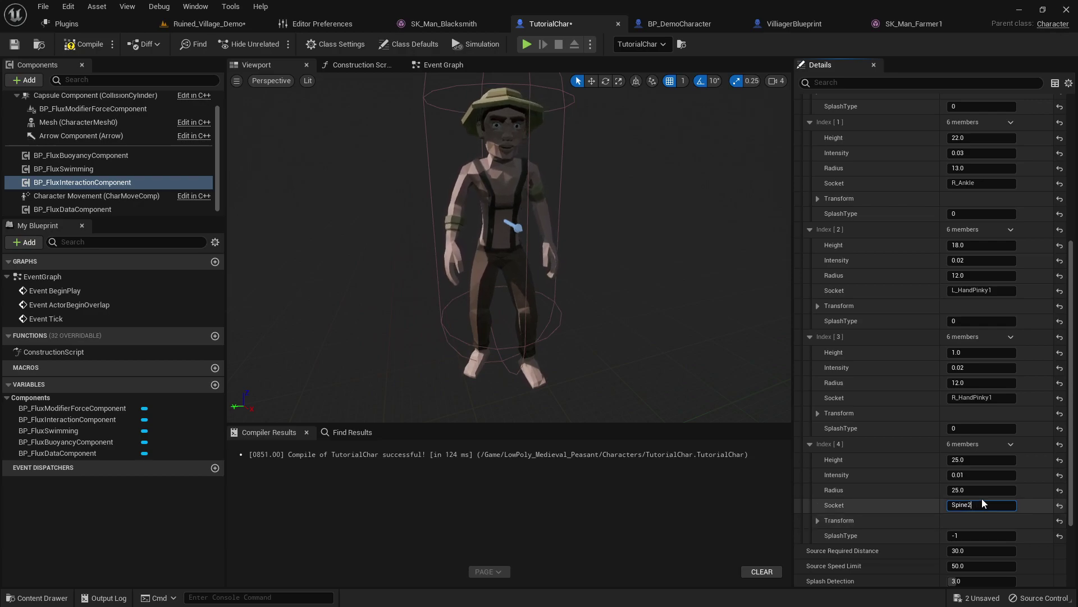
scroll(955, 488, "down", 4)
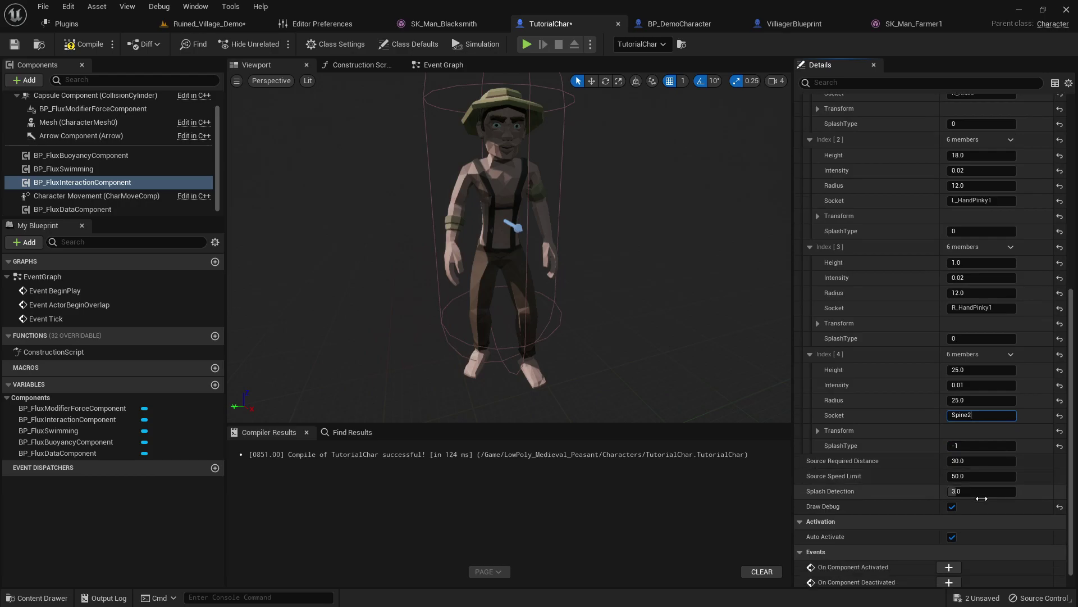
Review the buoyancy pontoon sockets and the updated interaction sources in the Details panel.
scroll(892, 376, "up", 5)
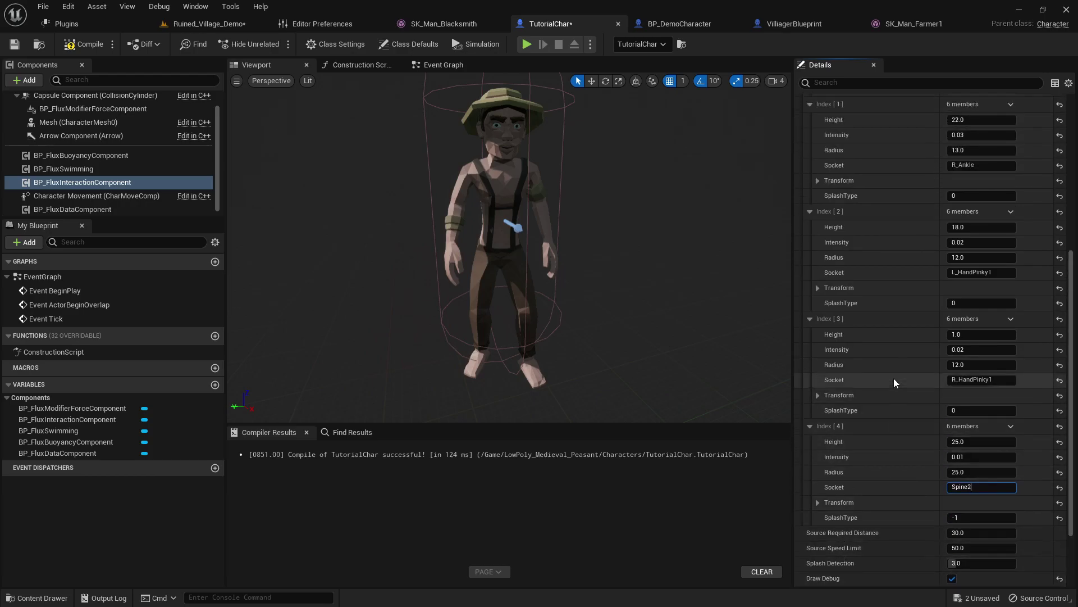
scroll(894, 379, "up", 2)
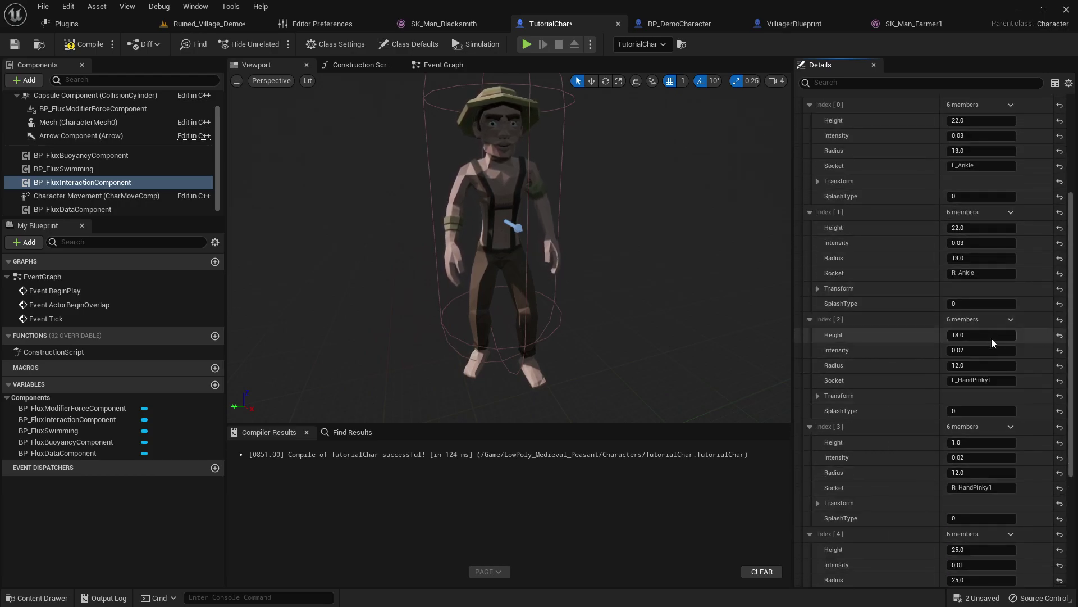
scroll(1002, 457, "down", 4)
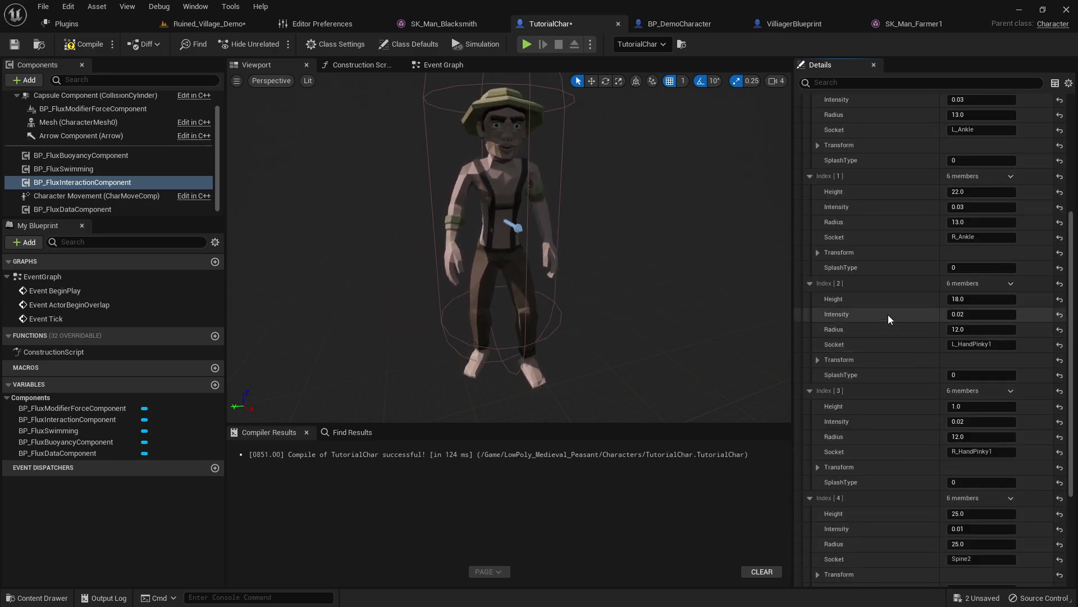
scroll(915, 335, "up", 8)
scroll(914, 334, "up", 1)
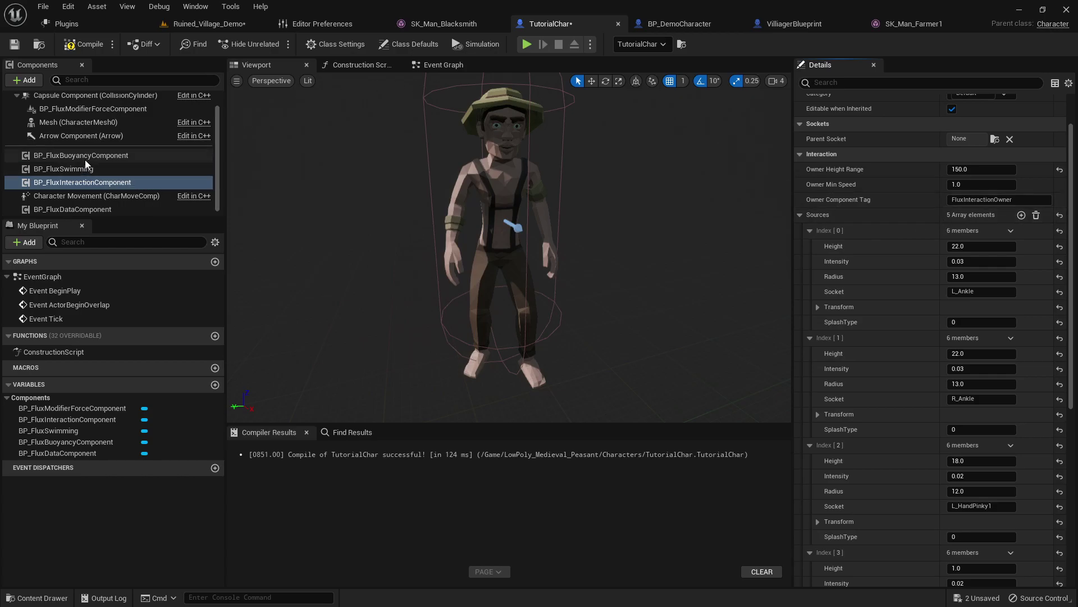
left_click(118, 155)
scroll(928, 246, "down", 5)
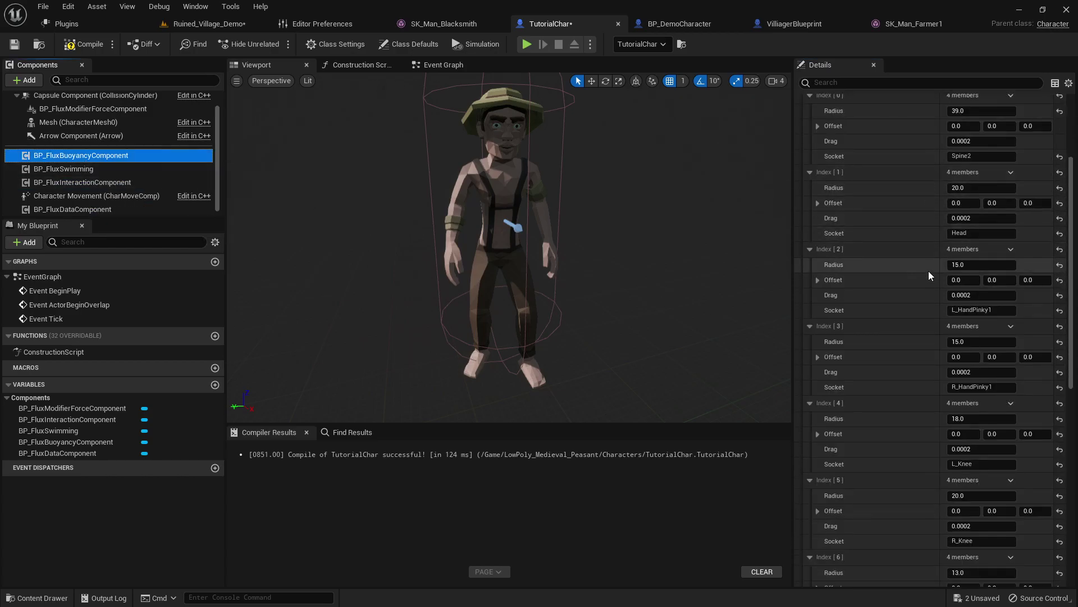
scroll(927, 283, "up", 2)
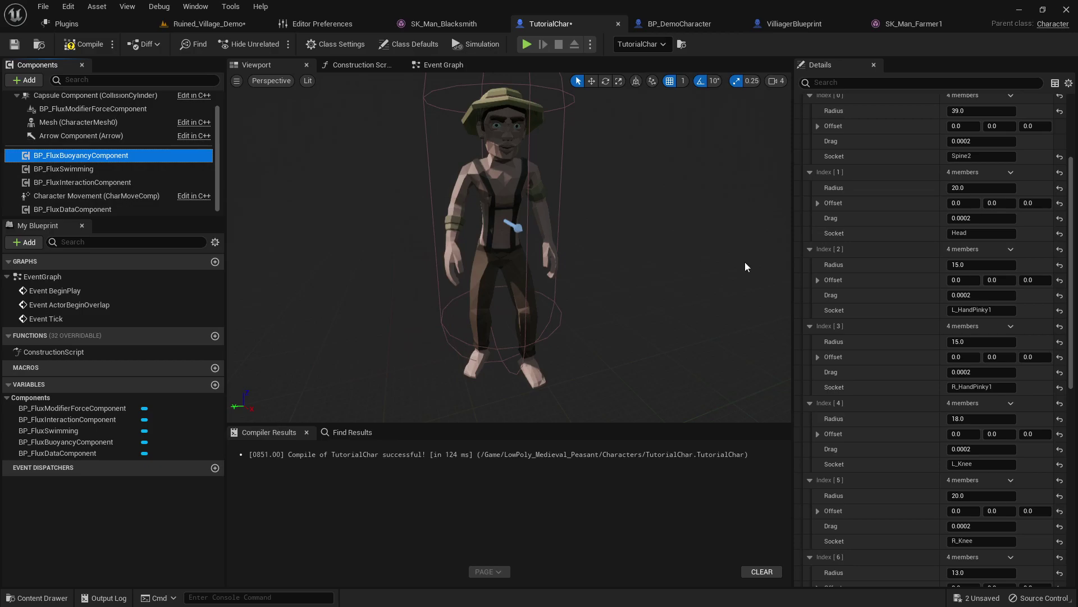
scroll(931, 311, "up", 2)
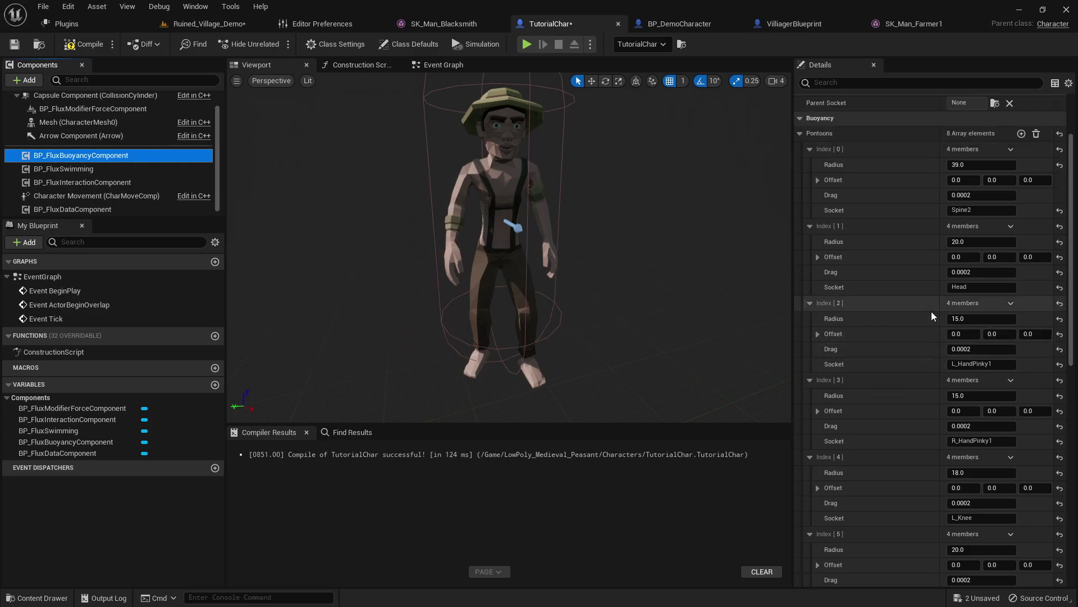
left_click(99, 183)
scroll(902, 394, "down", 5)
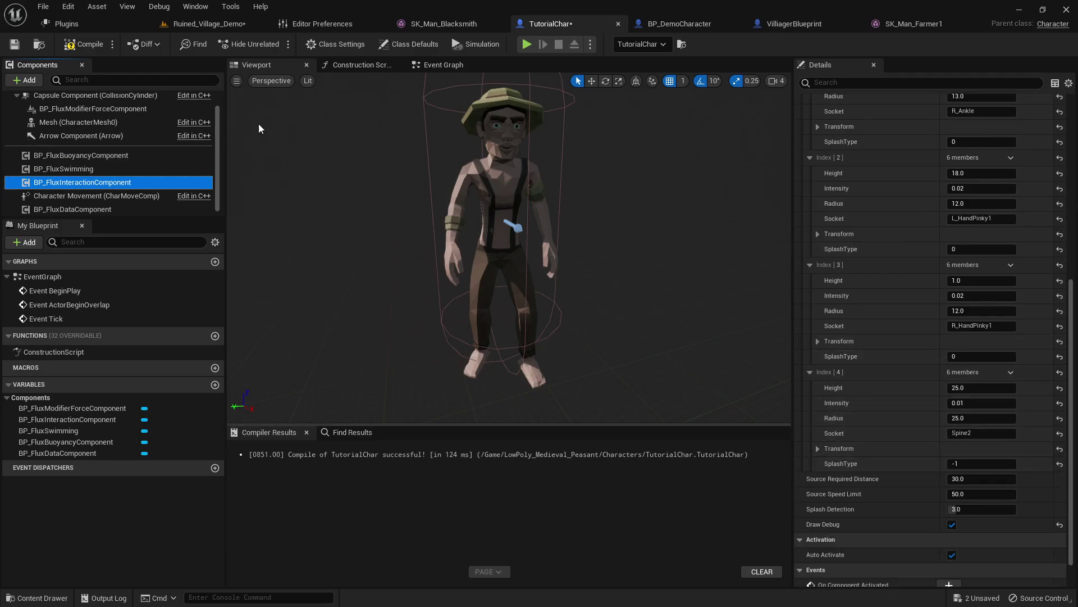
Compile TutorialChar, then select BP_FluxDataComponent.
left_click(66, 43)
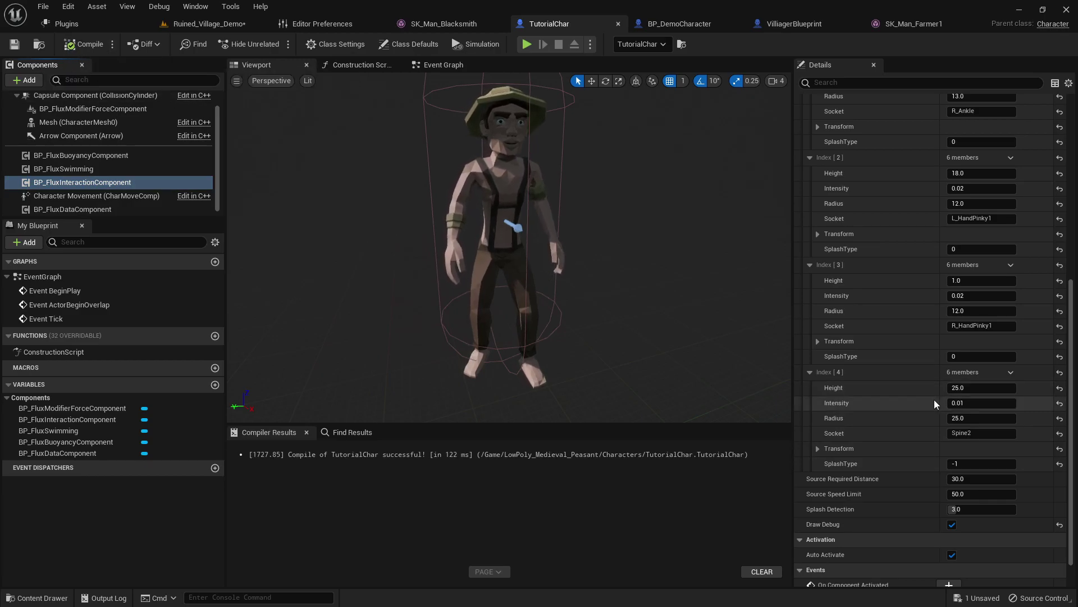
scroll(828, 427, "down", 2)
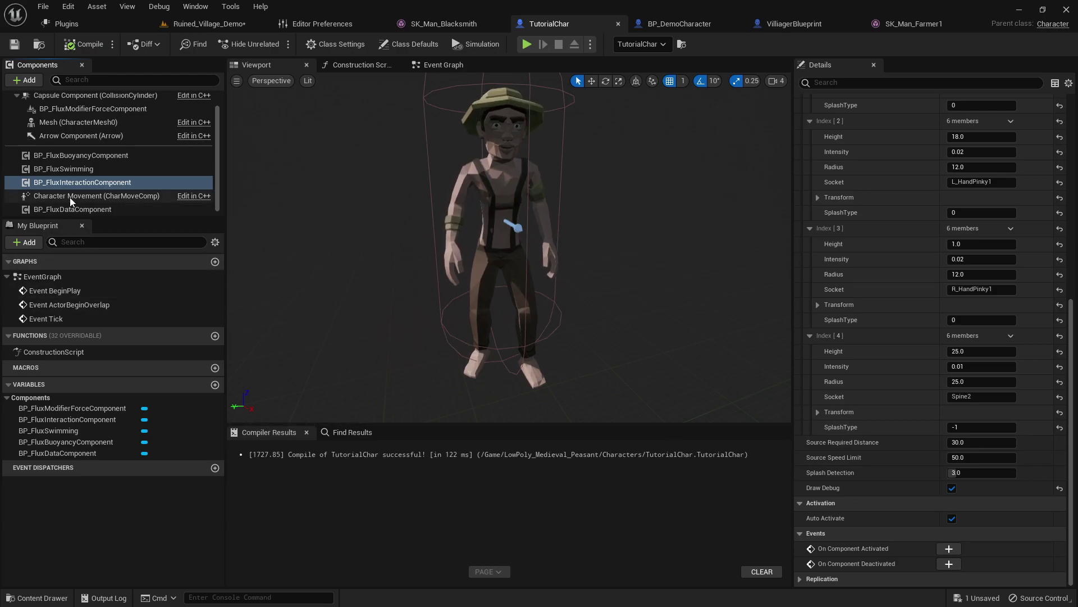
left_click(63, 210)
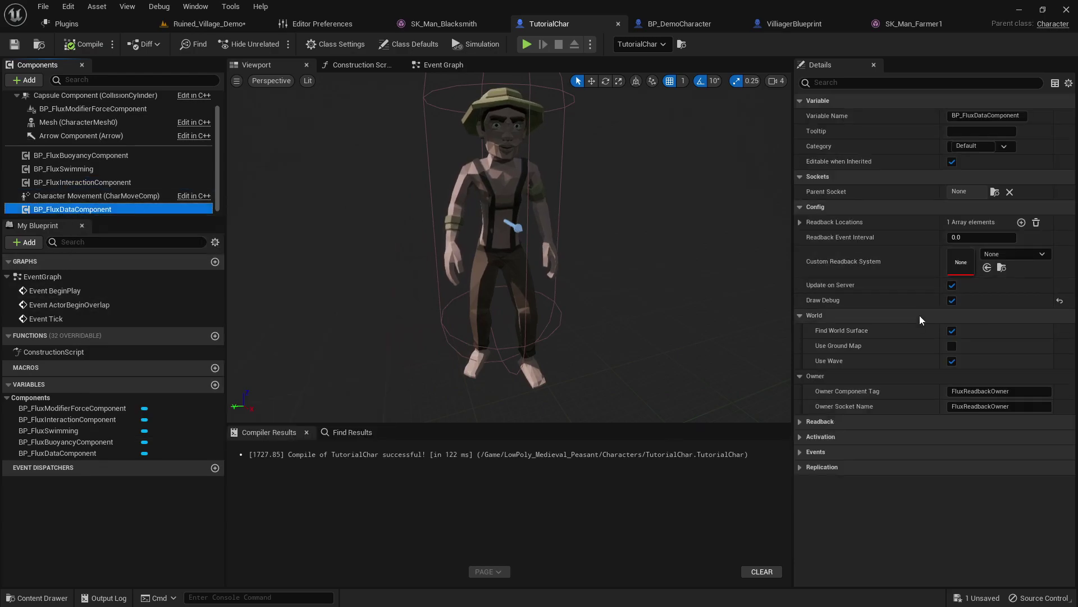
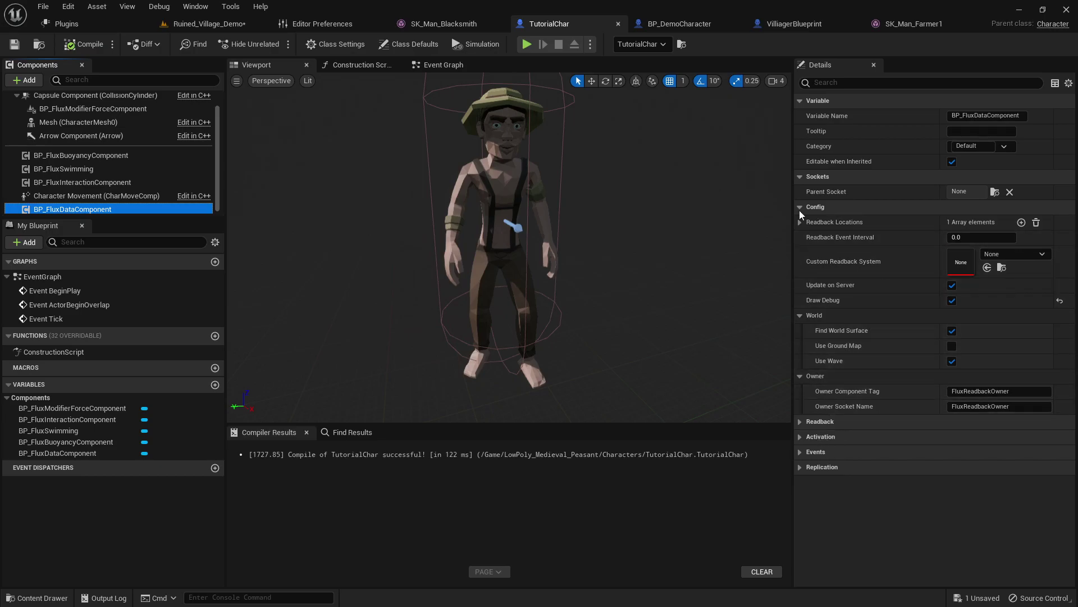
Orbit the TutorialChar character preview, then view its Event Graph with the default event nodes.
mouse_move(397, 206)
right_mouse_down()
mouse_move(420, 187)
mouse_move(408, 199)
right_mouse_up()
left_click_drag(438, 182, 401, 206)
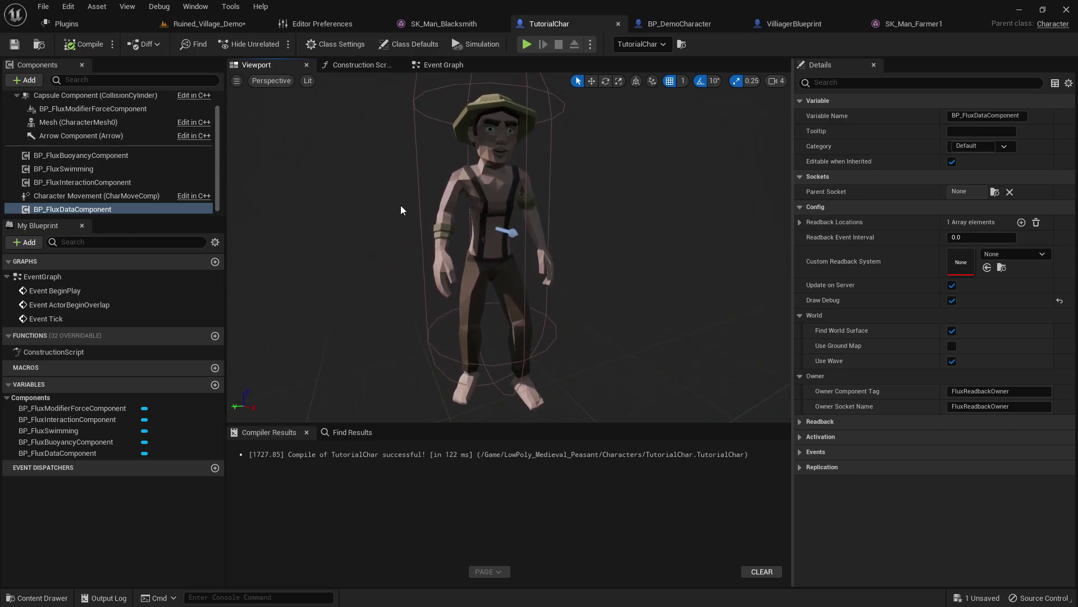
left_click(443, 64)
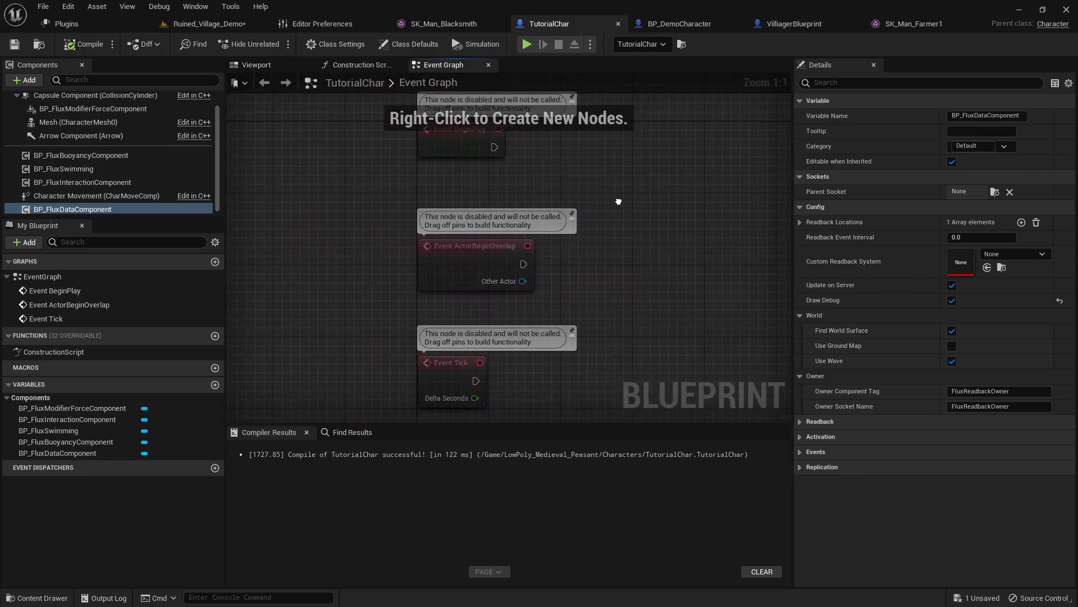
Copy the Ragdoll function from BP_DemoCharacter and paste it into TutorialChar's Functions.
left_click(672, 25)
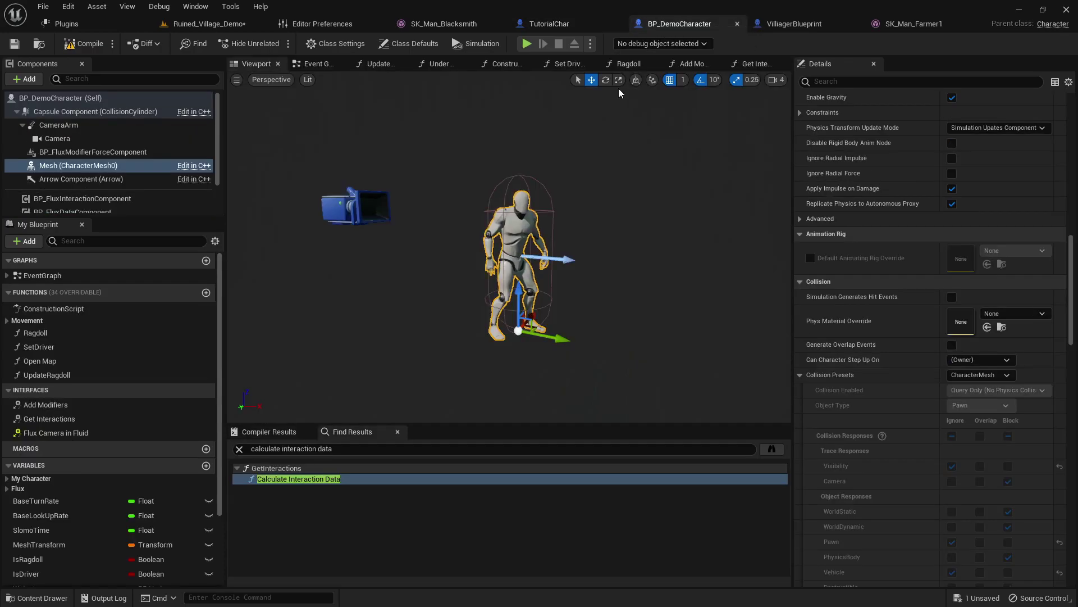
left_click(310, 63)
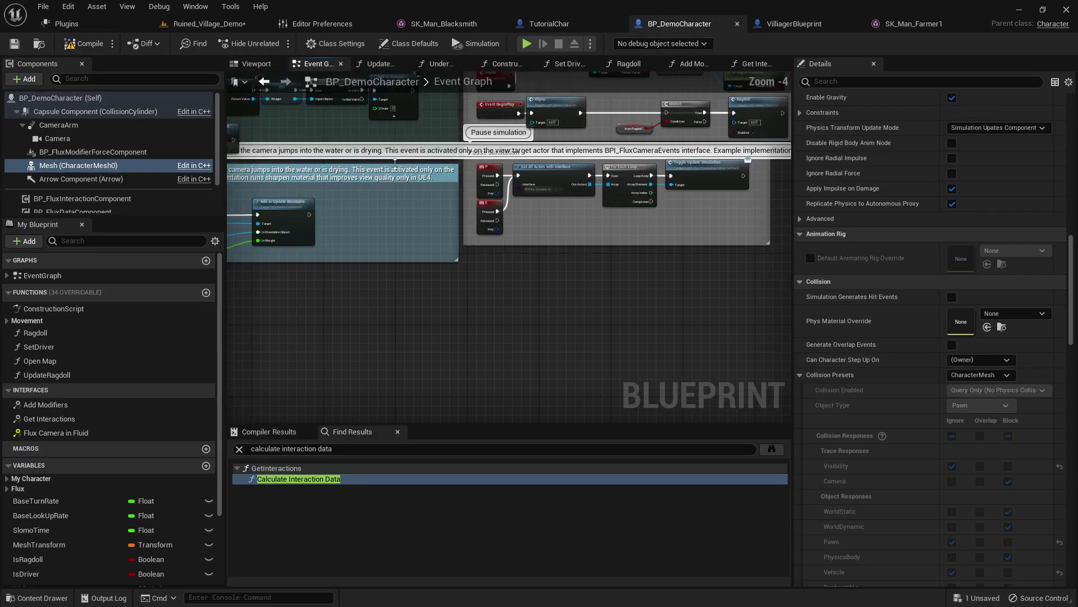
right_click_drag(652, 296, 733, 322)
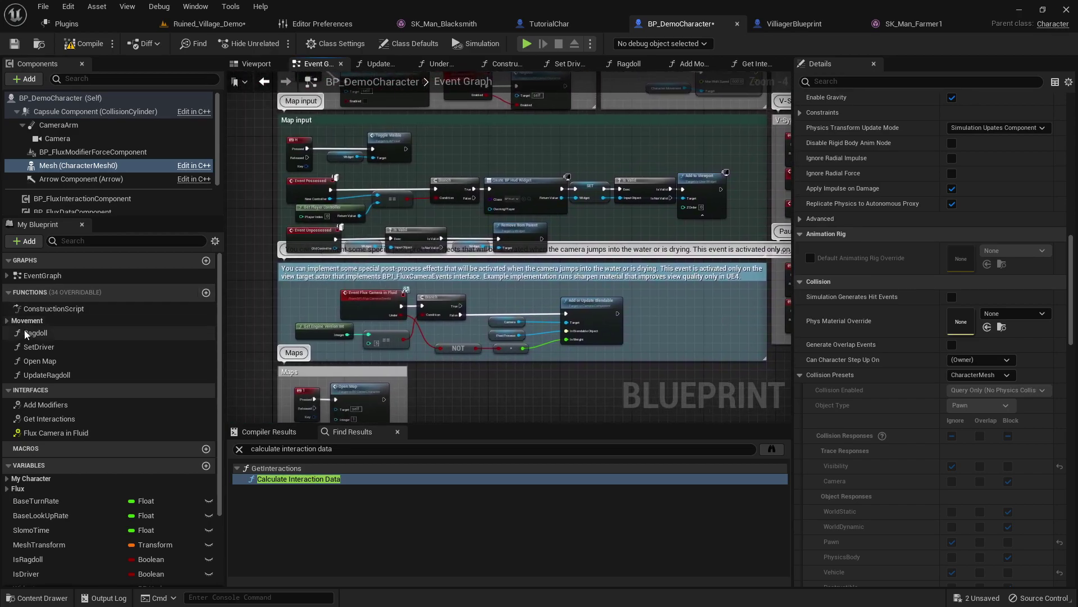
left_click(57, 334)
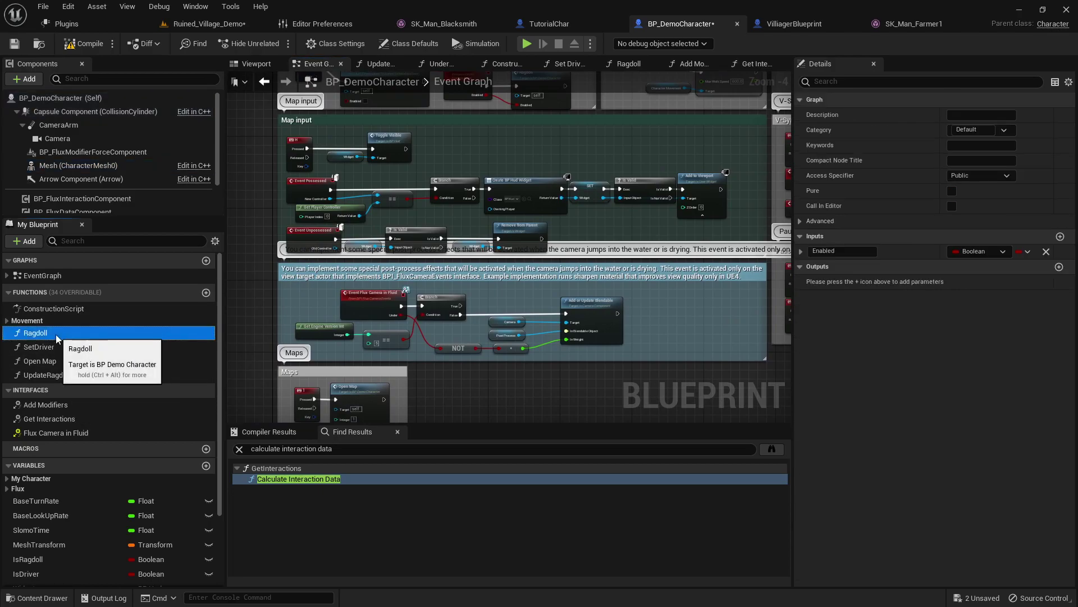
left_click(59, 373)
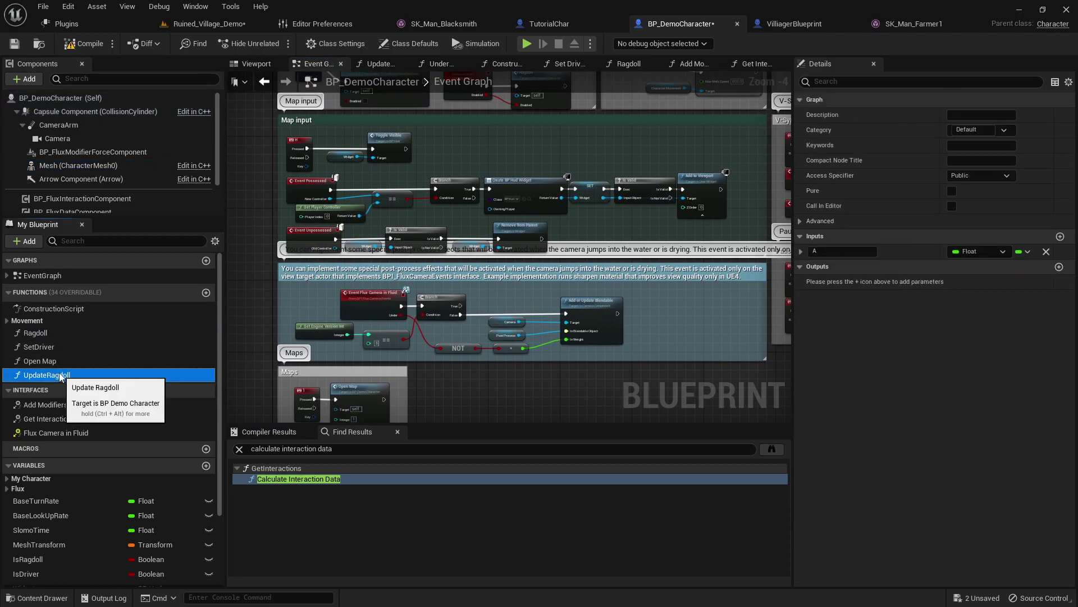
left_click(41, 335)
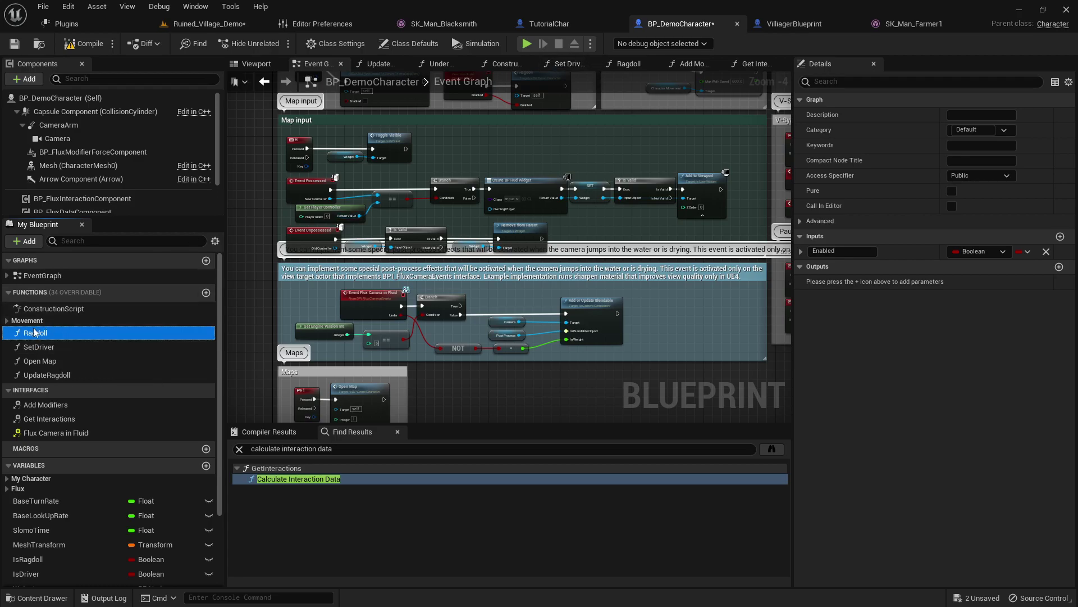
left_click(538, 27)
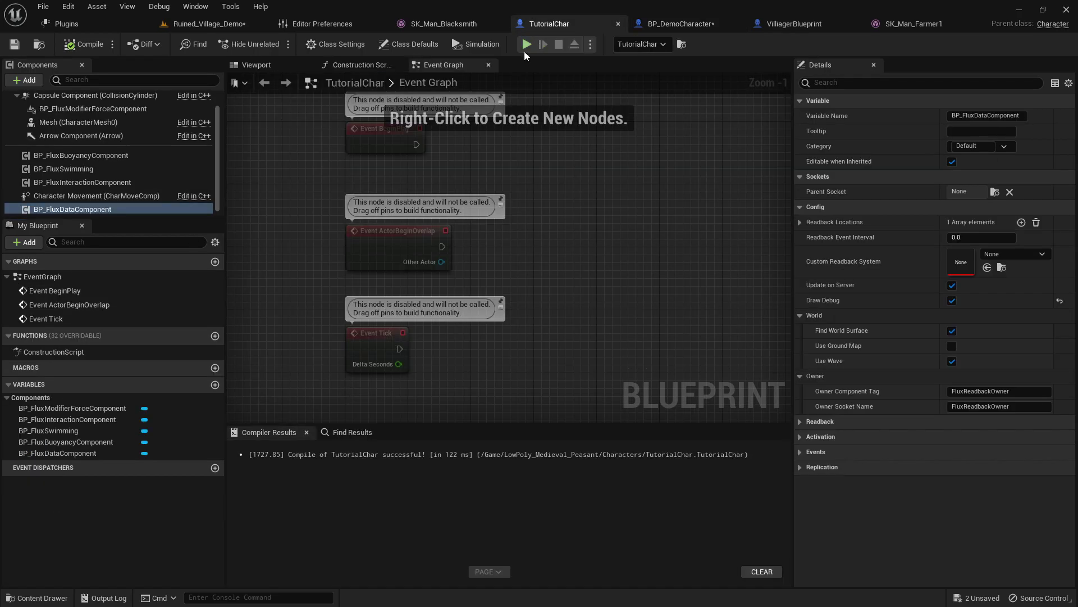
left_click(76, 503)
key("ctrl+v")
Paste SetDriver into TutorialChar, then compare the SetDriver function in the villager blueprint.
left_click(681, 24)
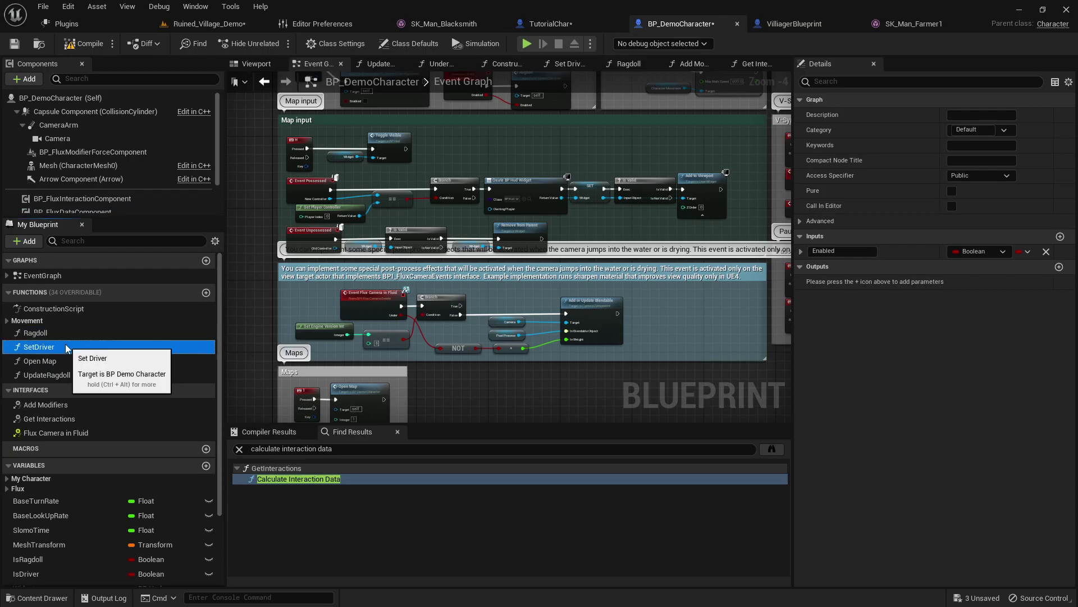
left_click(535, 24)
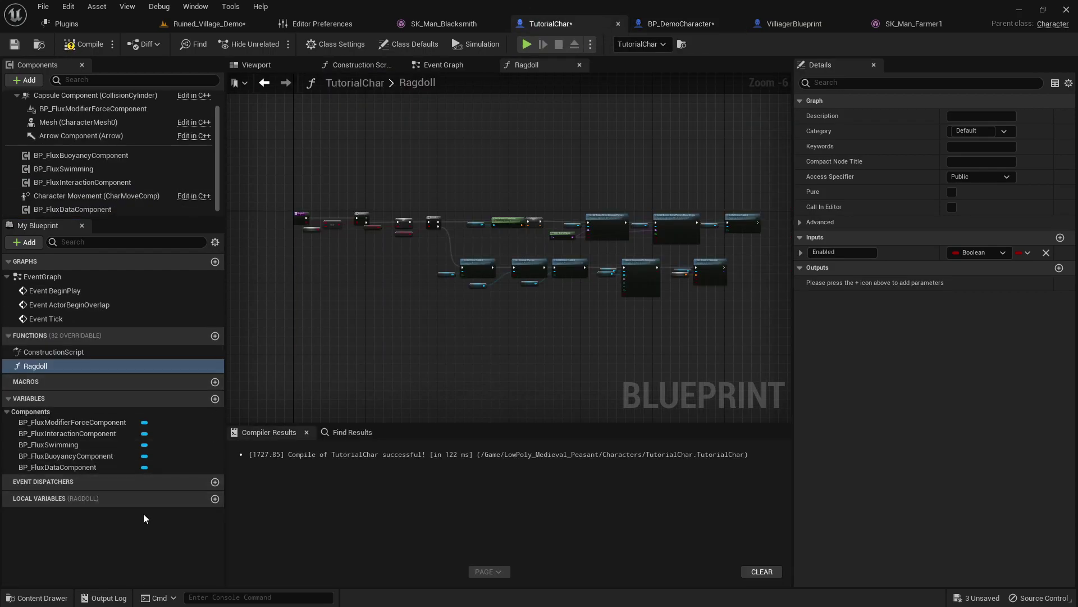
key("ctrl+v")
left_click(680, 24)
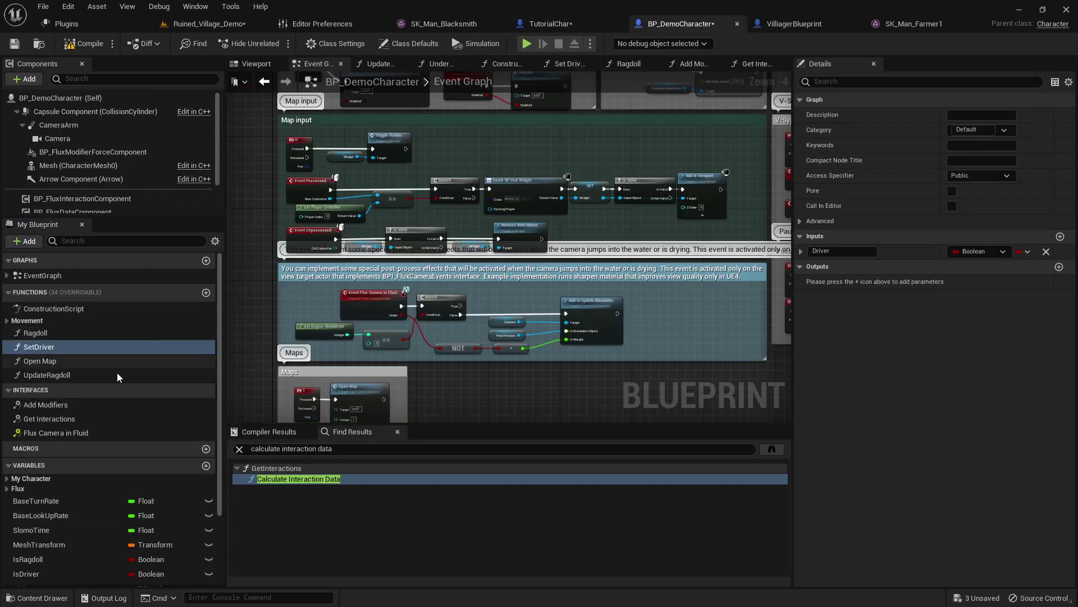
left_click(62, 360)
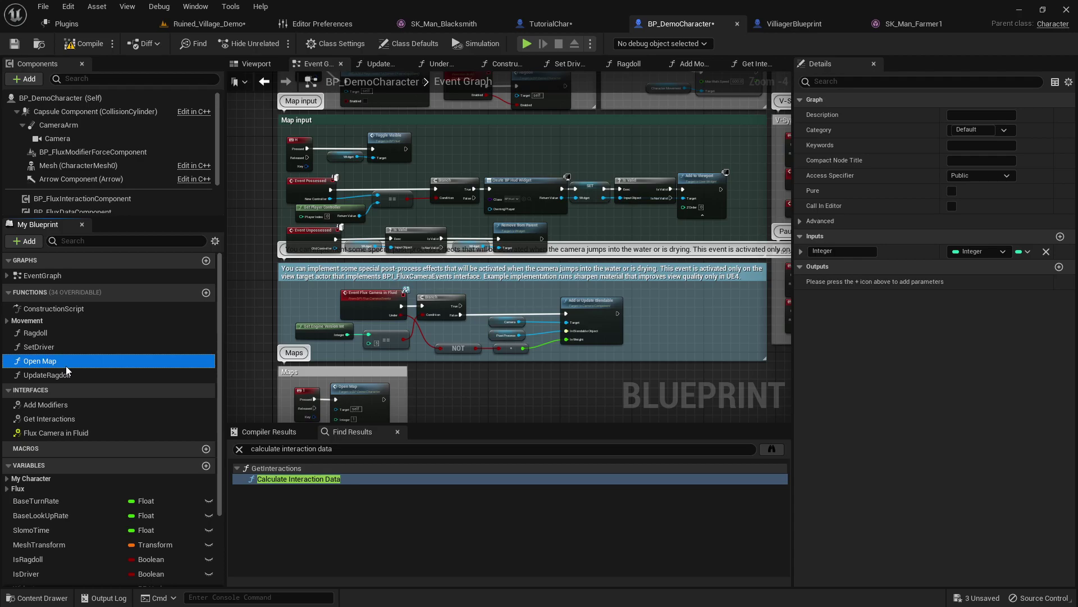
left_click(775, 26)
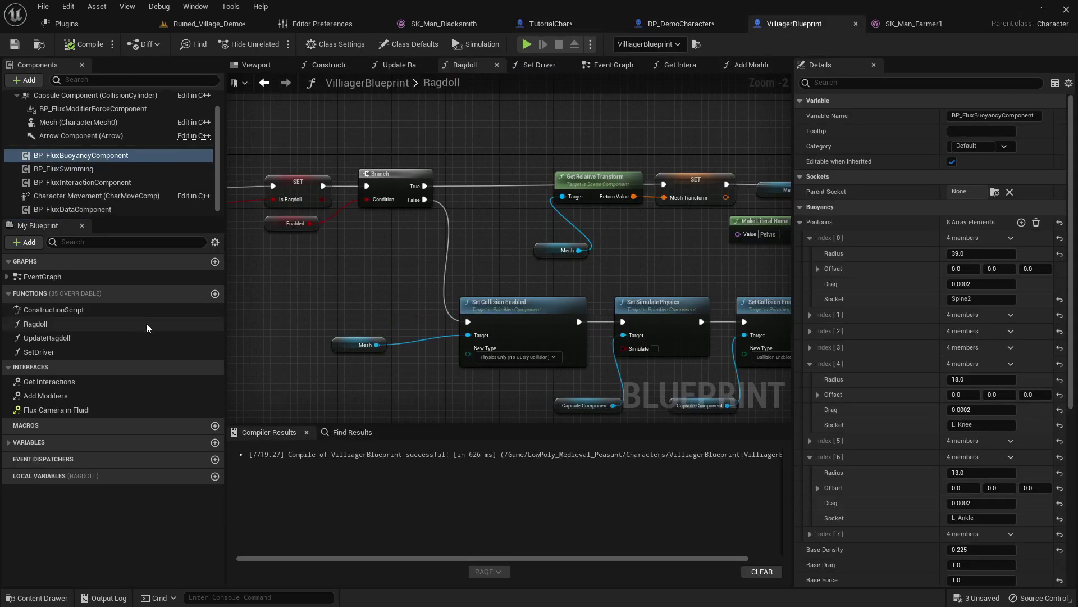
left_click(112, 351)
left_click(666, 25)
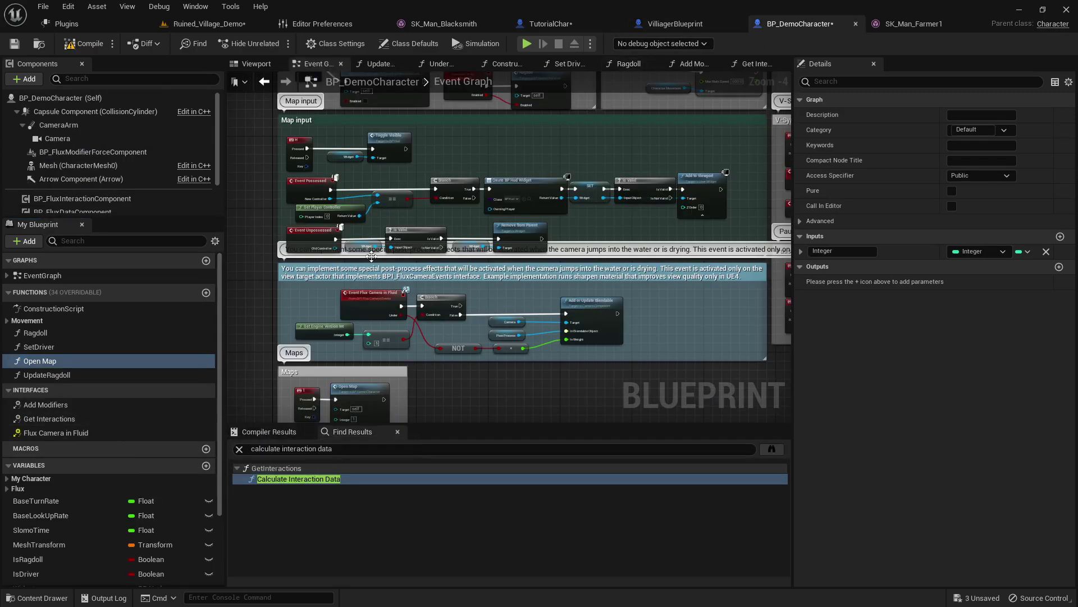
left_click(547, 24)
Delete the accidental SetDriver_0 duplicate function from TutorialChar.
key("ctrl+w")
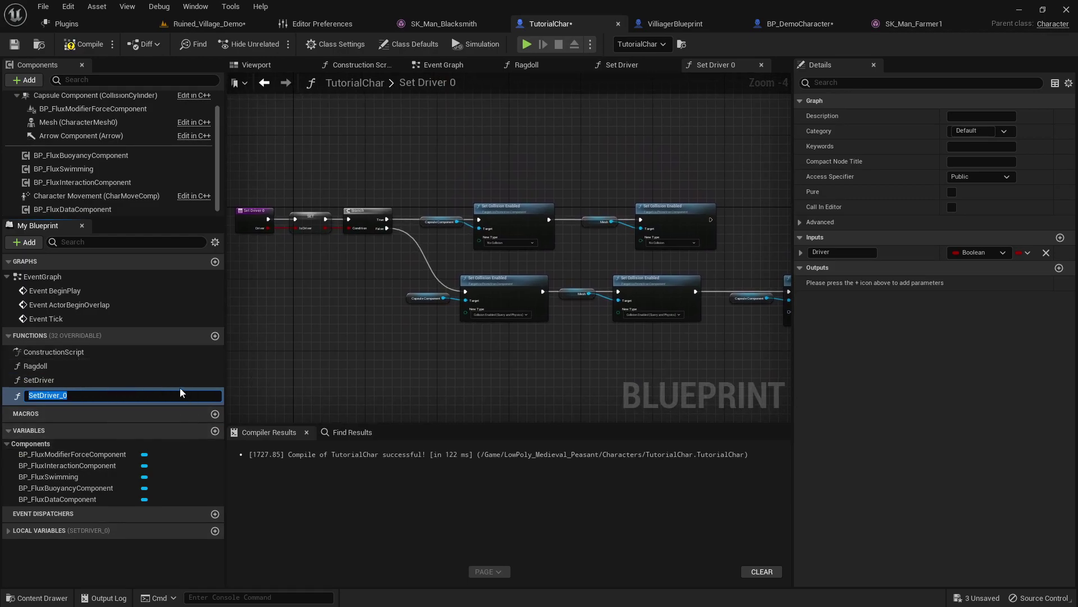
key("Return")
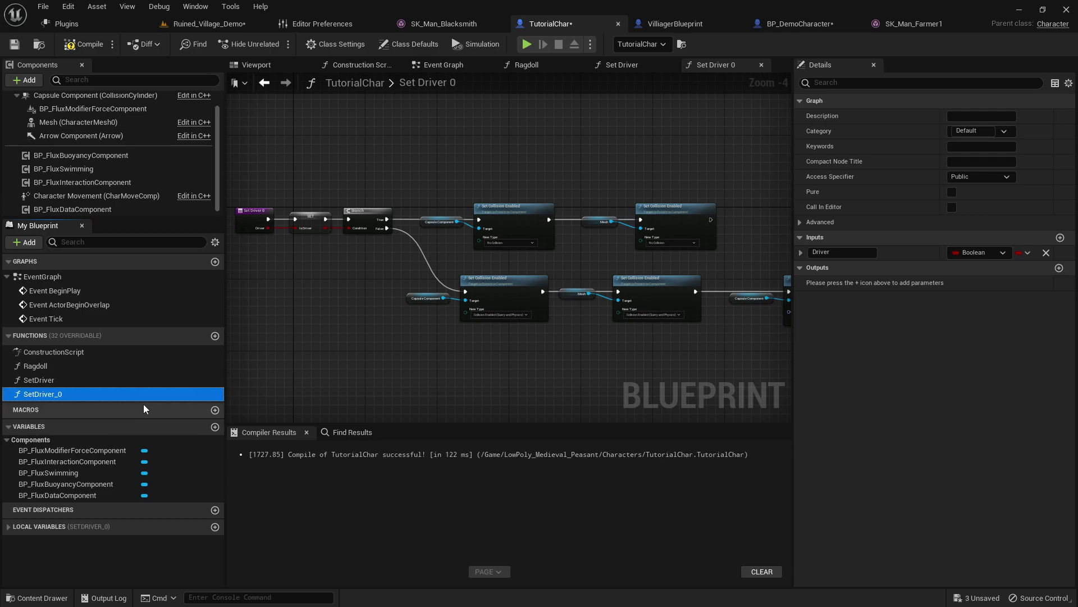
key("Delete")
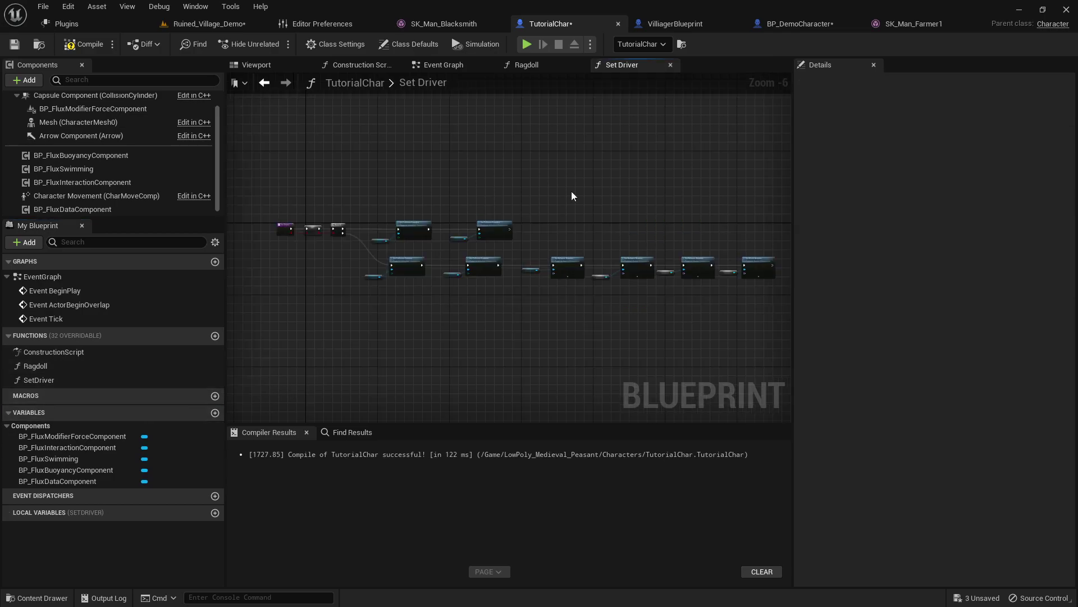
Copy UpdateRagdoll from BP_DemoCharacter into TutorialChar, then select the Ragdoll function.
left_click(799, 23)
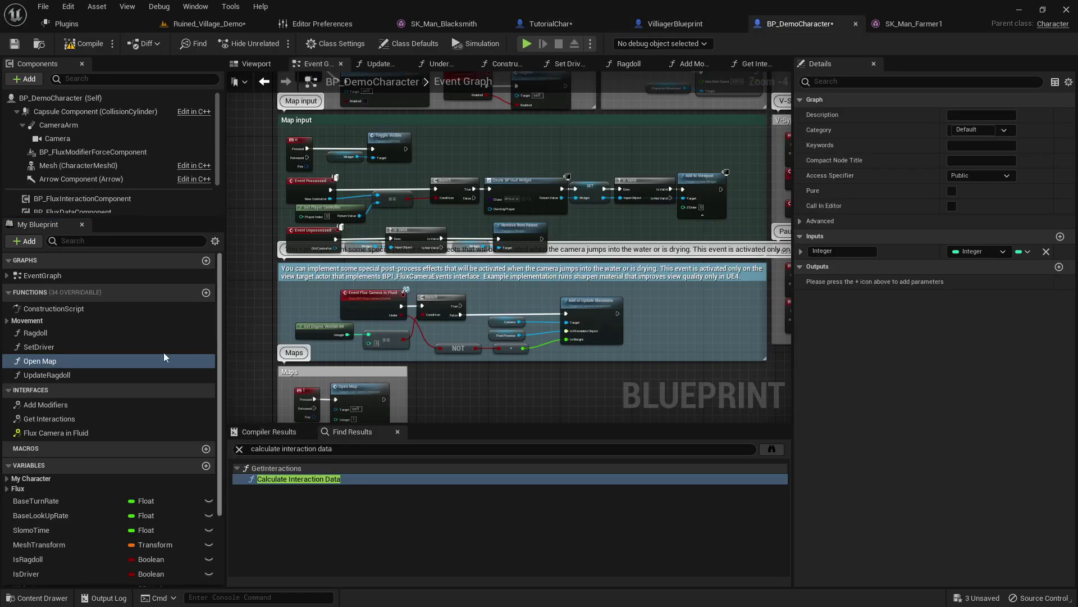
left_click(55, 376)
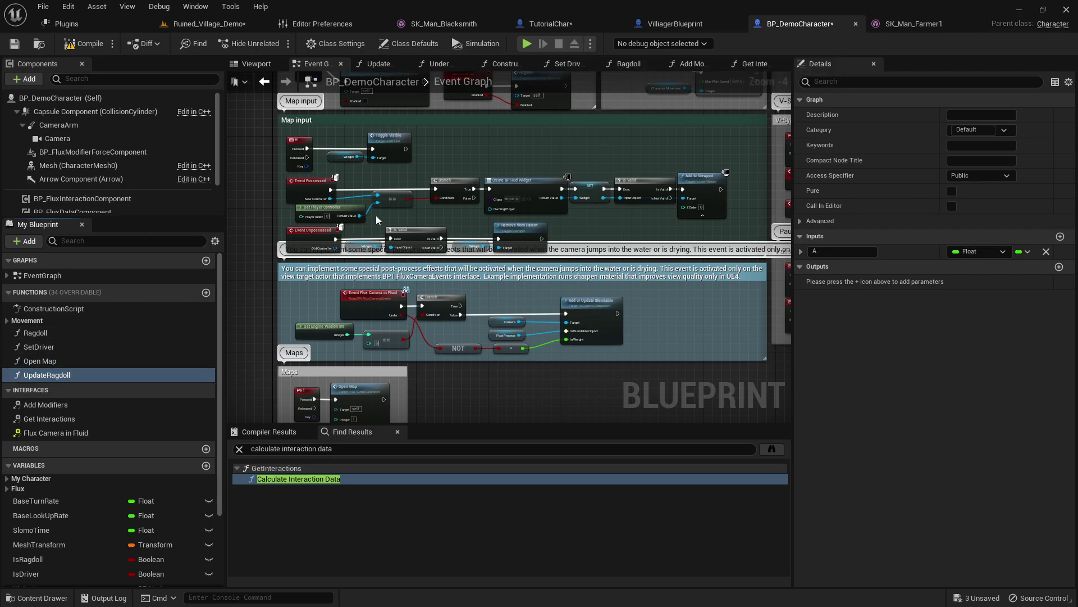
left_click(549, 24)
key("ctrl+v")
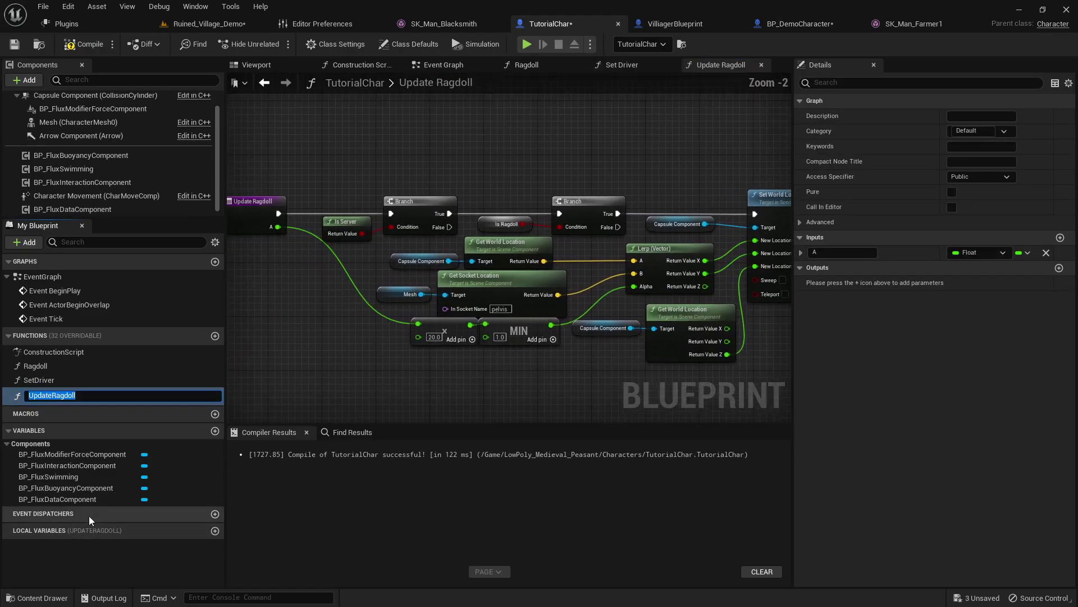
left_click(389, 349)
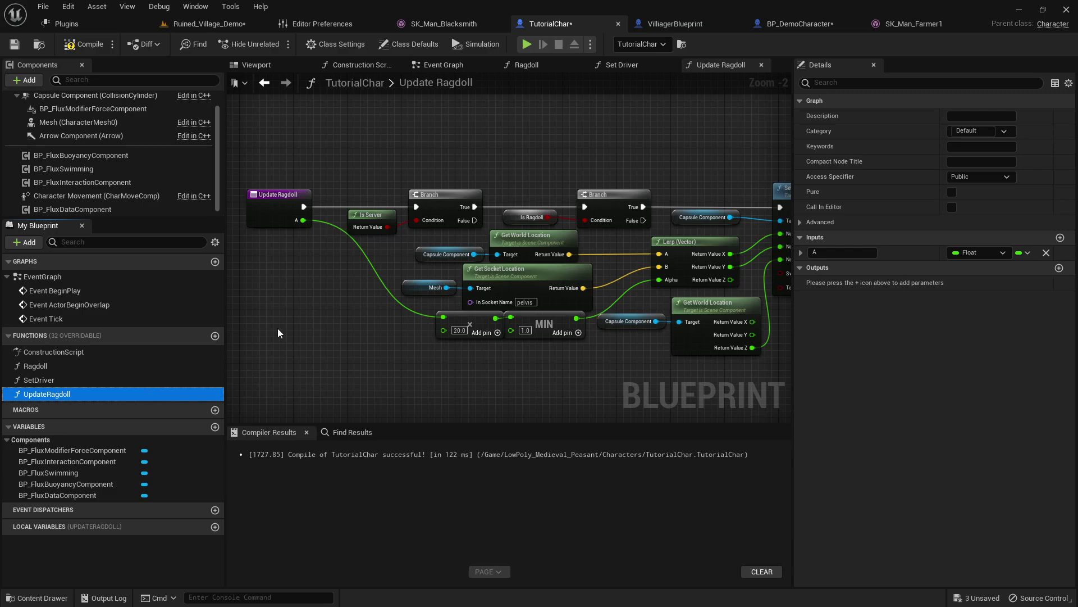
left_click(62, 365)
Open the Ragdoll function graph and create a local IsRagdoll variable from its getter.
double_click(62, 366)
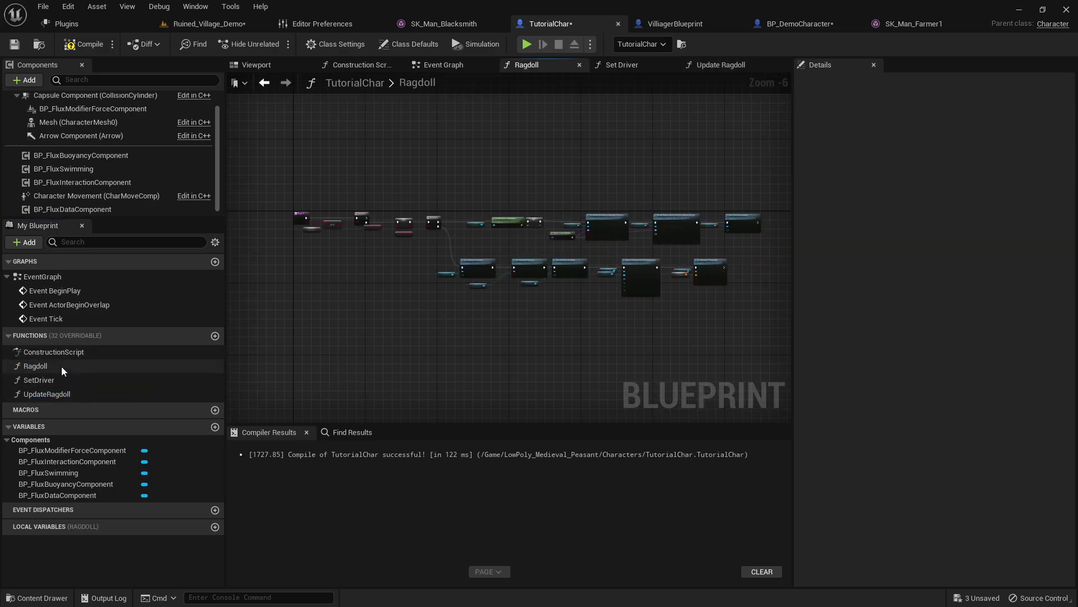
scroll(424, 276, "up", 4)
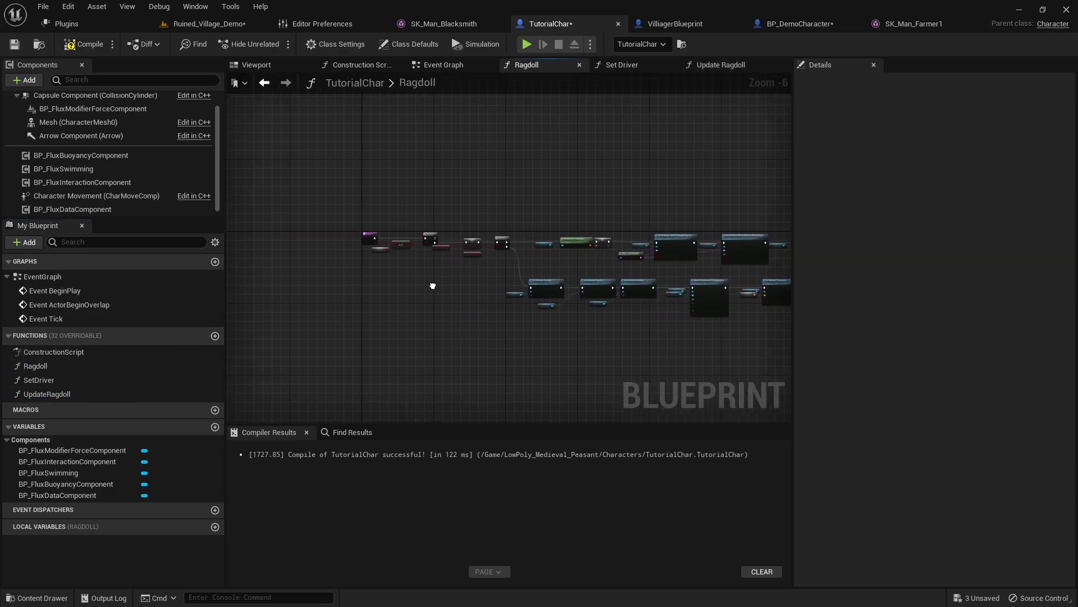
scroll(359, 306, "up", 2)
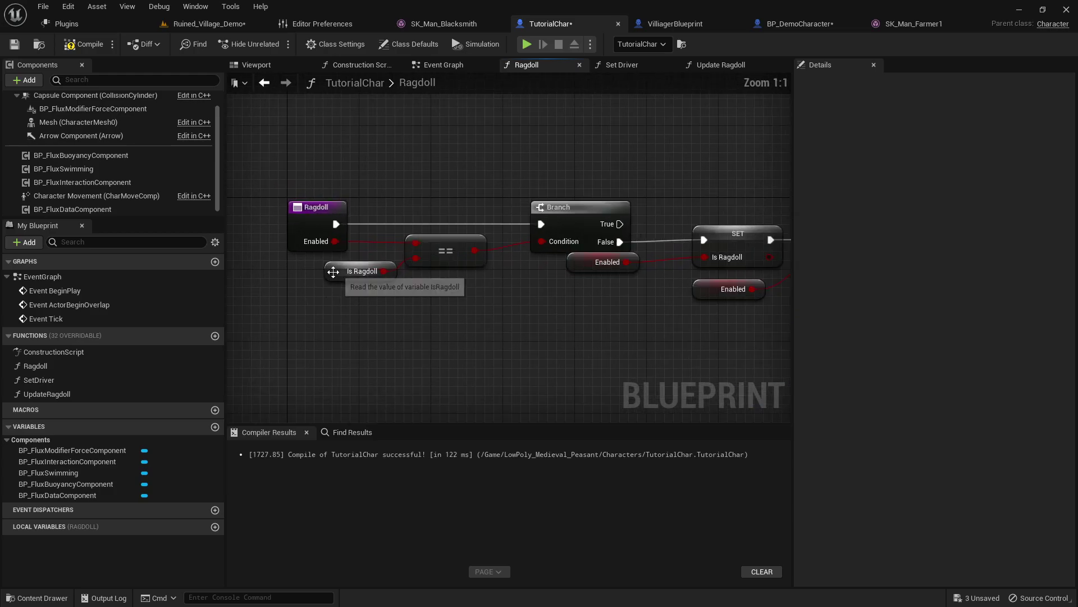
right_click(332, 272)
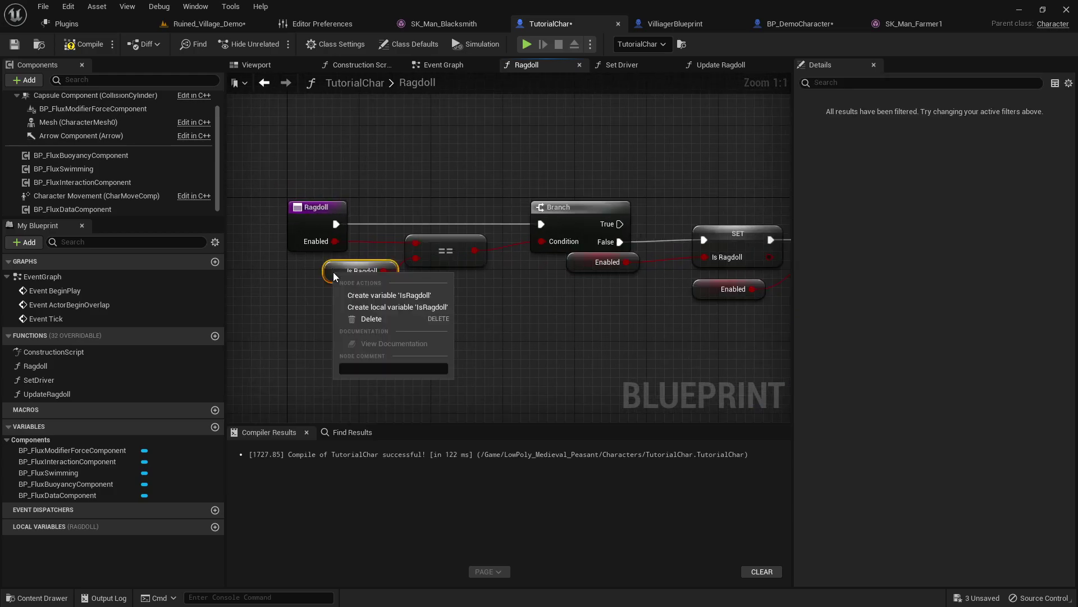
left_click(379, 308)
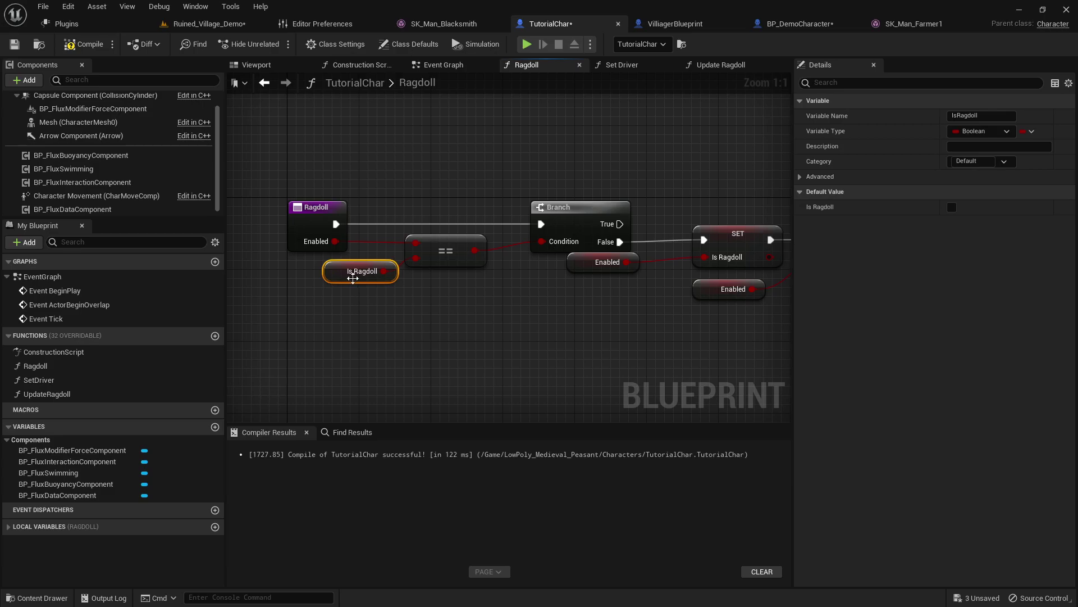
left_click(40, 526)
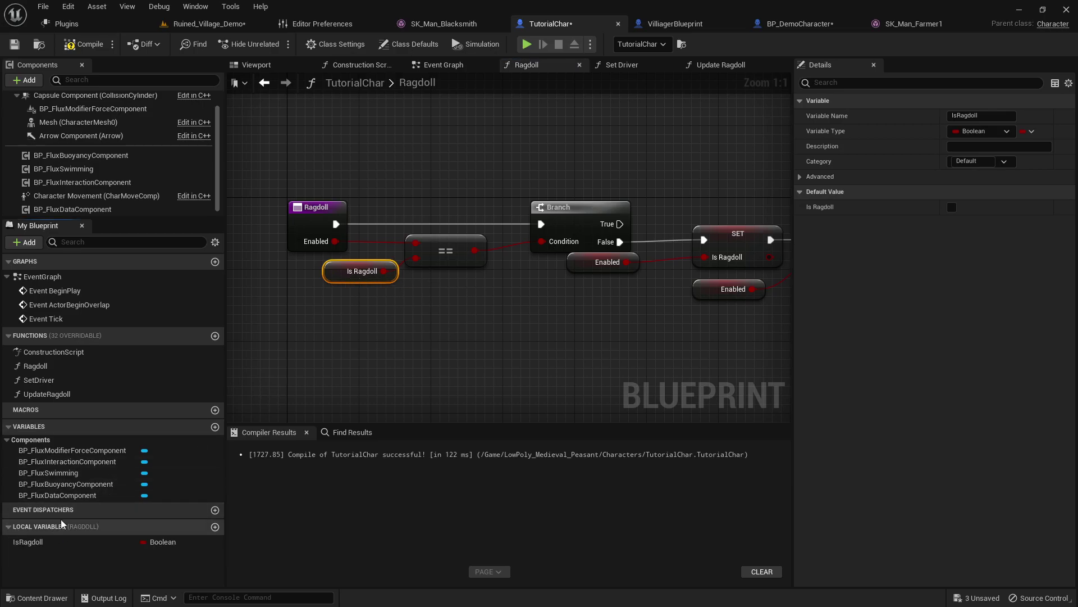
Create the Enabled Boolean variable from the unresolved Enabled node below the Branch.
right_click_drag(479, 310, 369, 330)
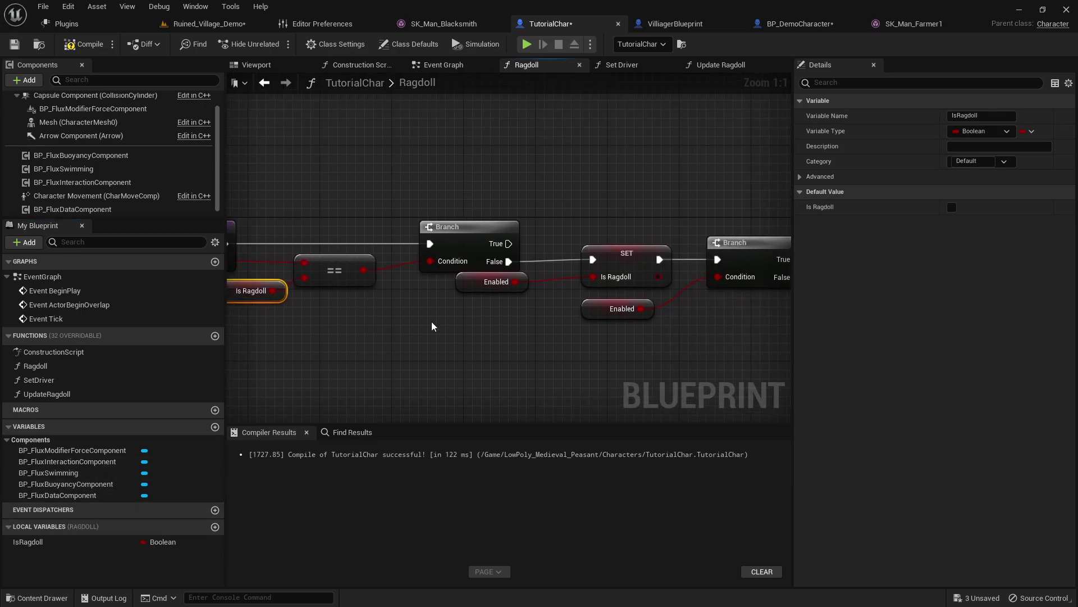
right_click_drag(447, 332, 438, 339)
left_click(461, 293)
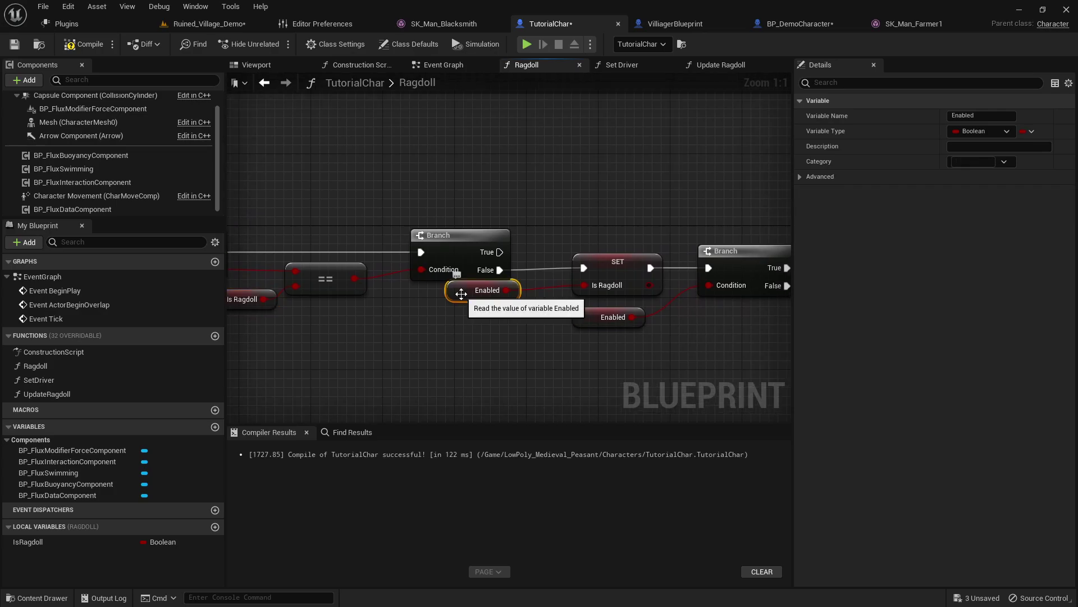
left_click_drag(462, 298, 457, 315)
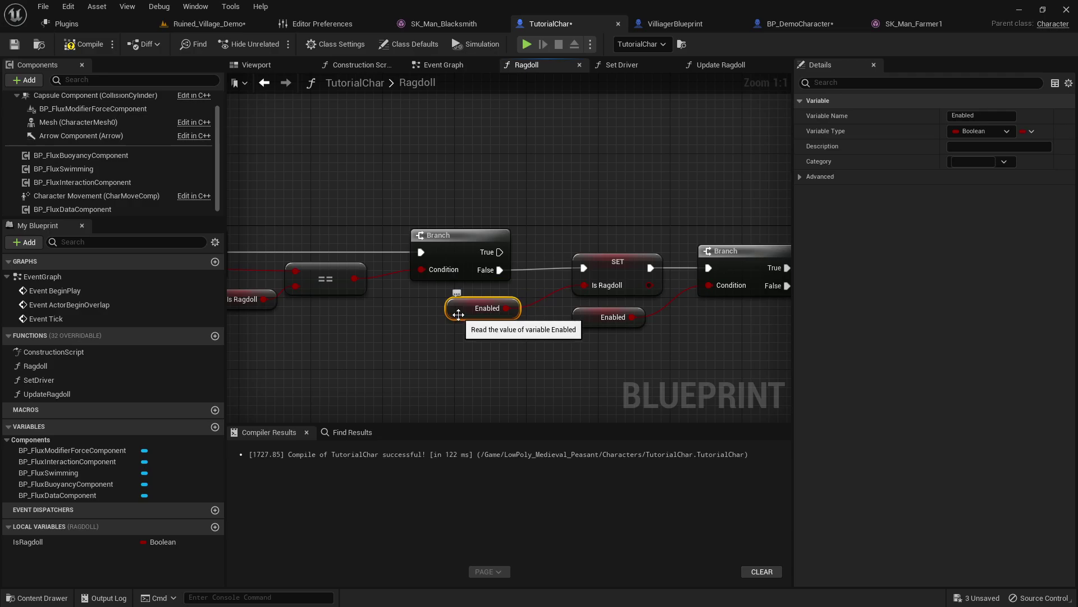
right_click(459, 314)
left_click(503, 338)
right_click_drag(501, 352, 447, 314)
right_click(508, 319)
left_click(447, 349)
Bring the Set Collision Enabled nodes into view and select the old Mesh node.
mouse_move(567, 312)
right_mouse_down()
mouse_move(433, 248)
mouse_move(410, 216)
right_mouse_up()
mouse_move(478, 226)
right_mouse_down()
mouse_move(520, 210)
mouse_move(537, 166)
right_mouse_up()
right_click_drag(409, 334, 436, 330)
left_click(402, 275)
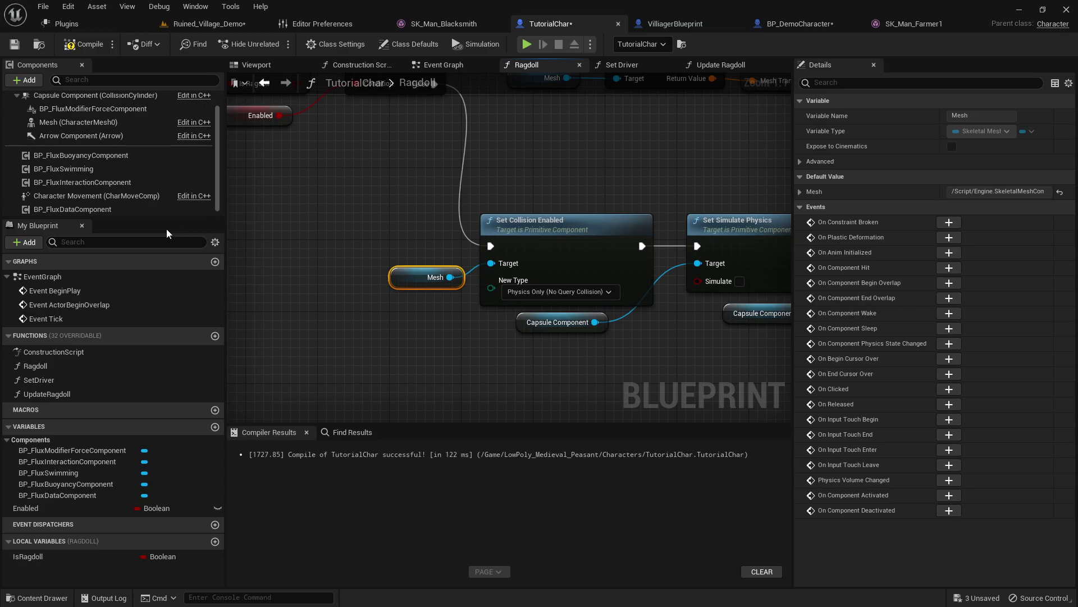
Wire the Mesh (CharacterMesh0) component into Set Collision Enabled's Target, replacing the old Mesh node.
left_click(68, 125)
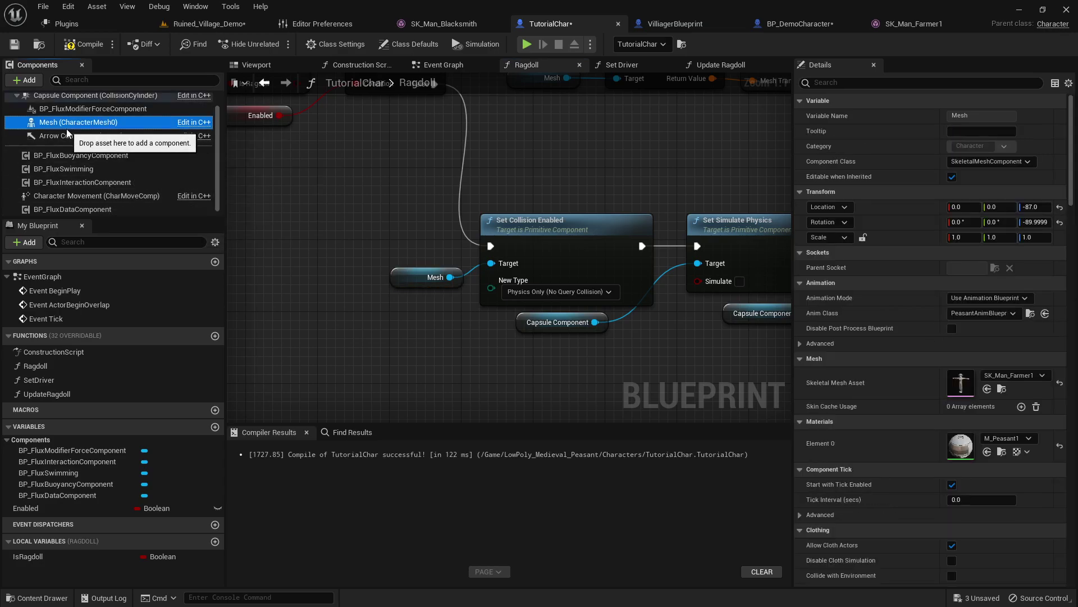
right_click(68, 128)
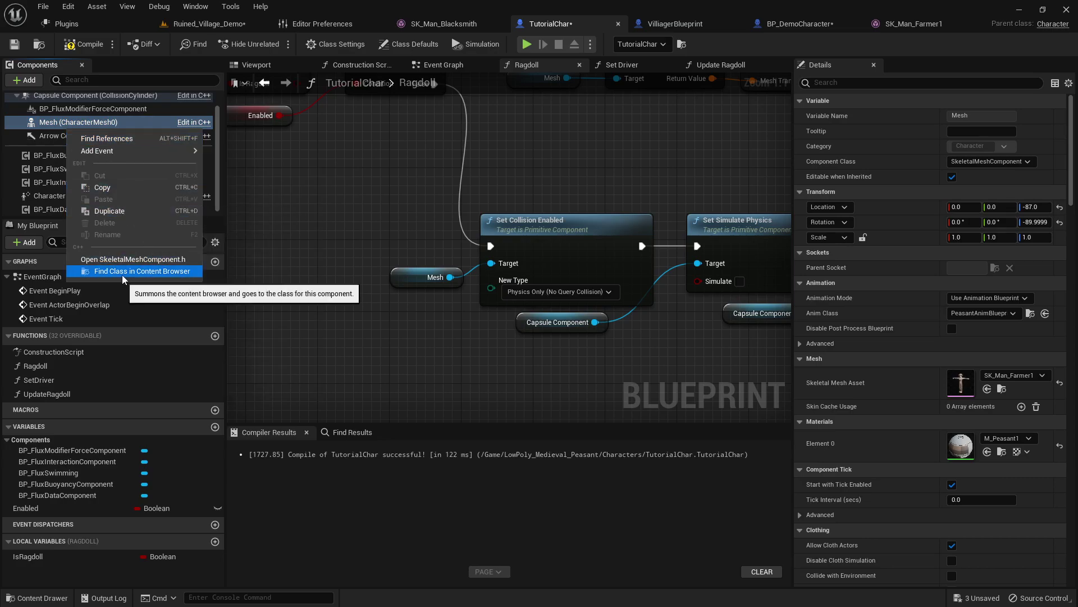
left_click_drag(49, 123, 482, 263)
left_click(407, 278)
key("Delete")
Compile, revealing missing MeshTransform, IsDriver, CameraArm and Camera variables at the SET node.
right_click_drag(407, 328, 333, 326)
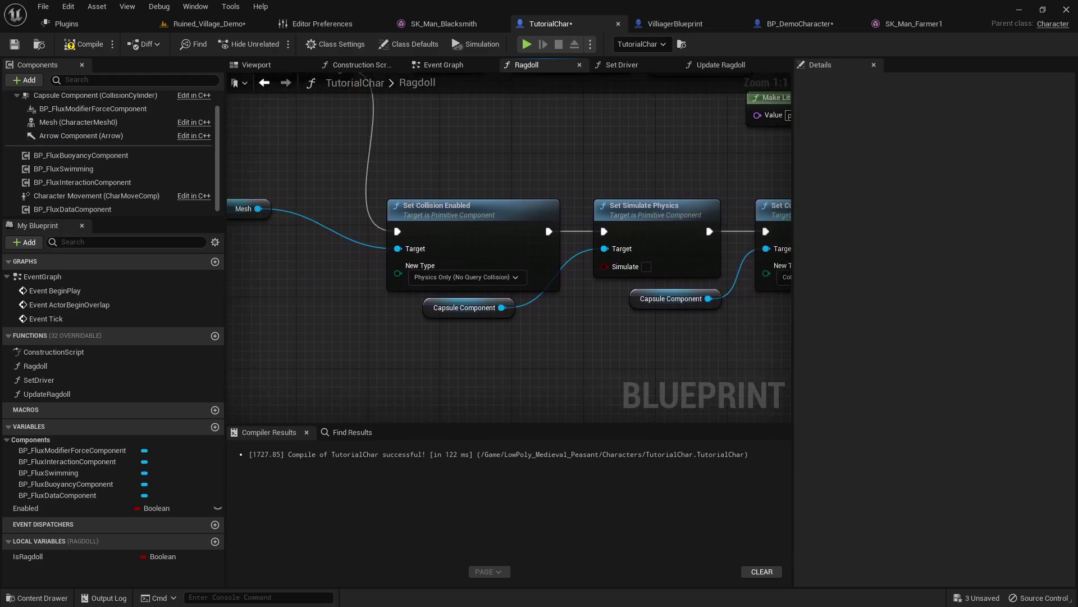
right_click_drag(481, 356, 426, 352)
left_click_drag(451, 233, 424, 225)
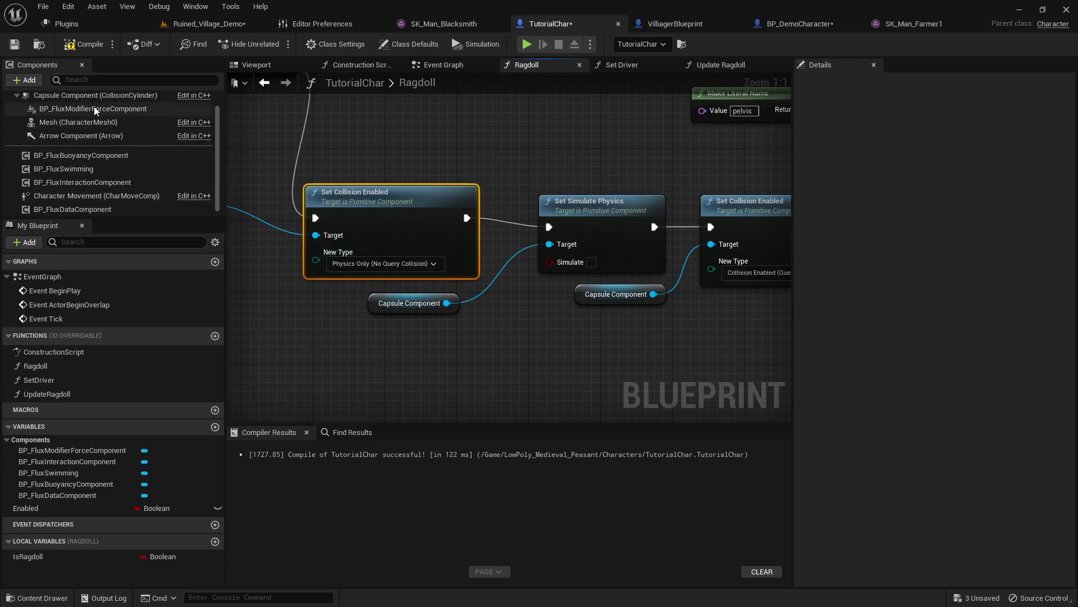
right_click_drag(423, 329, 486, 368)
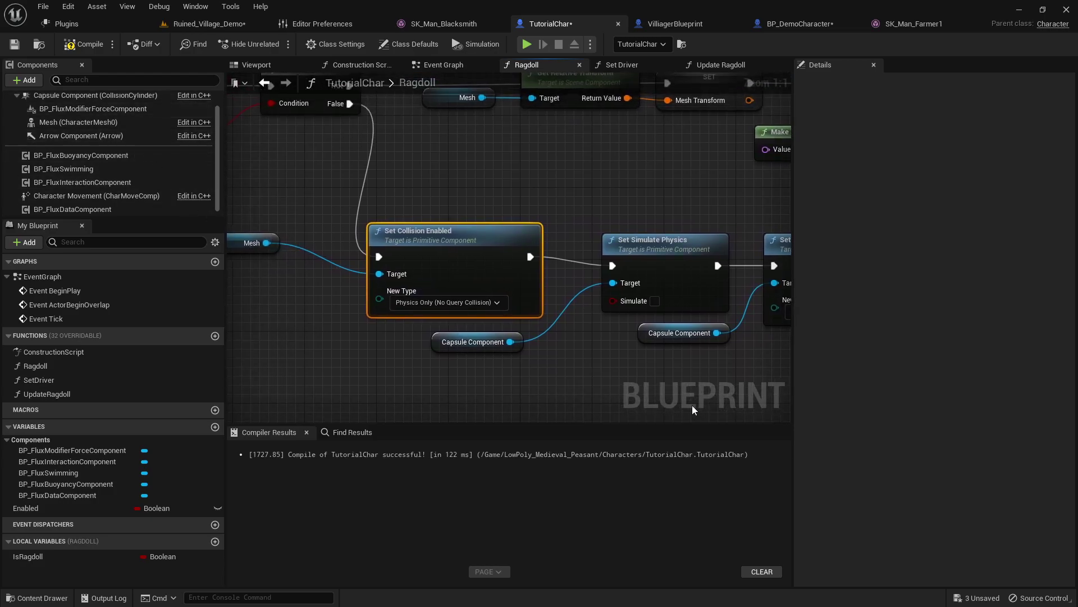
right_click_drag(288, 268, 174, 307)
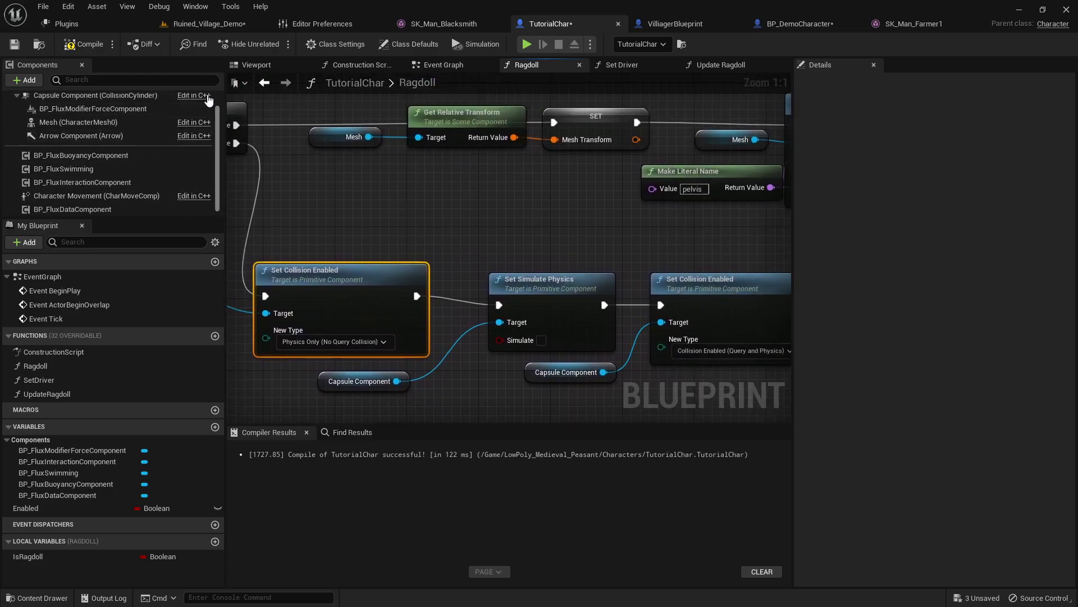
left_click(79, 41)
right_click_drag(479, 217, 365, 291)
Create the MeshTransform Transform variable from the erroring SET node and recompile.
right_click(453, 205)
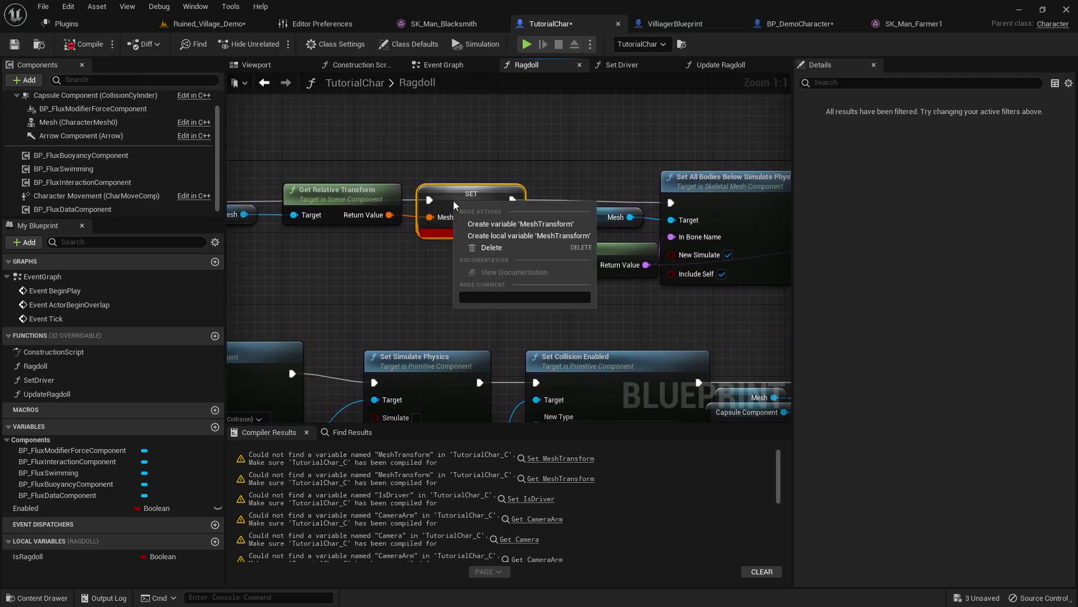
left_click(474, 223)
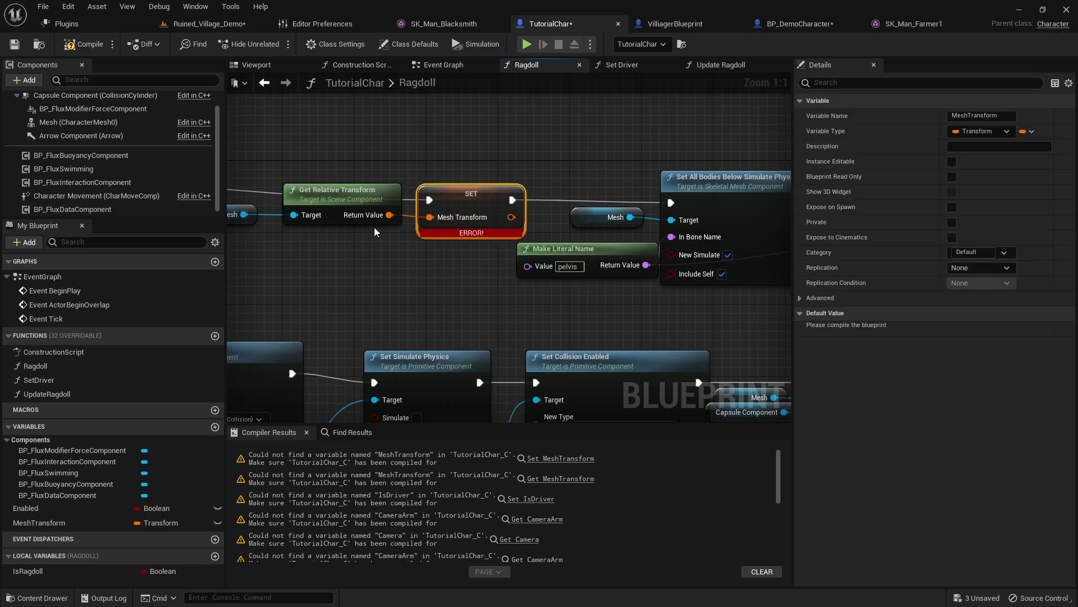
left_click(71, 45)
Zoom out to review the whole Ragdoll graph, including the later physics nodes.
right_click_drag(506, 280, 543, 204)
right_click_drag(350, 176, 397, 180)
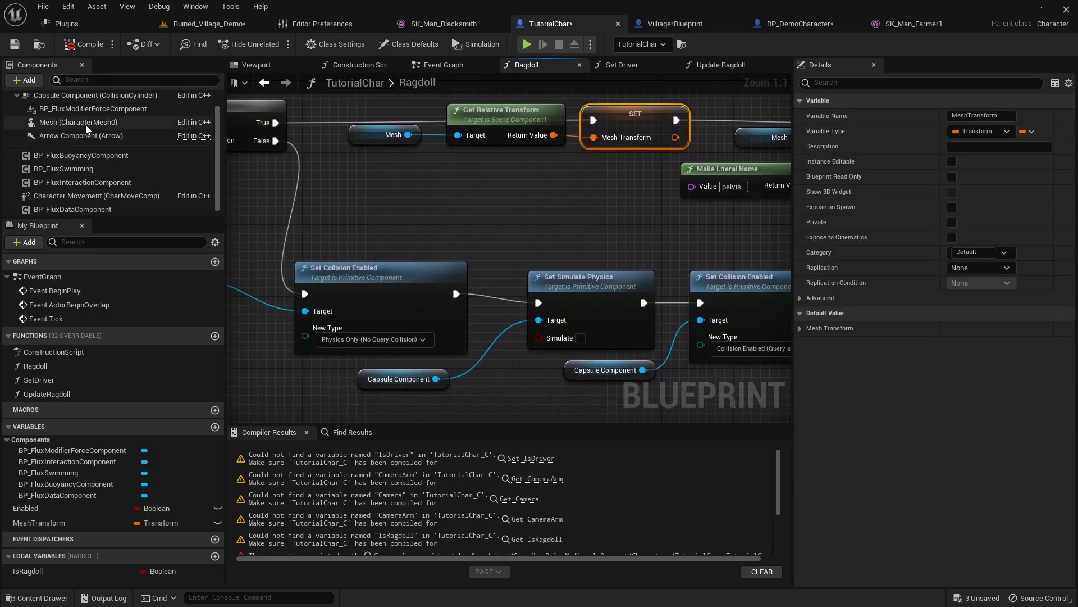
right_click_drag(506, 387, 460, 310)
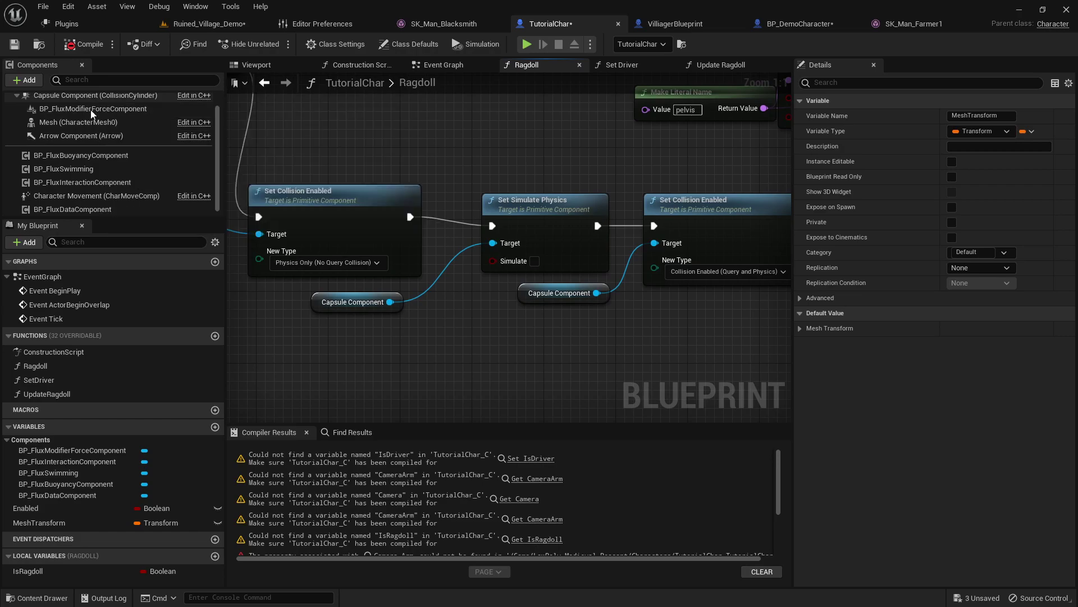
right_click_drag(638, 351, 477, 371)
right_click_drag(572, 216, 356, 270)
scroll(458, 258, "down", 1)
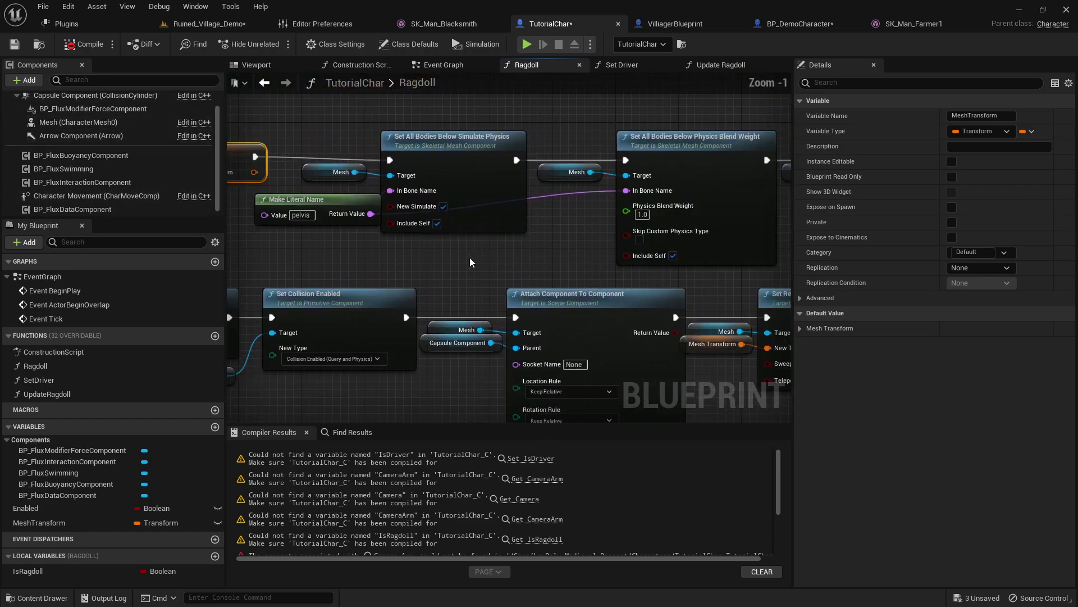
right_click_drag(485, 253, 339, 178)
scroll(466, 234, "down", 3)
right_click_drag(405, 187, 645, 231)
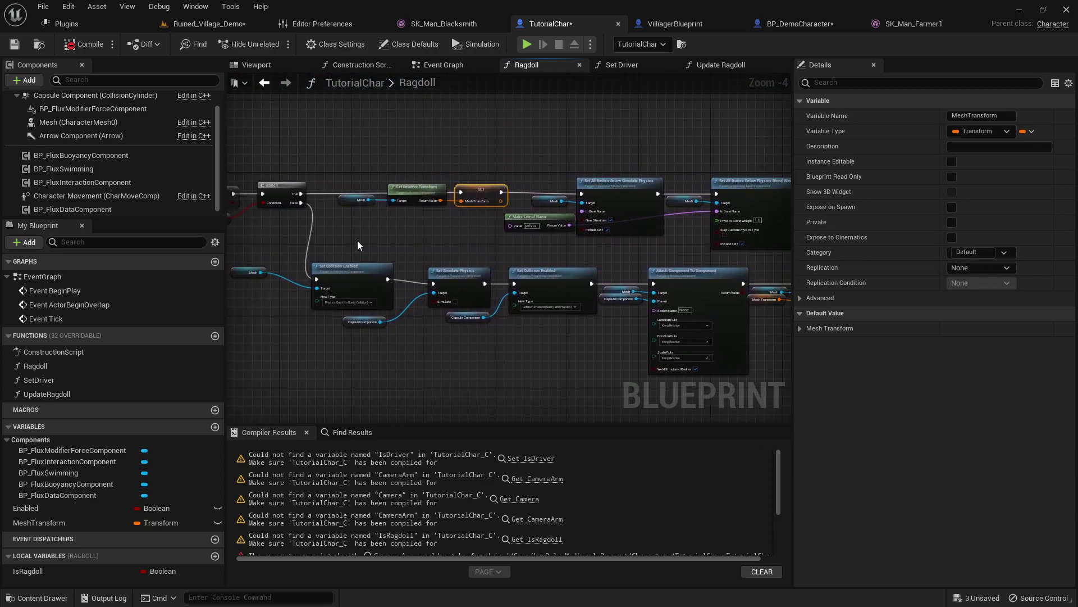
right_click_drag(406, 280, 489, 257)
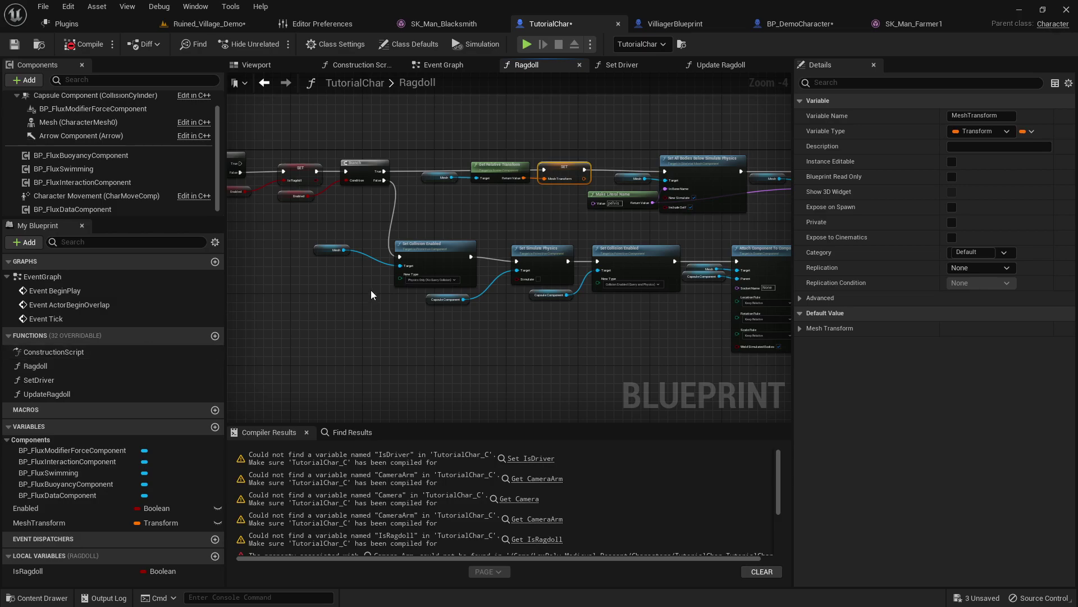
right_click_drag(369, 292, 380, 291)
Open the Set Driver function and create the IsDriver Boolean variable from its SET node.
double_click(68, 380)
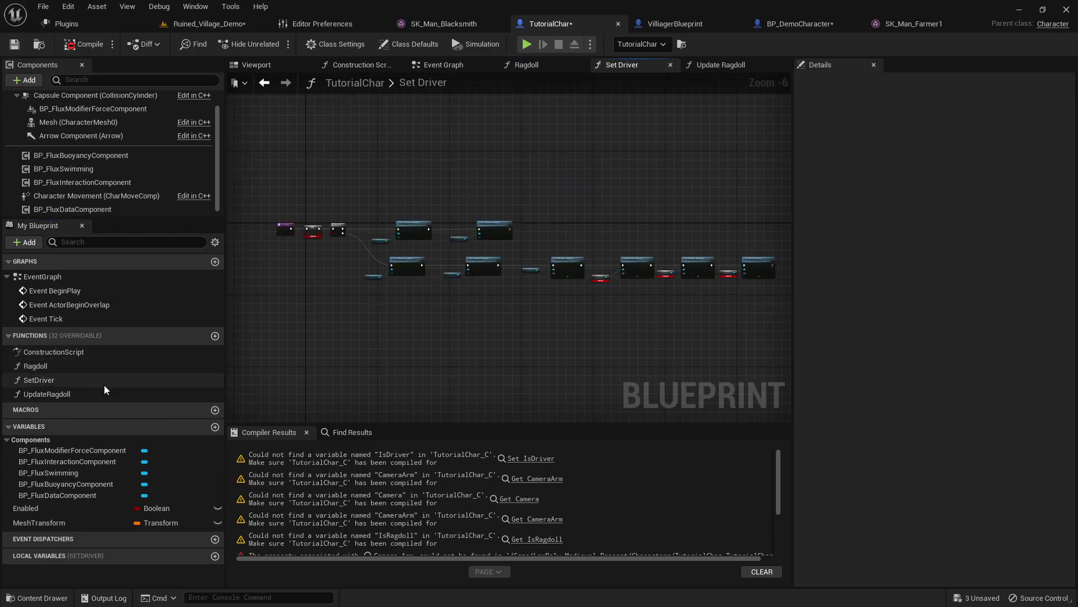
scroll(291, 247, "up", 4)
right_click_drag(337, 245, 371, 315)
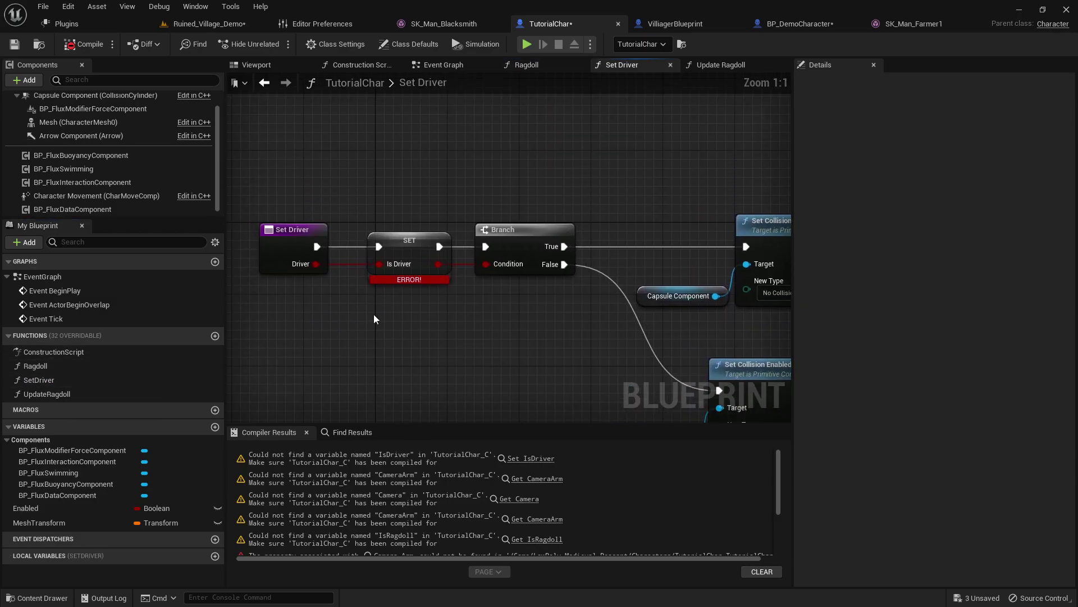
right_click(400, 254)
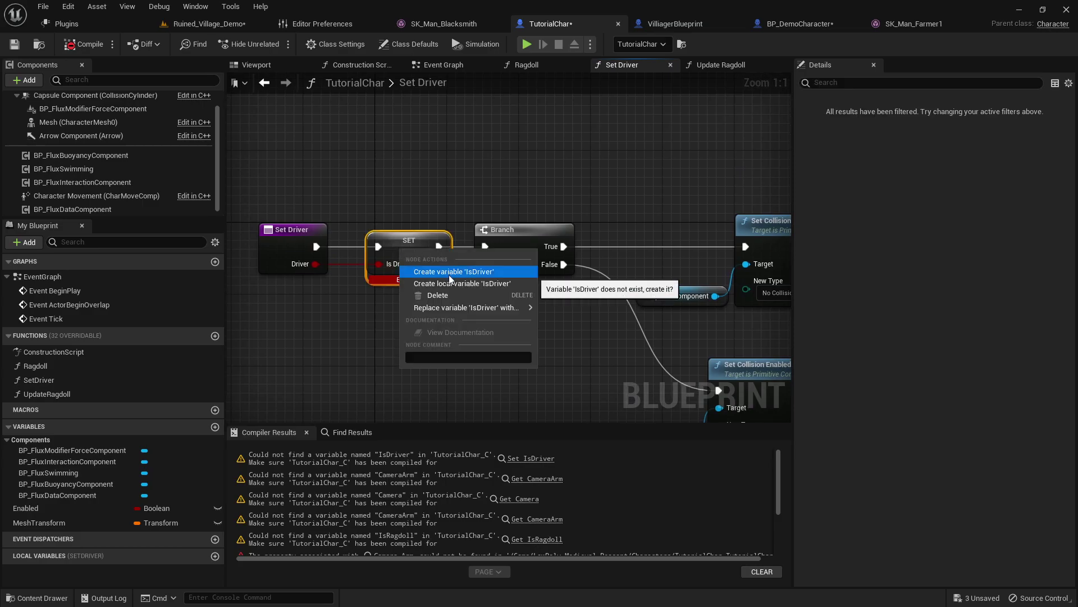
left_click(450, 272)
Box-select and delete the Camera Arm and Camera Set Relative Rotation nodes.
right_click_drag(533, 338, 348, 298)
right_click_drag(406, 332, 297, 285)
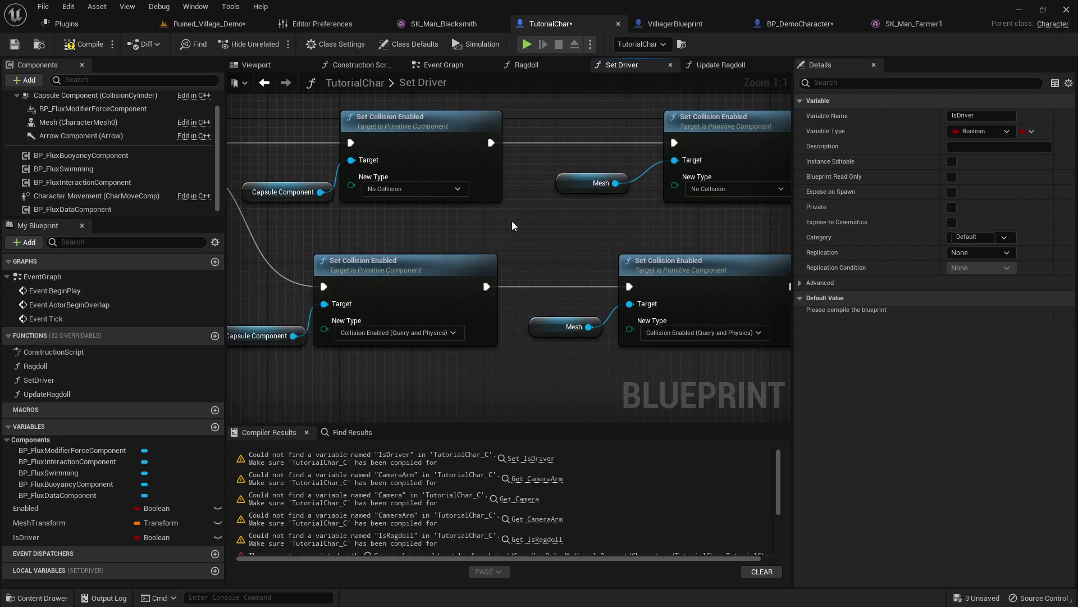
right_click_drag(512, 225, 456, 230)
right_click_drag(571, 233, 424, 211)
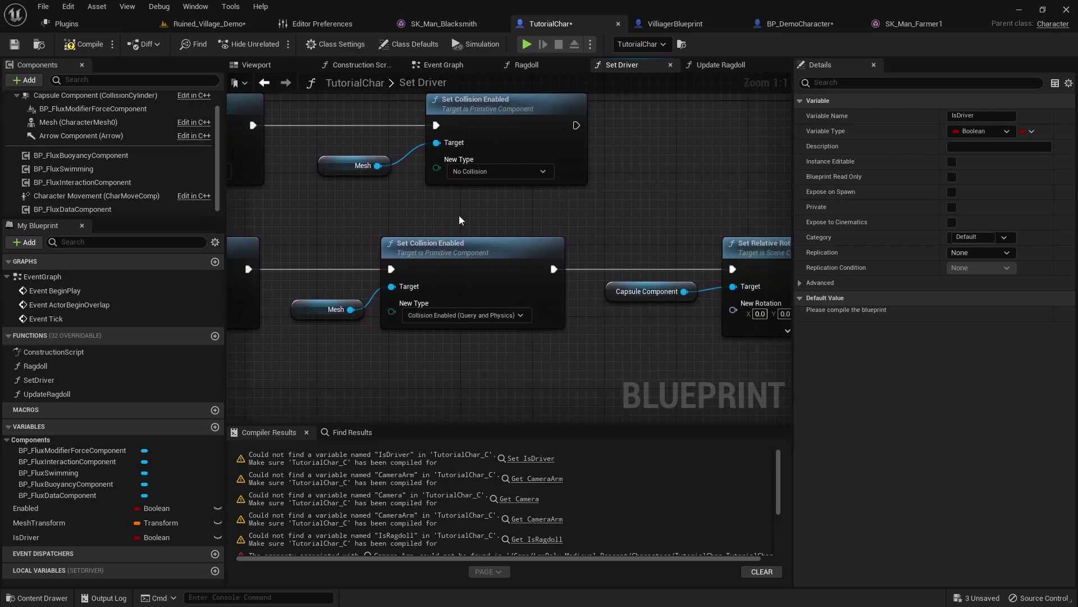
right_click_drag(665, 231, 315, 171)
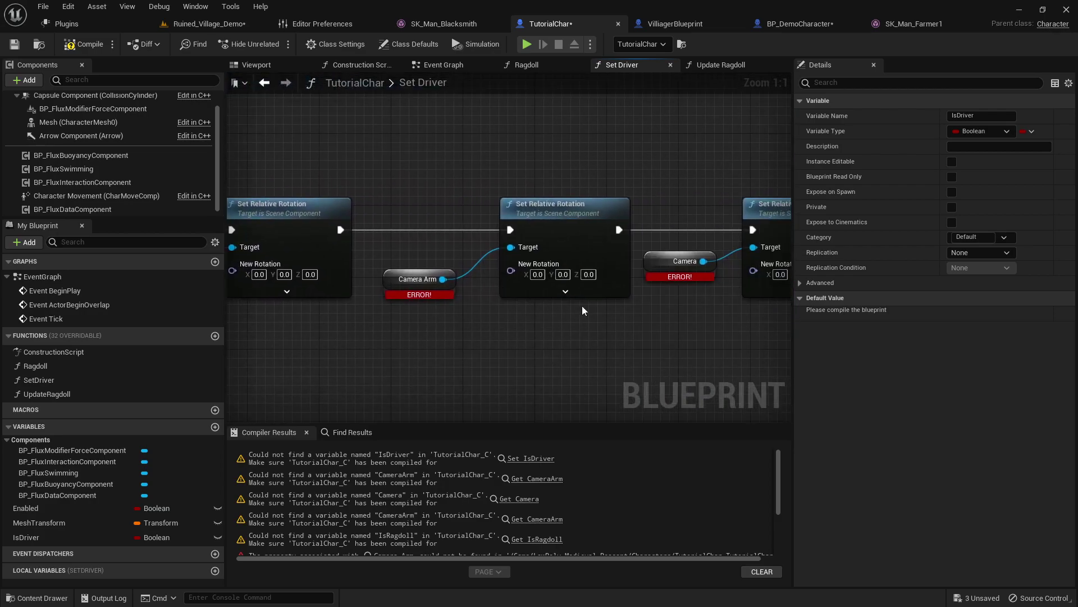
right_click_drag(581, 307, 522, 321)
right_click_drag(585, 332, 536, 347)
right_click_drag(630, 332, 538, 350)
right_click_drag(656, 321, 525, 307)
scroll(542, 339, "down", 1)
right_click_drag(421, 399, 584, 373)
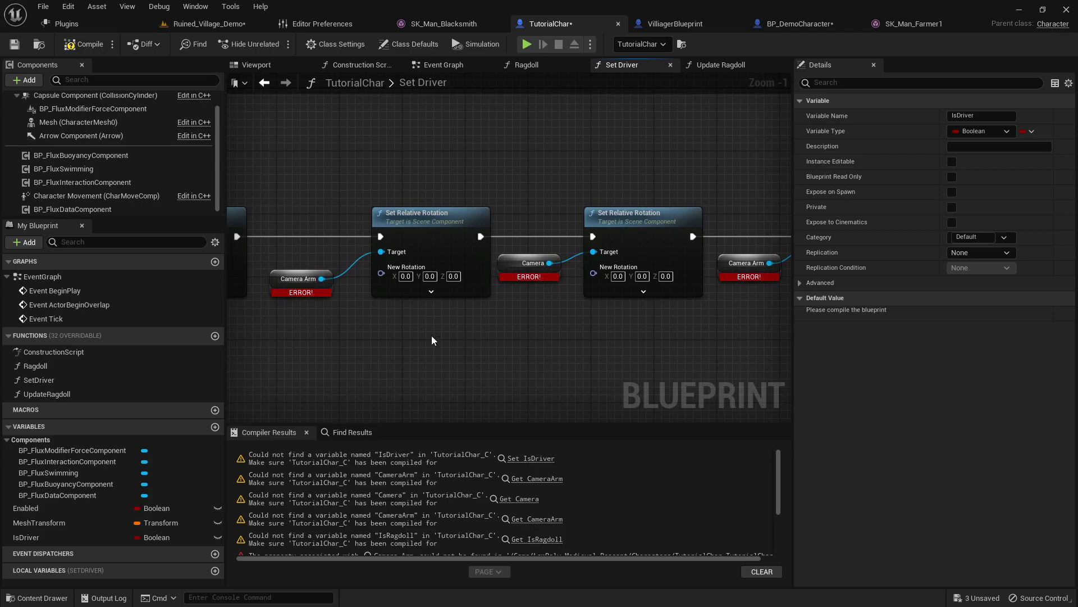
right_click_drag(323, 316, 392, 321)
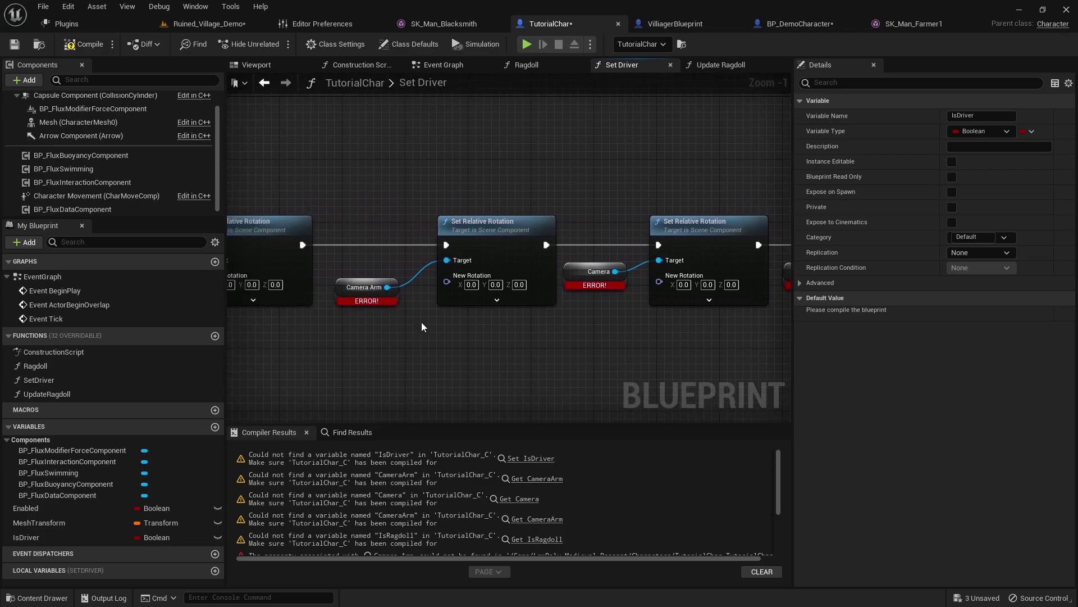
scroll(420, 325, "down", 1)
scroll(472, 341, "down", 1)
right_click_drag(590, 358, 532, 352)
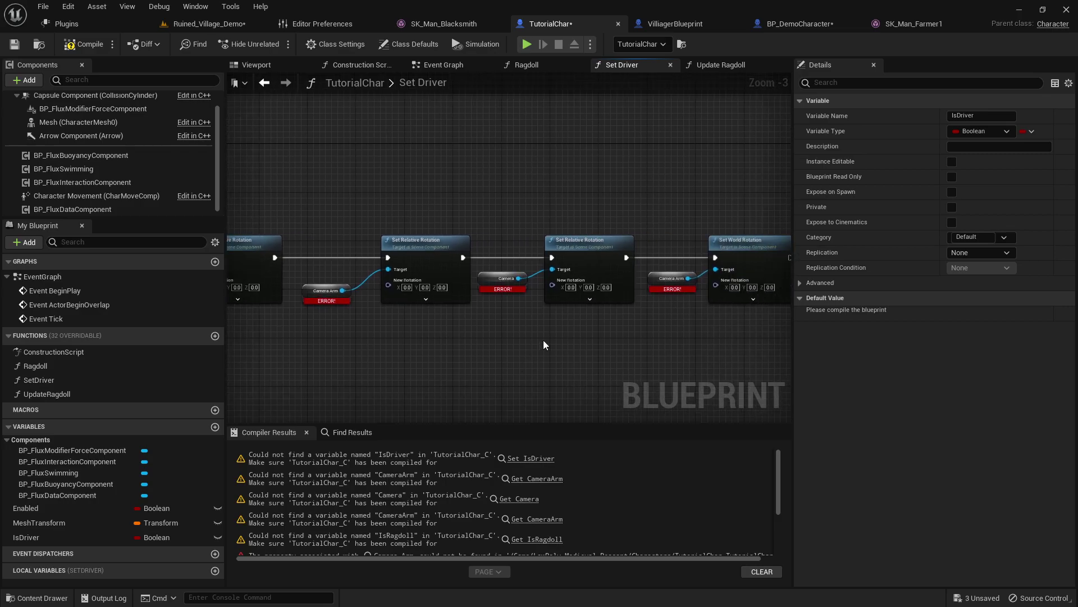
left_click(316, 292)
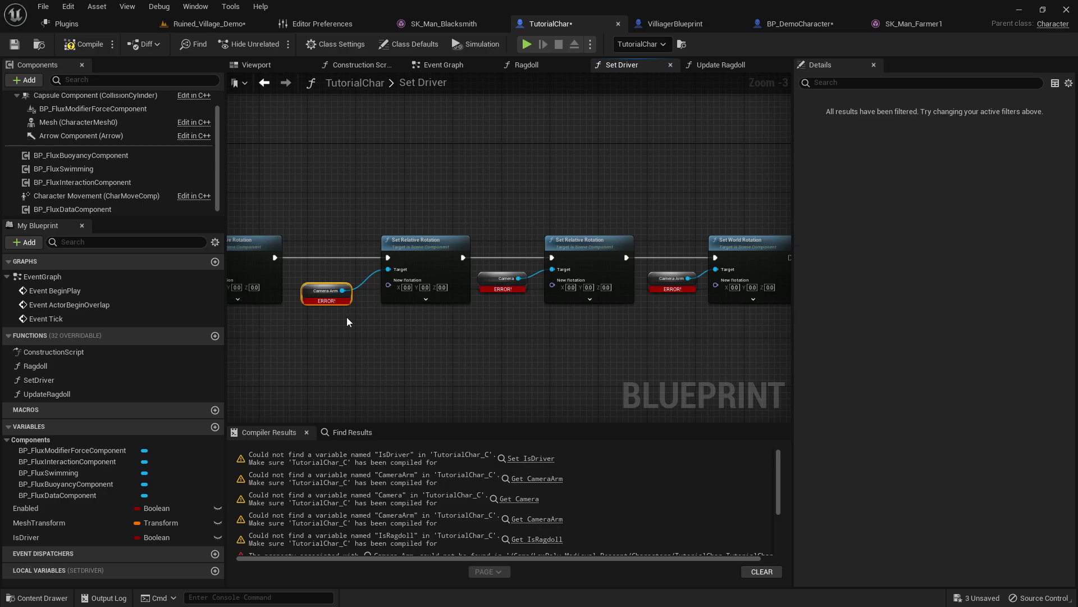
scroll(346, 316, "down", 2)
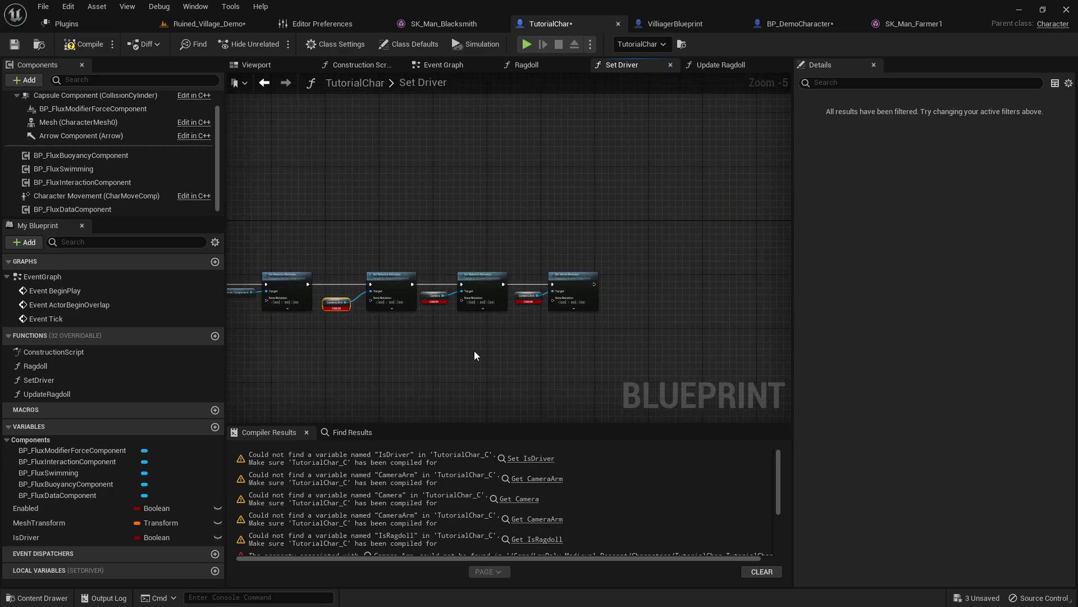
left_click_drag(646, 360, 332, 258)
key("Delete")
Recompile TutorialChar with F7, leaving only the missing IsRagdoll error.
right_click_drag(363, 345, 567, 330)
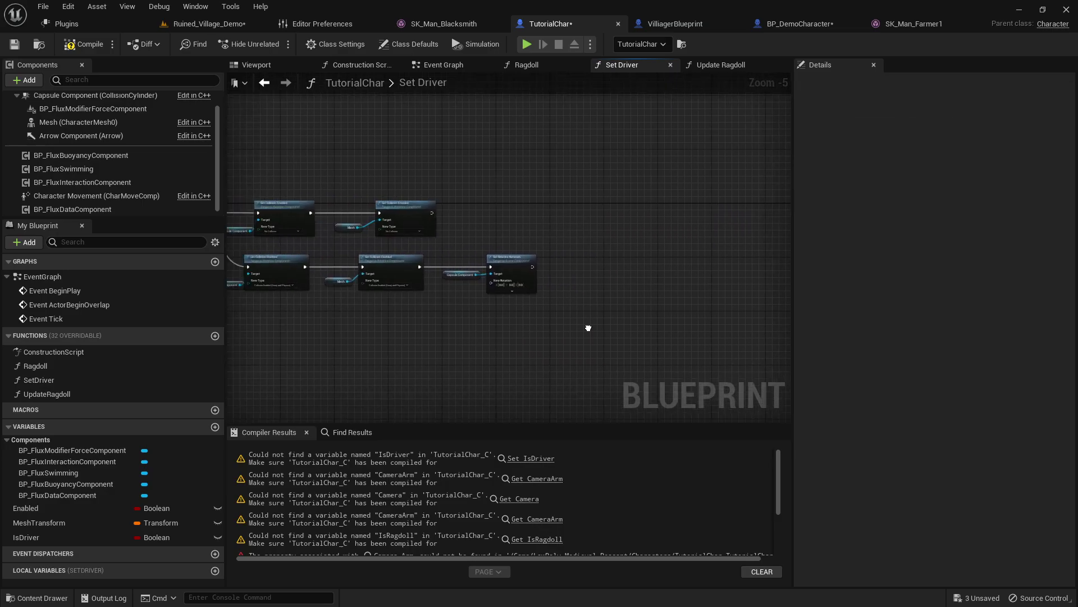
scroll(567, 330, "up", 1)
key("F7")
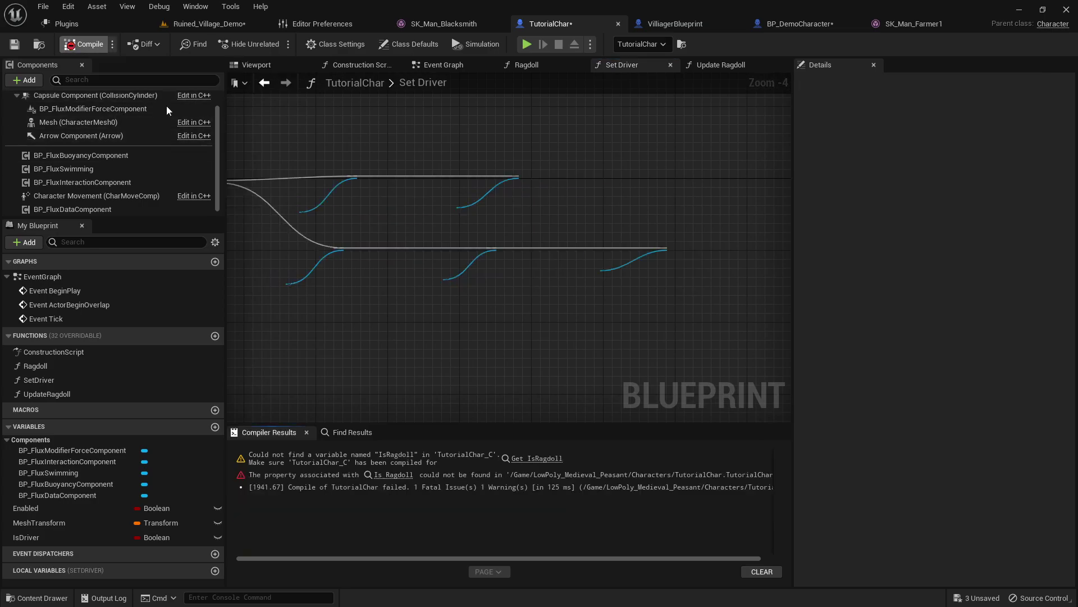
right_click_drag(365, 329, 456, 335)
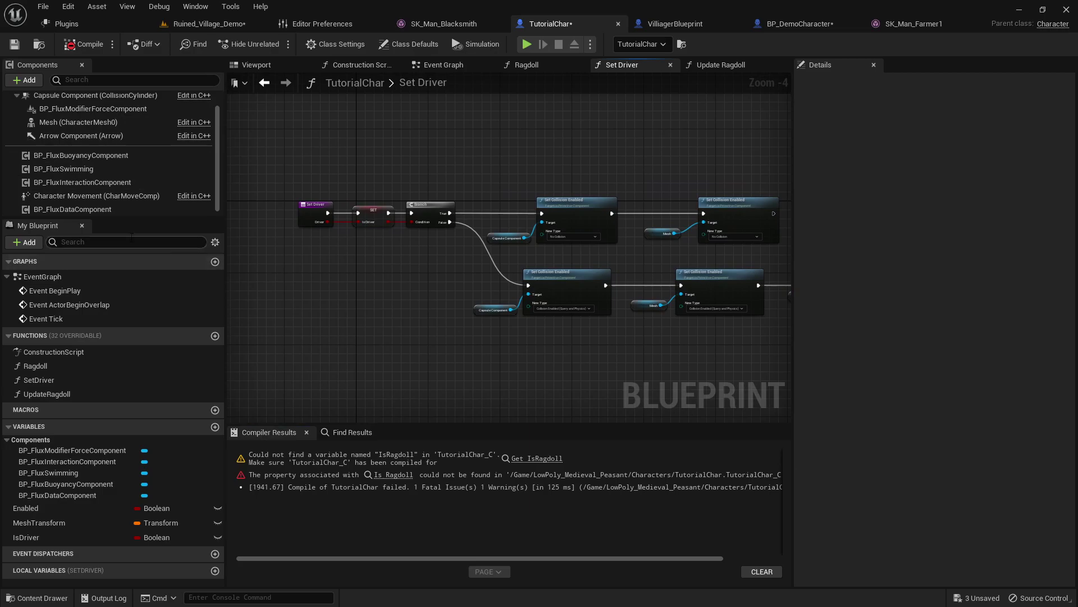
left_click(80, 483)
right_click_drag(480, 364, 427, 357)
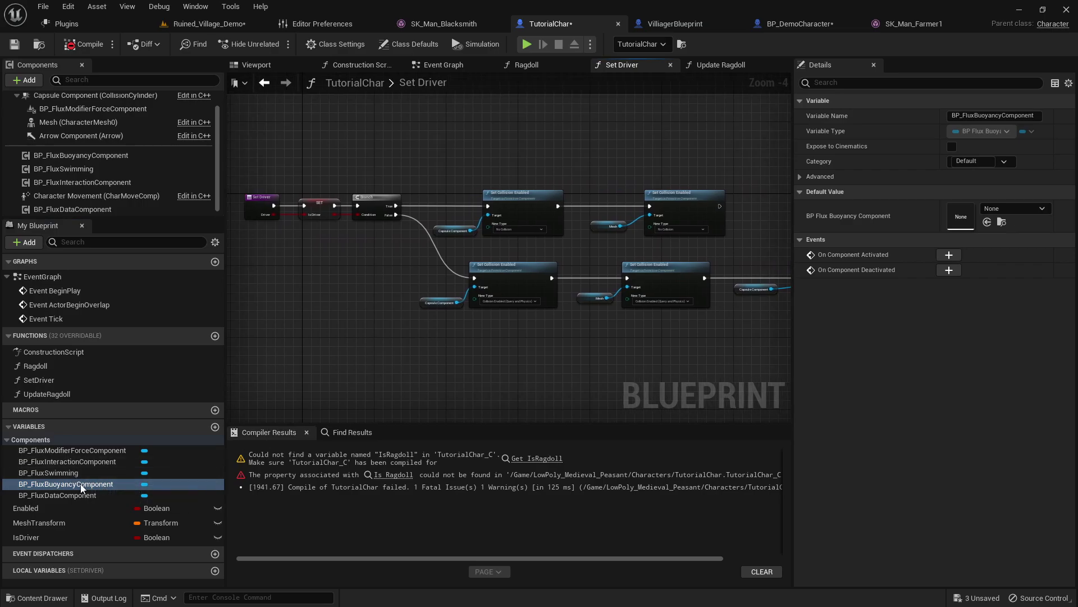
In Update Ragdoll, create the IsRagdoll Boolean from the broken node and compile without errors.
double_click(80, 392)
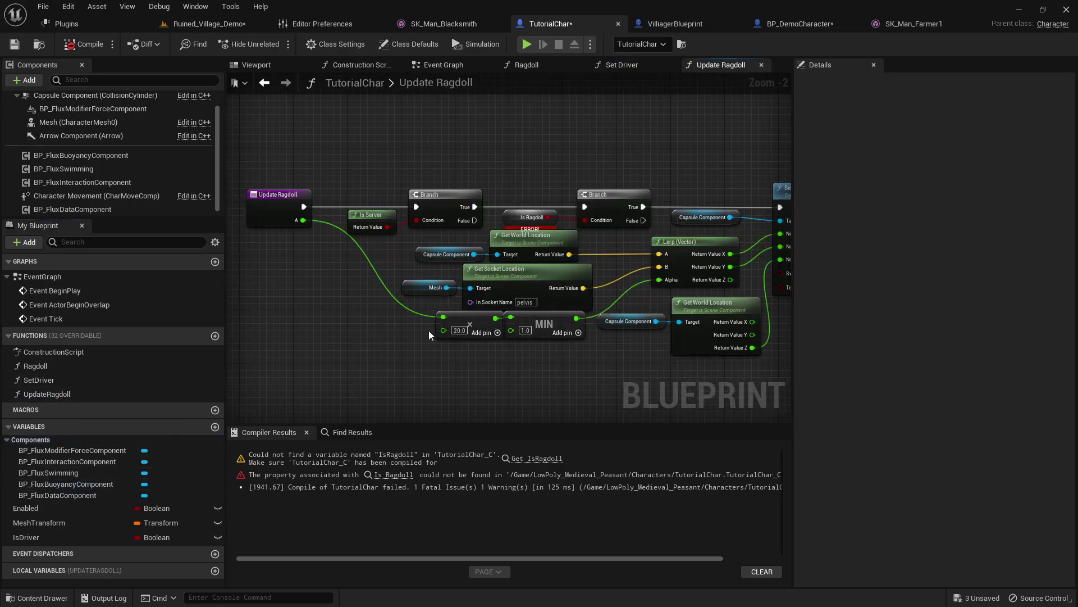
right_click_drag(498, 303, 448, 315)
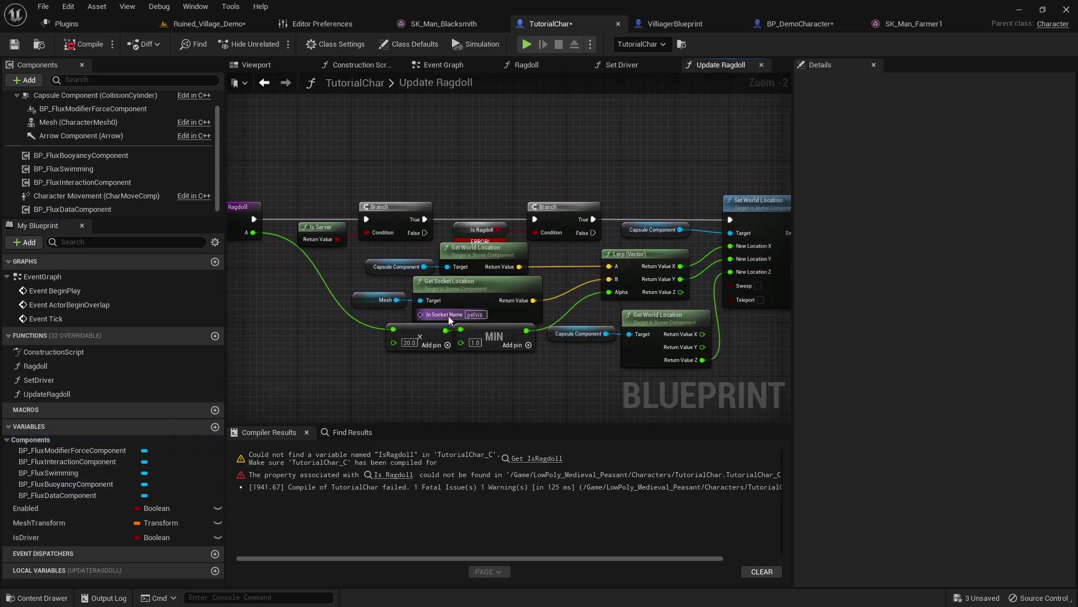
right_click(459, 230)
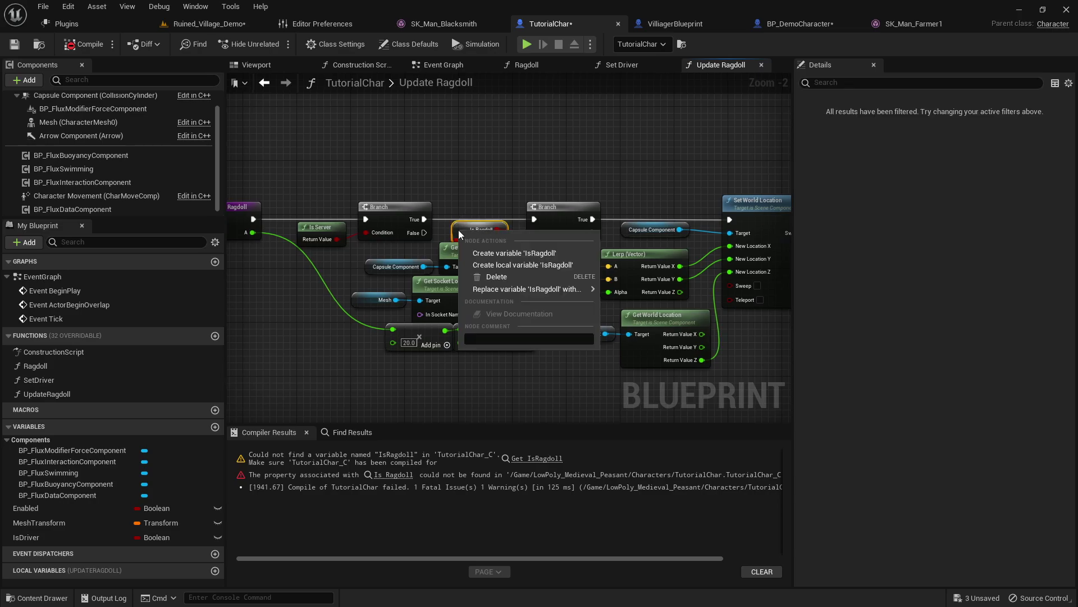
left_click(509, 254)
right_click_drag(635, 376, 503, 379)
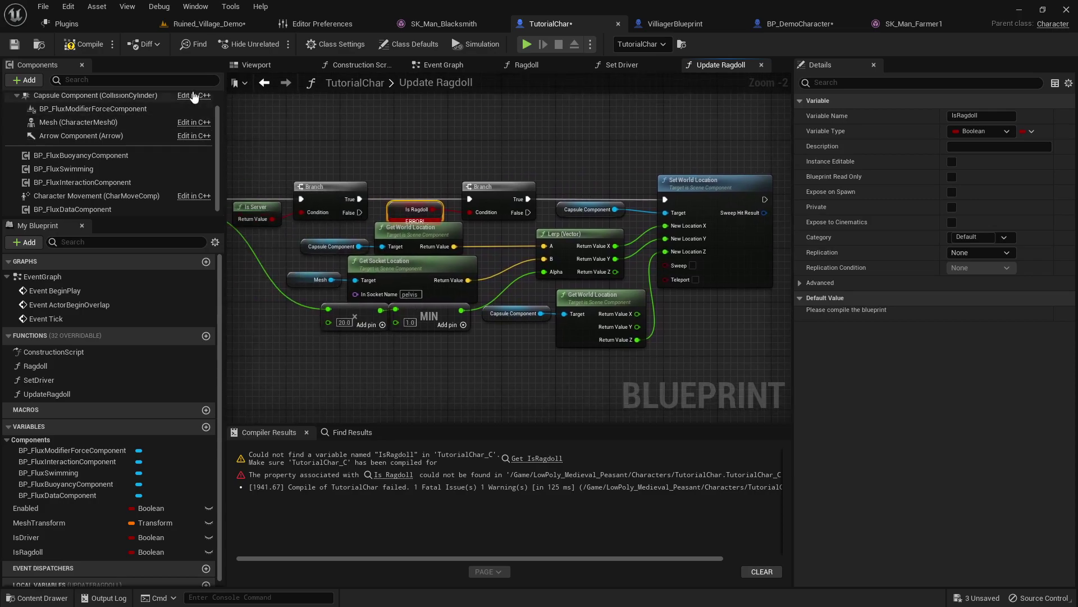
left_click(93, 48)
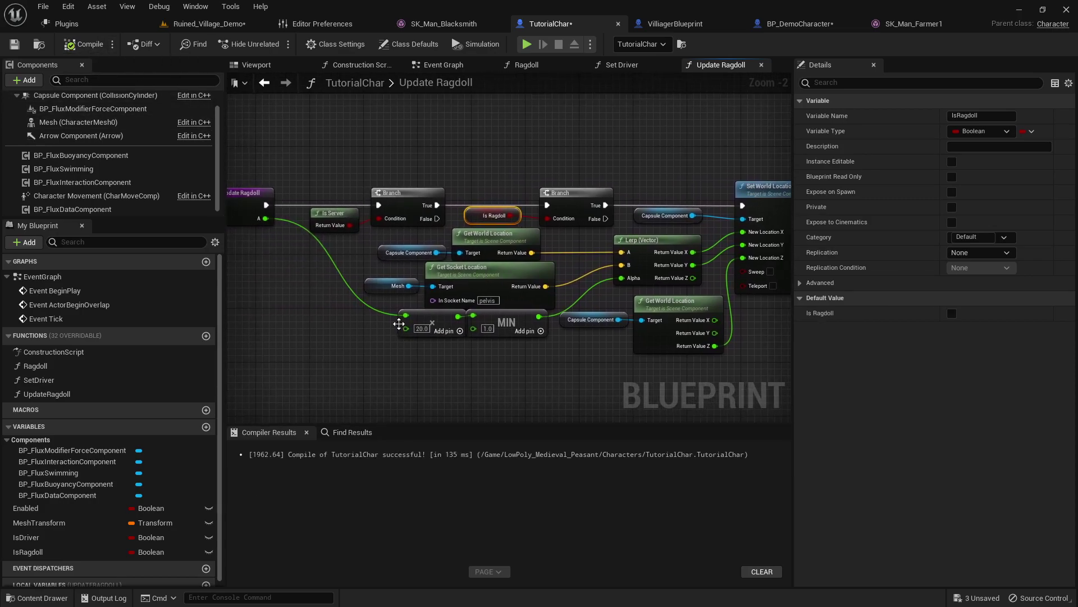
right_click_drag(394, 326, 441, 309)
right_click_drag(539, 362, 463, 359)
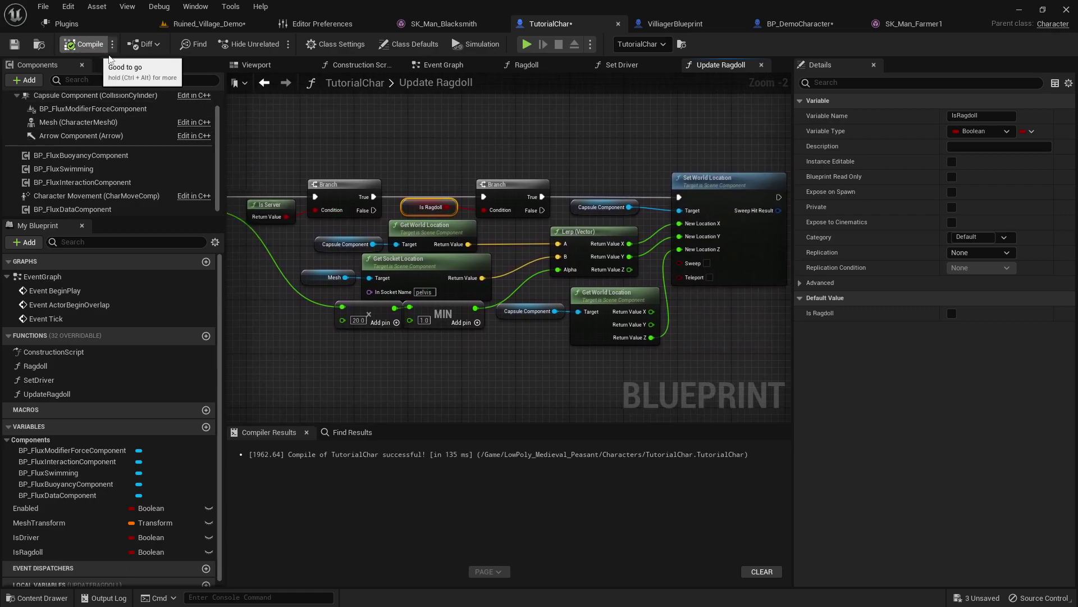
Review BP_DemoCharacter's Add Modifiers, Get Interactions and Flux Camera in Fluid interface functions.
left_click(795, 27)
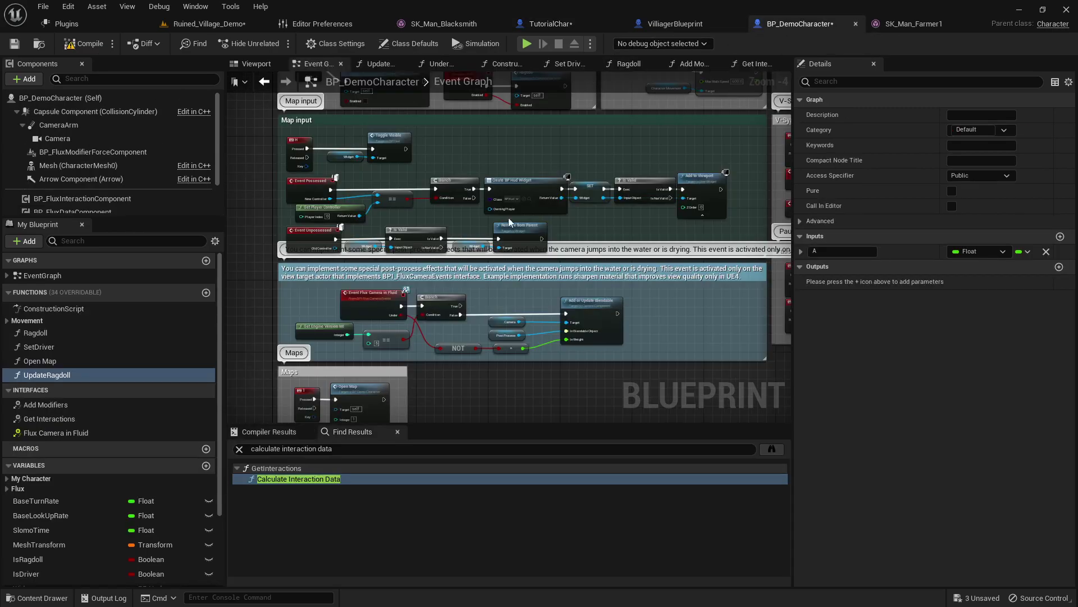
left_click(69, 405)
left_click(58, 418)
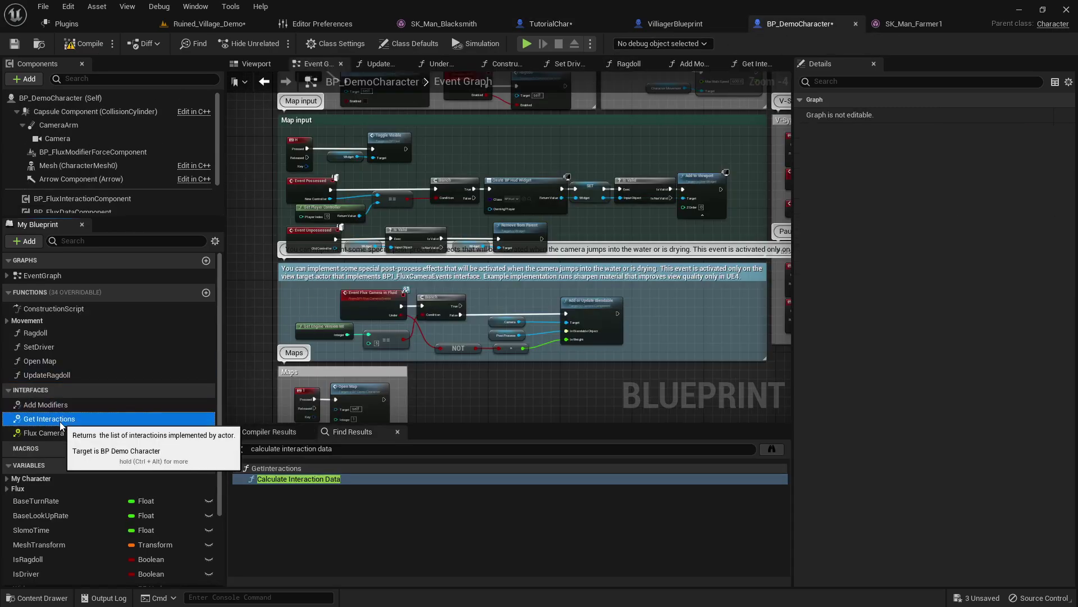
left_click(54, 433)
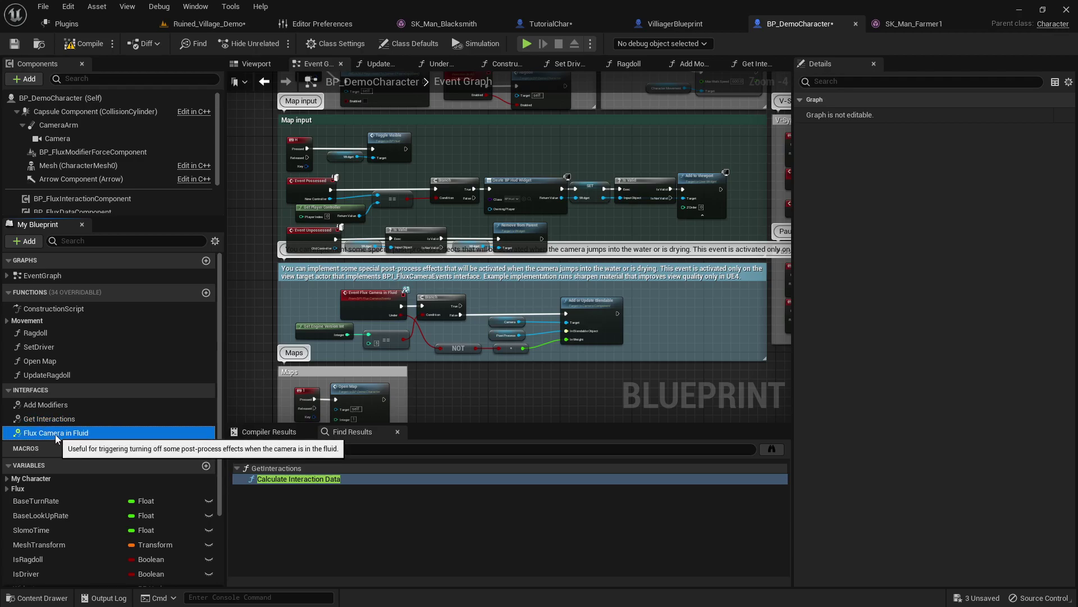
left_click(63, 407)
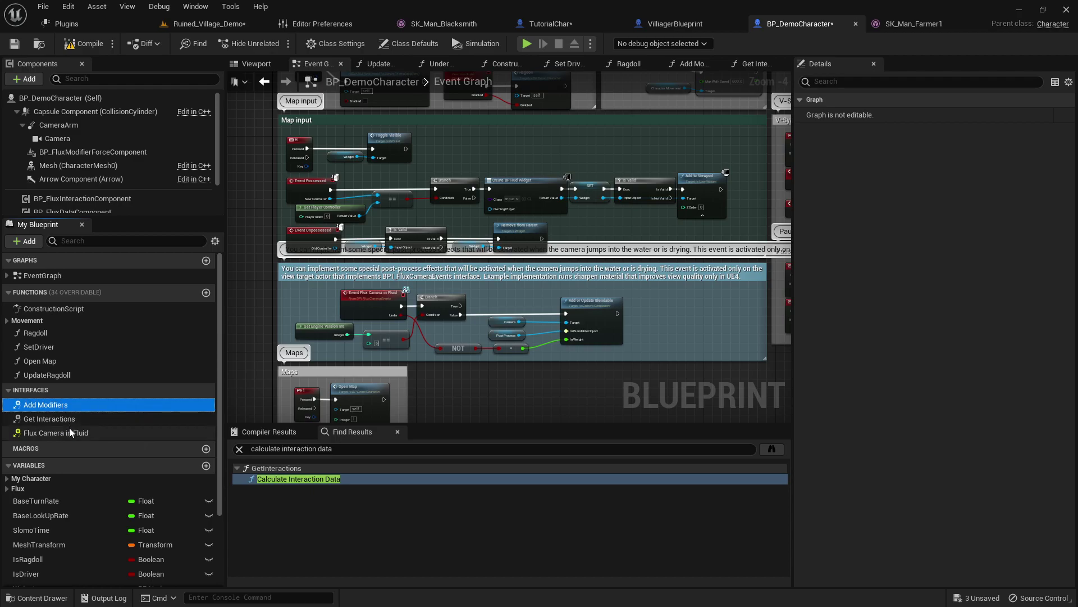
left_click(62, 422)
left_click(59, 431)
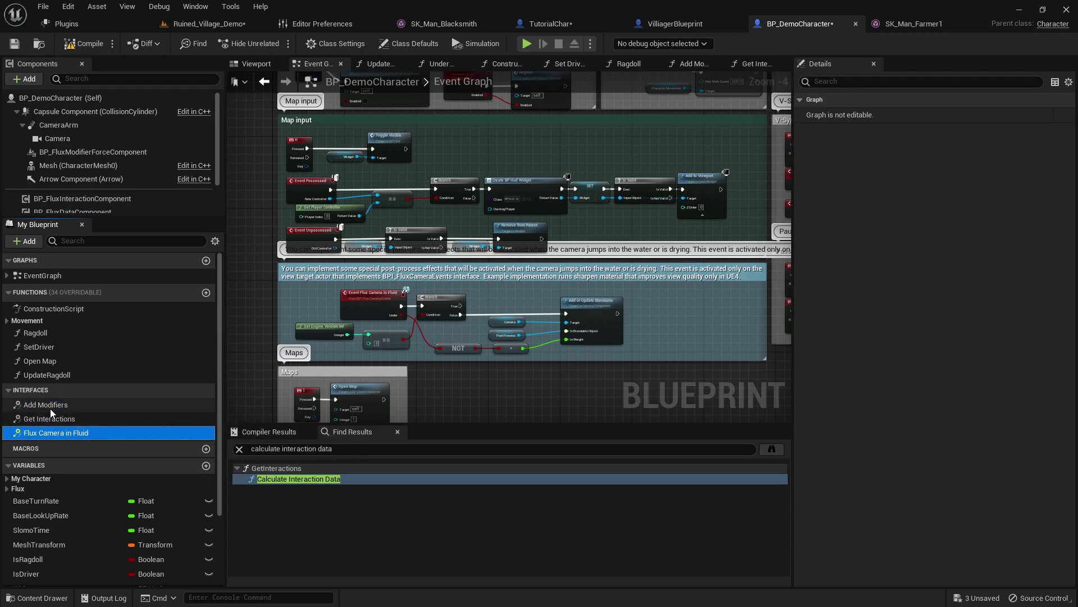
left_click(49, 406)
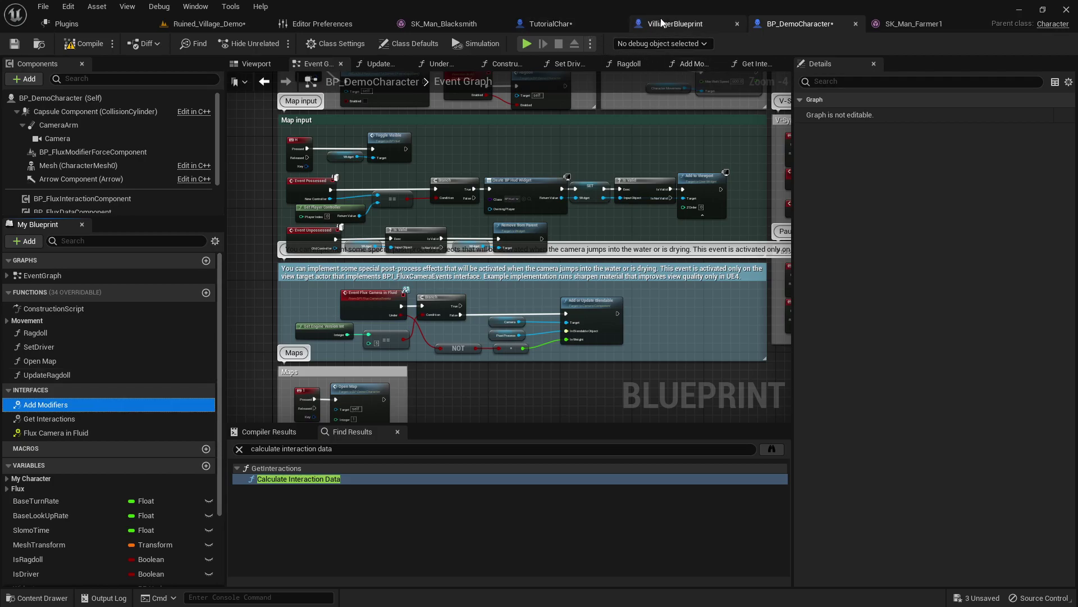
Back in TutorialChar, view Class Defaults, then Class Settings showing no implemented interfaces.
left_click(577, 24)
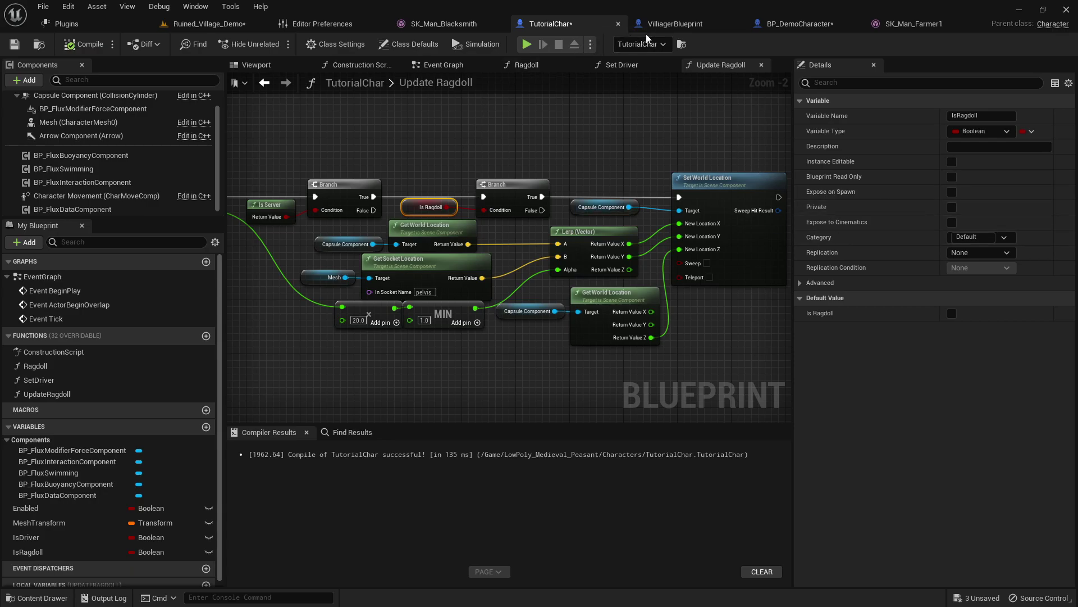
left_click(671, 24)
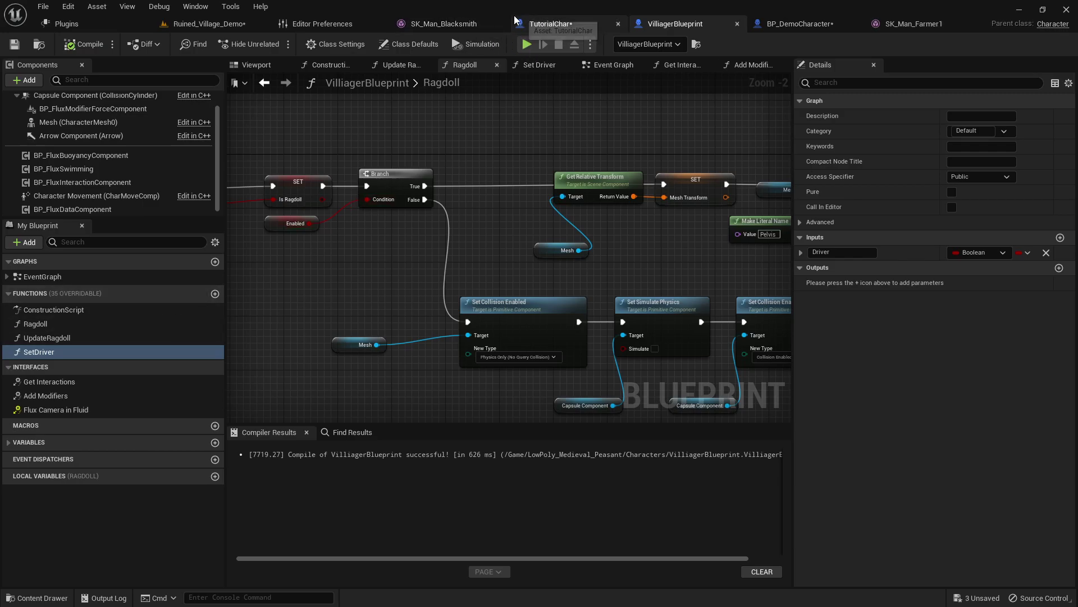
left_click(548, 24)
left_click(404, 46)
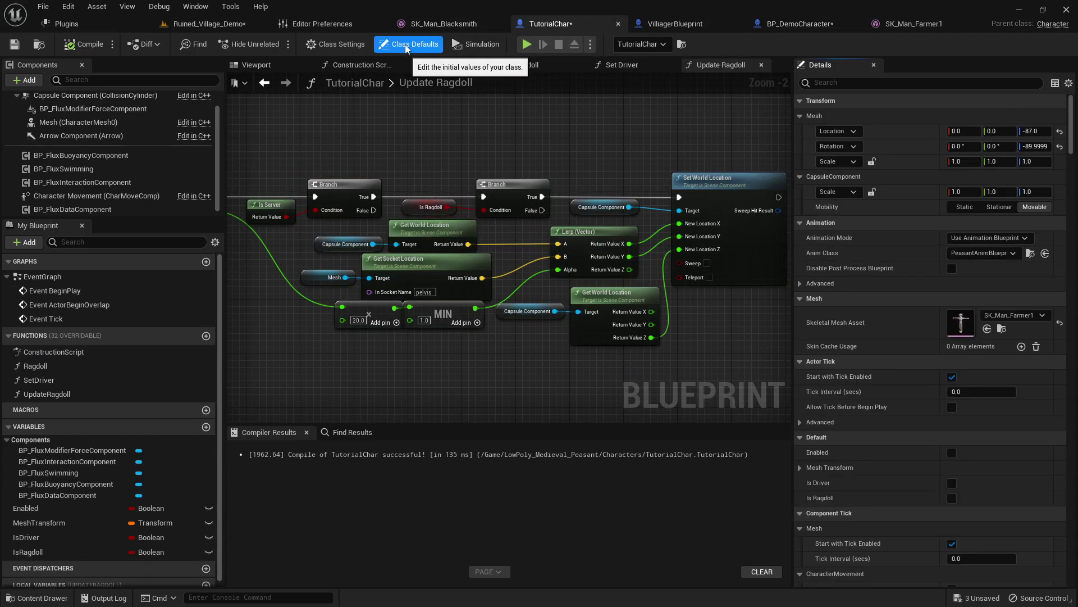
left_click(337, 44)
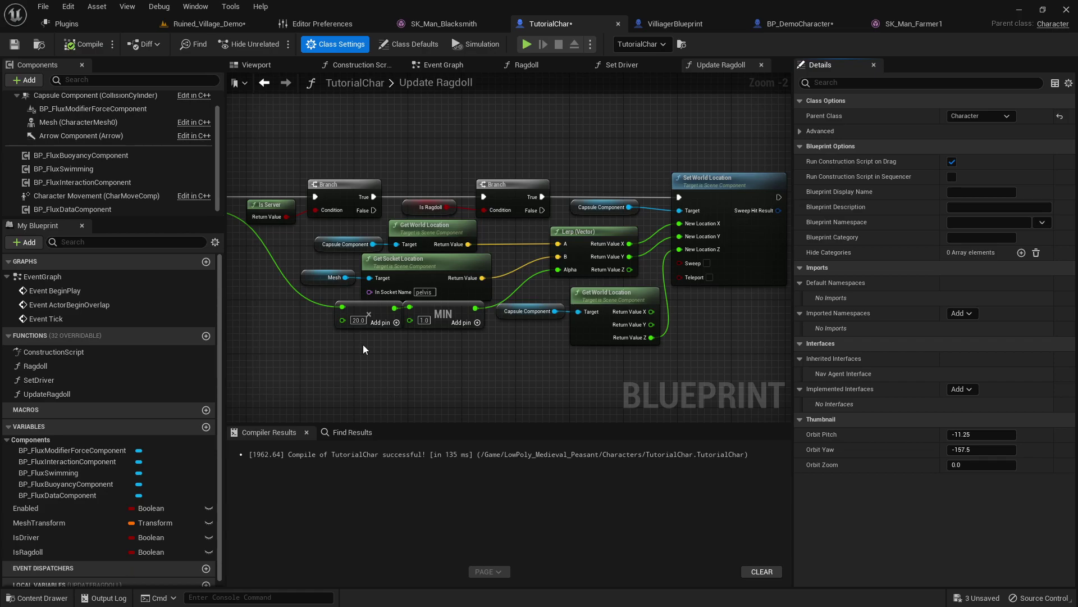
Compare BP_DemoCharacter's implemented interfaces with TutorialChar's class settings.
left_click(773, 24)
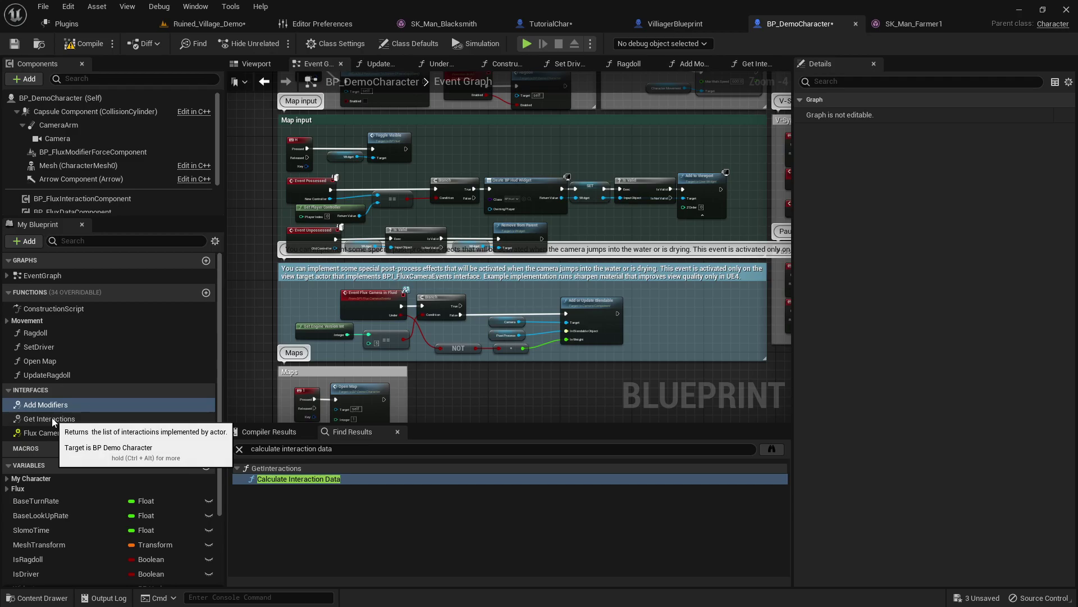
left_click(413, 44)
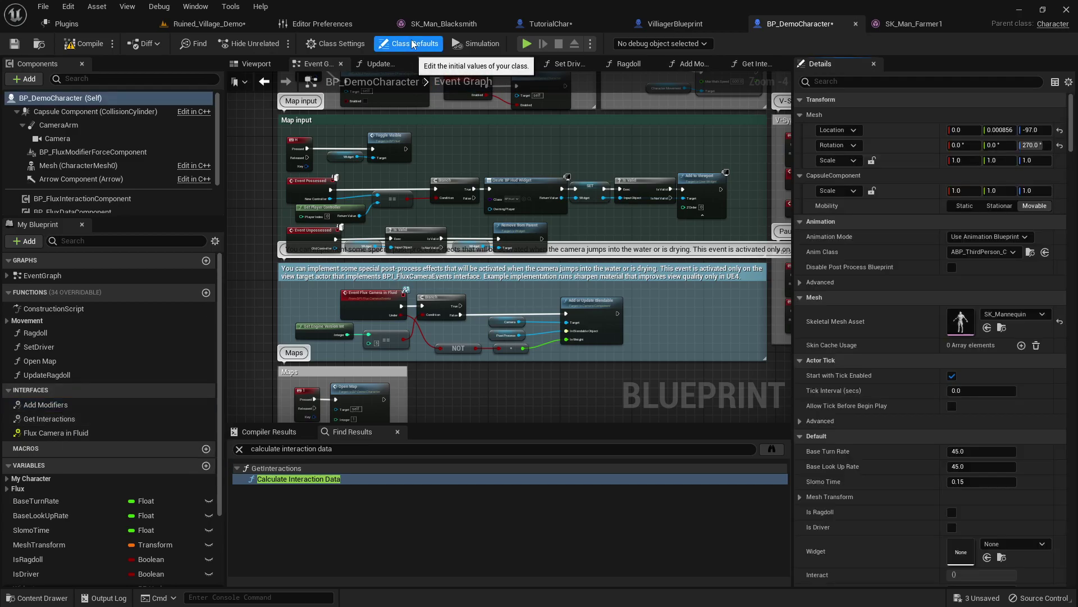
left_click(336, 43)
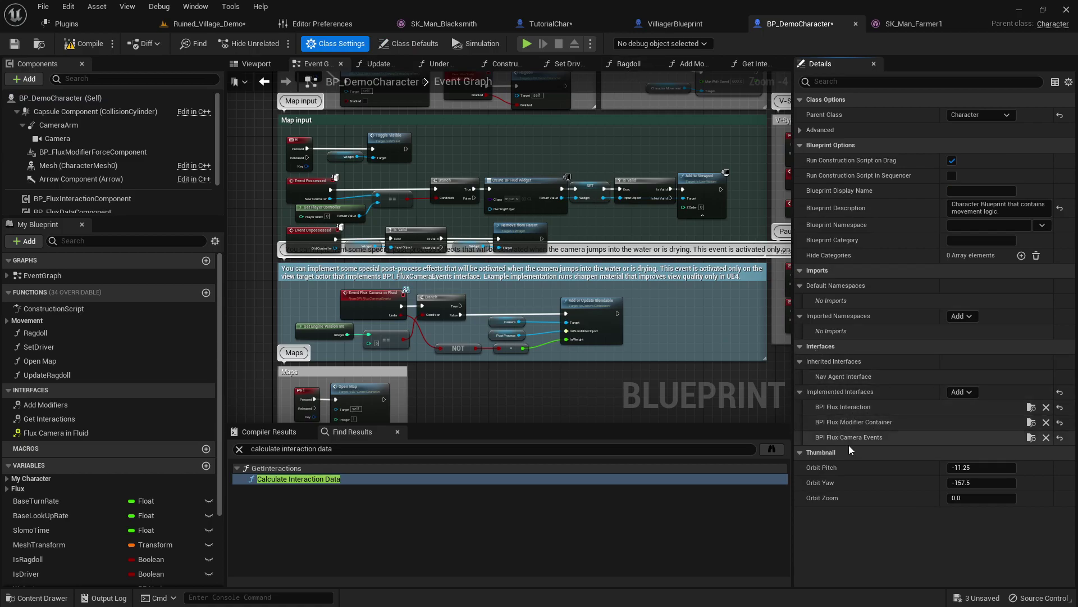
left_click(540, 27)
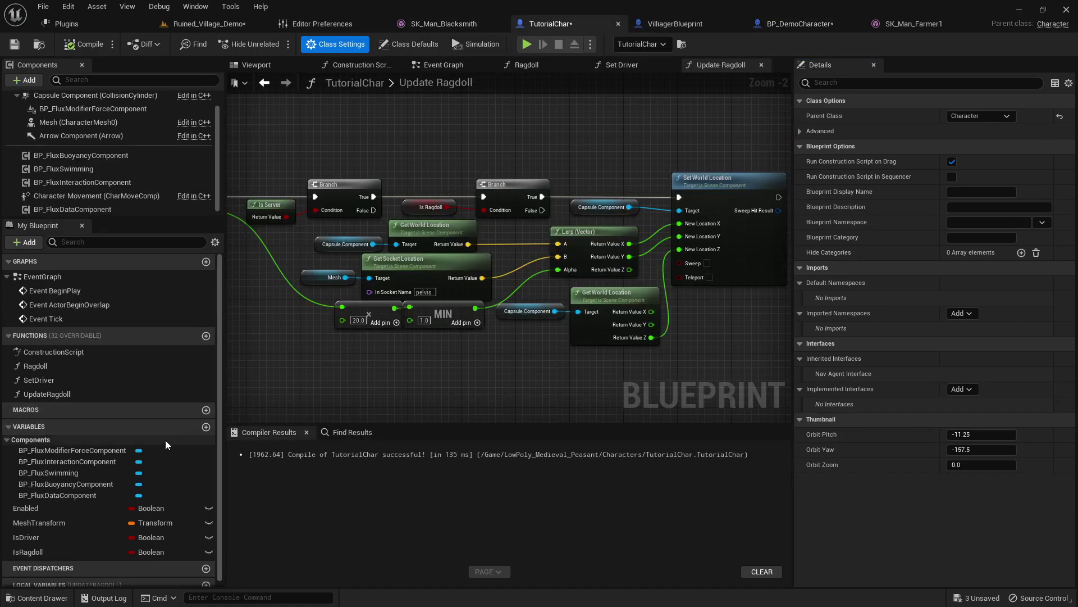
double_click(434, 86)
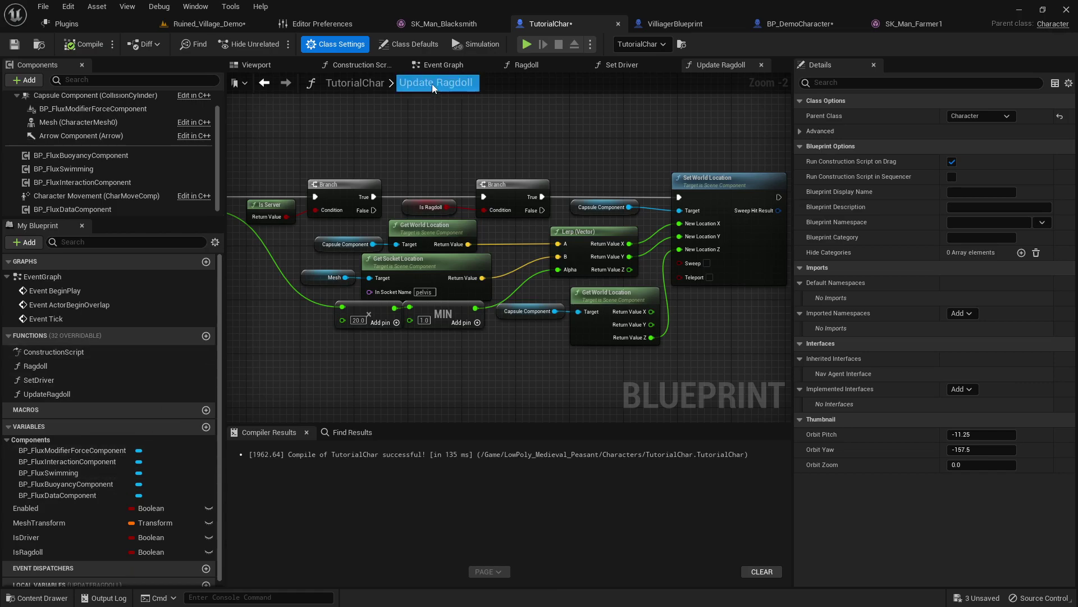
left_click(417, 44)
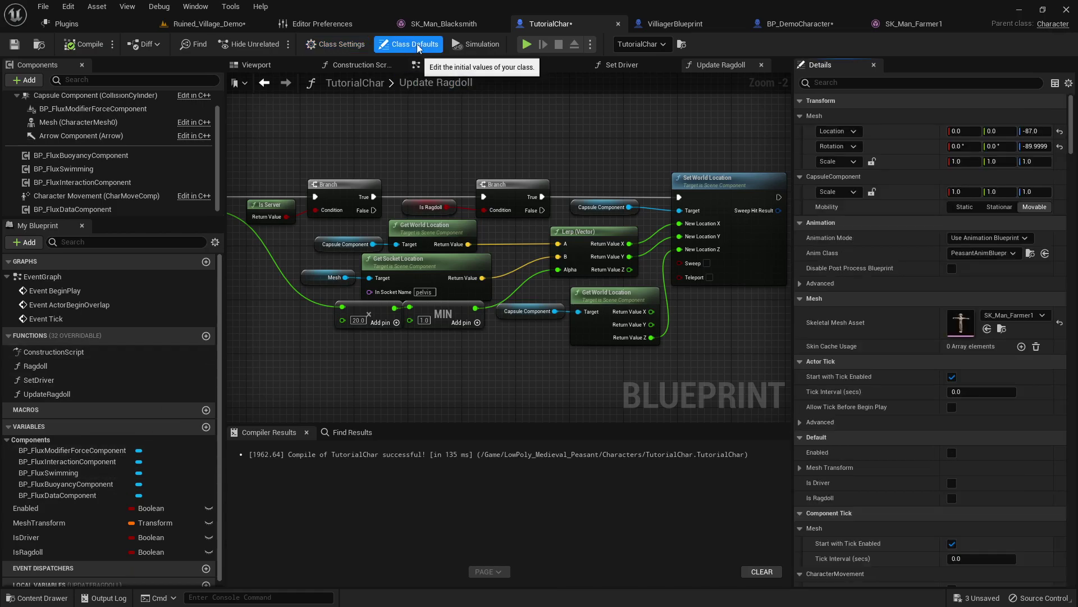
left_click(334, 38)
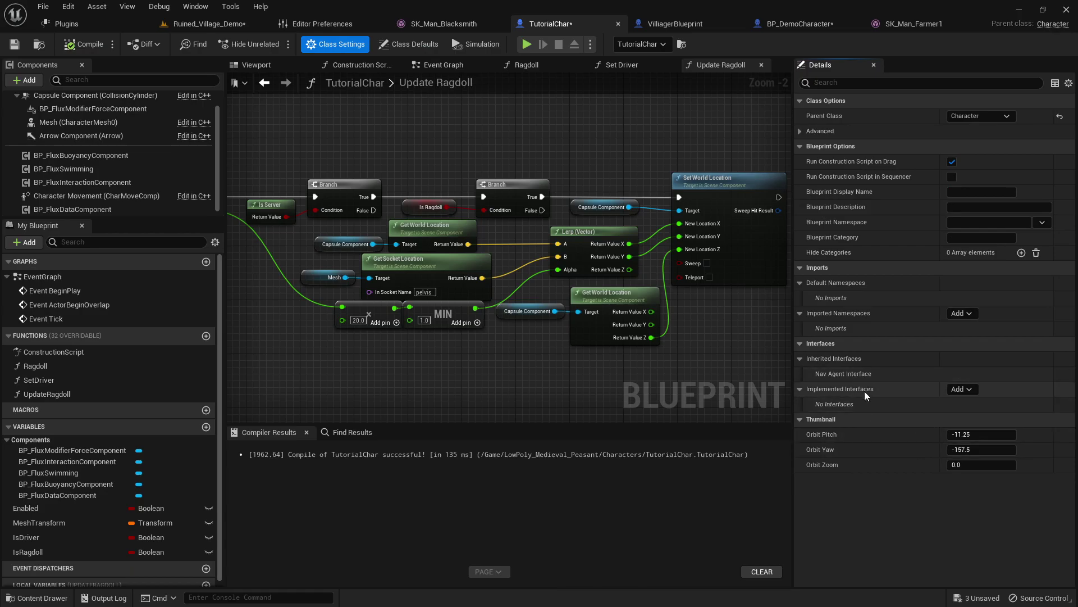
Implement the BPI_FluxInteraction interface on TutorialChar, searching 'flux in'.
left_click(956, 389)
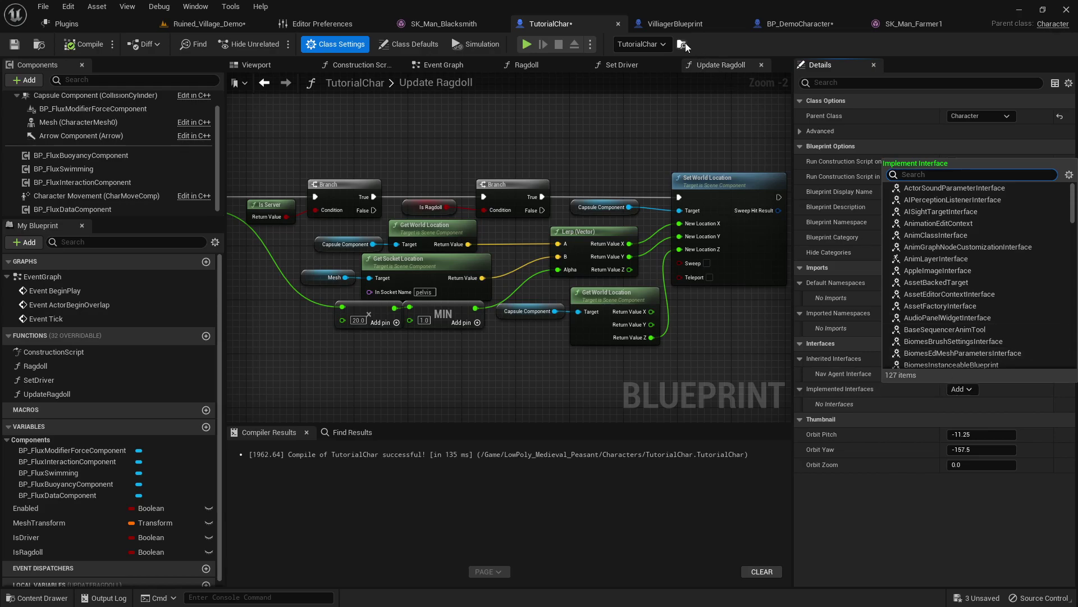
left_click(797, 24)
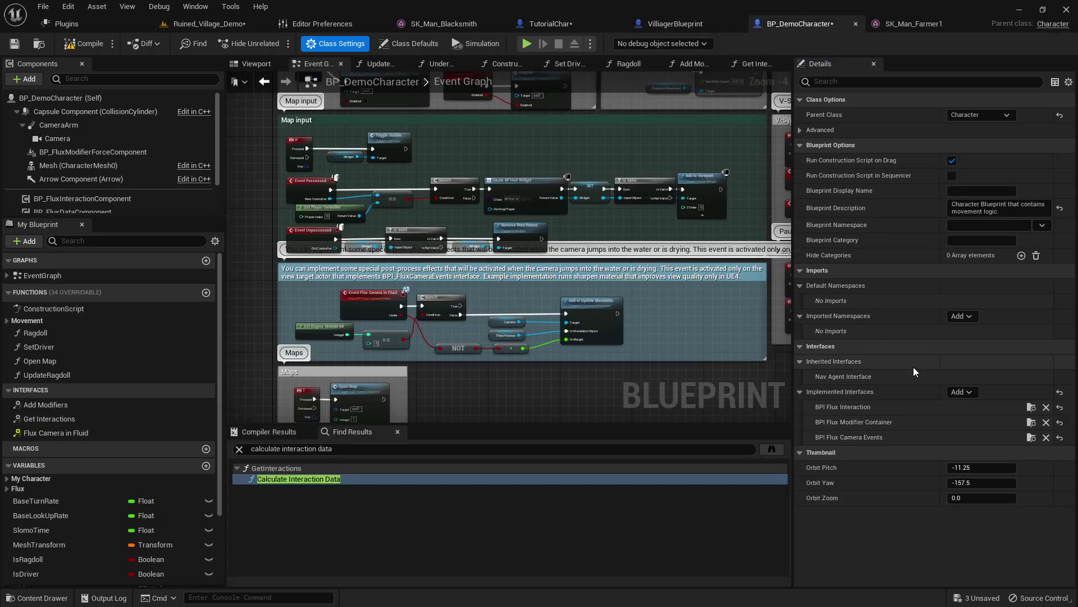
left_click(561, 17)
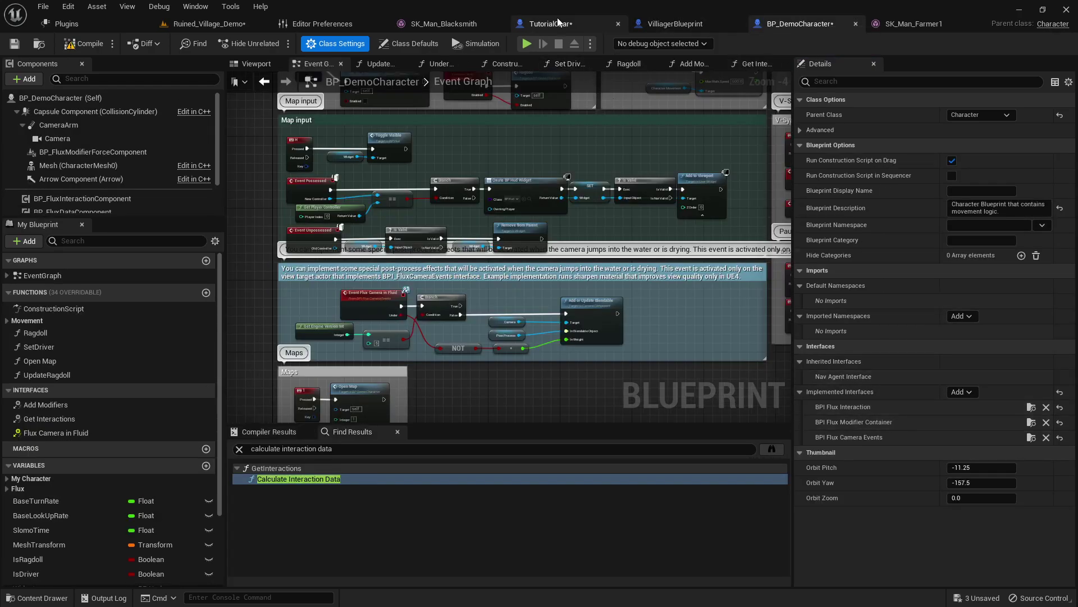
left_click(963, 392)
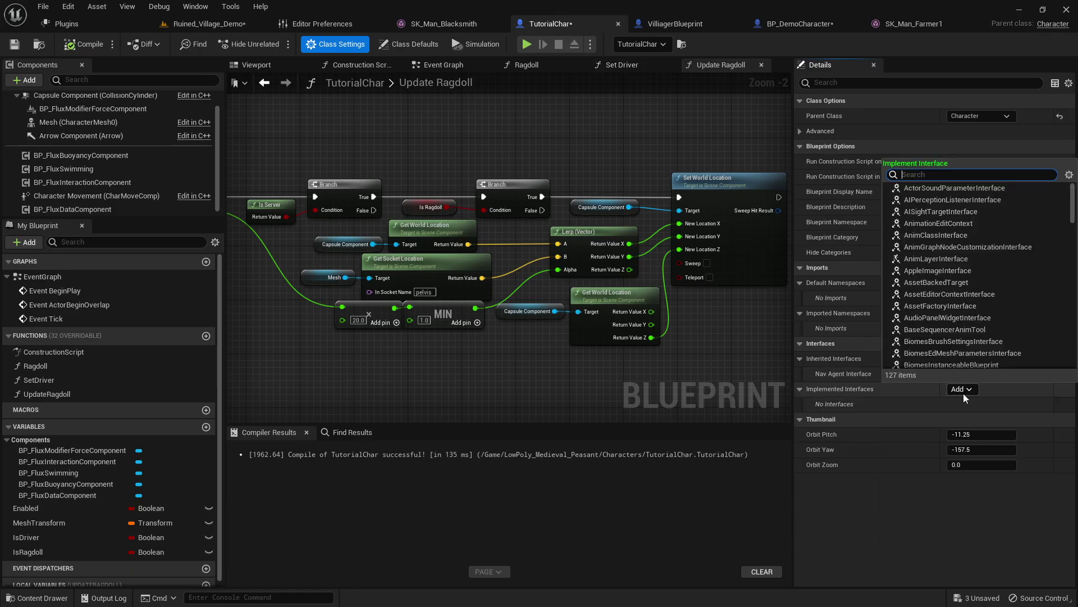
type("flux in")
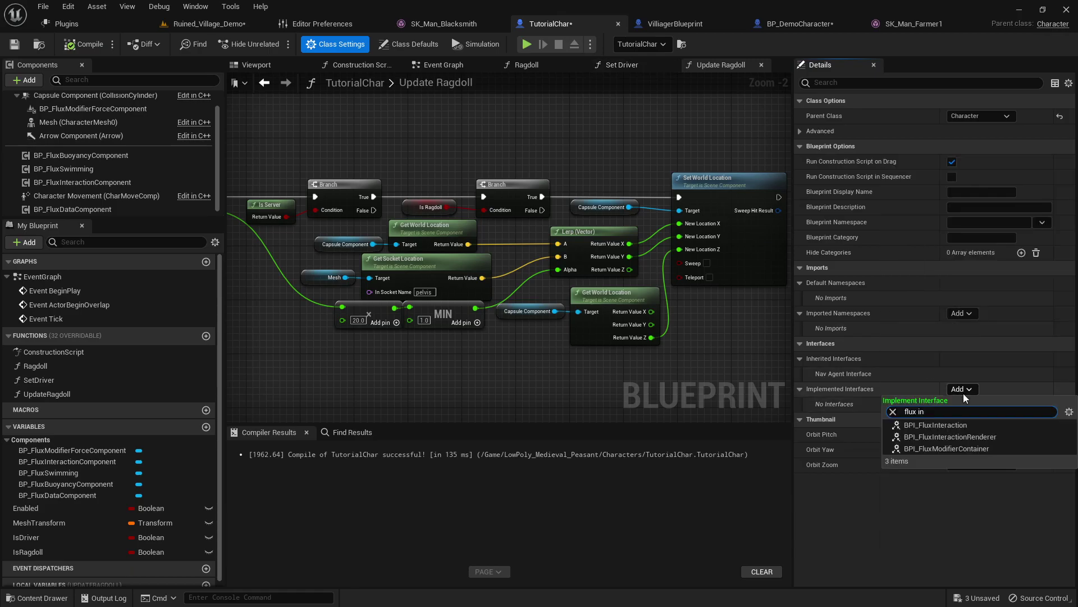
left_click(944, 424)
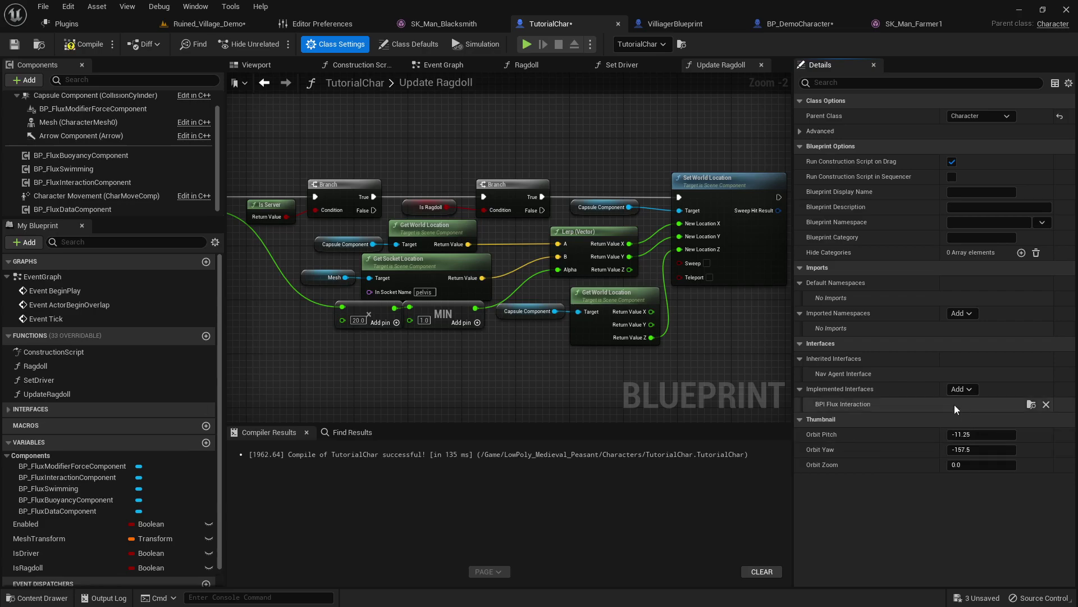
Add the BPI Flux Modifier Container and BPI Flux Camera Events interfaces, checking the demo's list.
left_click(771, 28)
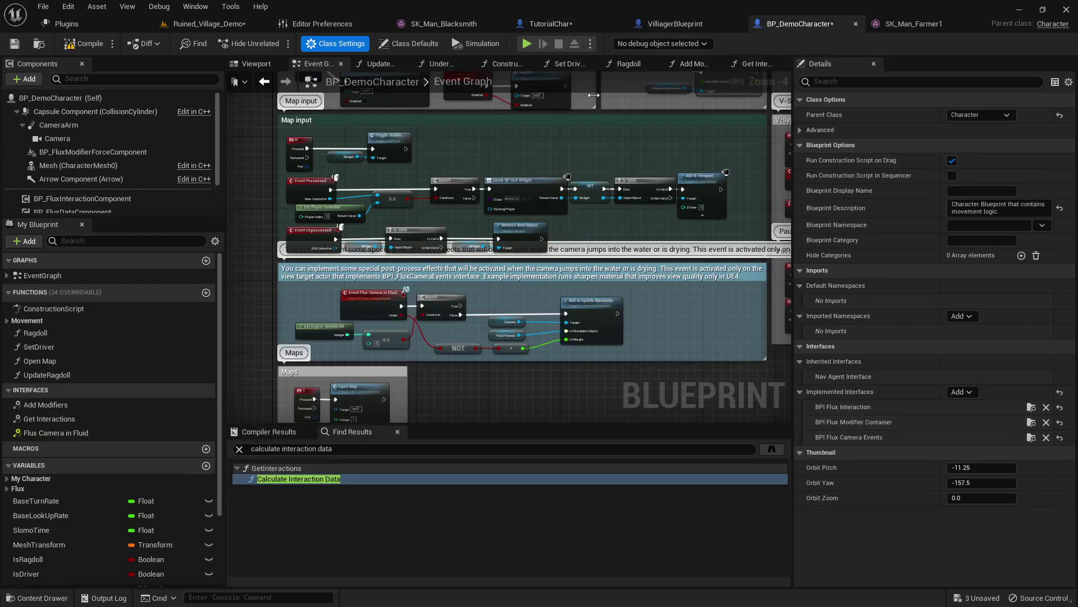
left_click(557, 28)
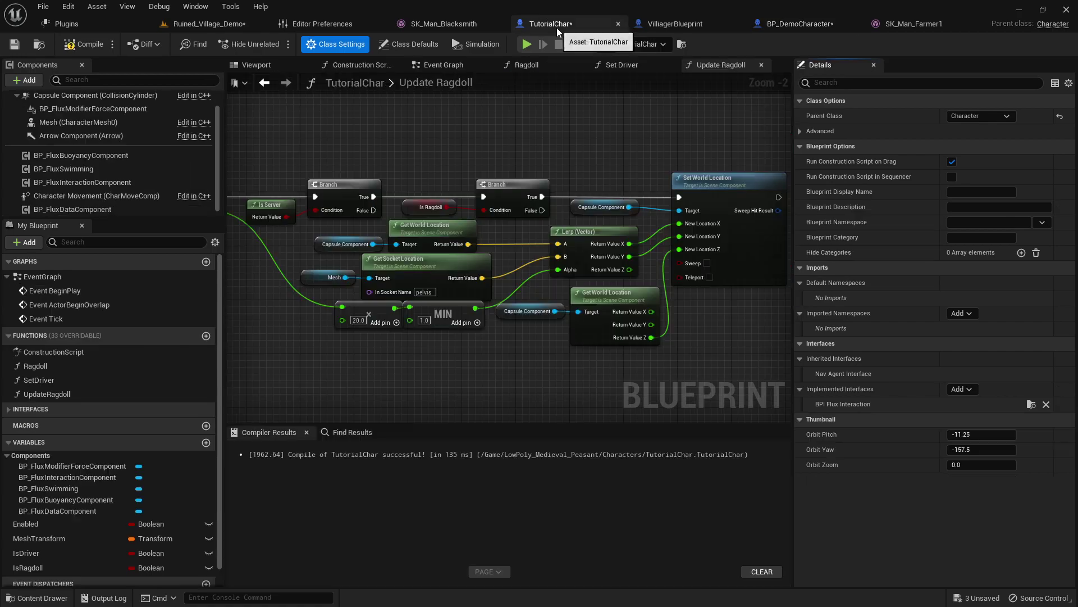
left_click(960, 390)
type("flux mod")
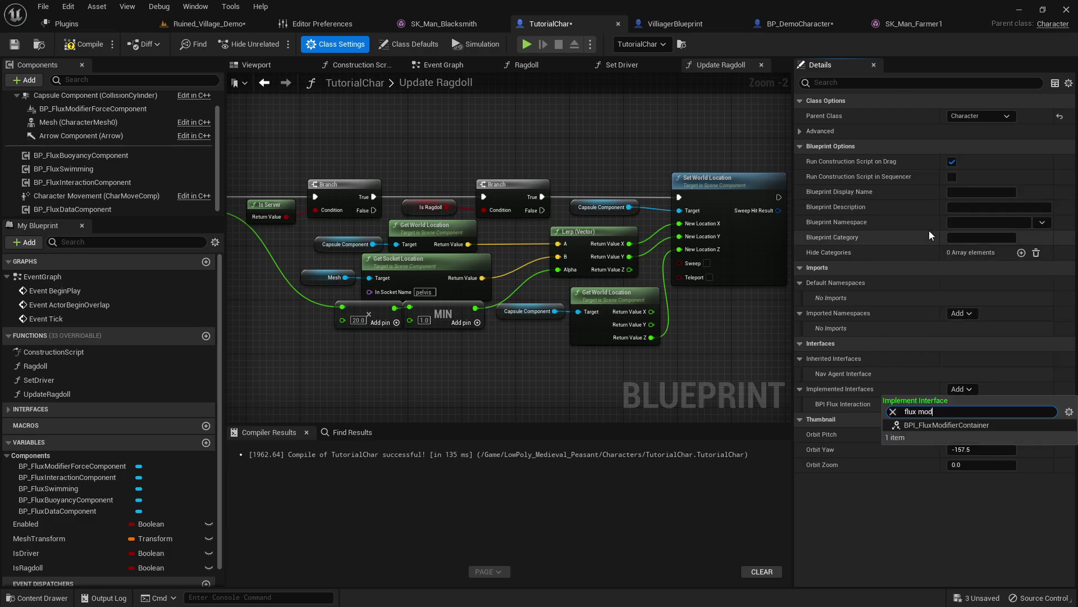
left_click(942, 422)
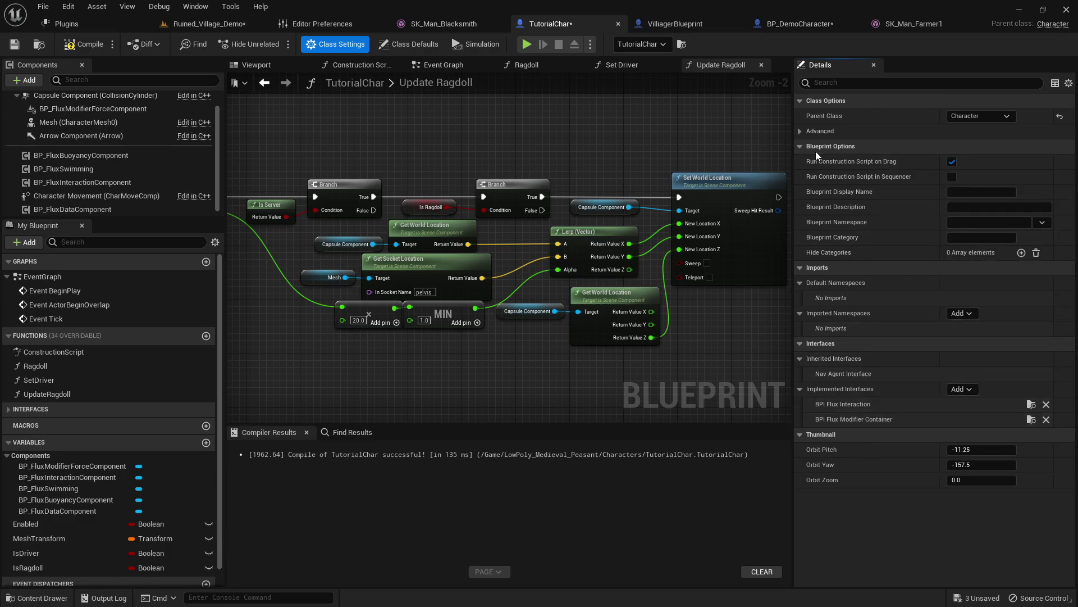
left_click(793, 29)
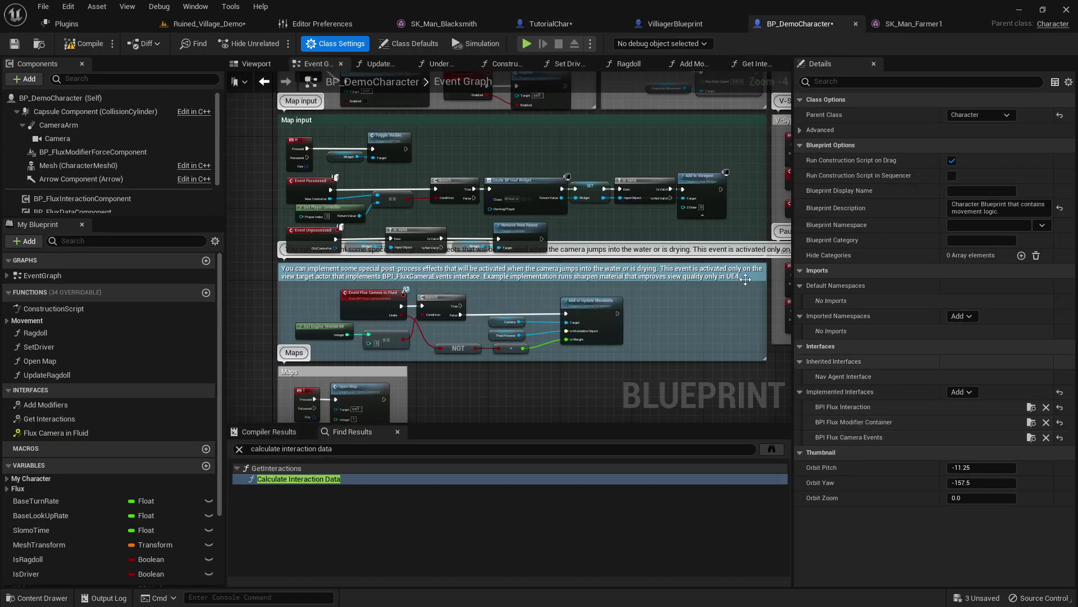
left_click(564, 29)
left_click(959, 390)
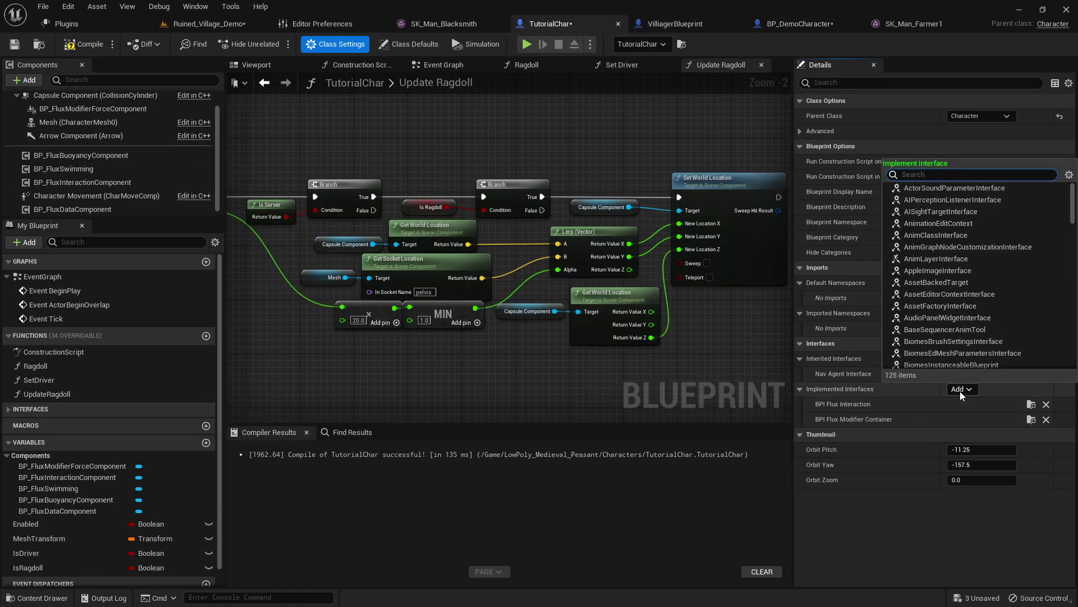
type("flux c")
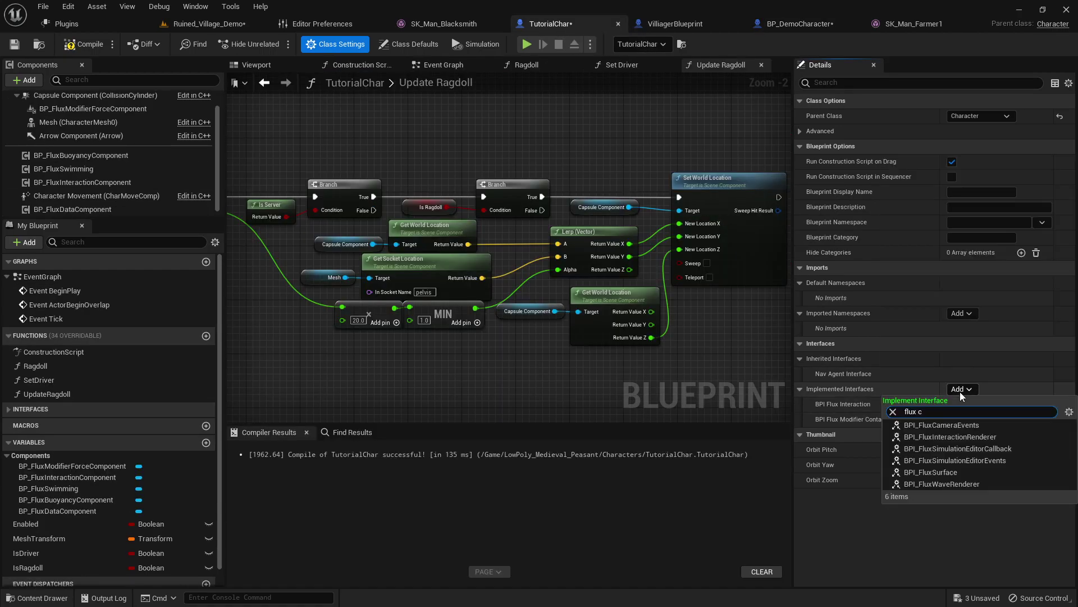
left_click(959, 426)
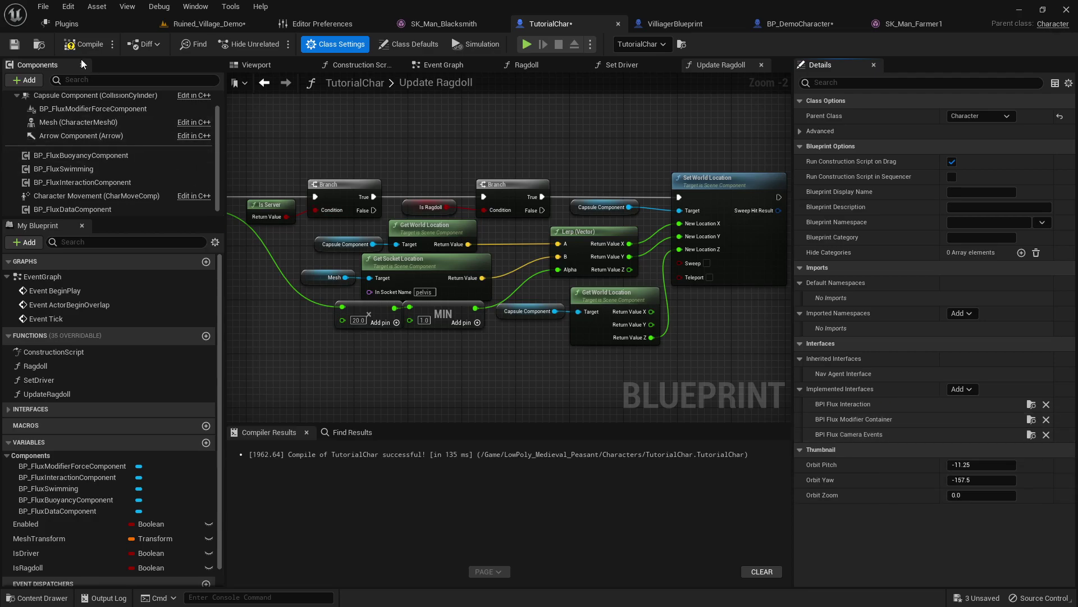
Compile TutorialChar and show its implemented interface functions.
left_click(84, 43)
right_click_drag(314, 361, 373, 346)
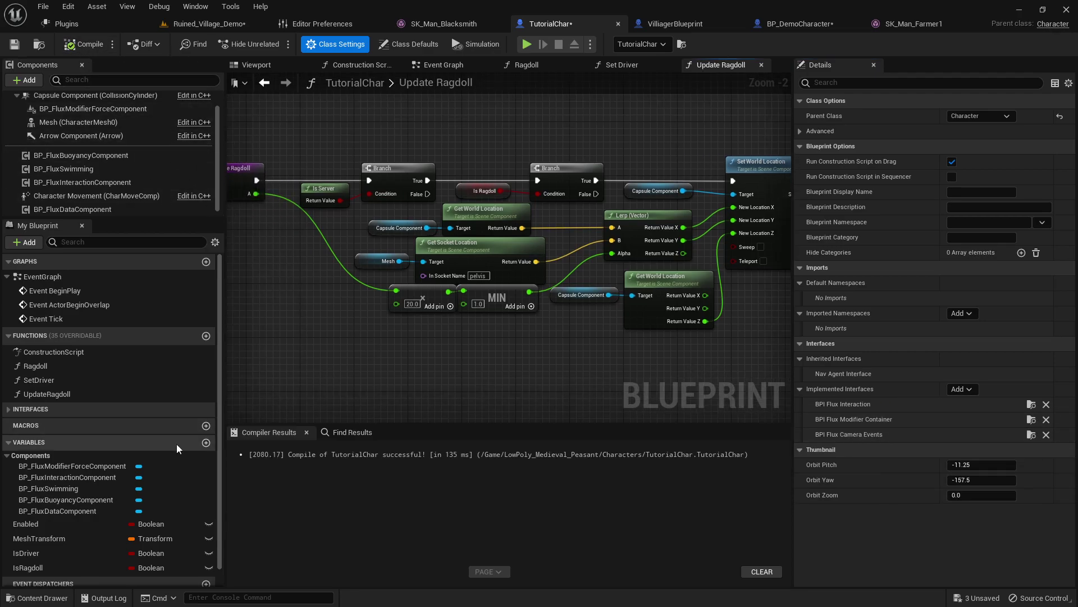
scroll(121, 469, "down", 1)
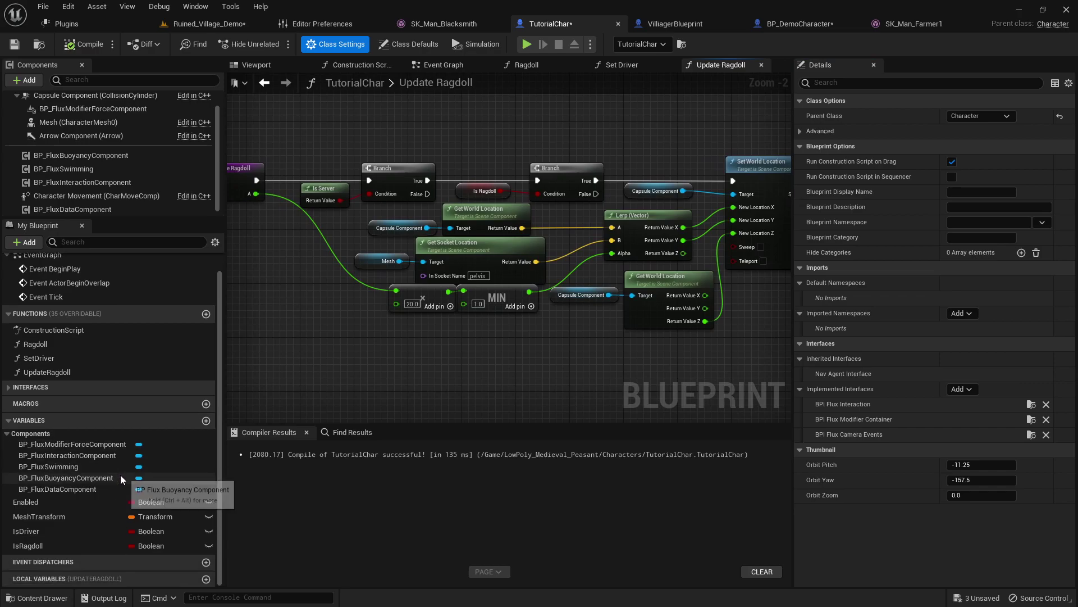
left_click(9, 388)
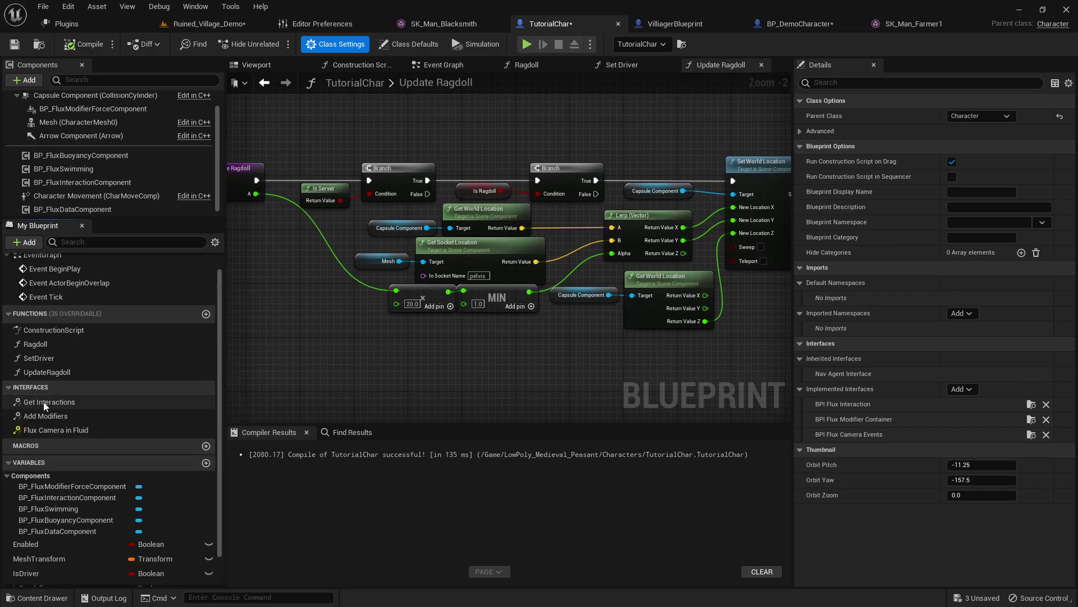
Open TutorialChar's Get Interactions function and move its Return Node to the right.
left_click(44, 402)
double_click(45, 404)
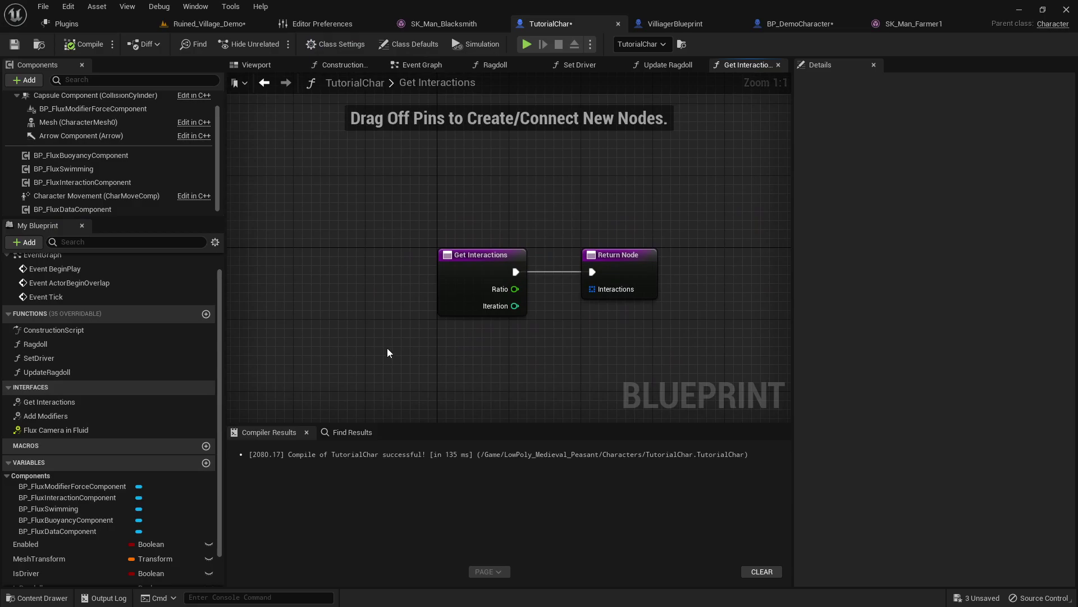
scroll(396, 351, "down", 2)
right_click_drag(405, 352, 291, 334)
left_click_drag(434, 269, 601, 267)
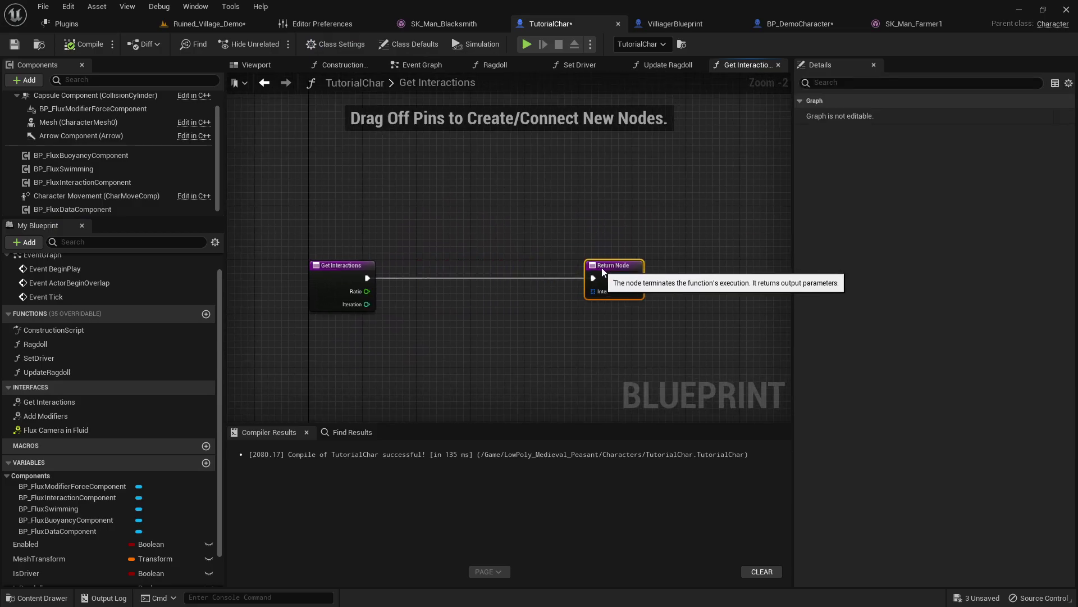
Copy Add Modifier and the force component node from the demo's Add Modifiers into Get Interactions.
left_click(801, 26)
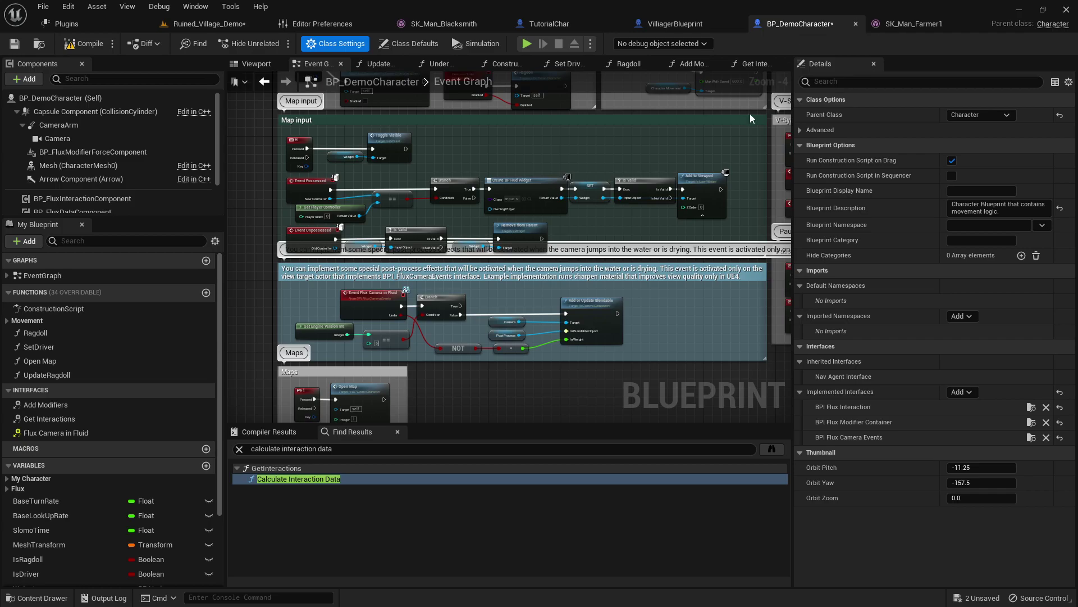
left_click(59, 405)
double_click(59, 406)
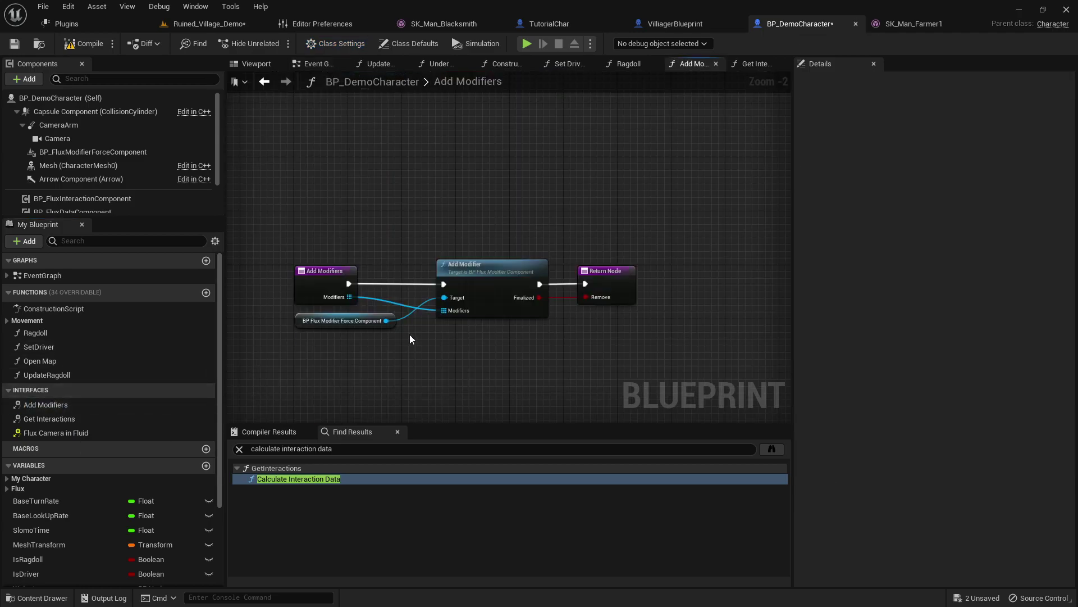
right_click_drag(353, 371, 402, 363)
left_click_drag(524, 227, 417, 306)
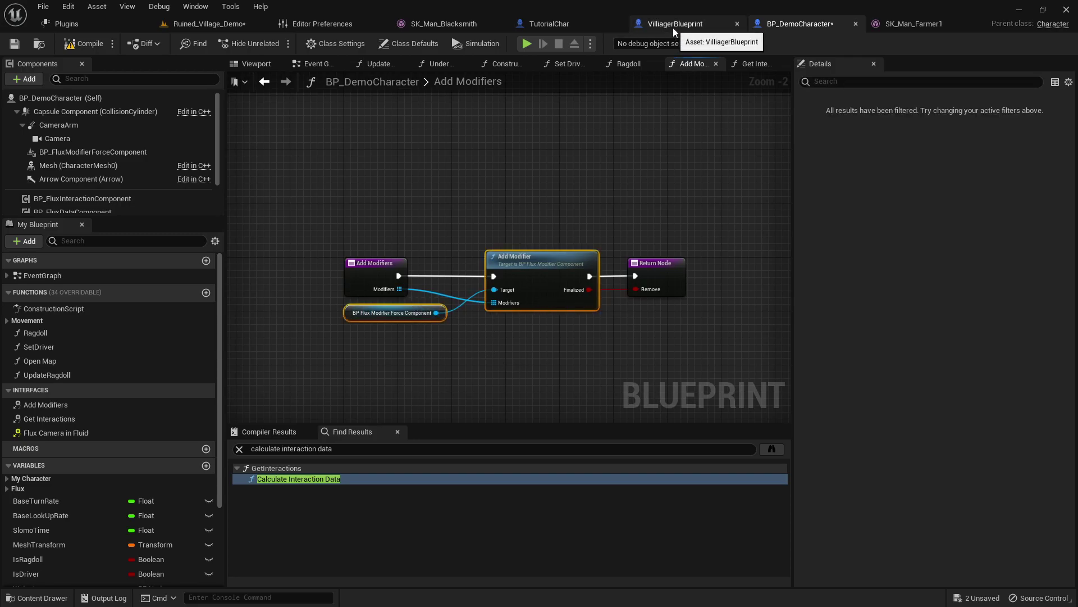
left_click(573, 25)
key("ctrl+v")
left_click_drag(582, 204, 534, 312)
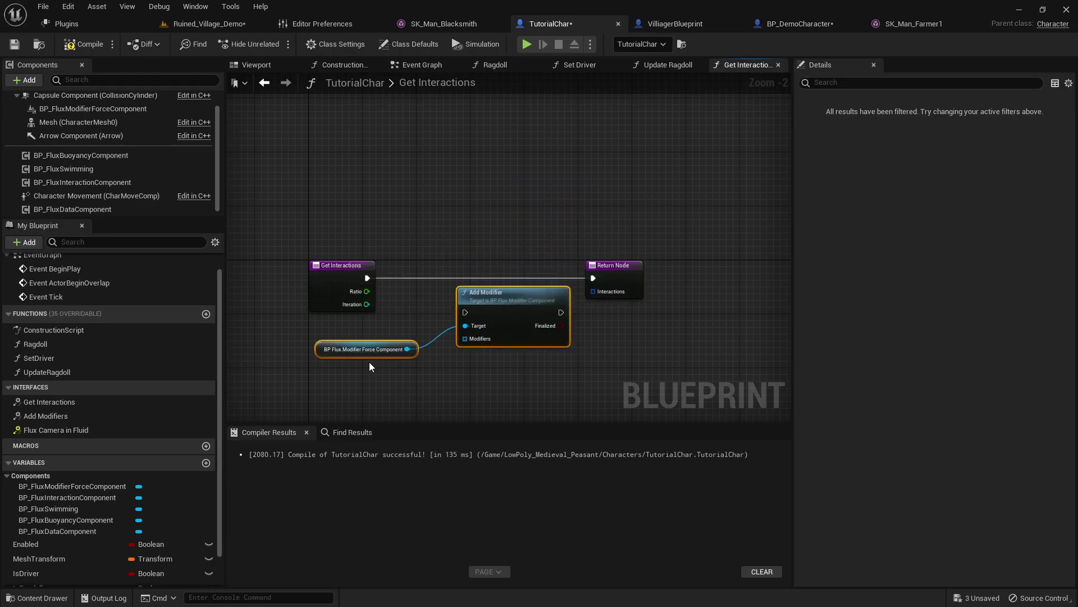
Wire Add Modifier's execution to the Return Node and compile, which fails.
left_click(92, 110)
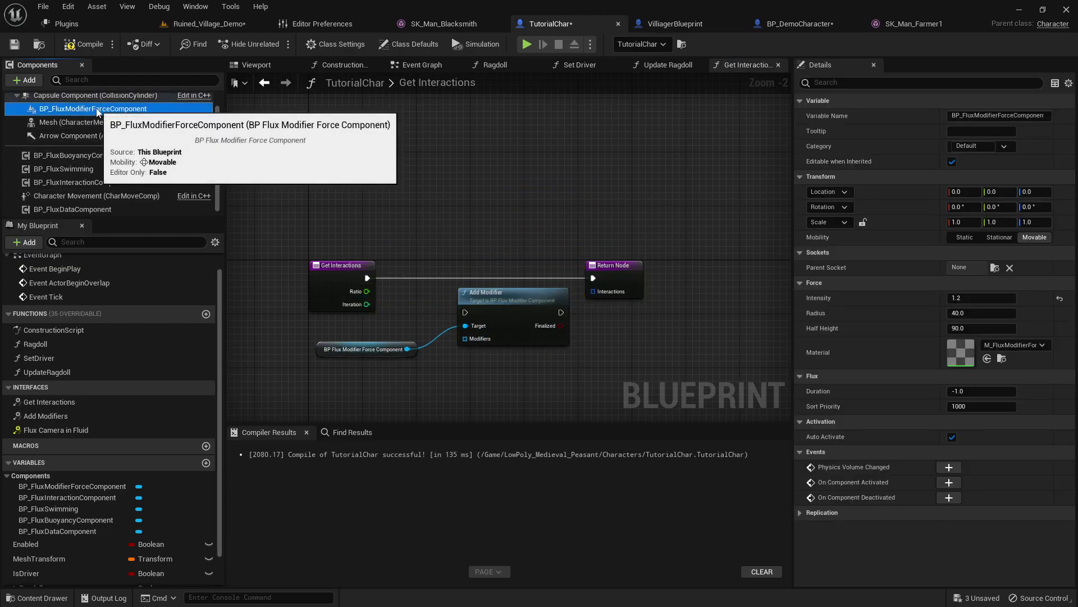
left_click_drag(344, 365, 92, 100)
left_click(87, 46)
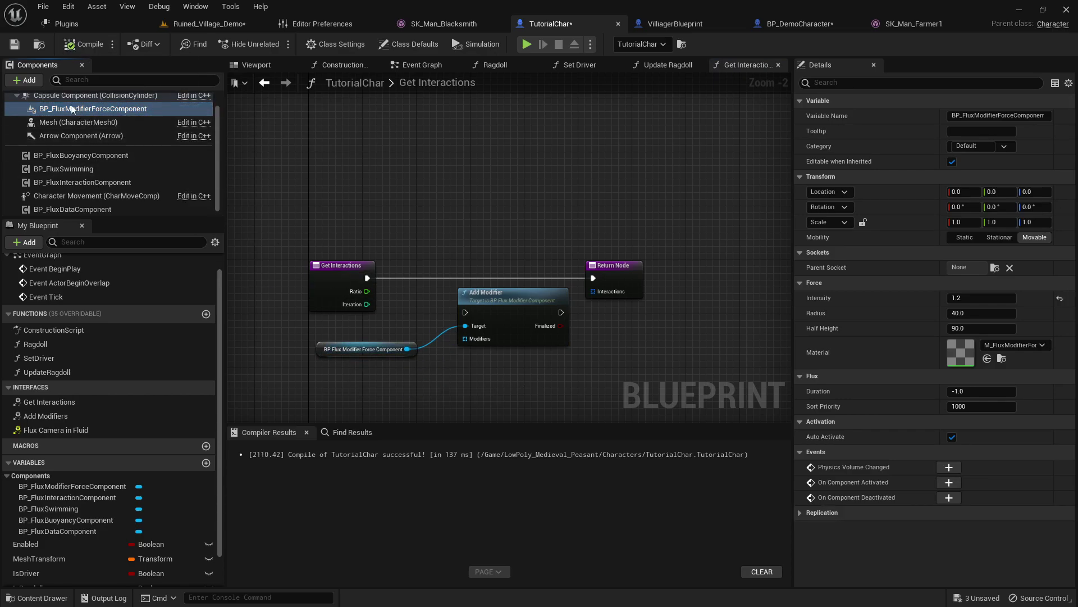
left_click_drag(562, 313, 598, 278)
left_click_drag(368, 278, 485, 265)
left_click_drag(356, 371, 318, 354)
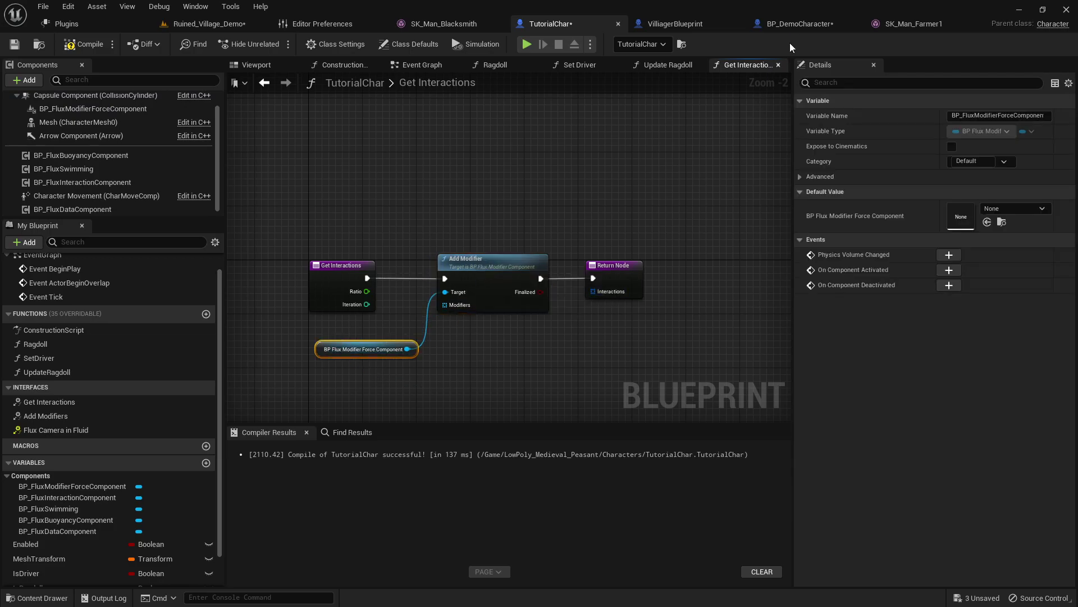
left_click(85, 43)
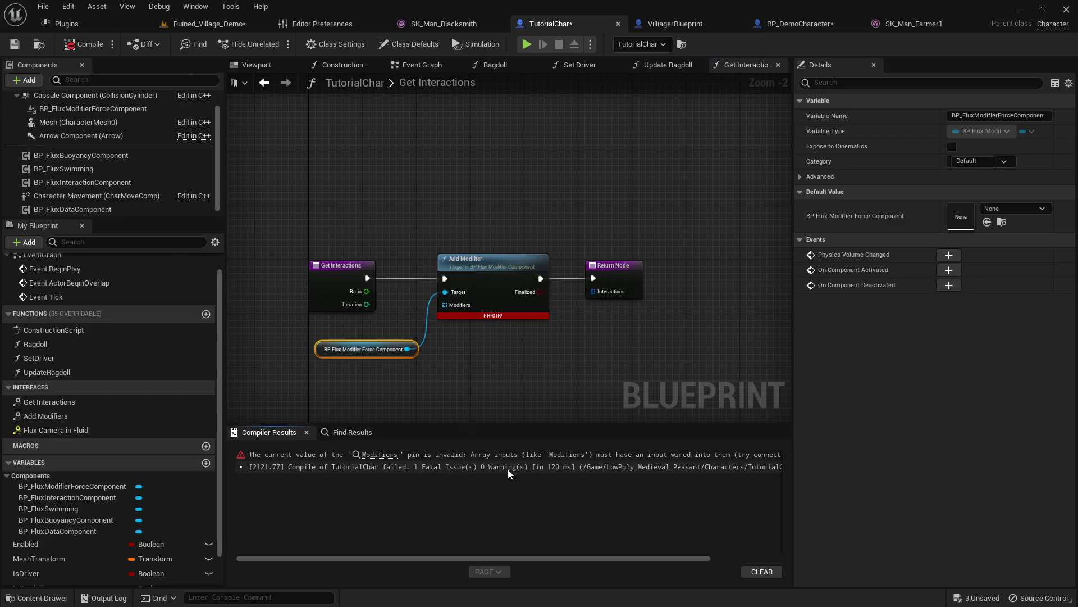
After rechecking the demo's graph, delete the misplaced Add Modifier nodes from Get Interactions.
scroll(468, 385, "up", 1)
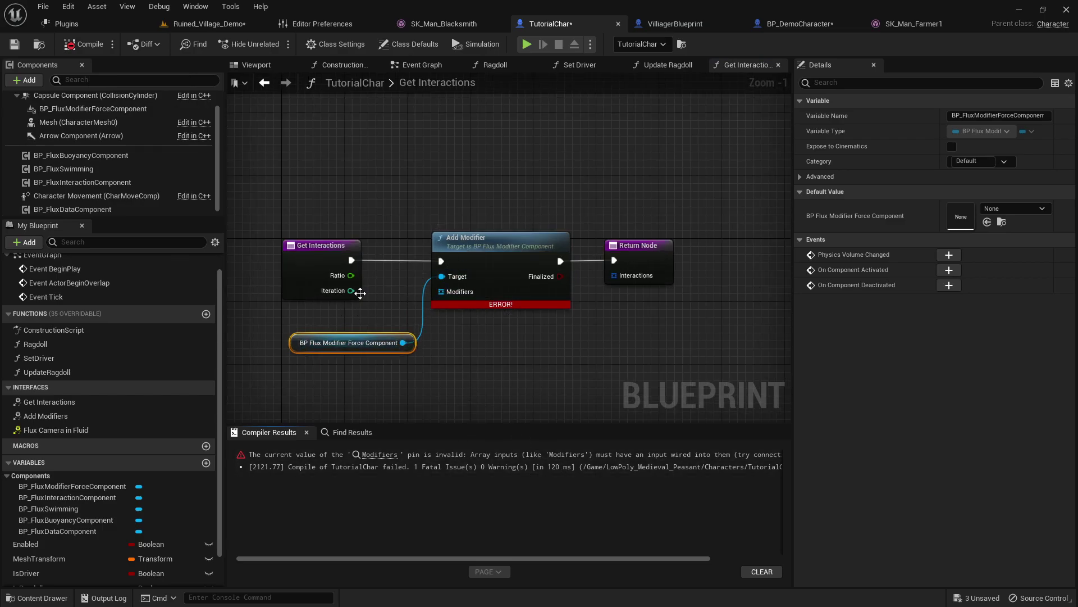
left_click(774, 25)
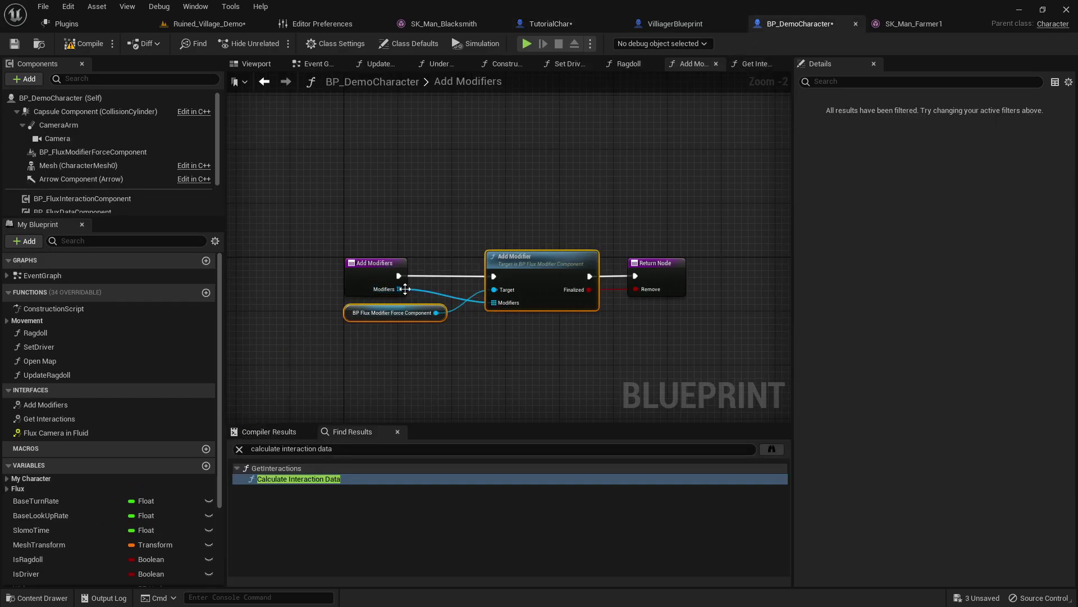
left_click(444, 24)
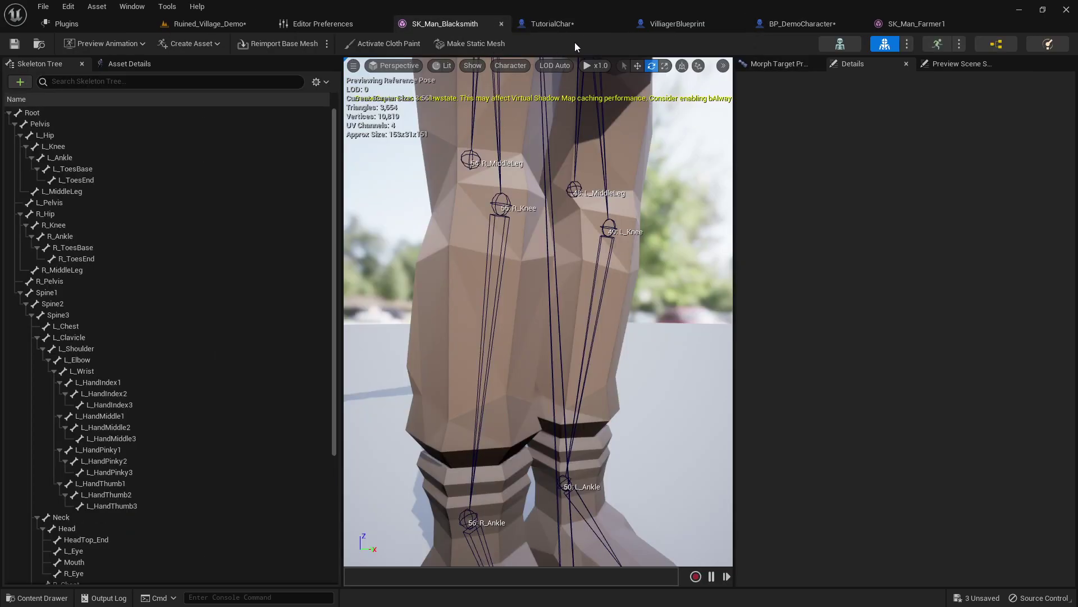
left_click(570, 24)
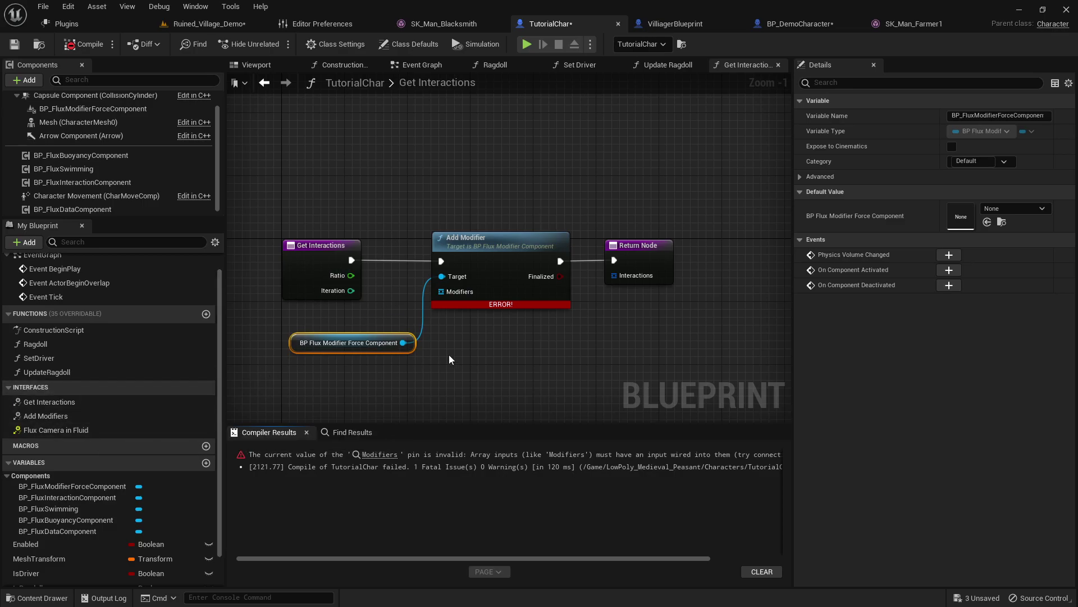
left_click_drag(502, 201, 518, 393)
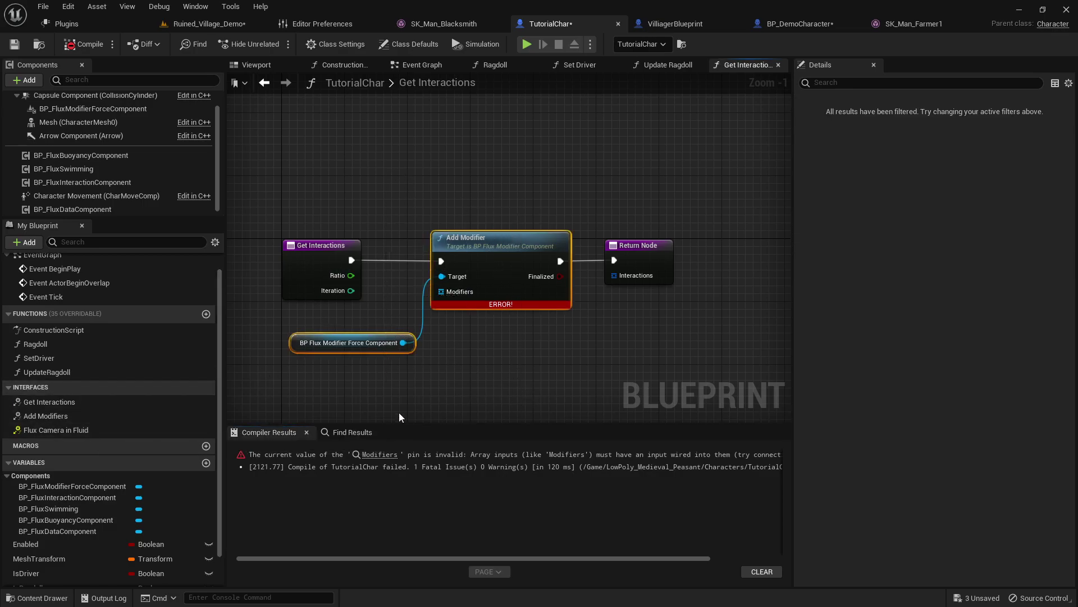
key("Delete")
Paste Add Modifier and the force component into Add Modifiers, wiring Modifiers and execution through.
double_click(48, 416)
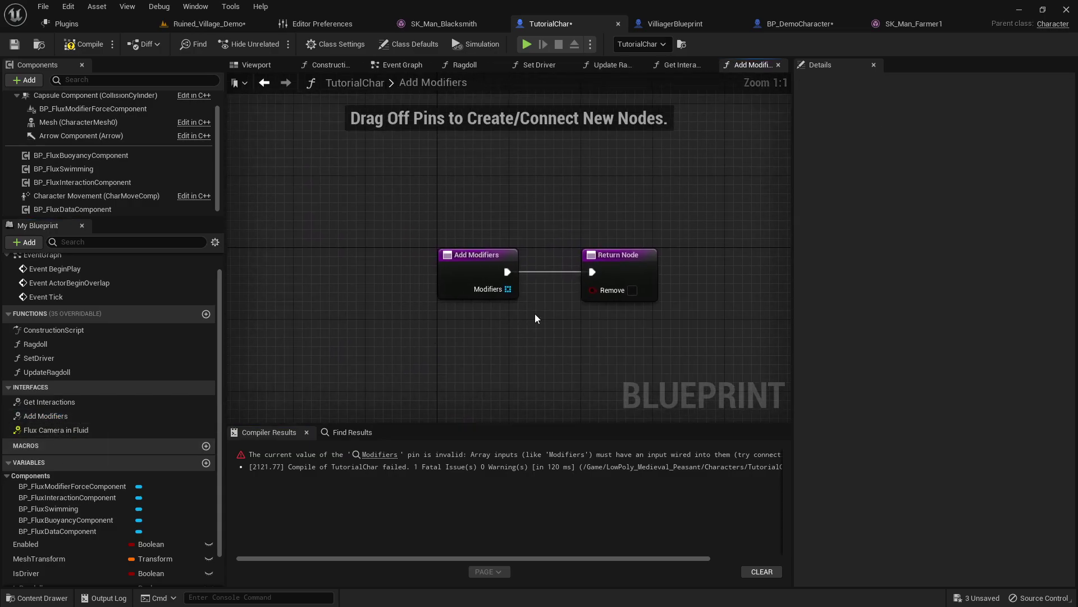
left_click_drag(484, 262, 259, 245)
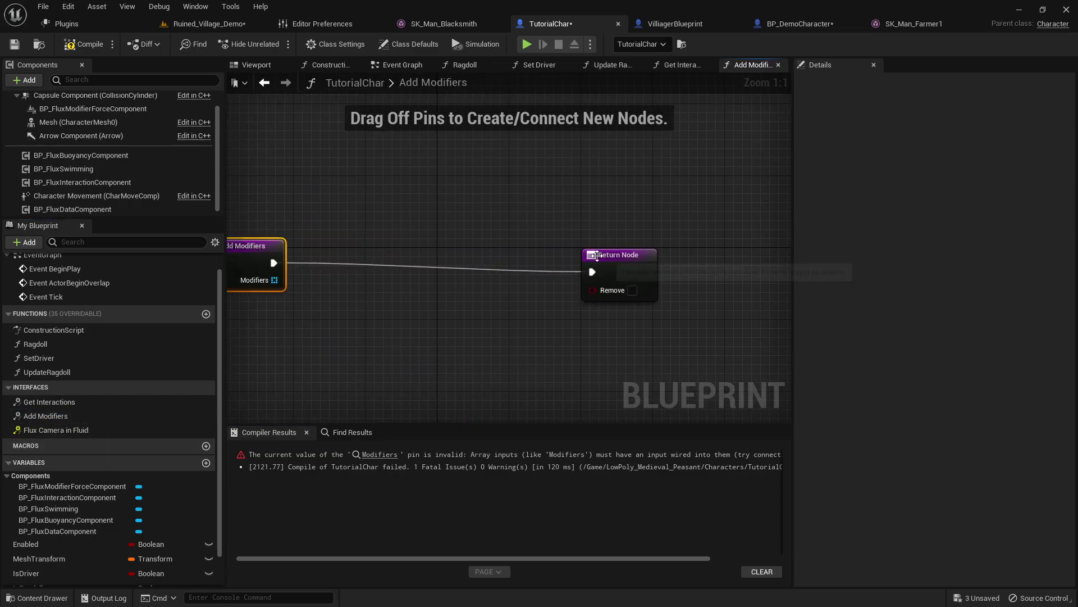
left_click_drag(595, 256, 658, 246)
key("ctrl+v")
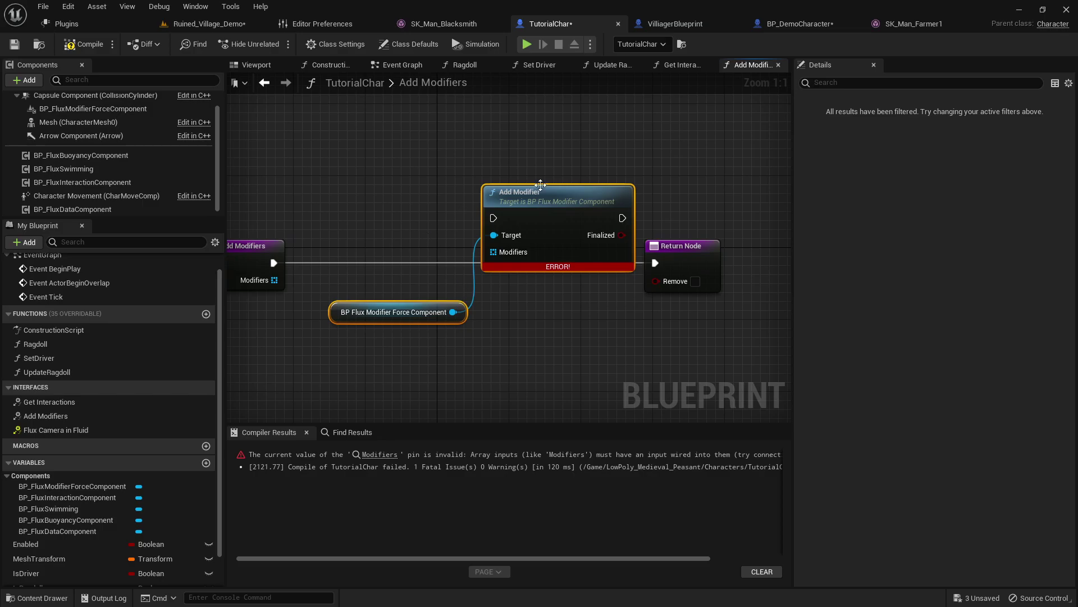
left_click_drag(540, 184, 475, 209)
left_click_drag(281, 278, 430, 270)
left_click_drag(279, 264, 430, 236)
left_click_drag(559, 236, 651, 262)
left_click_drag(520, 234, 522, 252)
Return Finalized as the Remove output, matching the demo, and compile successfully.
left_click(800, 24)
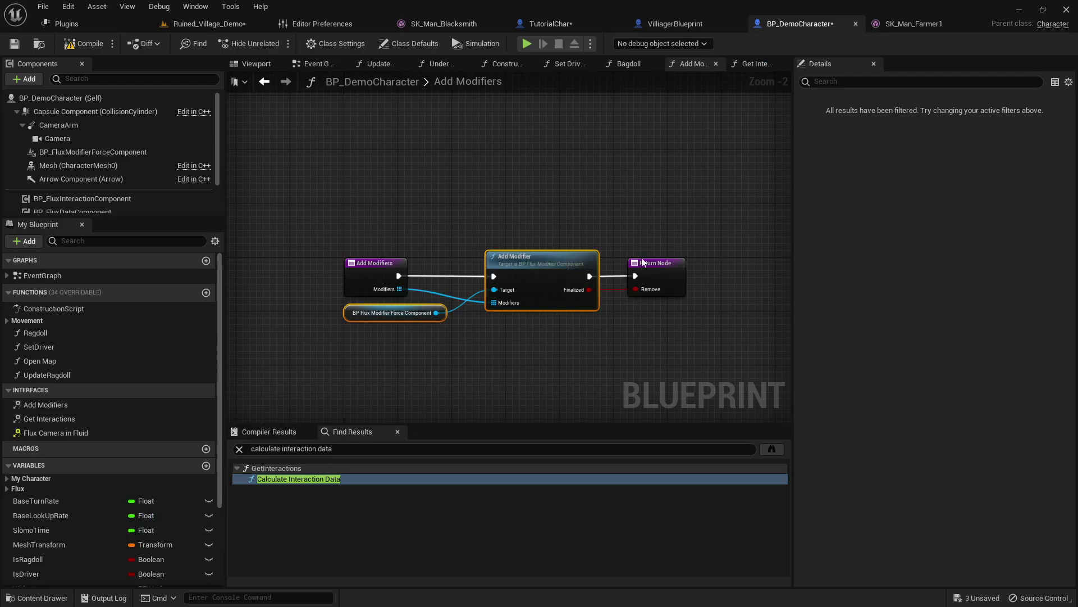
left_click(568, 25)
left_click_drag(558, 271, 656, 284)
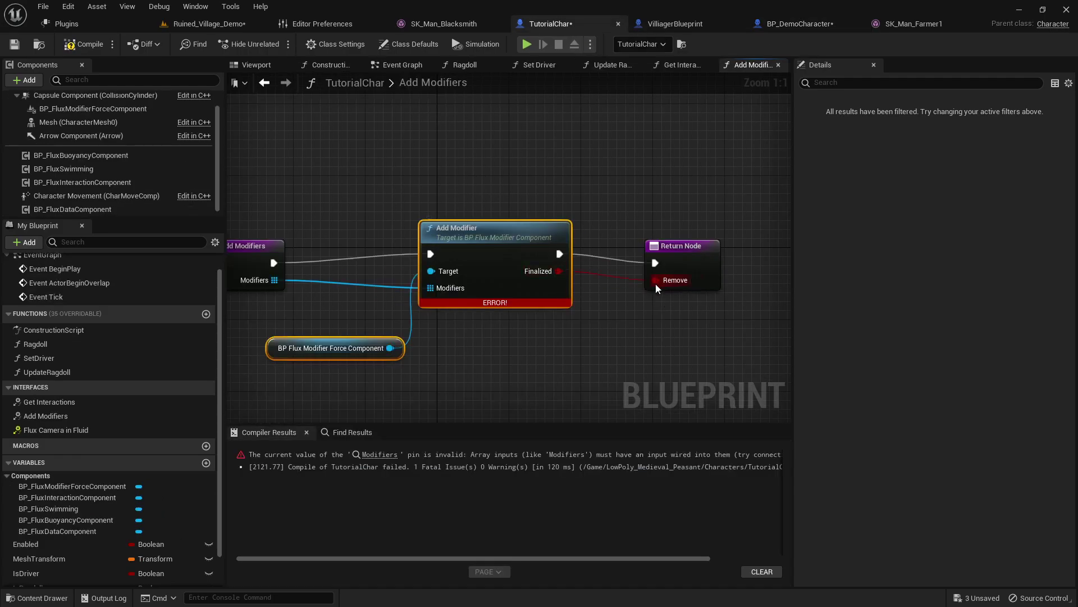
left_click(79, 47)
right_click_drag(507, 372, 538, 343)
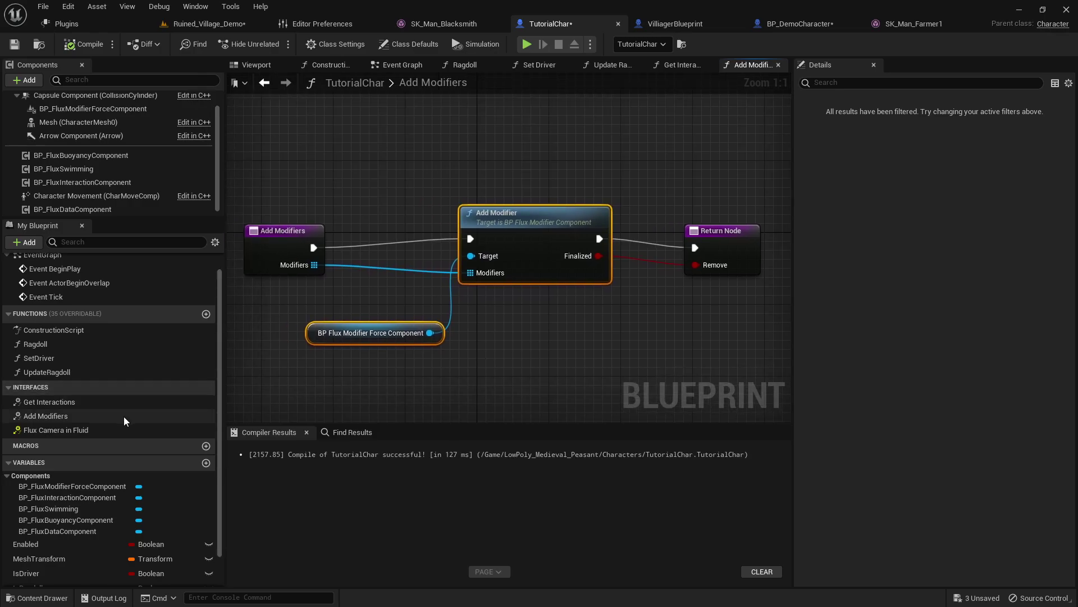
double_click(79, 405)
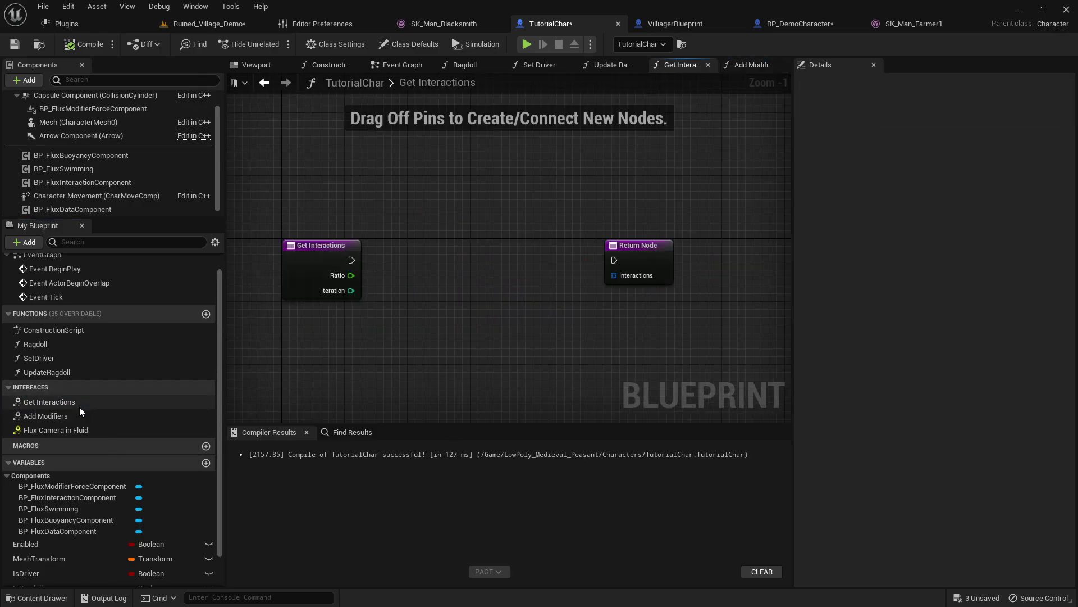
Paste and arrange the Calculate Interaction Data and component nodes in TutorialChar's Get Interactions.
left_click(764, 25)
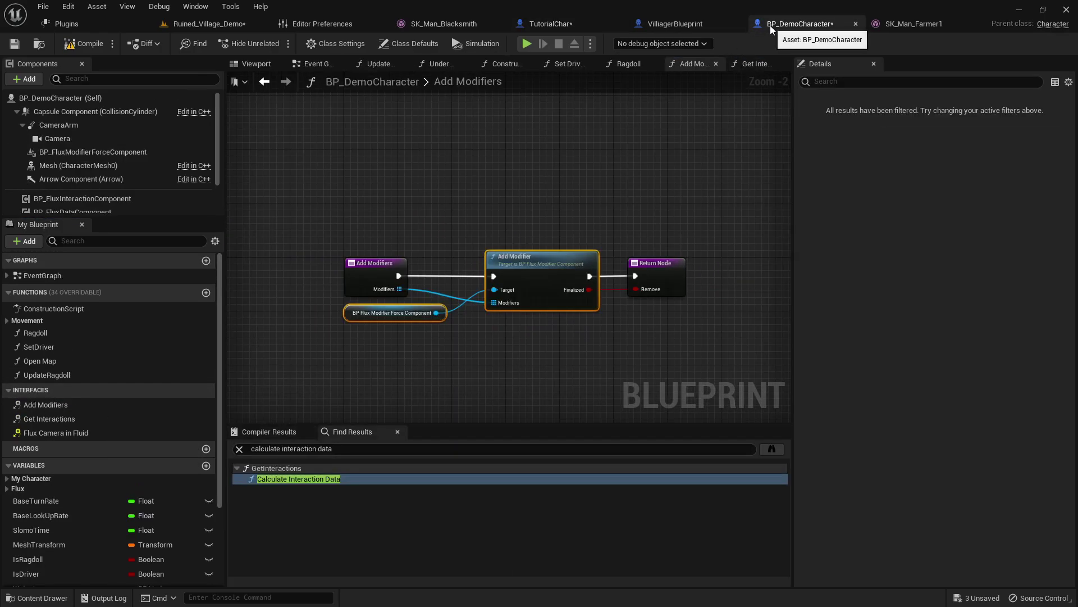
double_click(49, 419)
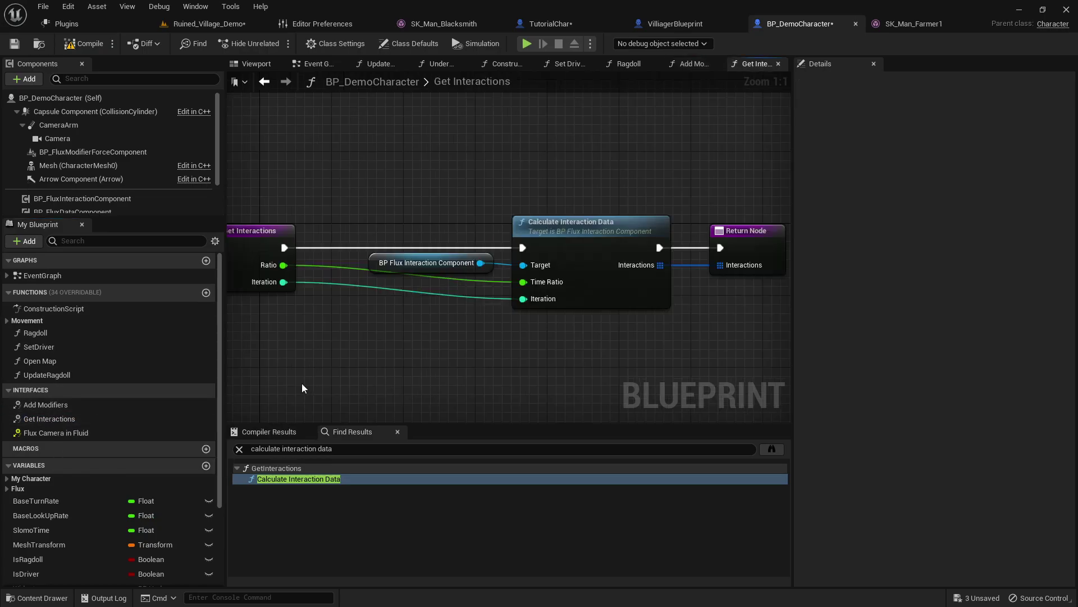
left_click(667, 25)
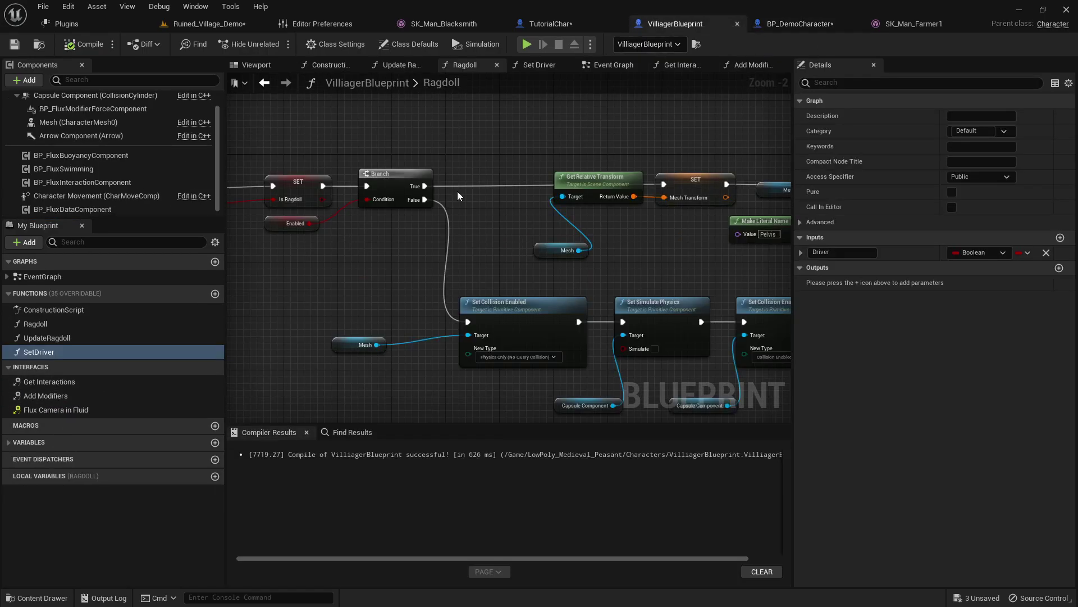
left_click(568, 23)
key("ctrl+v")
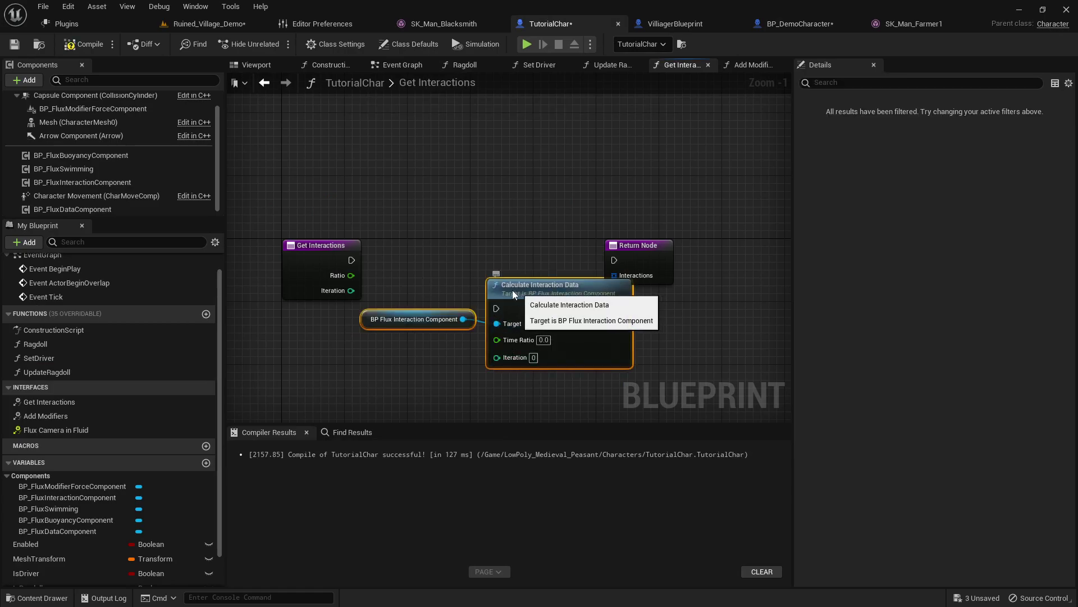
left_click_drag(517, 289, 484, 282)
left_click(430, 244)
left_click_drag(362, 319, 346, 366)
left_click_drag(485, 287, 429, 232)
left_click_drag(343, 259, 409, 245)
Wire execution, Ratio to Time Ratio and Iteration into Calculate Interaction Data, then compile.
left_click_drag(535, 246, 620, 258)
left_click(800, 24)
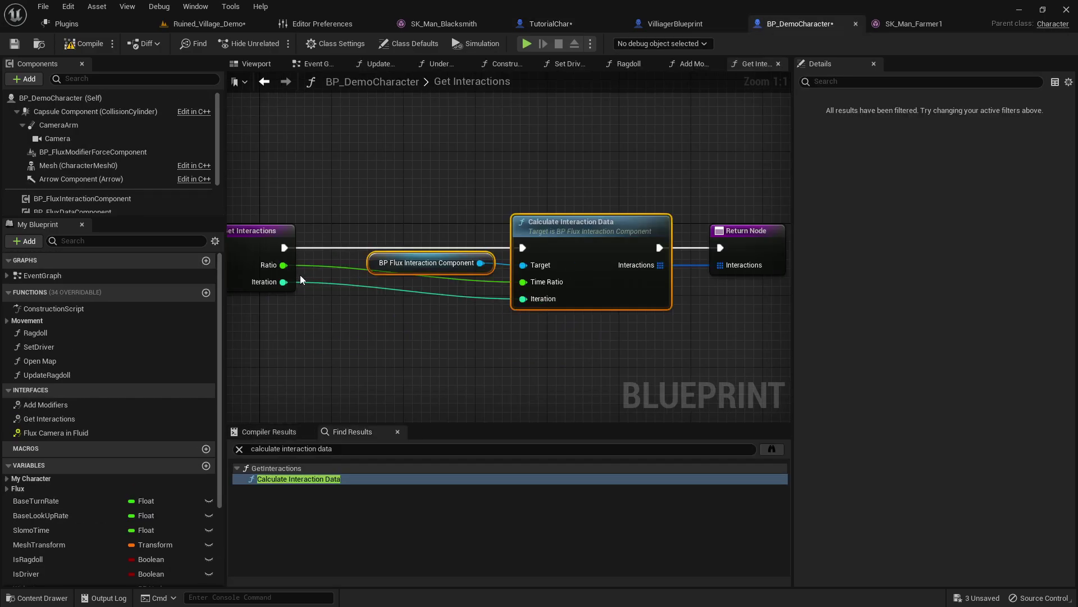
left_click(575, 23)
left_click_drag(360, 276, 410, 291)
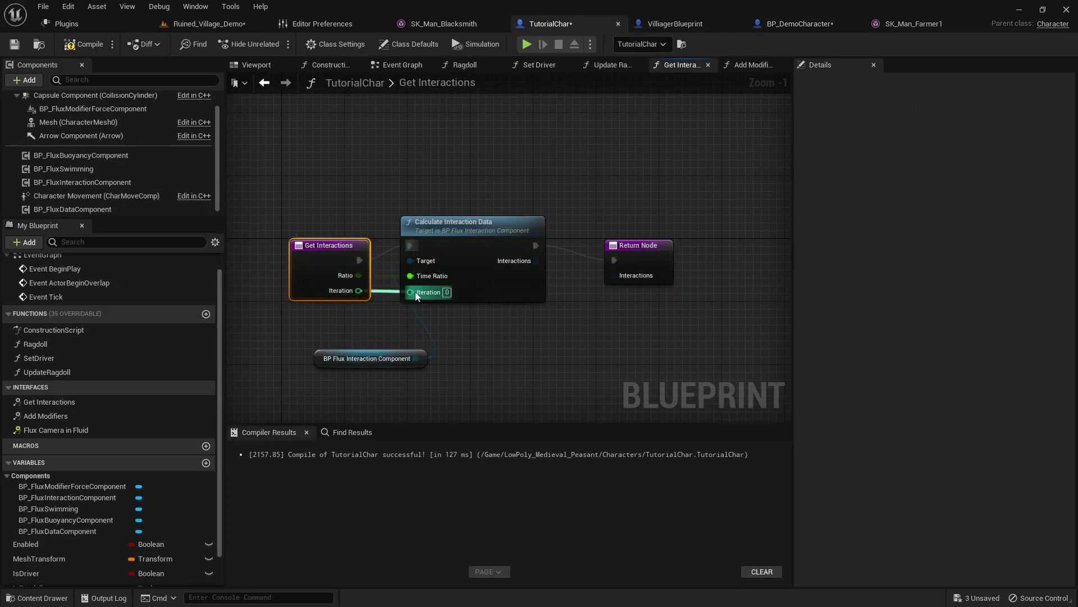
left_click_drag(536, 261, 618, 278)
left_click(84, 44)
Add Event Flux Camera in Fluid to TutorialChar and compare the demo's camera post-process setup.
double_click(97, 432)
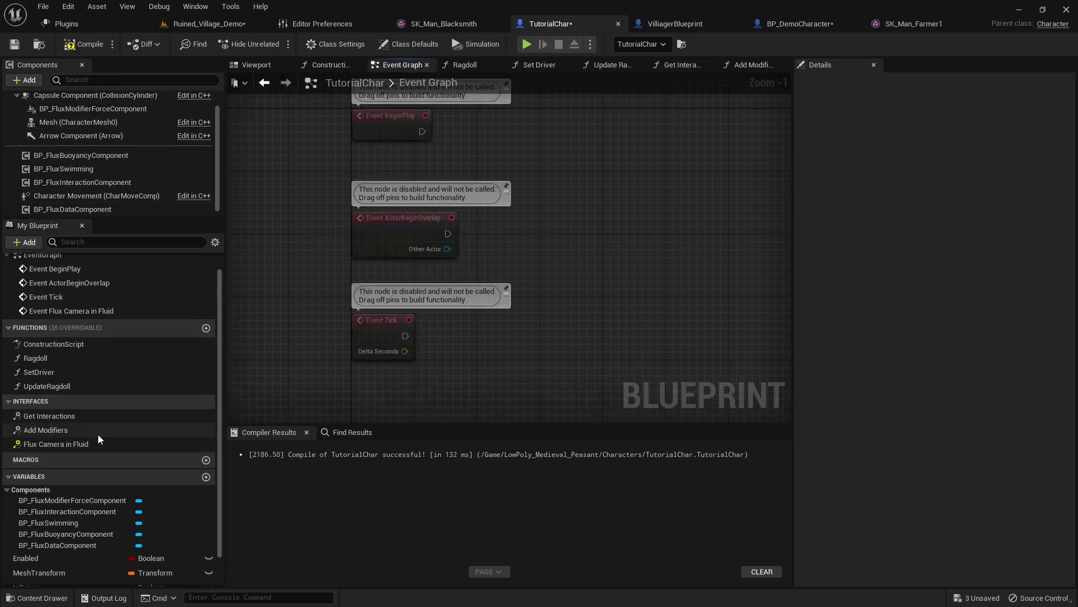
right_click_drag(614, 234, 521, 236)
scroll(531, 294, "down", 1)
left_click(776, 25)
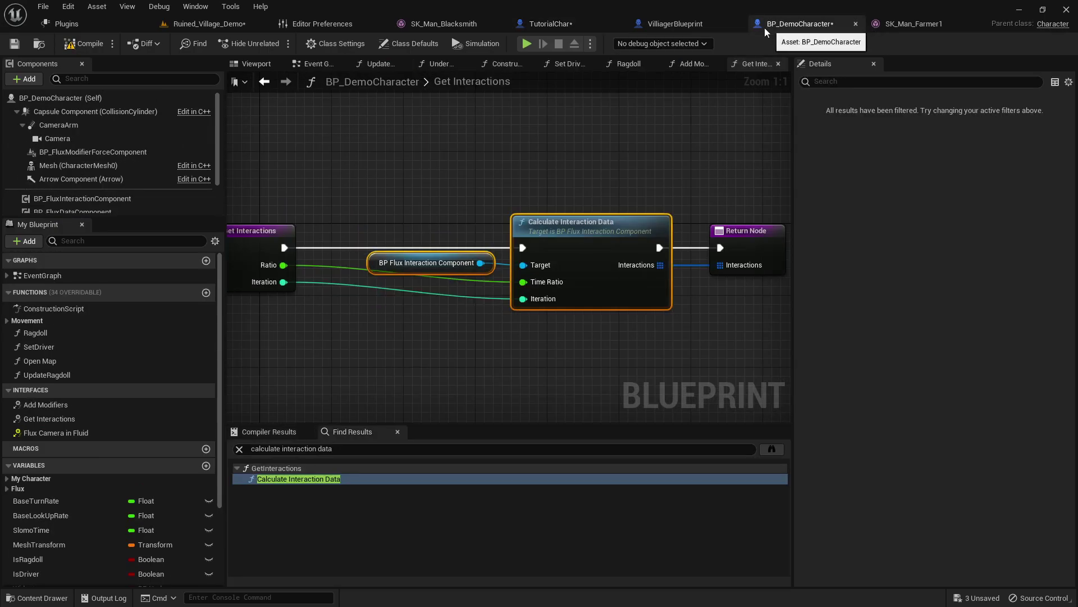
double_click(66, 433)
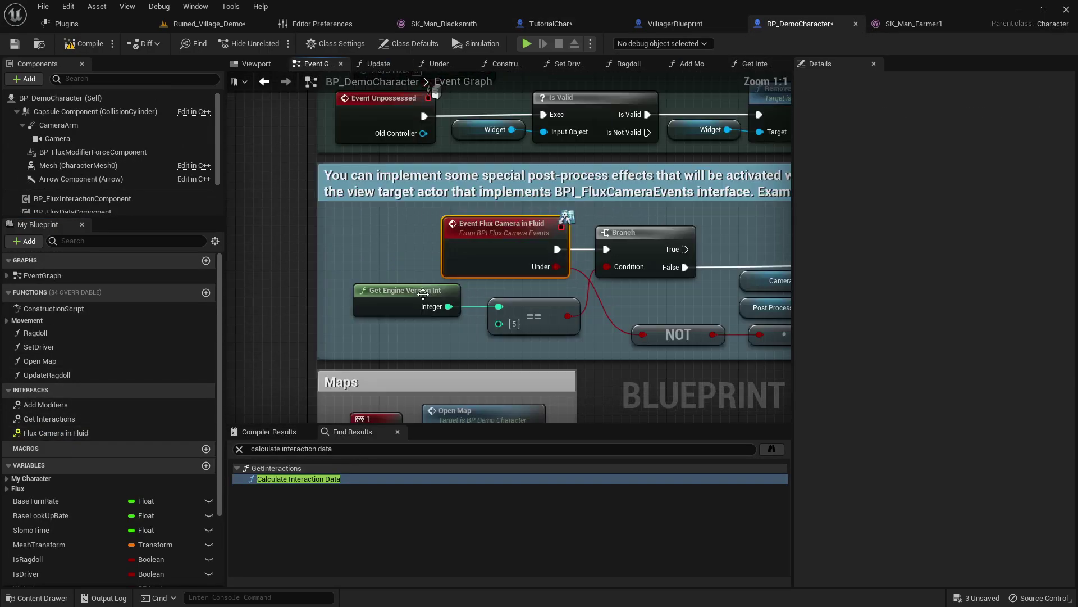
scroll(569, 240, "down", 1)
right_click_drag(627, 227, 571, 238)
scroll(604, 224, "up", 1)
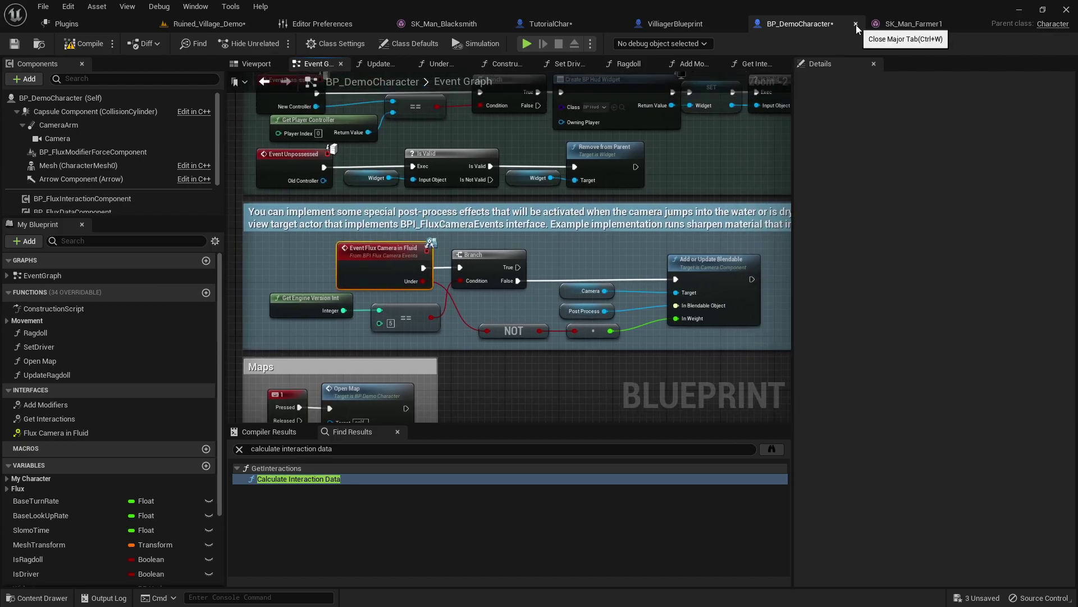
Back in TutorialChar, select the Flux Camera in Fluid function and recompile.
left_click(530, 25)
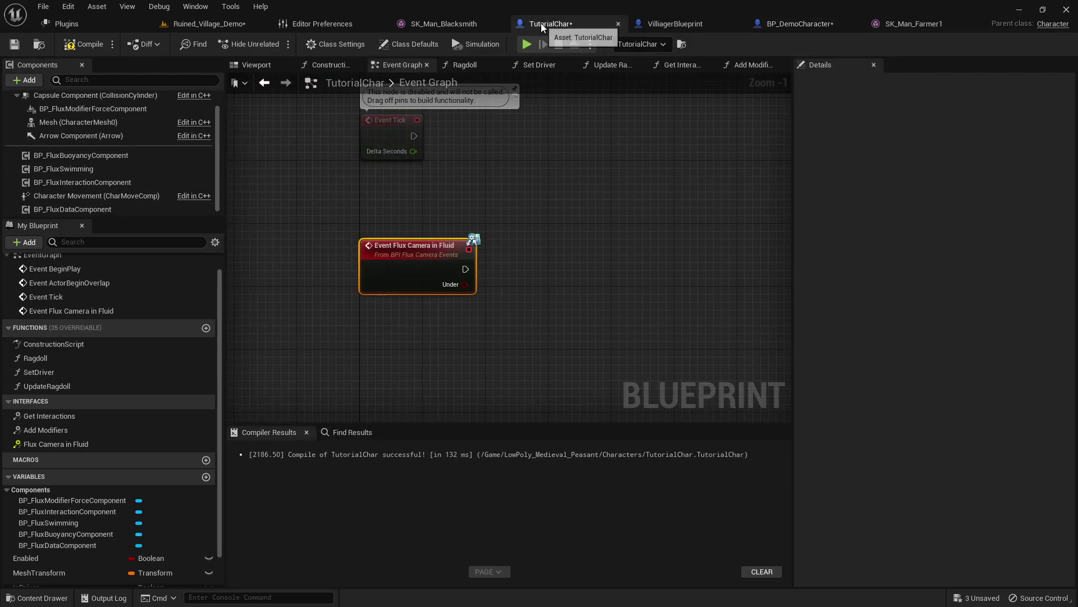
scroll(505, 247, "down", 2)
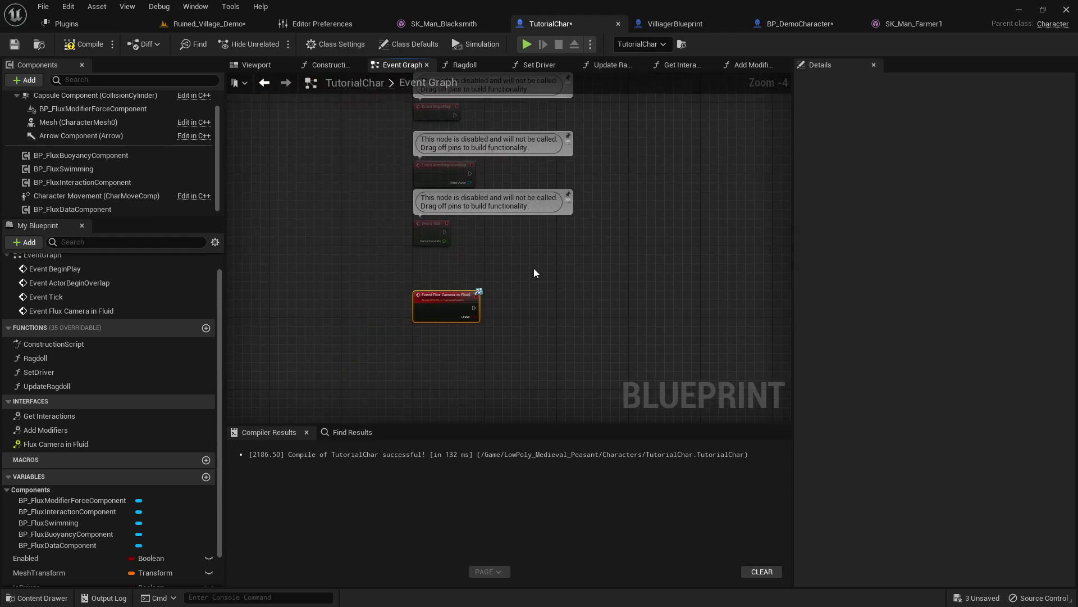
left_click(70, 444)
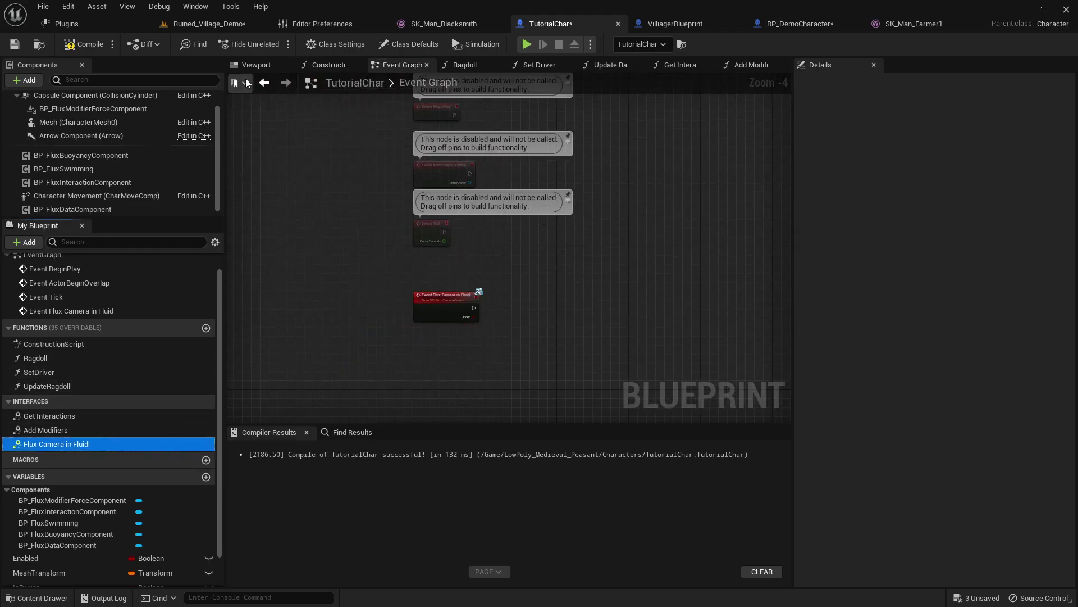
left_click(80, 45)
right_click_drag(603, 264, 537, 297)
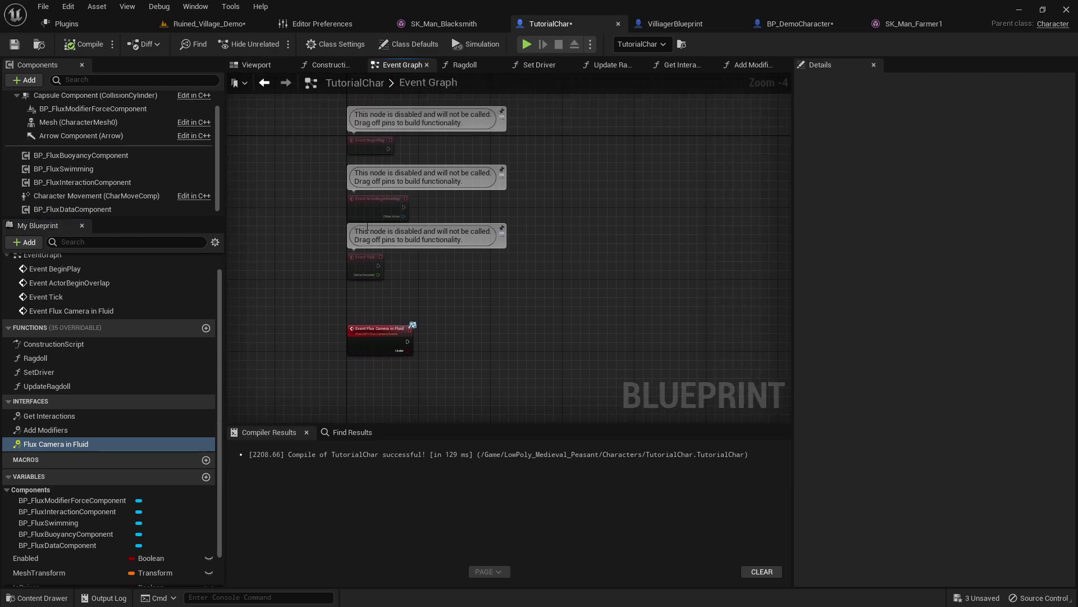
scroll(126, 168, "up", 1)
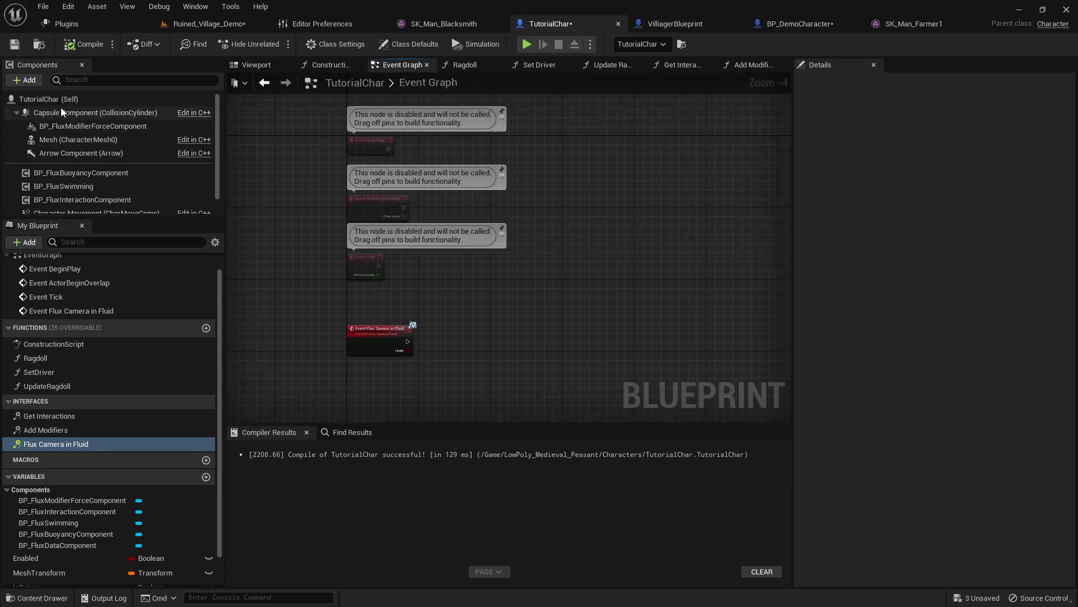
Fly the Ruined_Village_Demo viewport toward the villagers and save all modified assets.
left_click(203, 24)
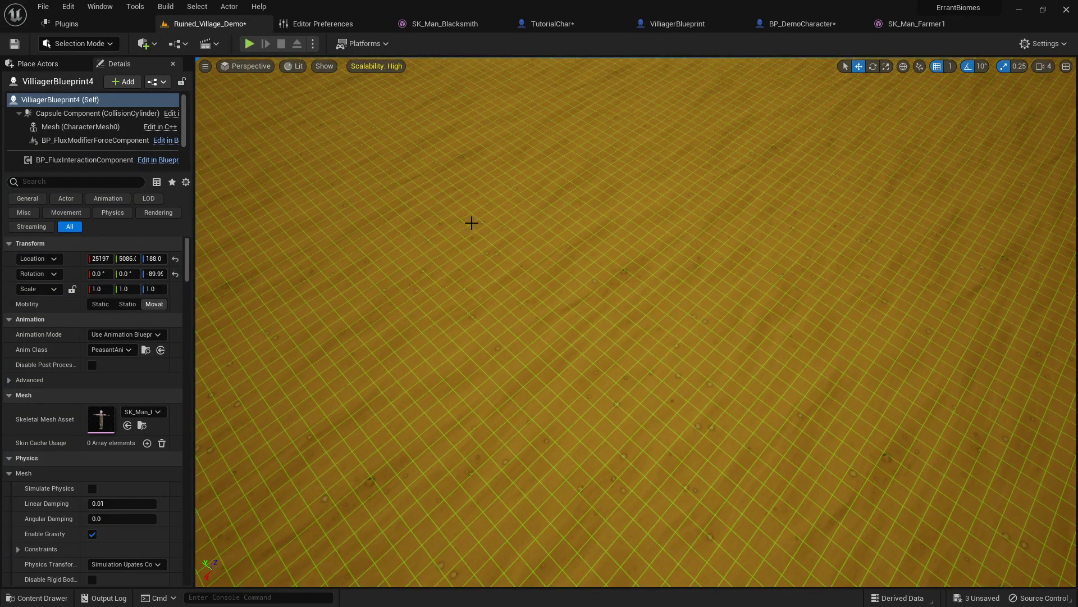
key("w")
right_click_drag(636, 321, 682, 312)
key("e")
key("w")
mouse_move(502, 234)
right_mouse_down()
mouse_move(507, 245)
mouse_move(502, 234)
right_mouse_up()
key("ctrl+shift+s")
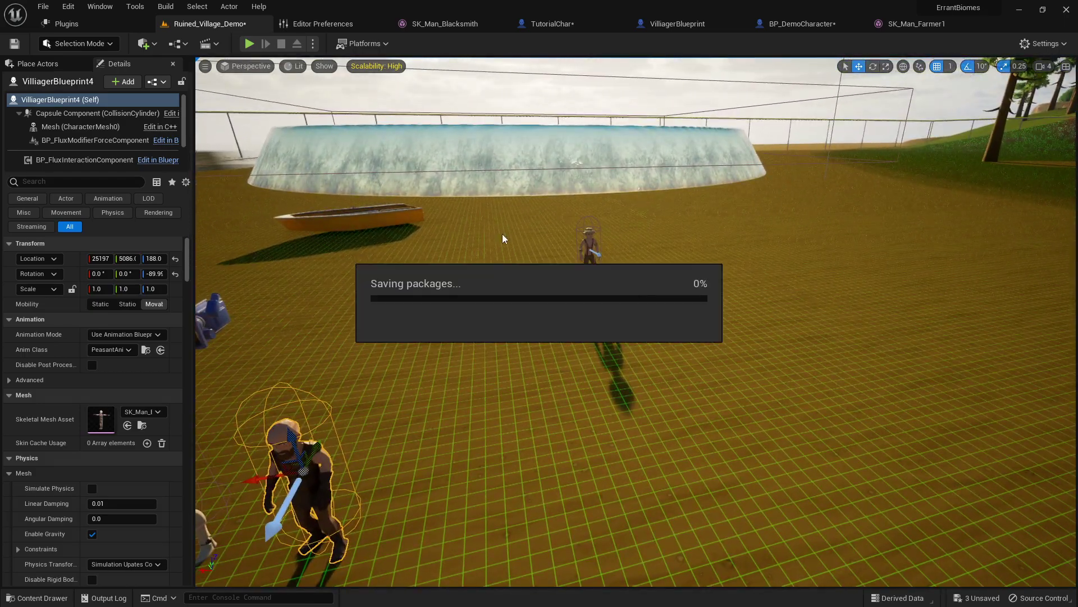
right_click_drag(517, 291, 492, 271)
key("w")
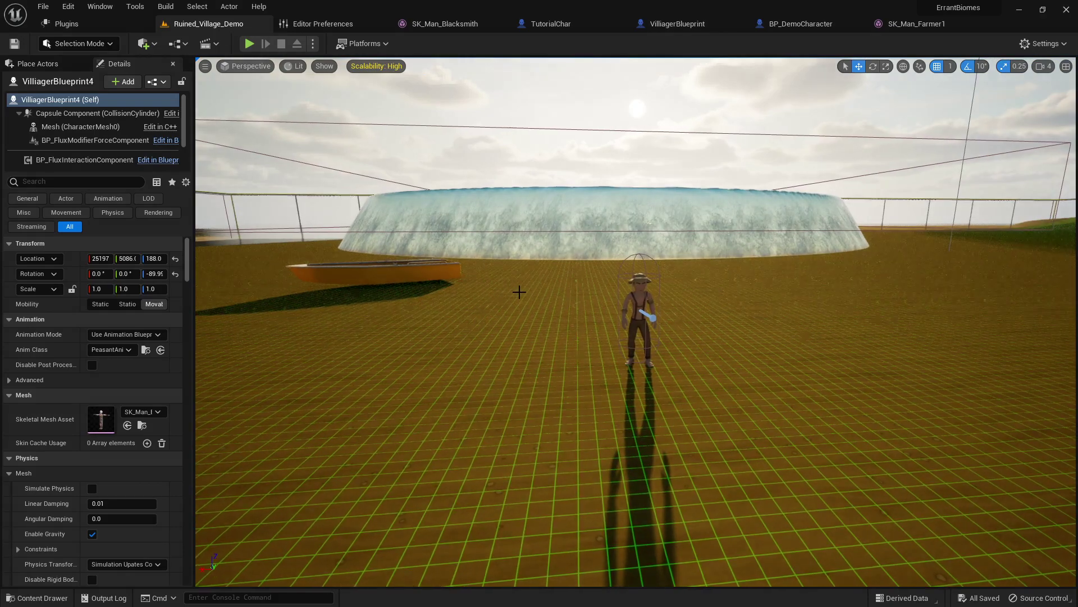
Play the level, walk the character into the lake to float, then stop.
key("alt+p")
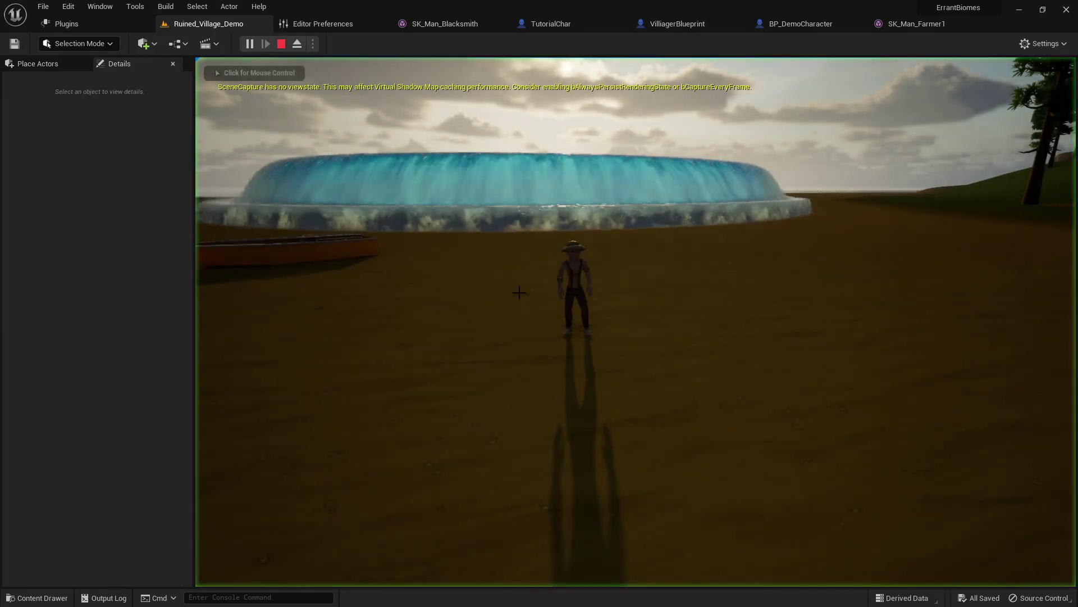
key("w")
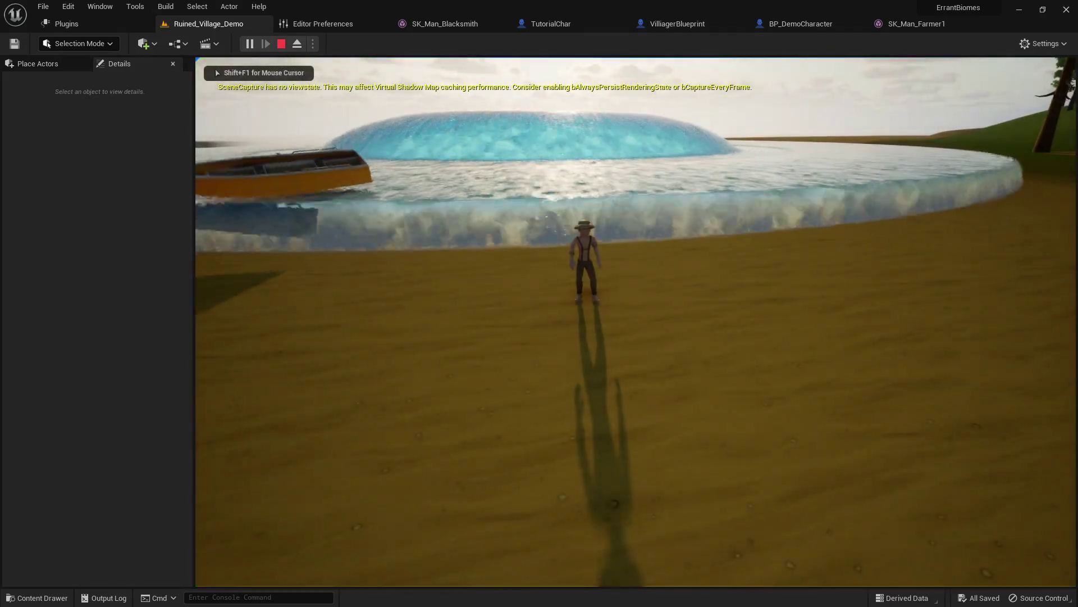
key("w")
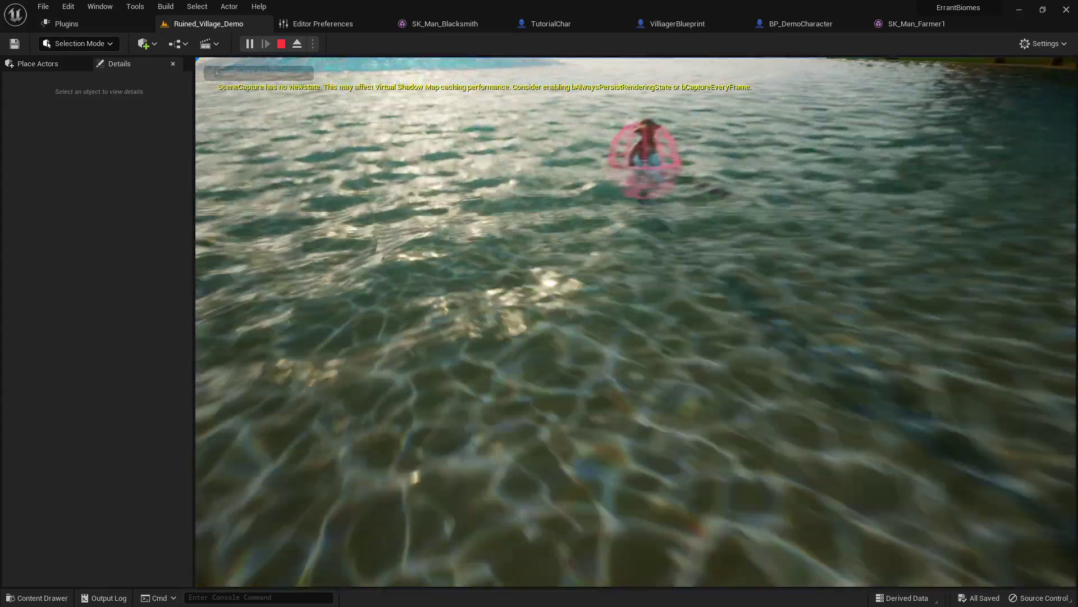
key("s")
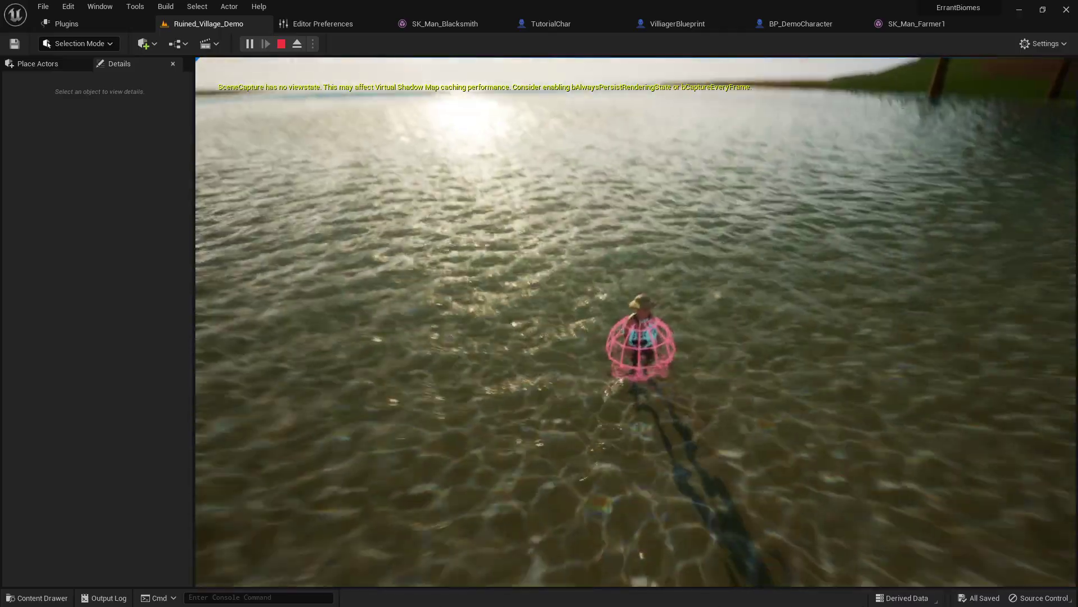
key("Escape")
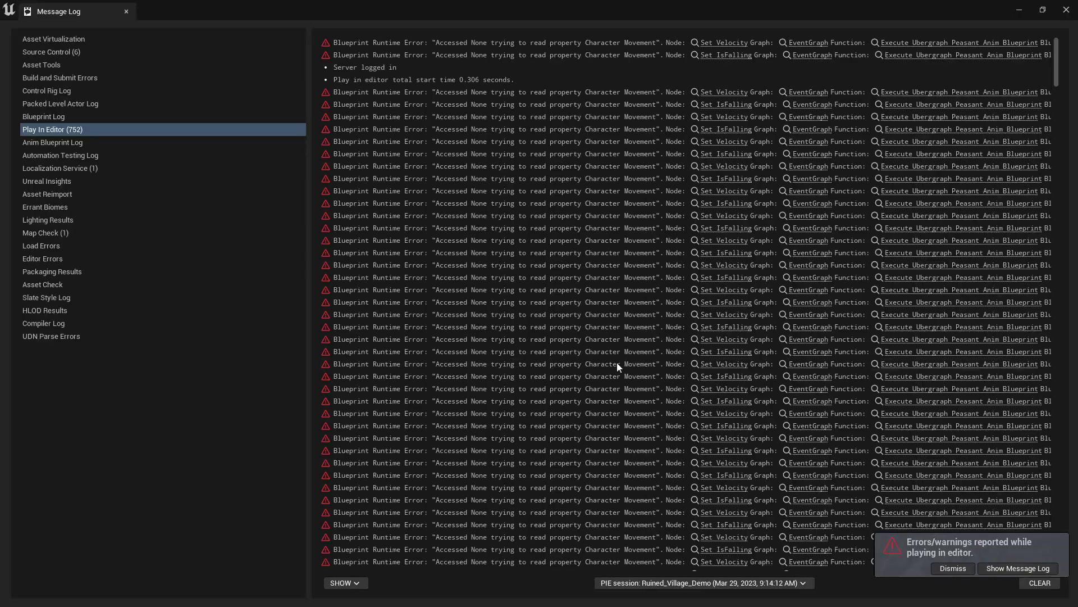
Close the Message Log and filter the villager Mesh's Details by 'tag' to see its component tags.
left_click(127, 12)
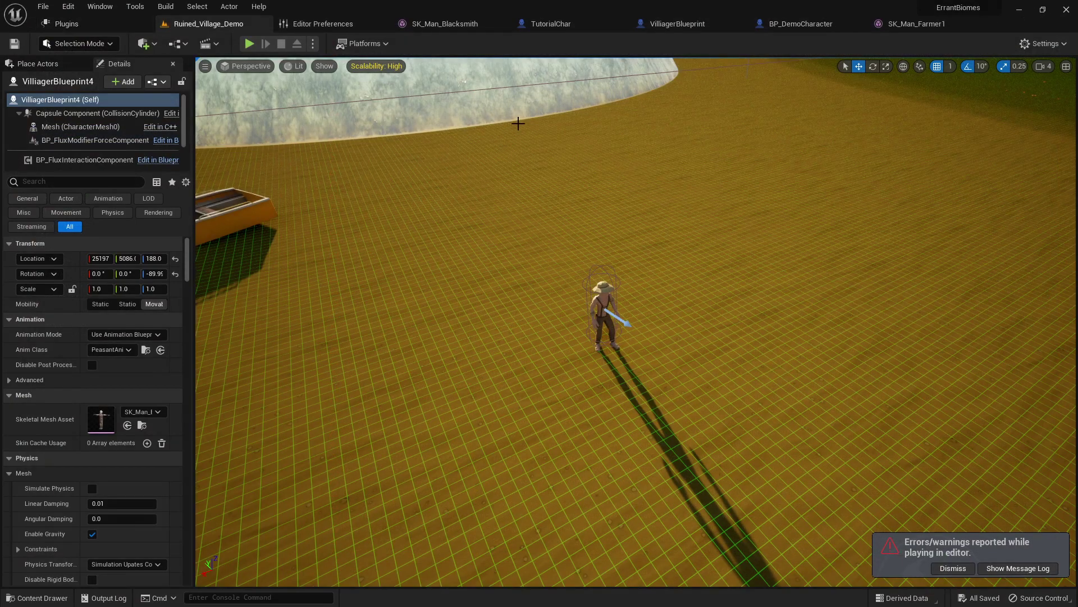
left_click(556, 25)
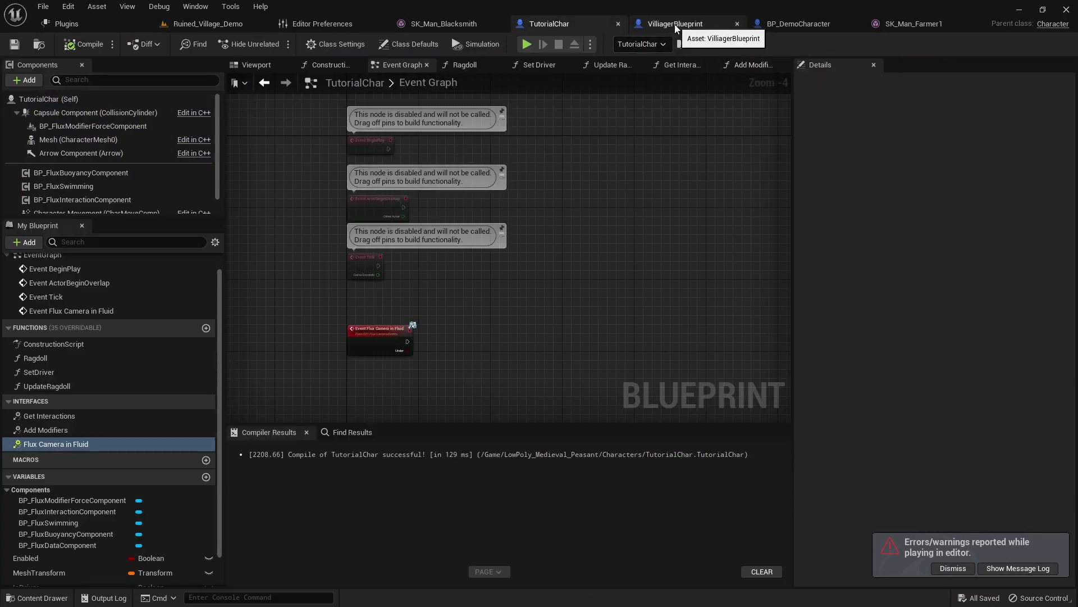
left_click(787, 26)
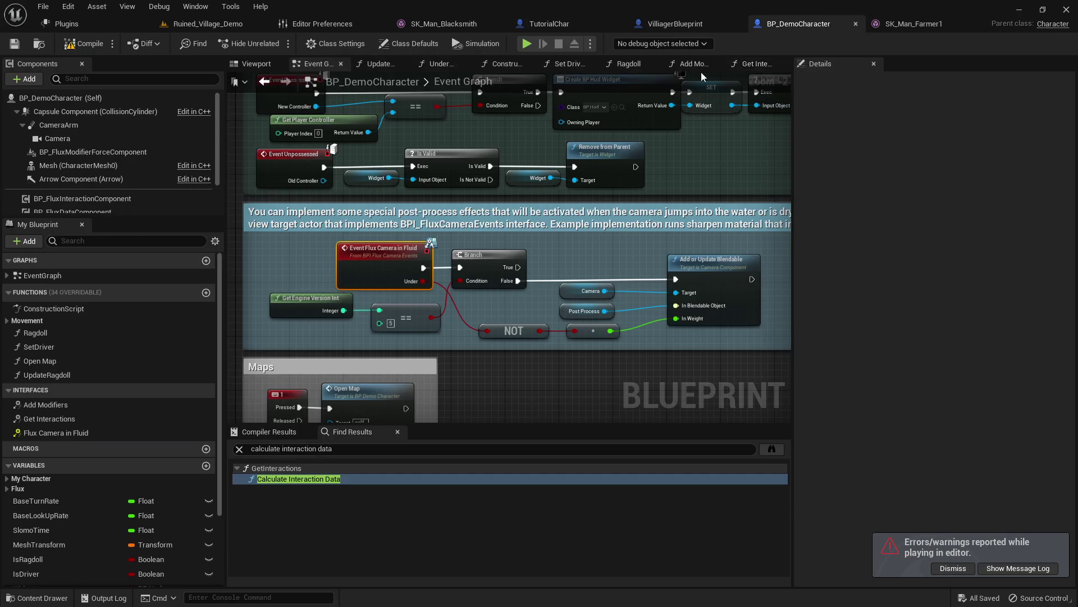
left_click(670, 26)
scroll(101, 112, "up", 1)
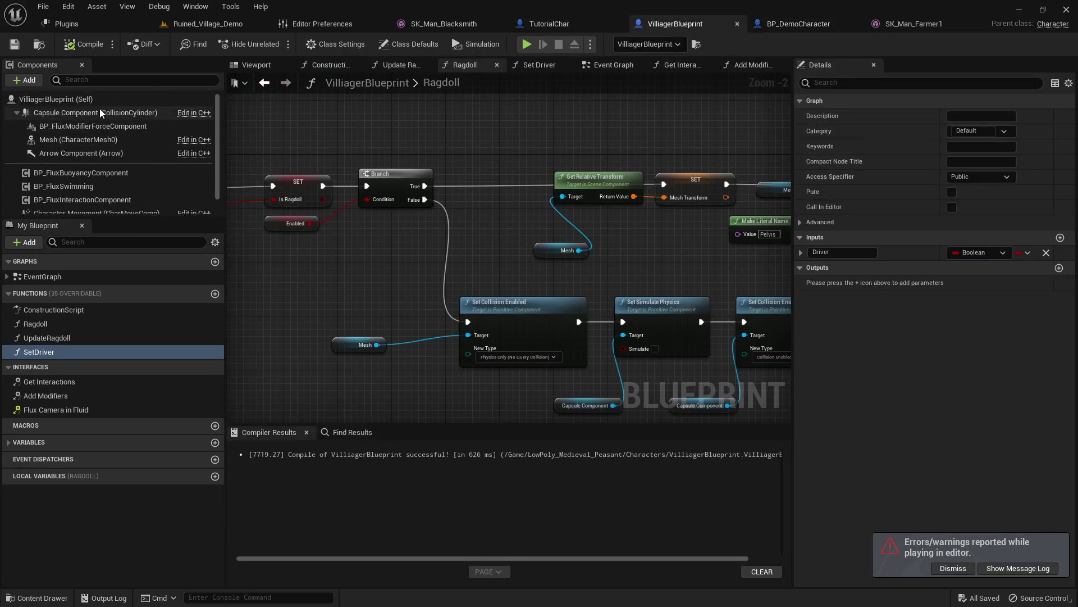
left_click(77, 139)
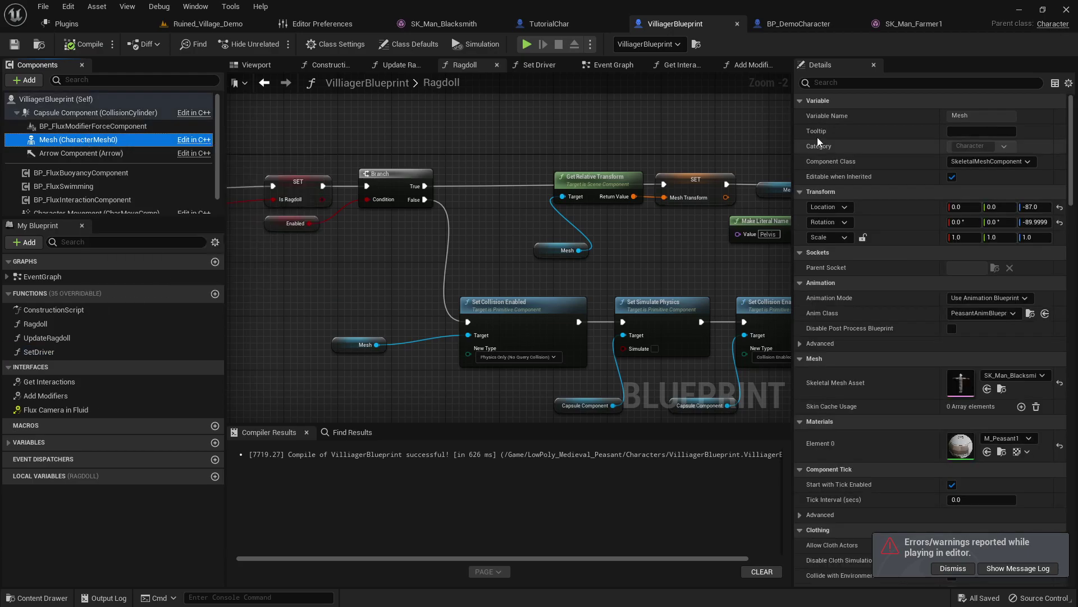
left_click(841, 83)
key("ctrl+a")
type("tag")
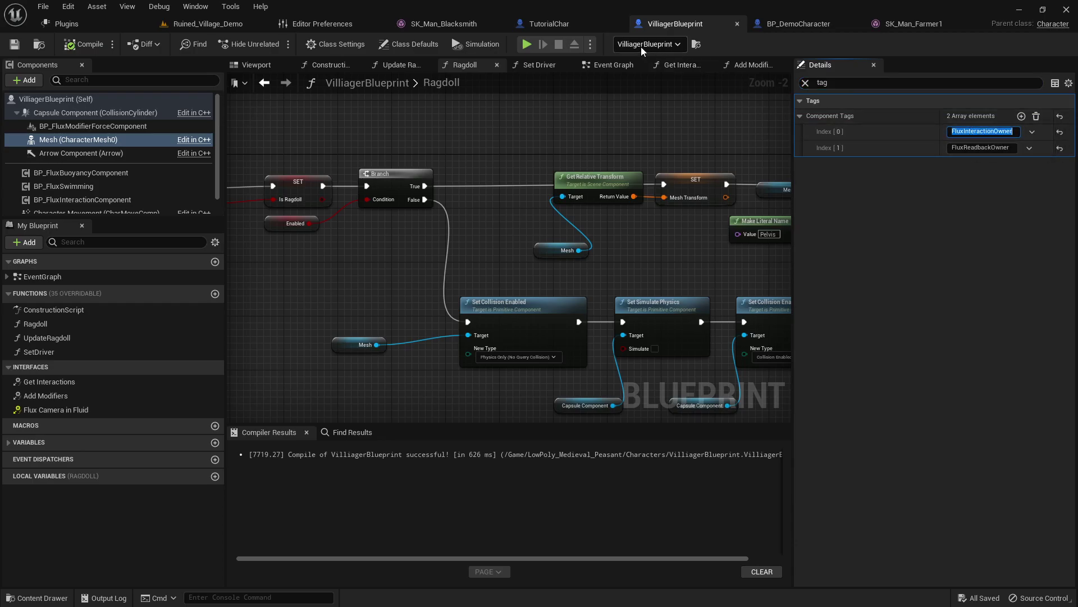
left_click(568, 22)
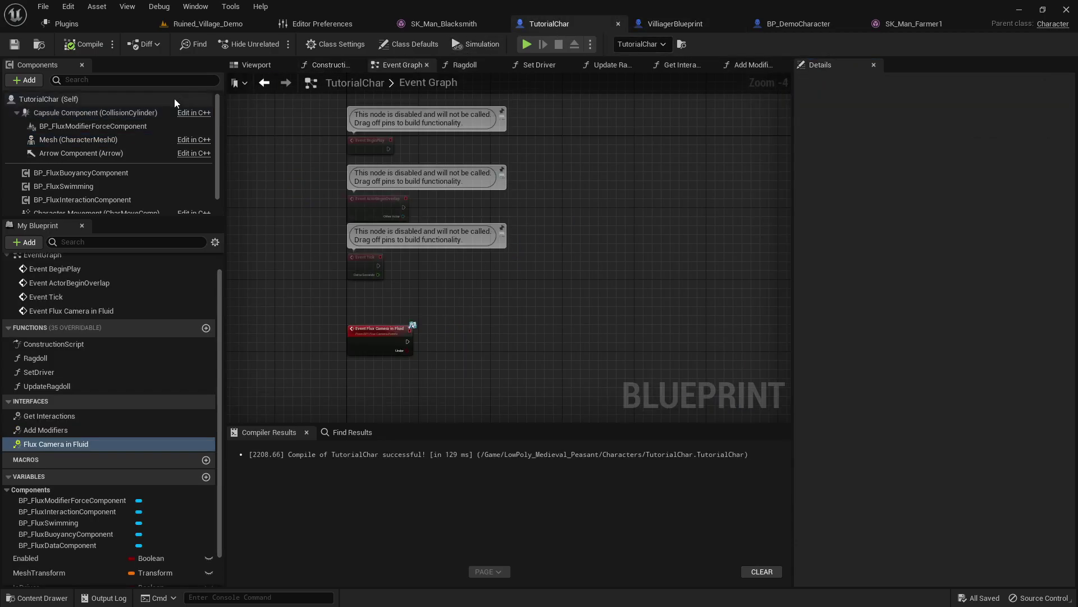
Set the first component tag on TutorialChar's Mesh to FluxInteractionOwner.
left_click(81, 143)
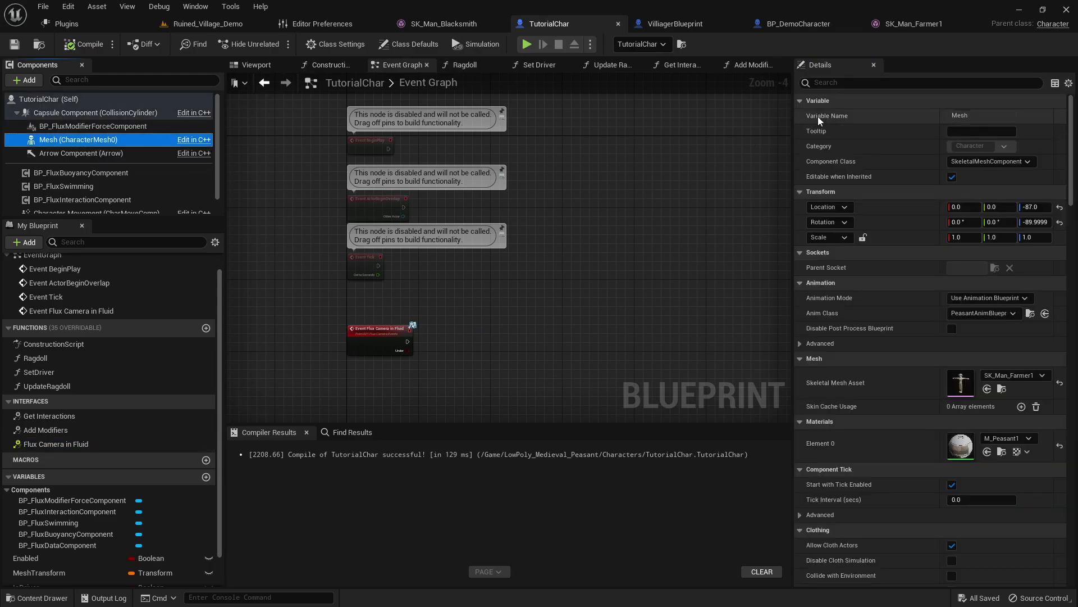
left_click(837, 83)
type("tag")
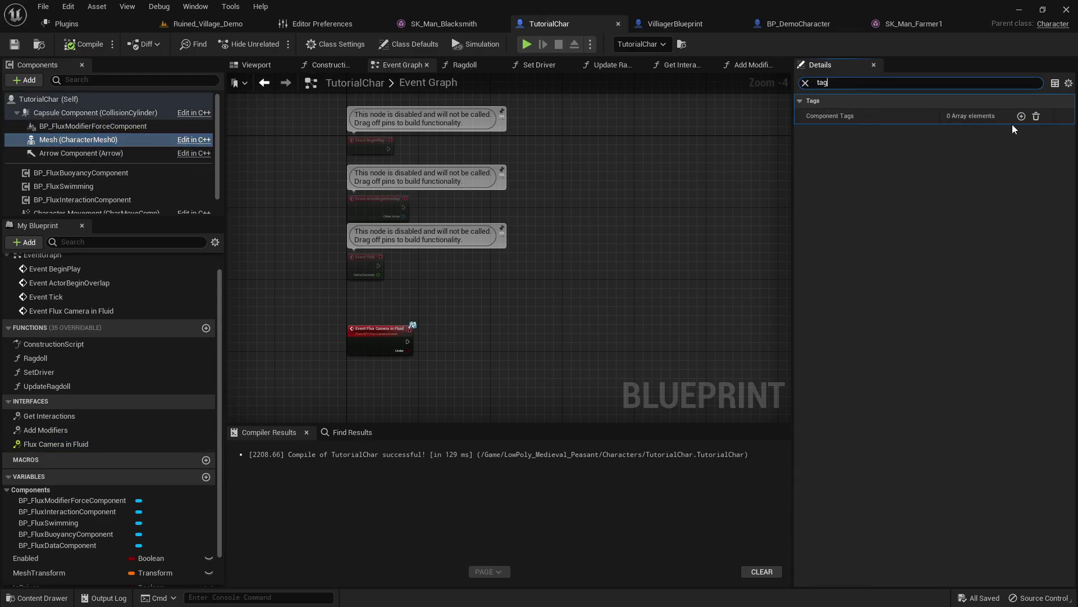
left_click(1021, 116)
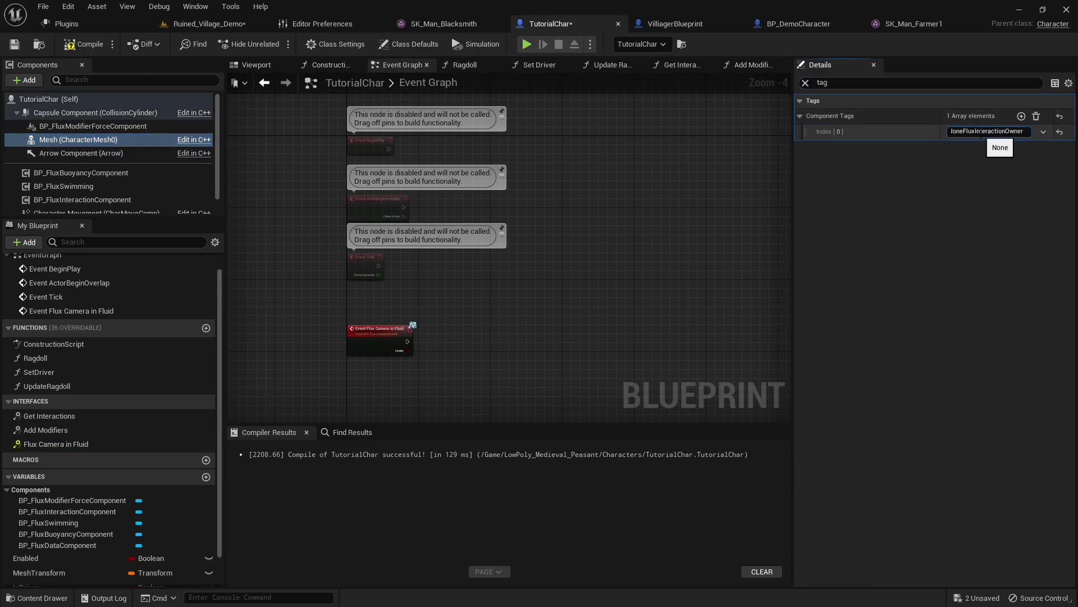
key("ctrl+a")
type("FluxInteractionOwner")
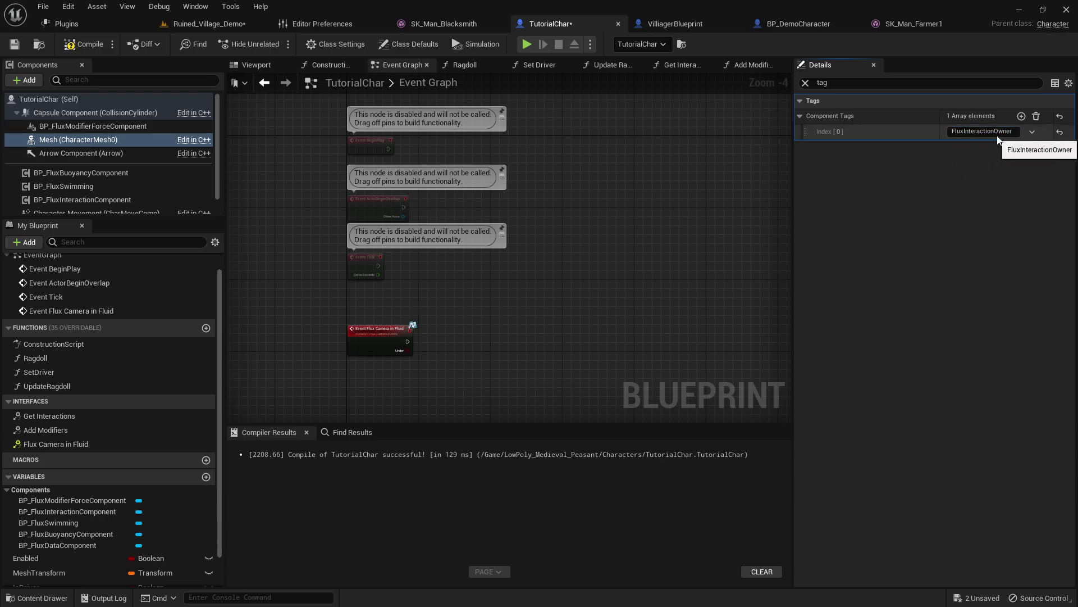
Add a second Mesh tag FluxReadbackOwner, copied from VilliagerBlueprint, and recompile.
left_click(692, 25)
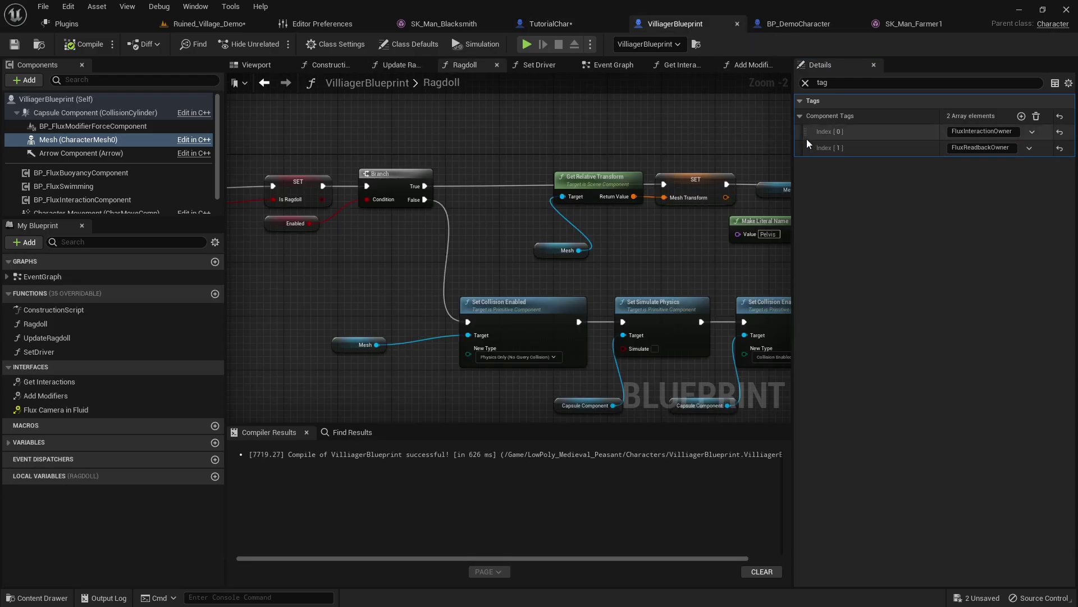
left_click(964, 148)
key("ctrl+c")
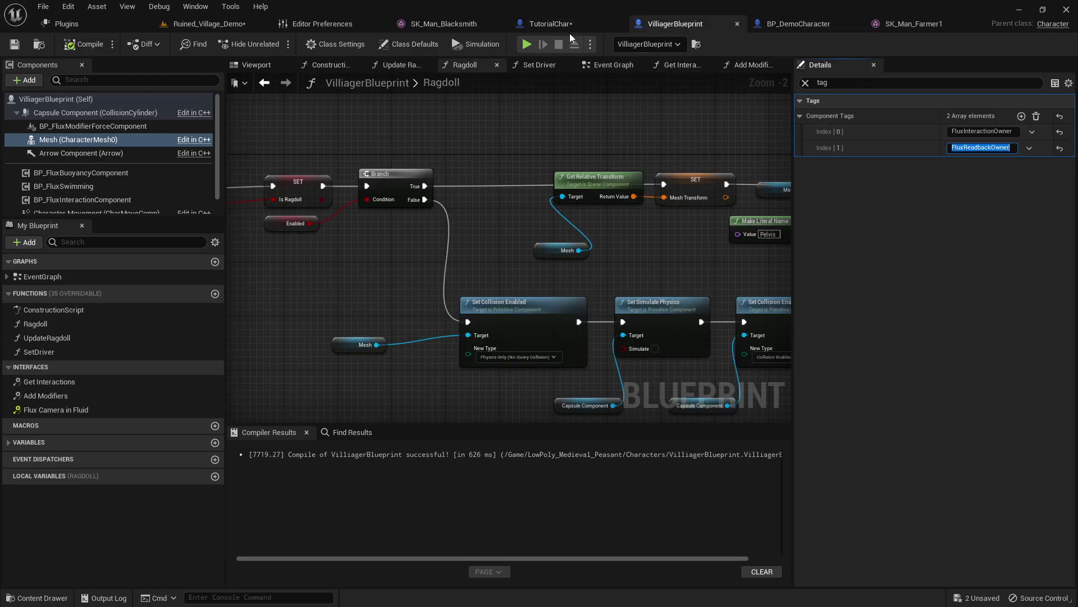
left_click(544, 27)
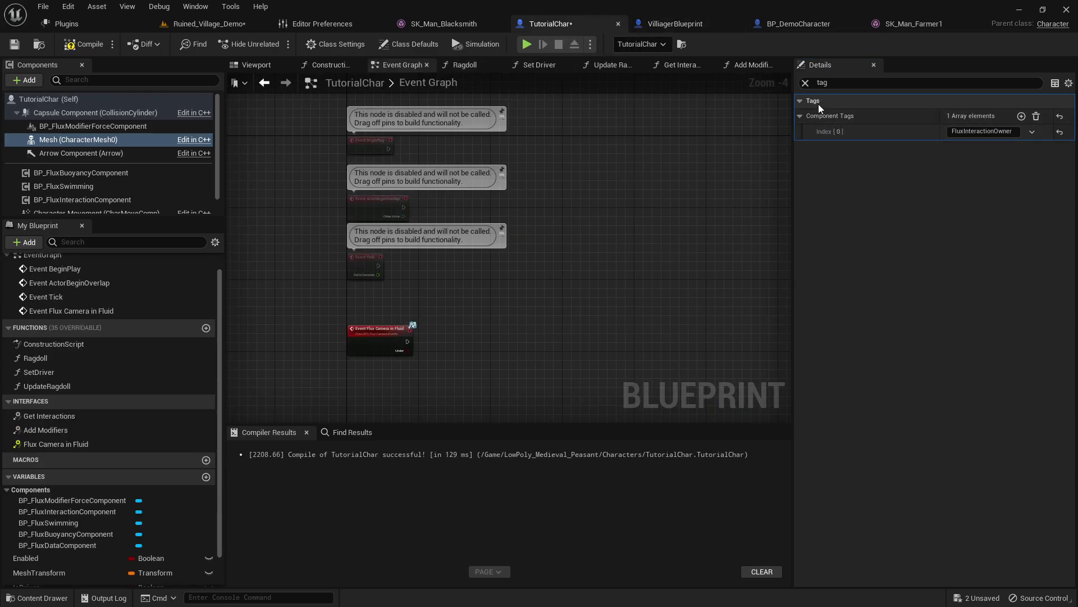
left_click(1021, 117)
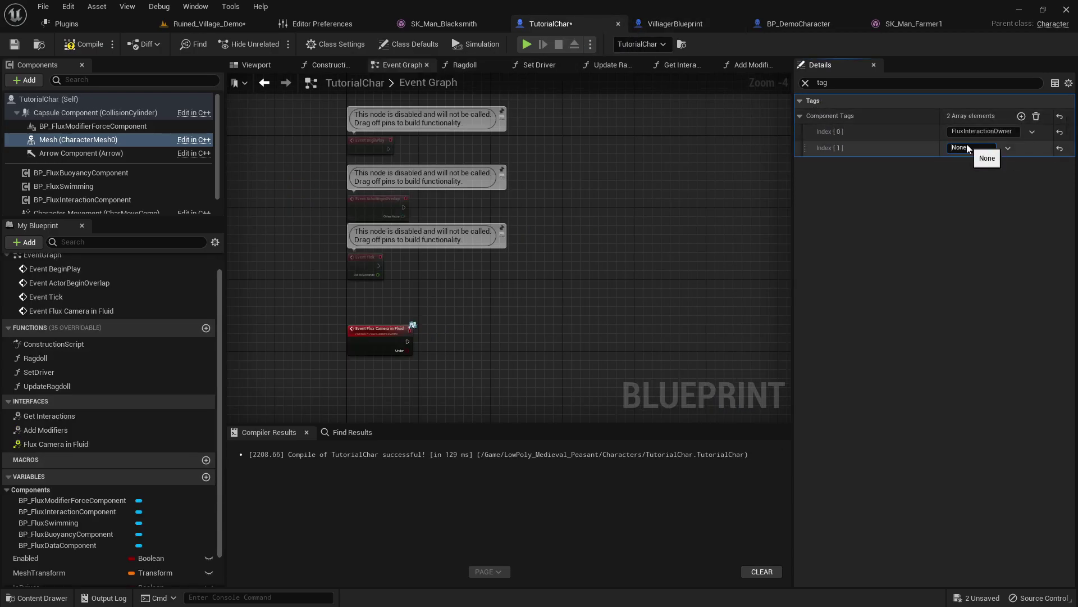
key("ctrl+v")
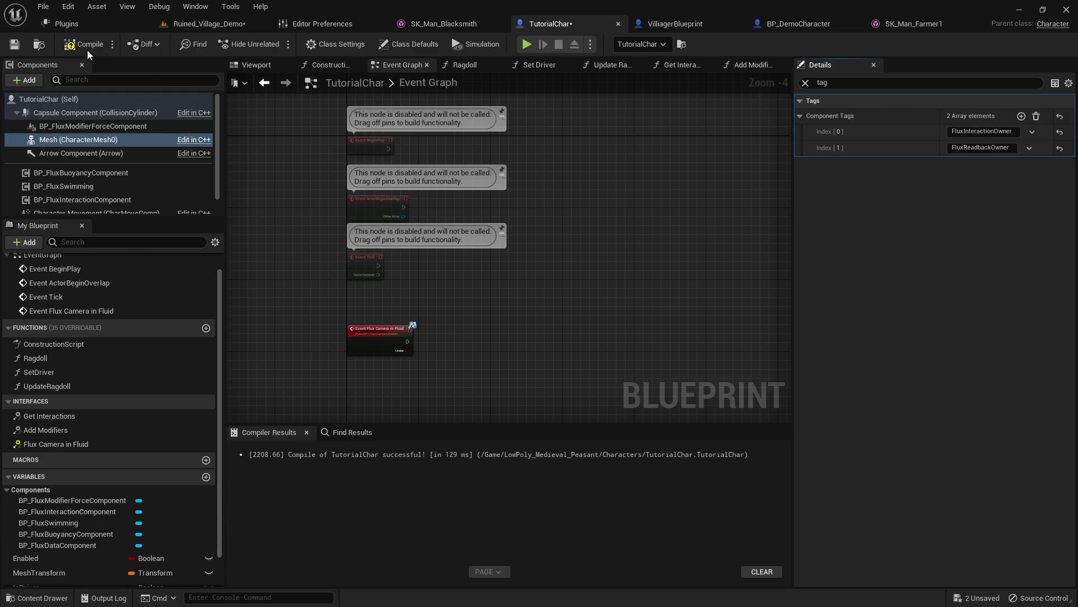
left_click(84, 46)
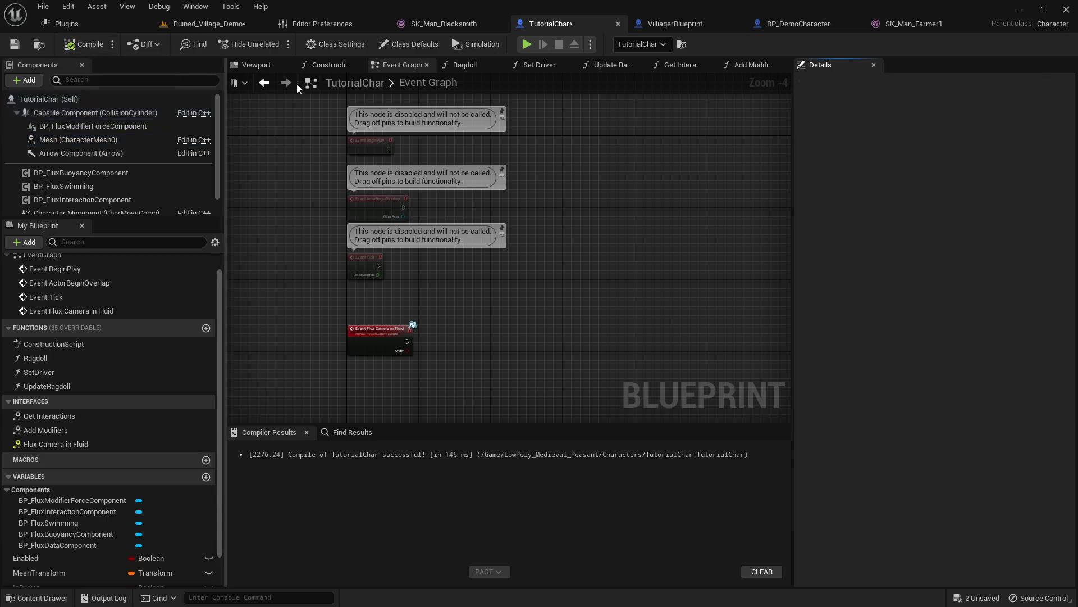
left_click(73, 139)
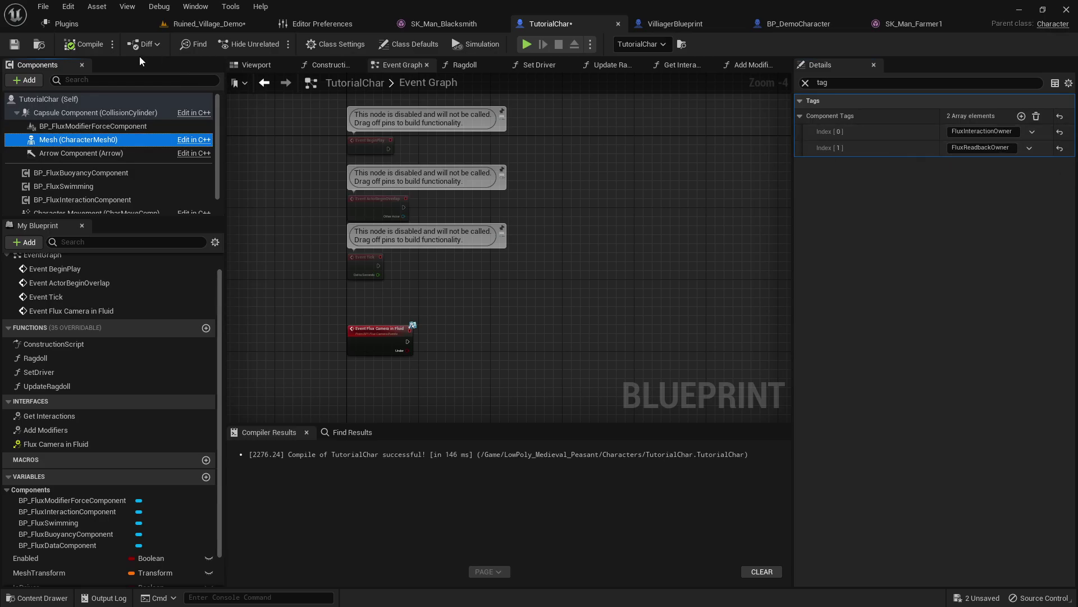
Play-test Ruined_Village_Demo, walking the character into the water and back, then close the Message Log.
left_click(208, 23)
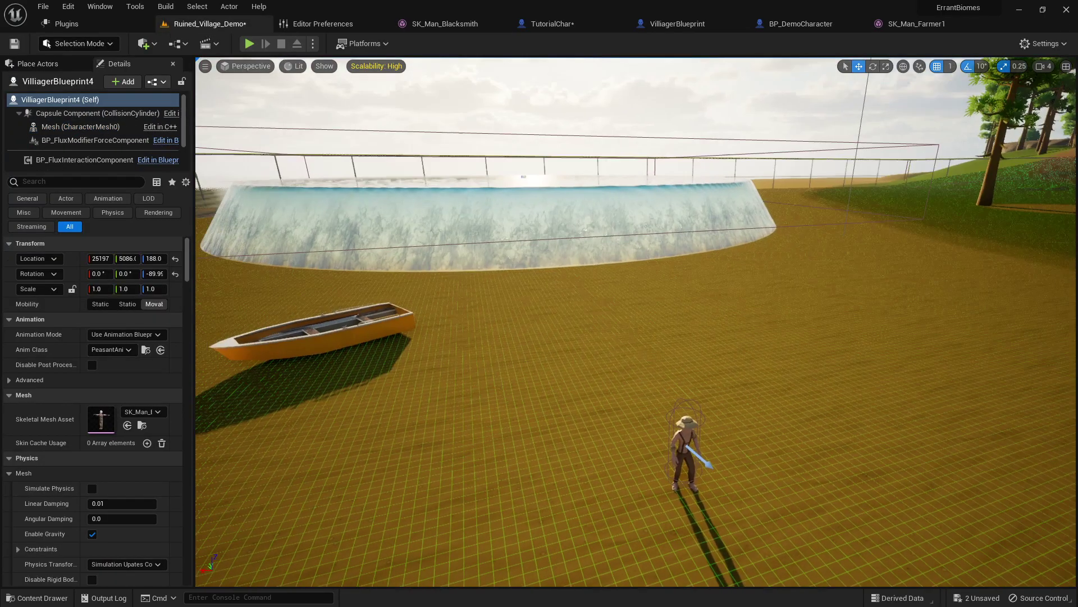
key("alt+p")
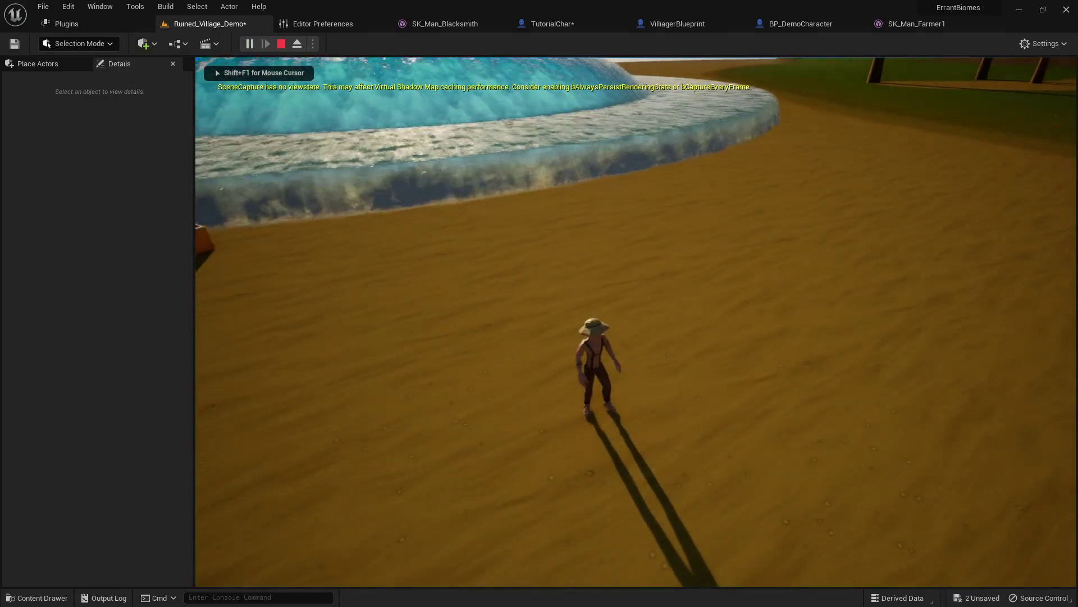
key("w")
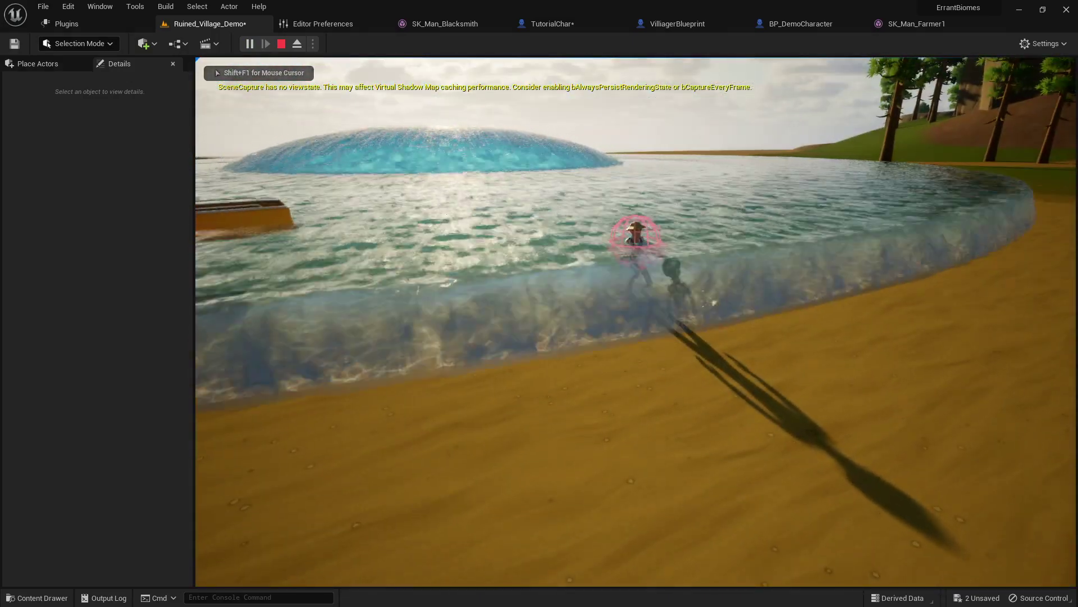
key("w")
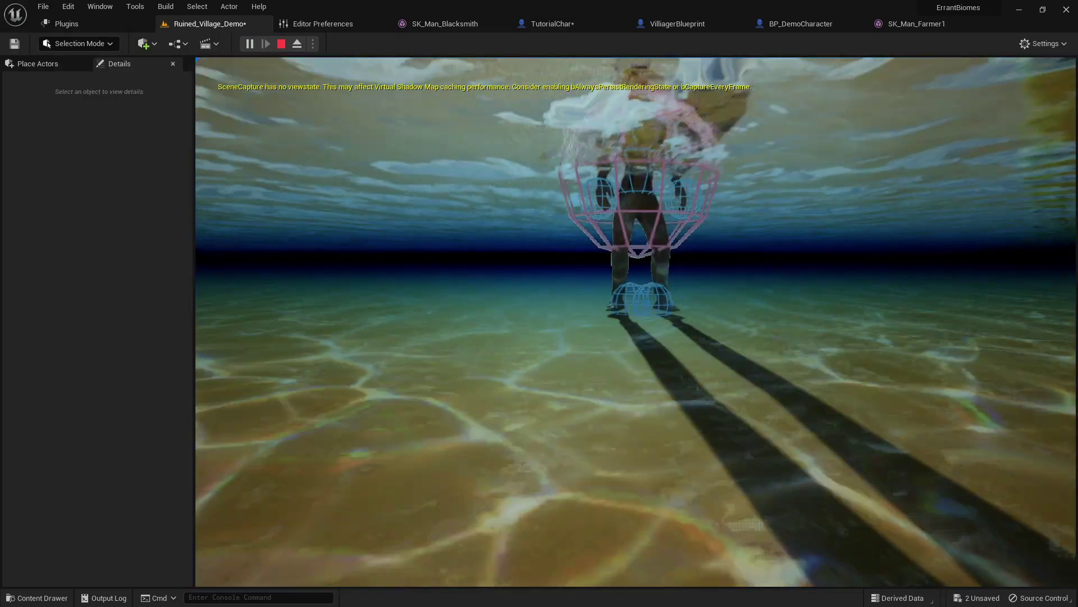
key("s")
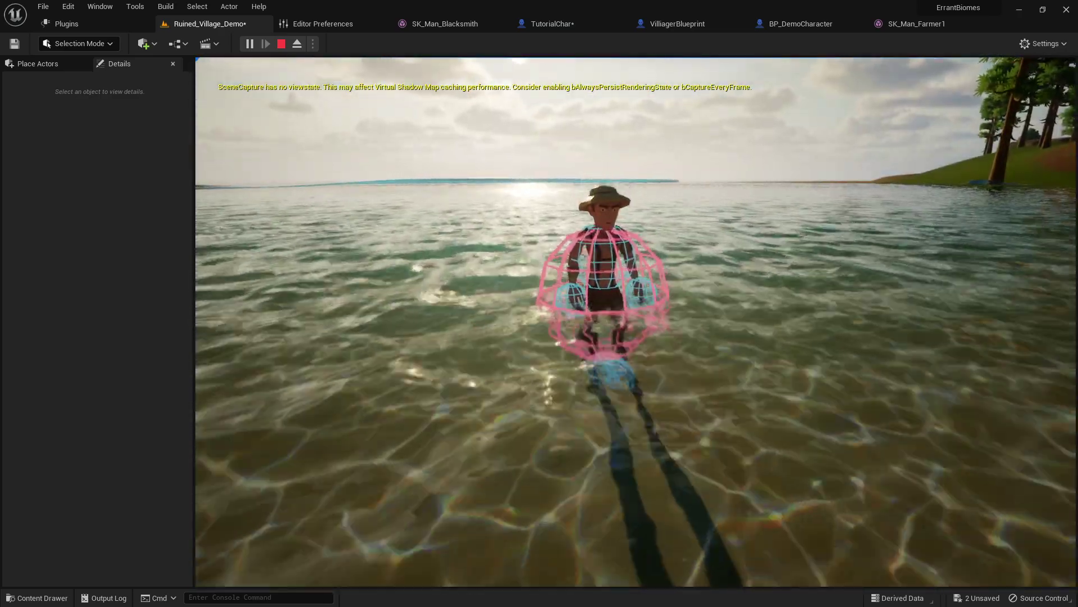
key("Escape")
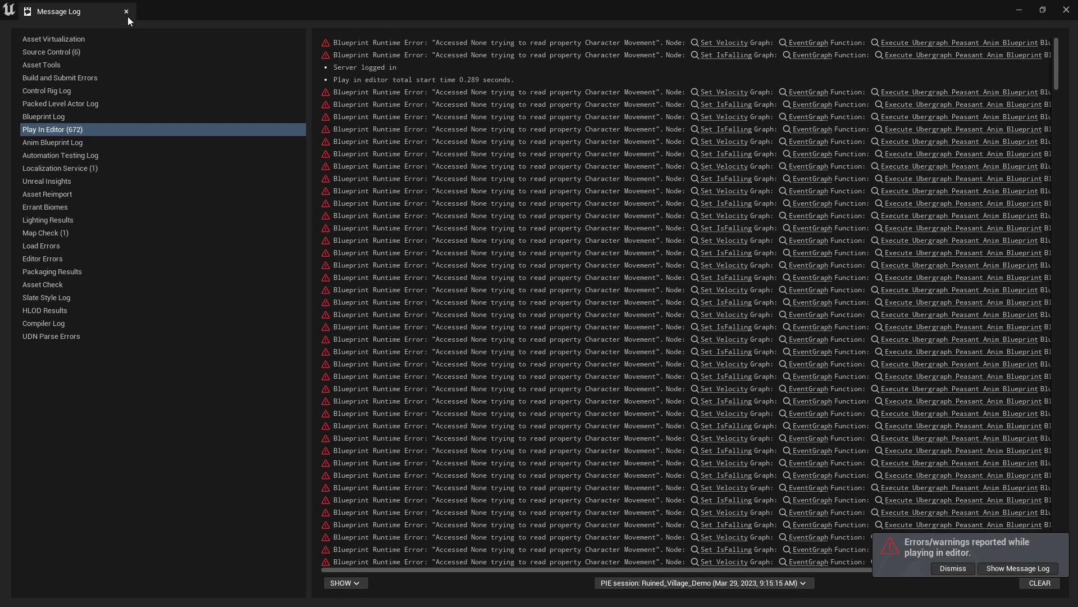
left_click(126, 11)
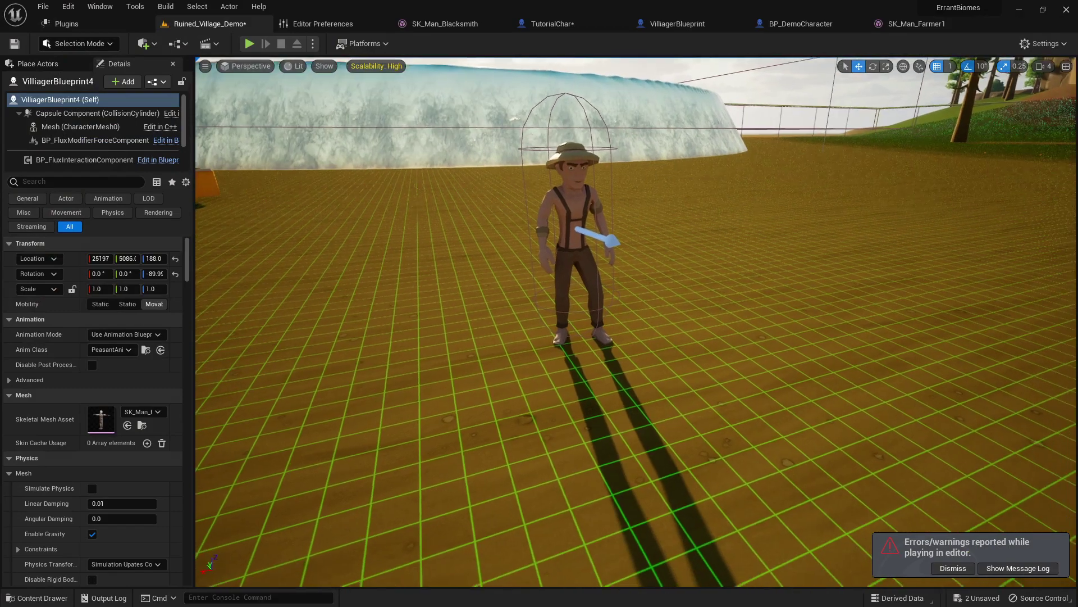
In TutorialChar's Event Graph, wire a Ragdoll call with Enabled ticked to Event BeginPlay.
left_click(543, 28)
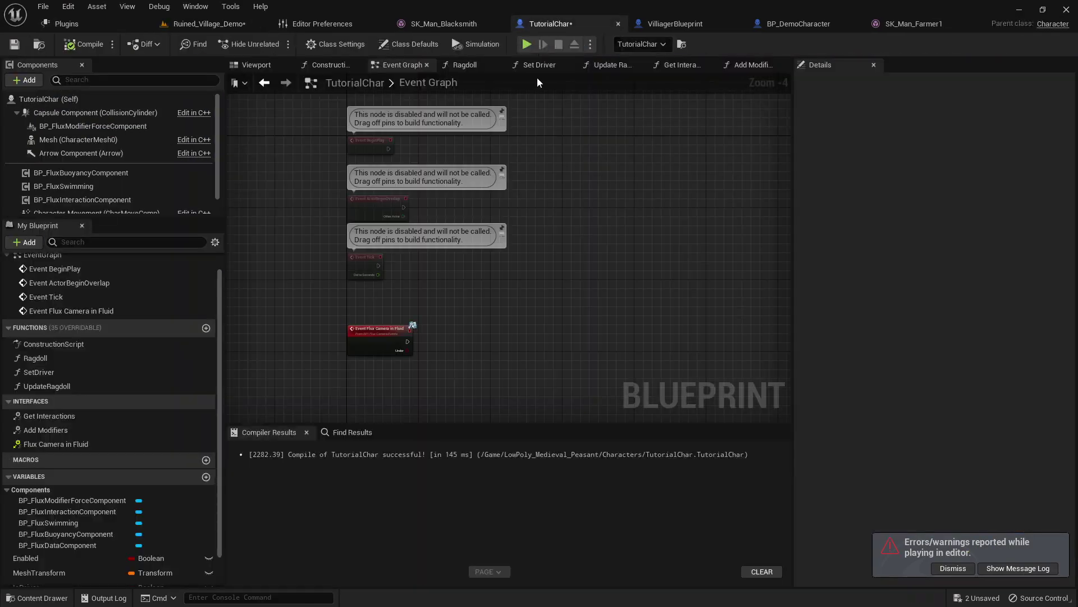
right_click_drag(544, 246, 533, 289)
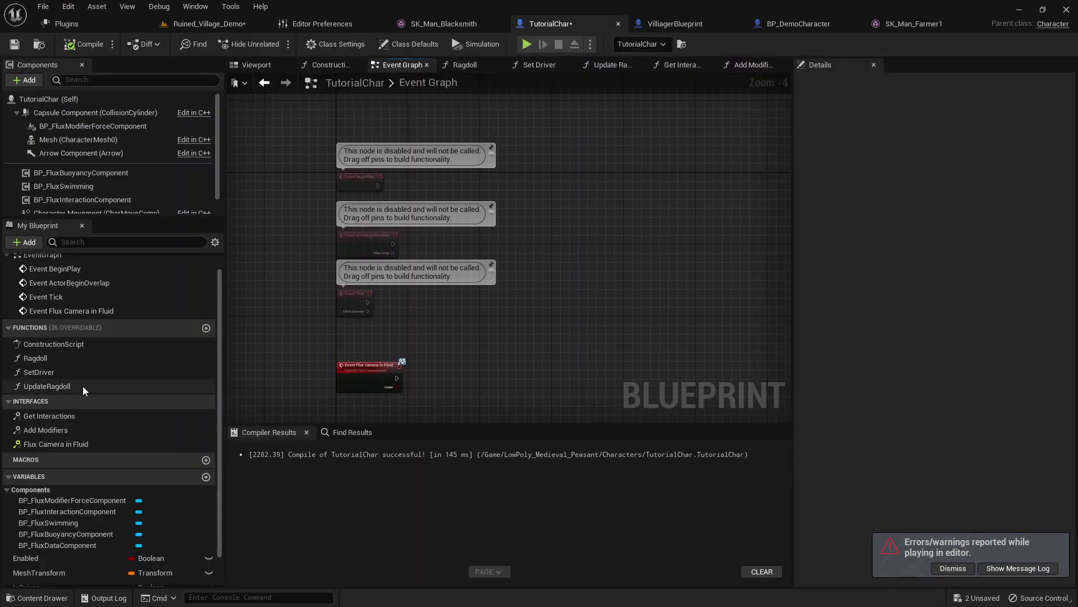
right_click_drag(398, 342, 413, 239)
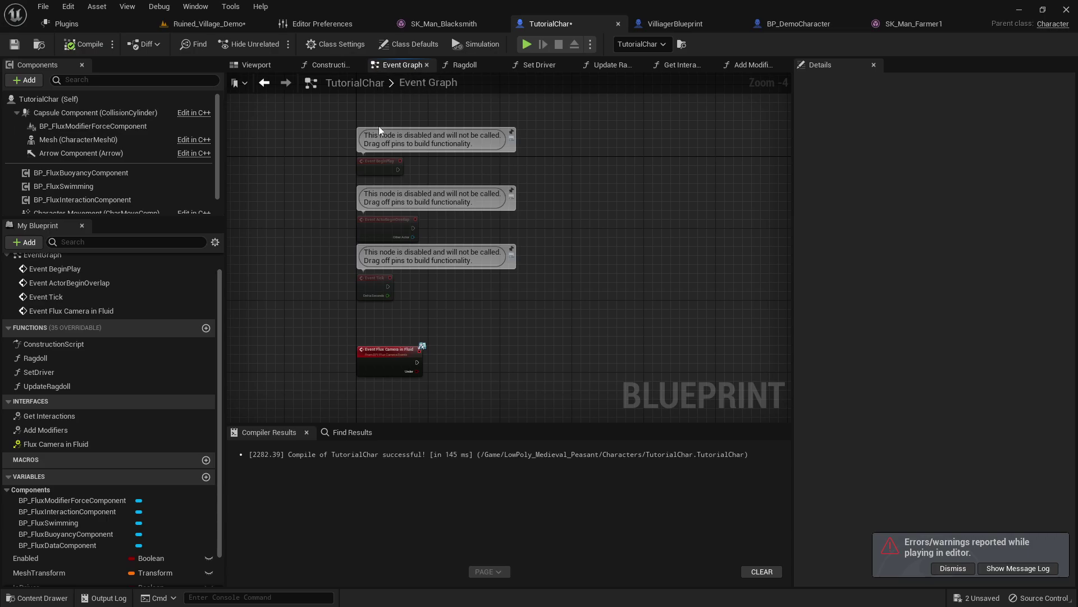
scroll(393, 177, "up", 1)
left_click_drag(399, 174, 490, 177)
type("ragdo")
key("Return")
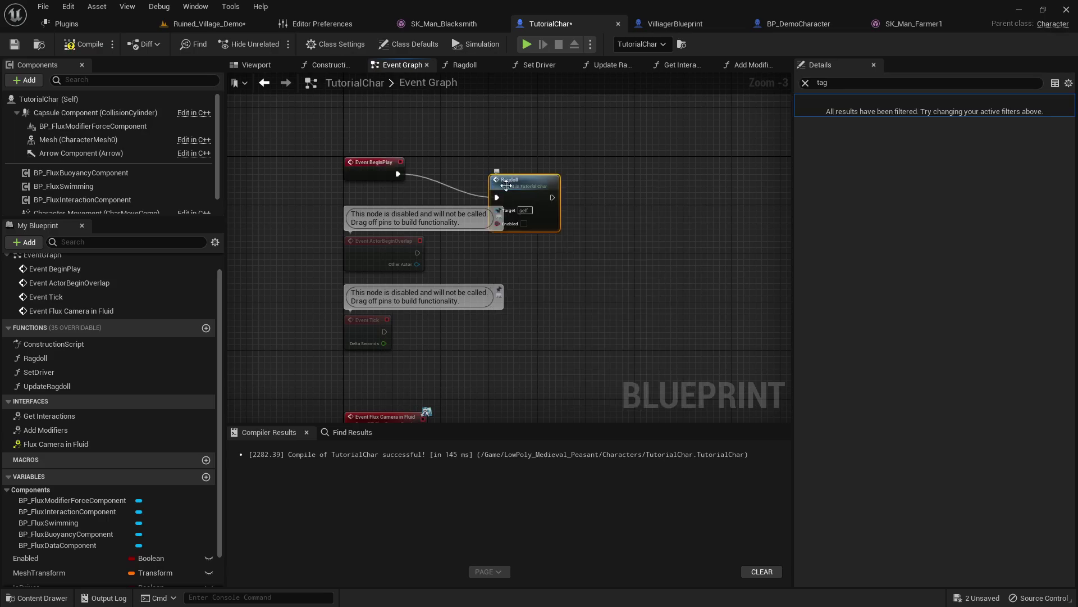
left_click_drag(503, 183, 521, 158)
left_click(542, 199)
Compile the TutorialChar blueprint and save all changes.
left_click(84, 44)
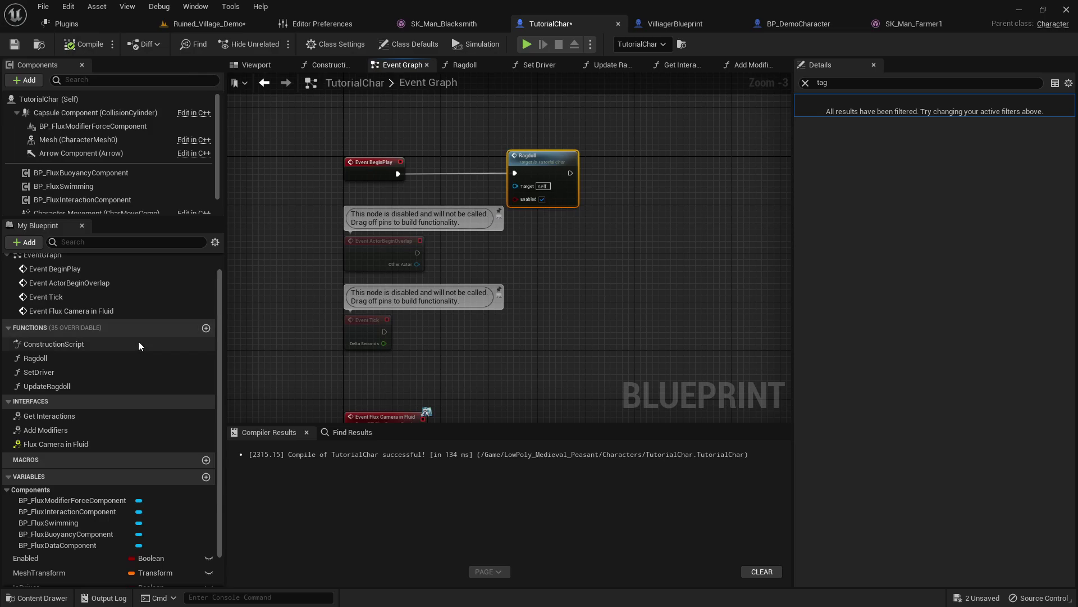
right_click_drag(568, 312, 545, 340)
key("ctrl+shift+s")
Play-test Ruined_Village_Demo, moving the ragdolled character into the water to watch it float, then stop.
left_click(205, 24)
right_click_drag(502, 285, 508, 269)
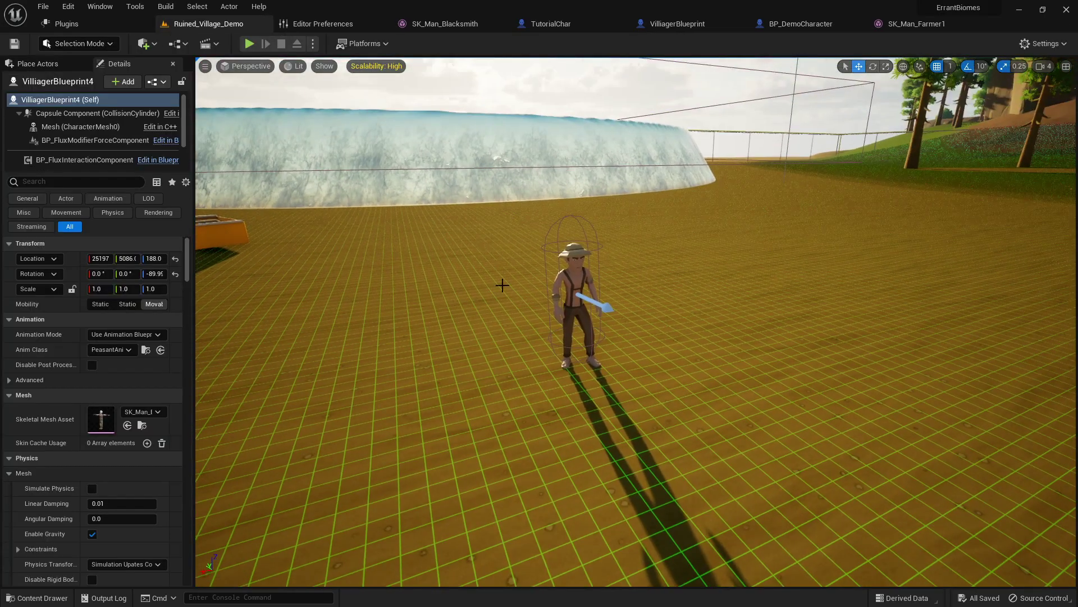
key("alt+p")
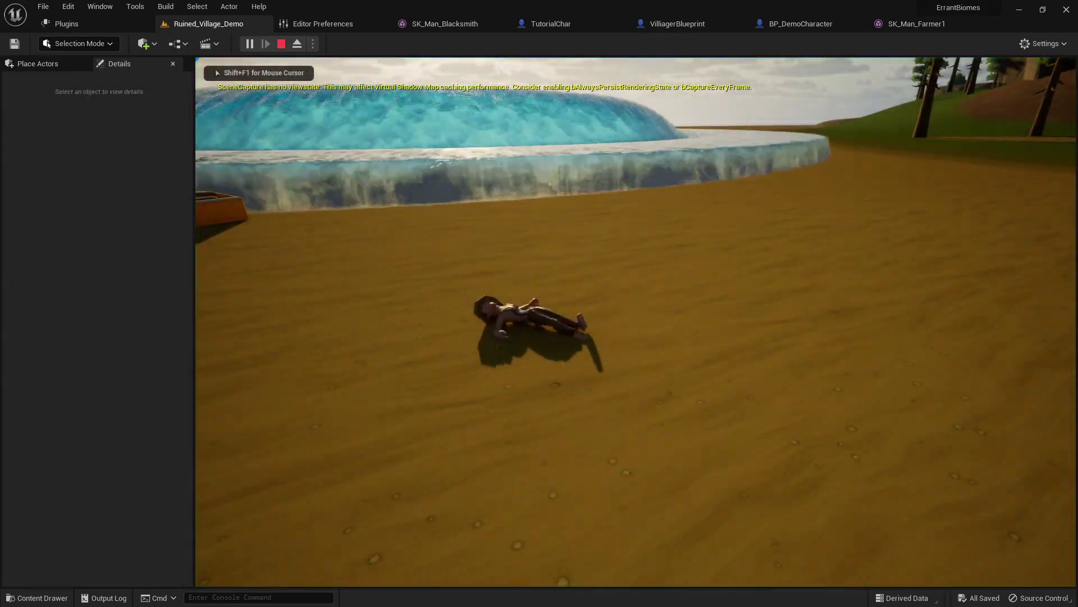
key("w")
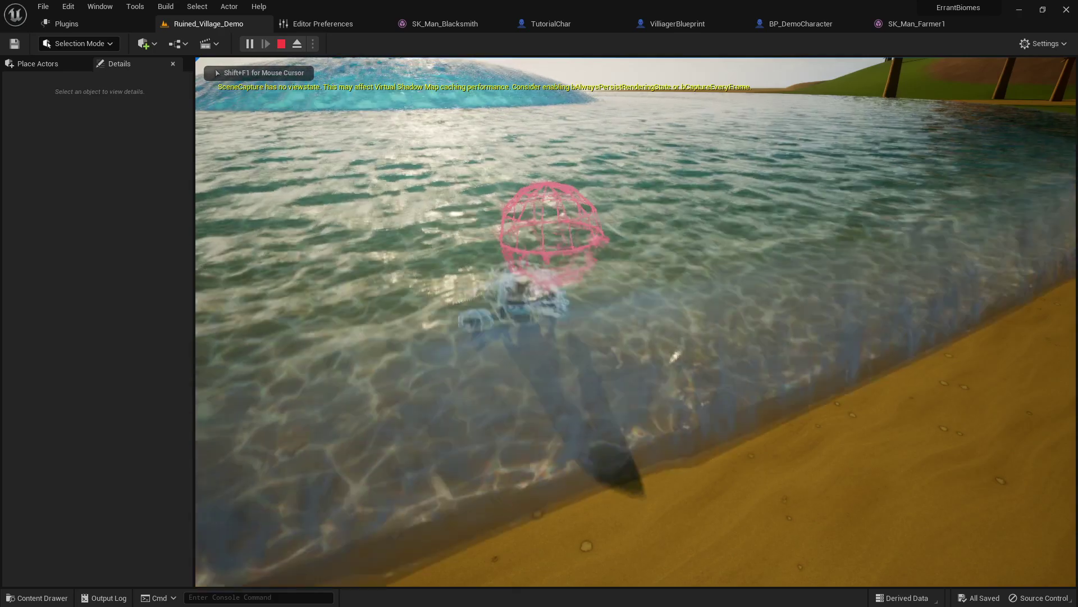
key("w")
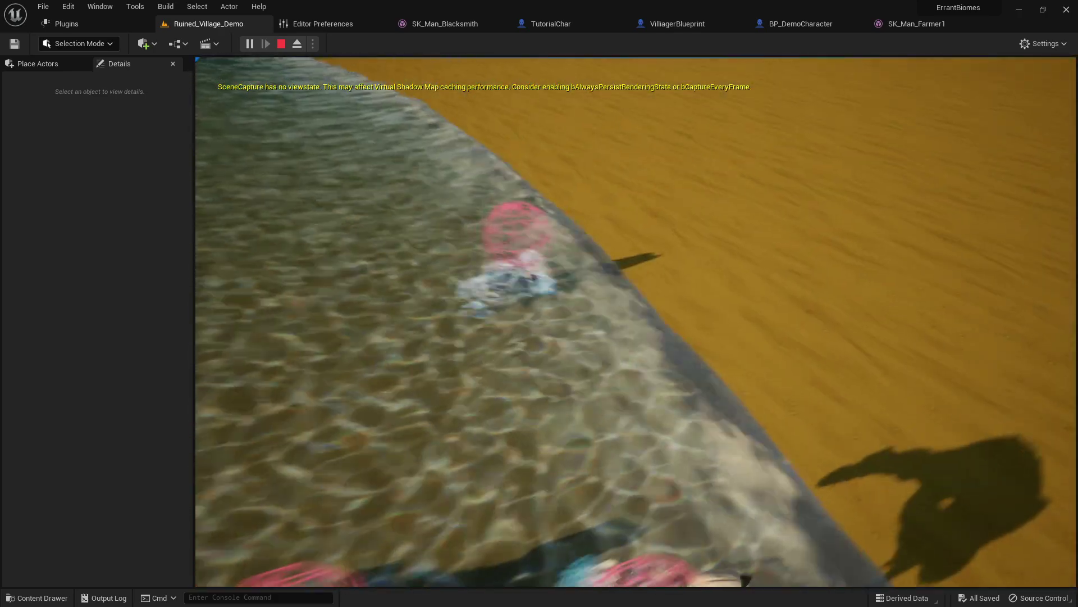
key("w")
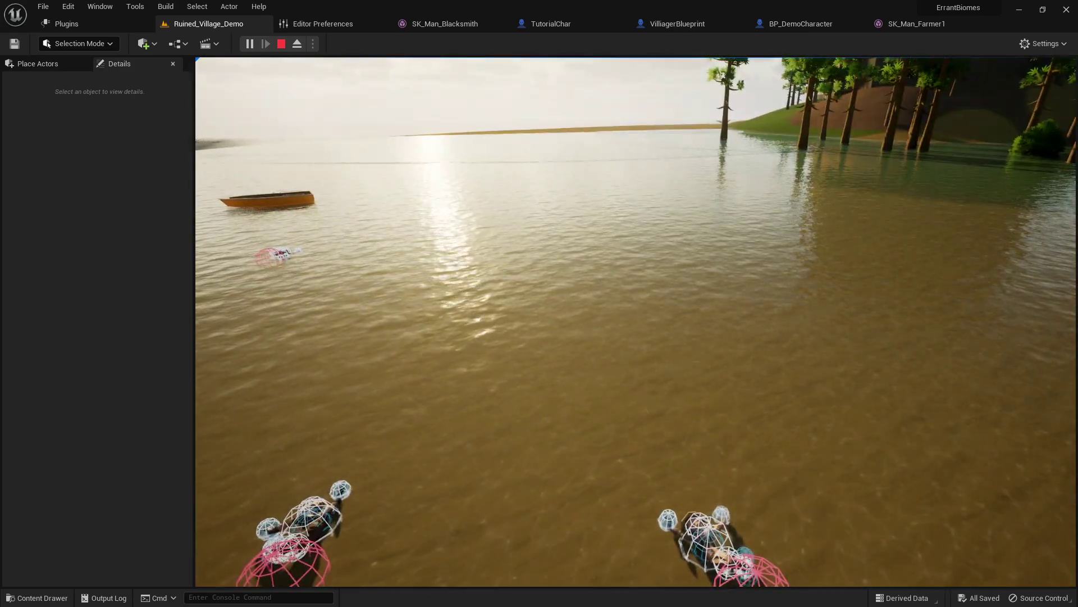
key("Escape")
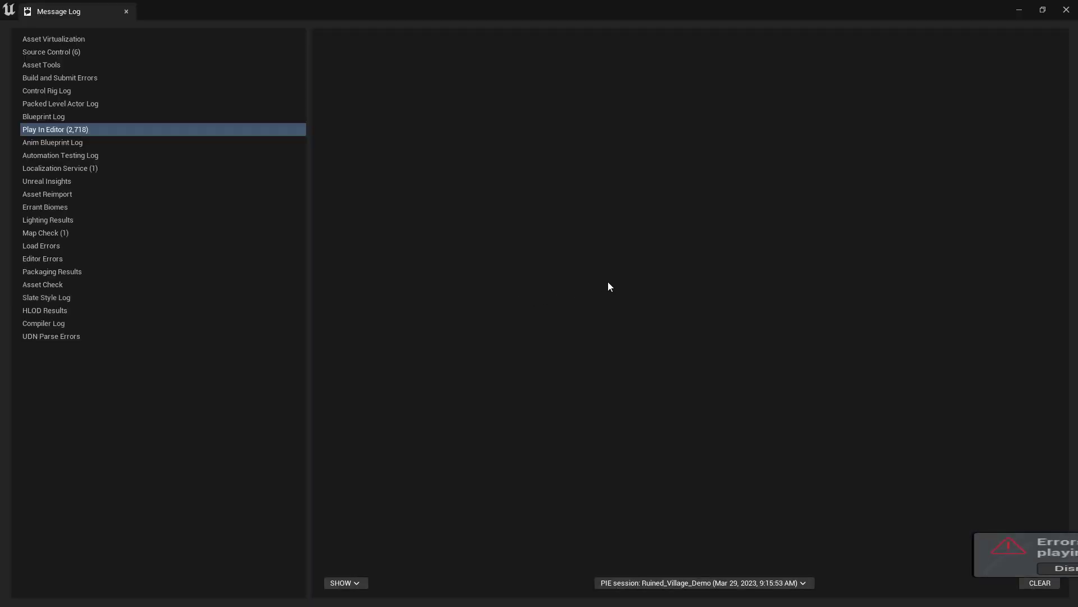